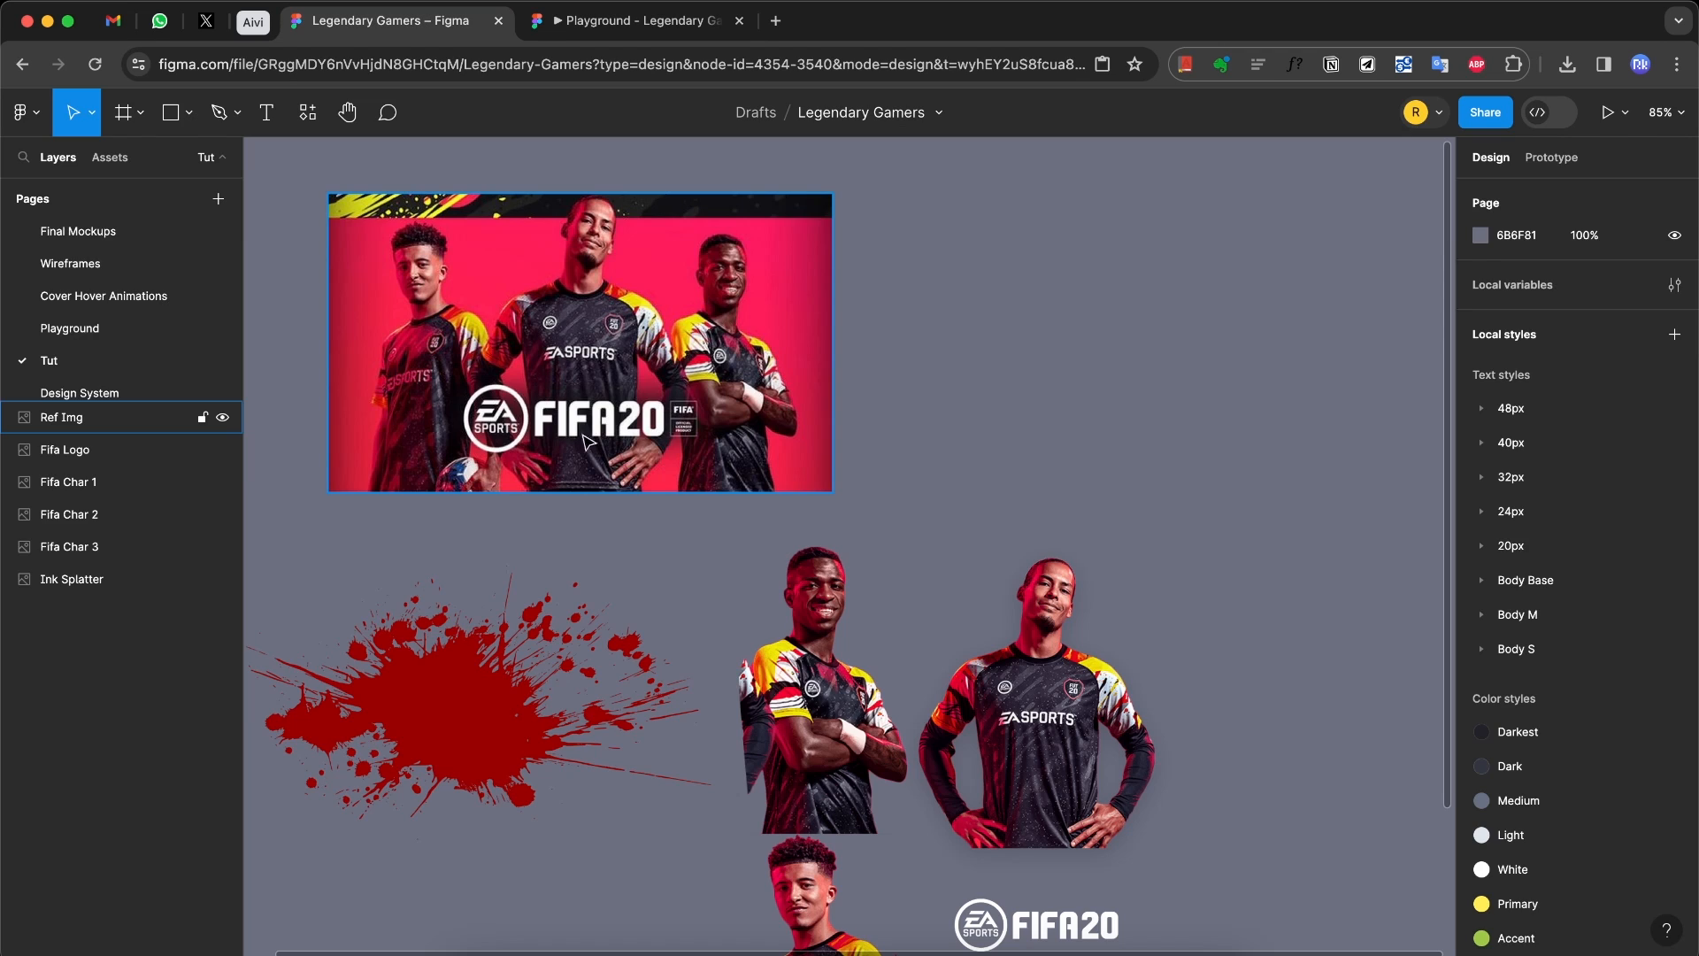
Step: Examine the FIFA 20 reference image, the character cut-outs, the logo and the ink splatter on the Tut page
click(651, 381)
click(1009, 478)
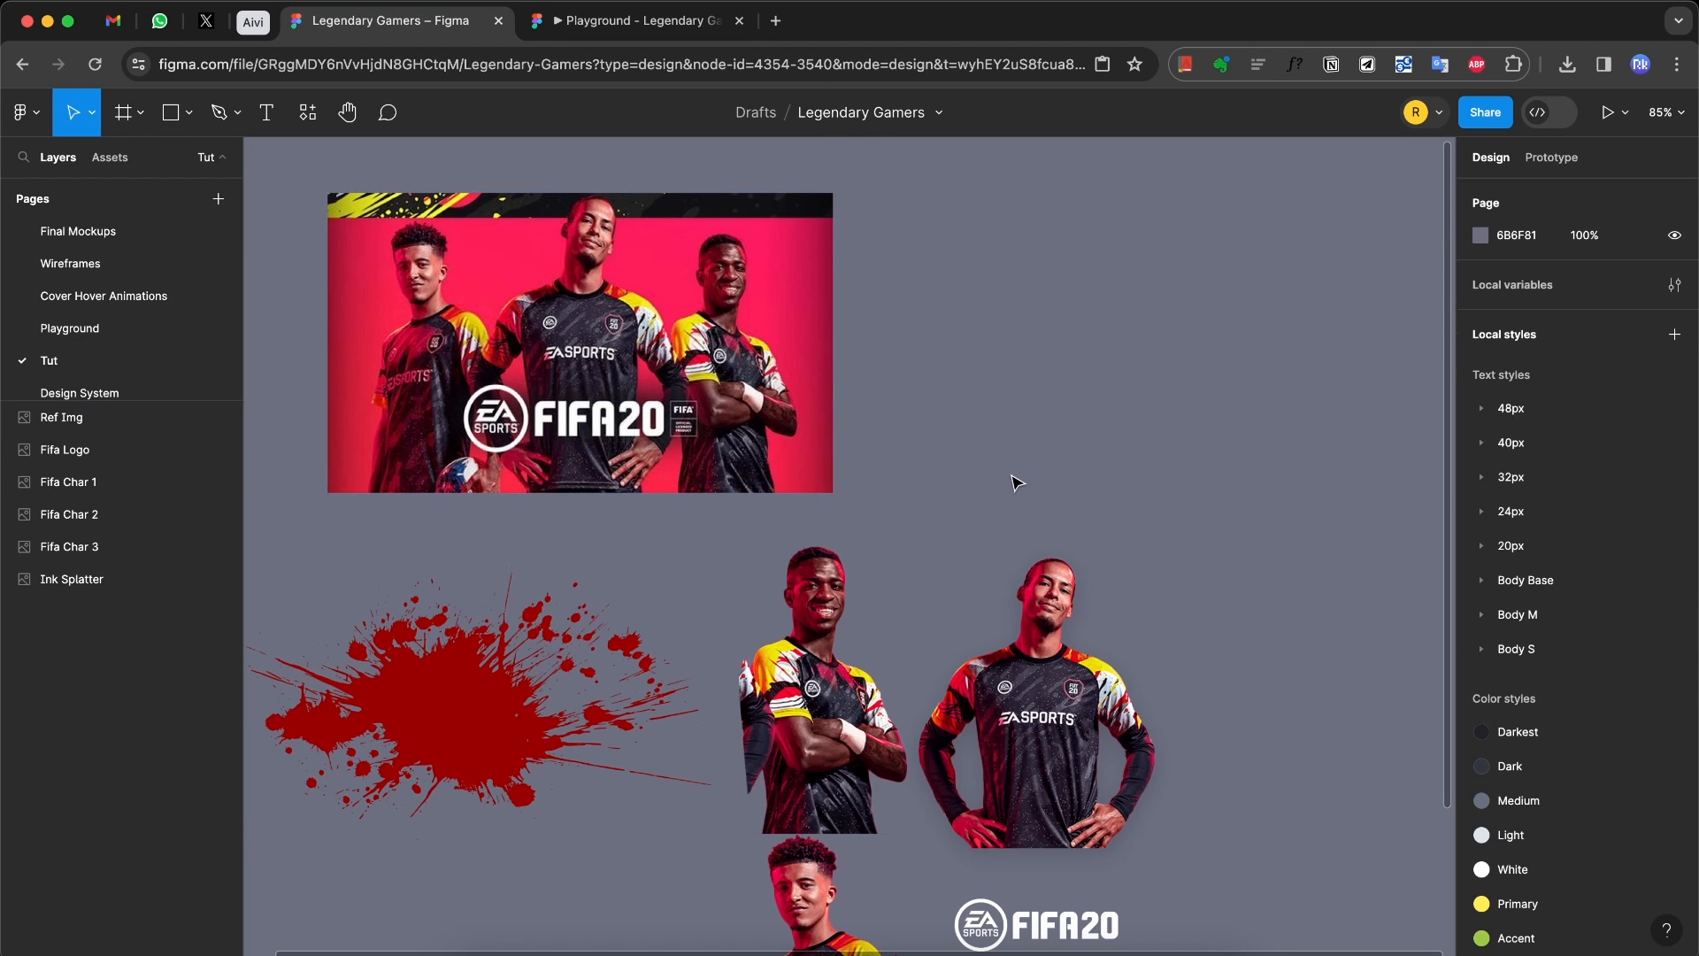
scroll(1015, 485, down, 4)
scroll(1015, 485, down, 3)
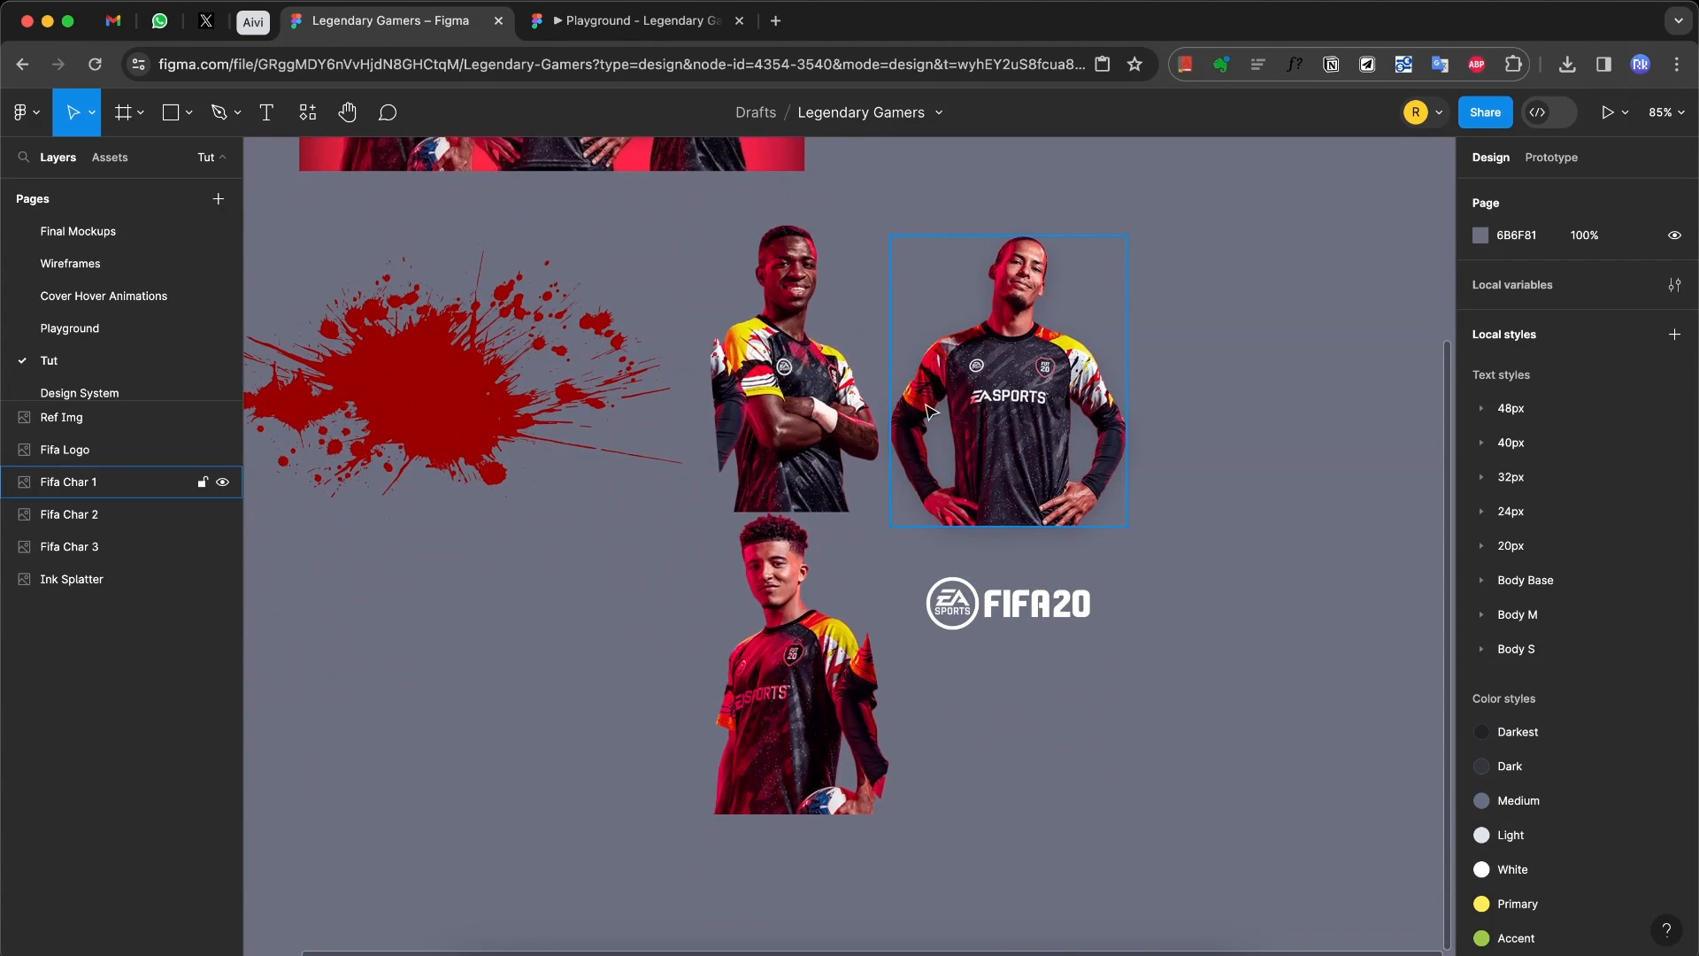
click(1022, 599)
scroll(512, 596, left, 3)
scroll(513, 595, up, 2)
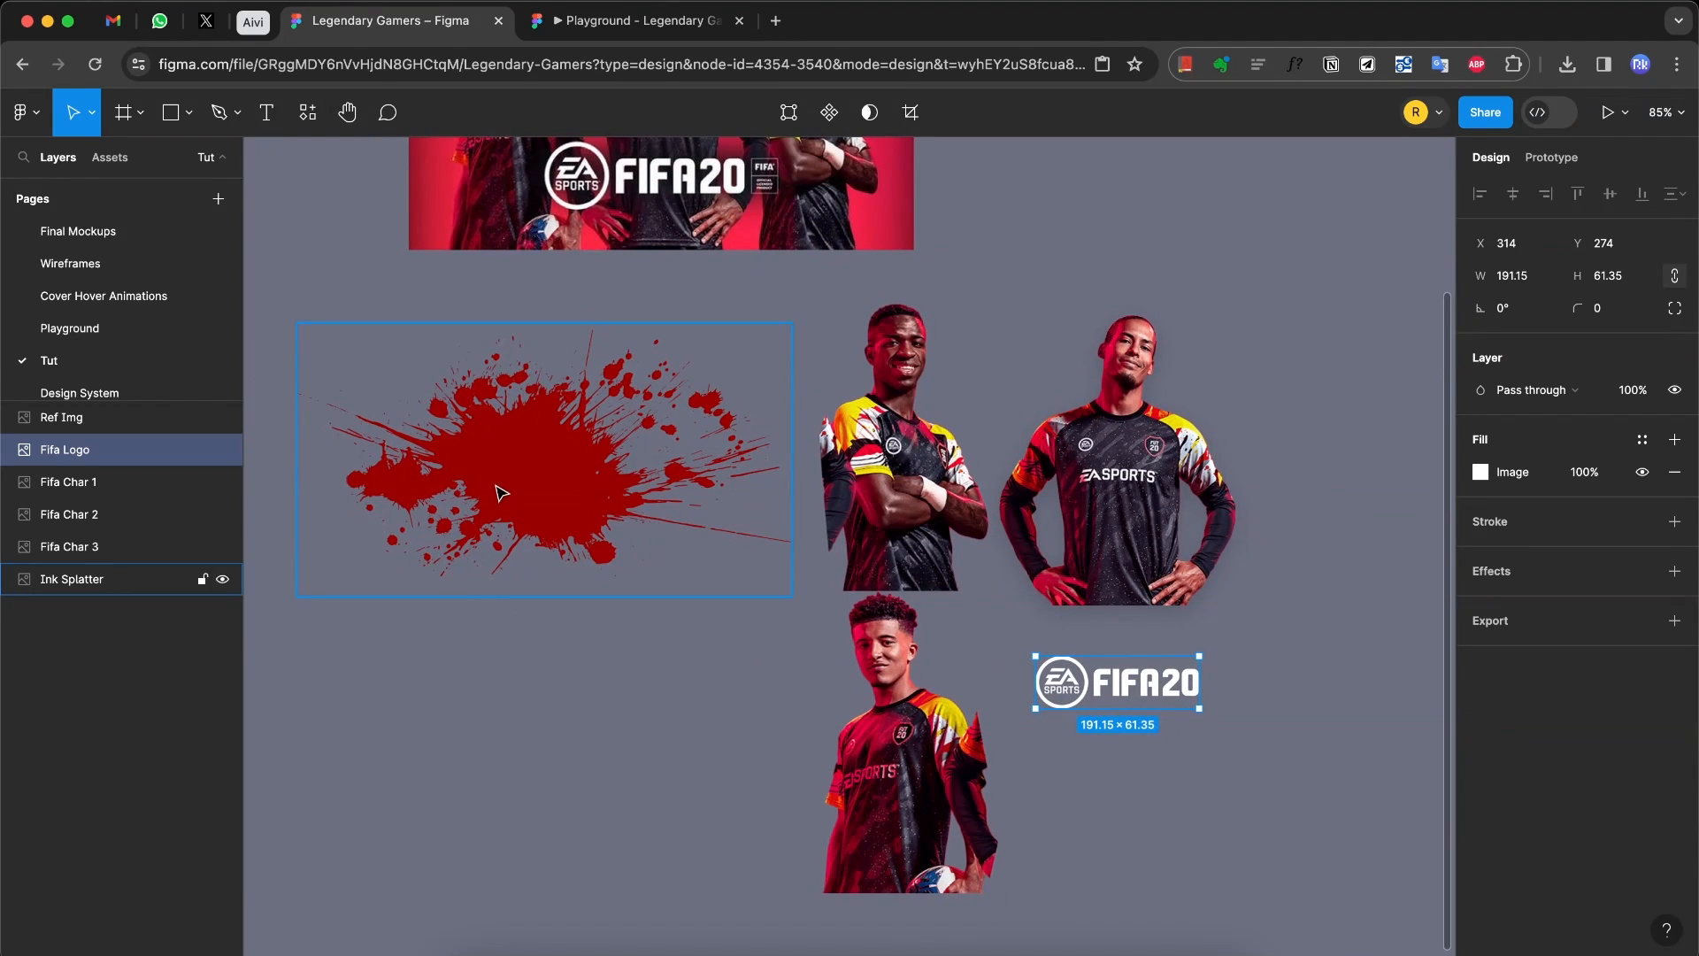
click(501, 492)
scroll(502, 492, down, 3)
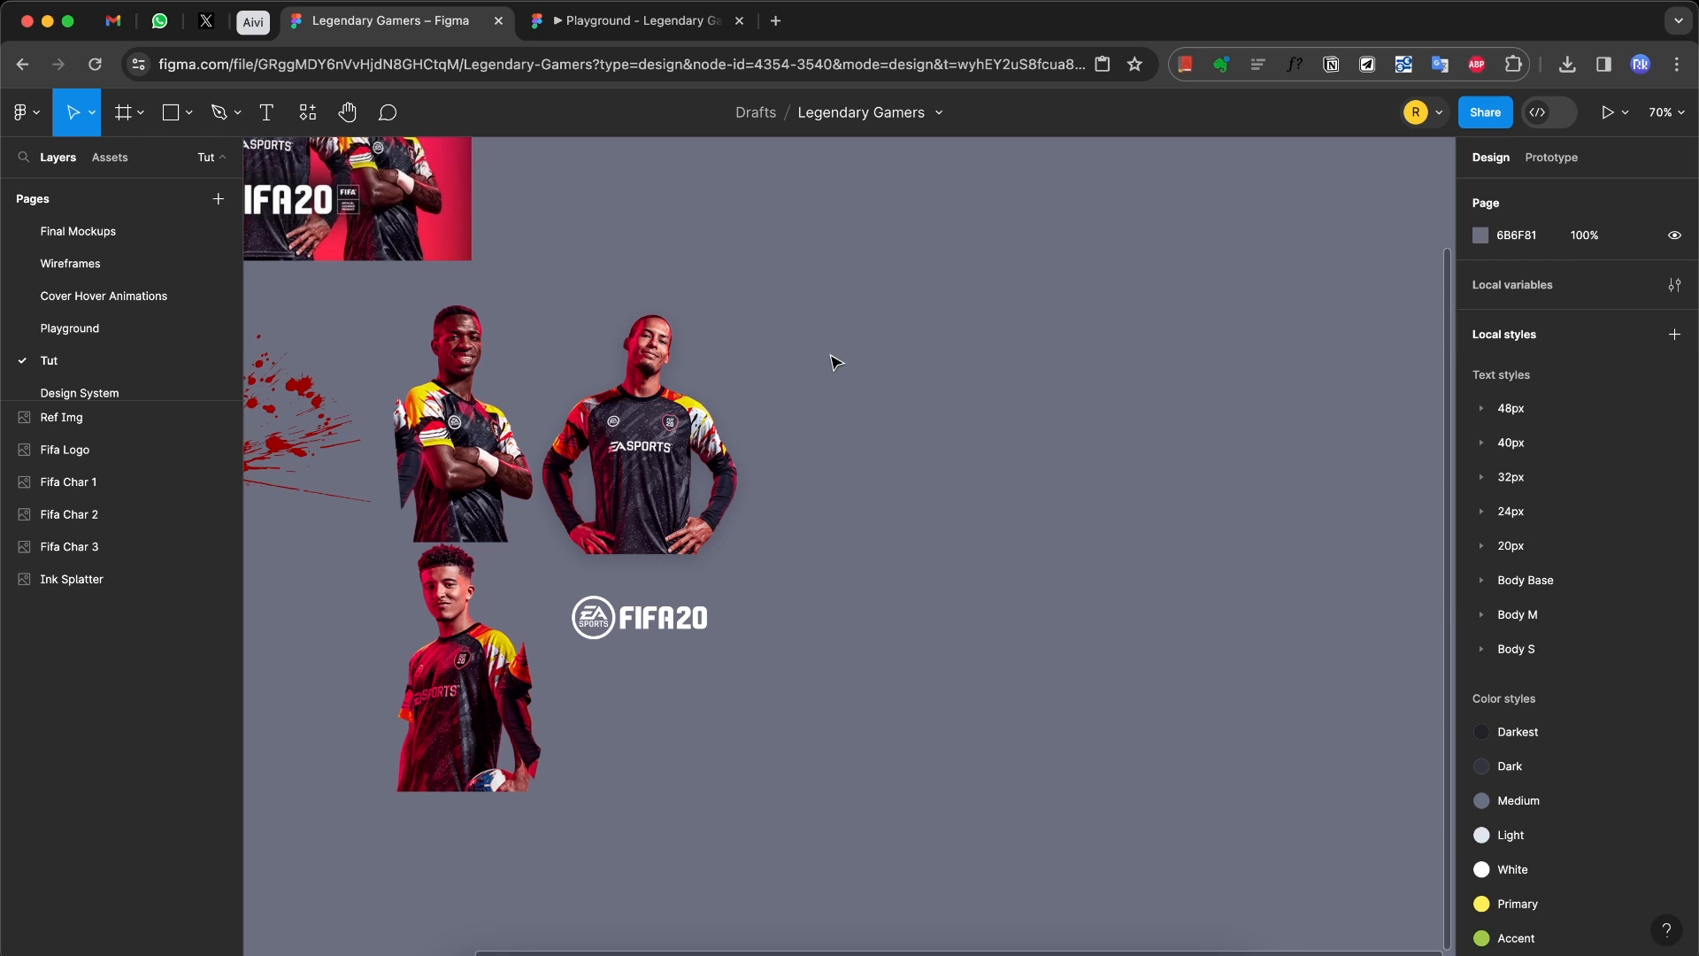
Step: Draw a frame in the empty area beside the character images and set its size to 280 × 360
key(f)
drag(829, 347, 1002, 553)
click(1530, 313)
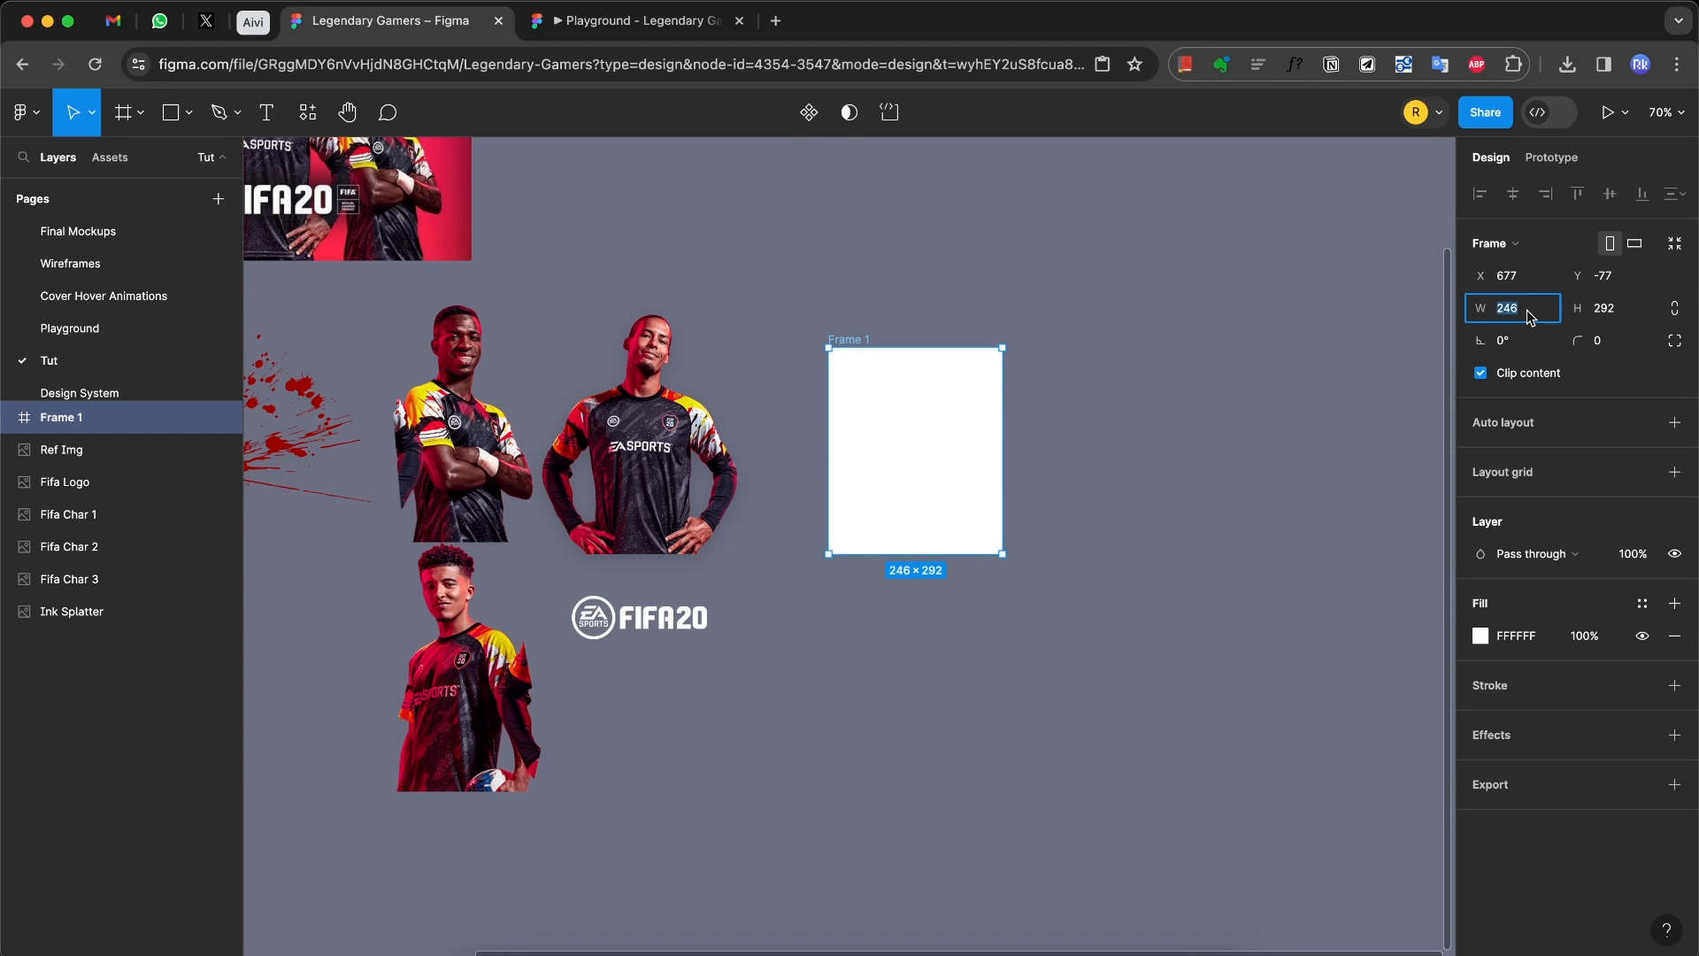
text(280)
key(Tab)
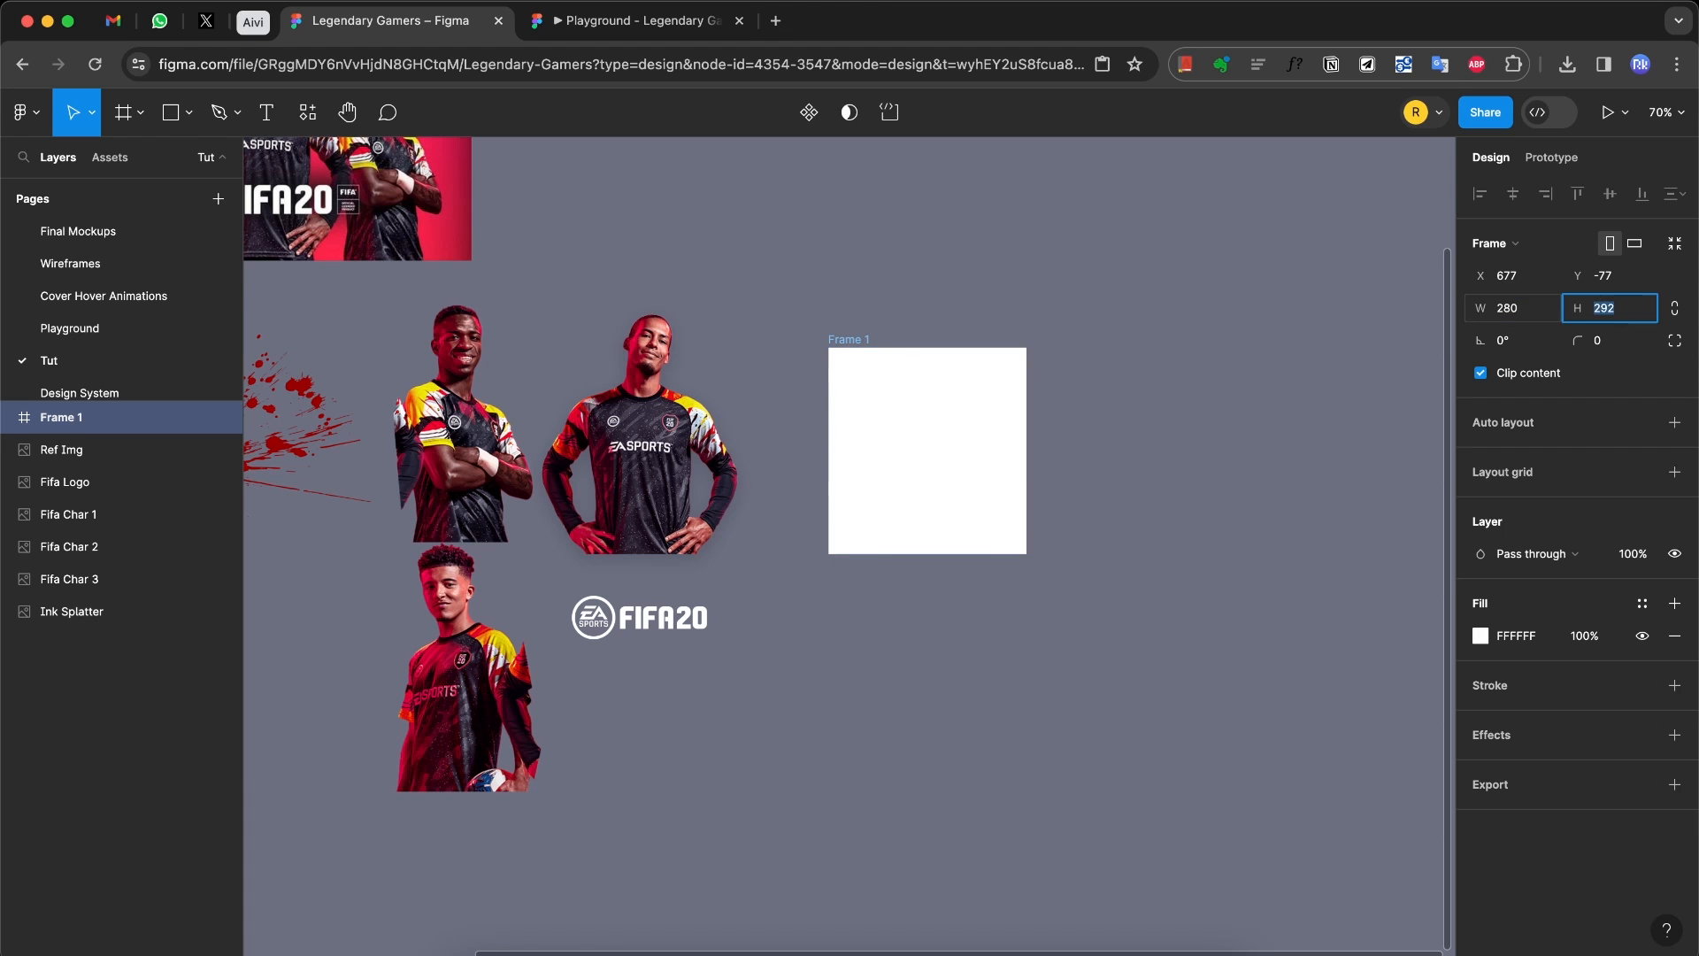
text(360)
key(Return)
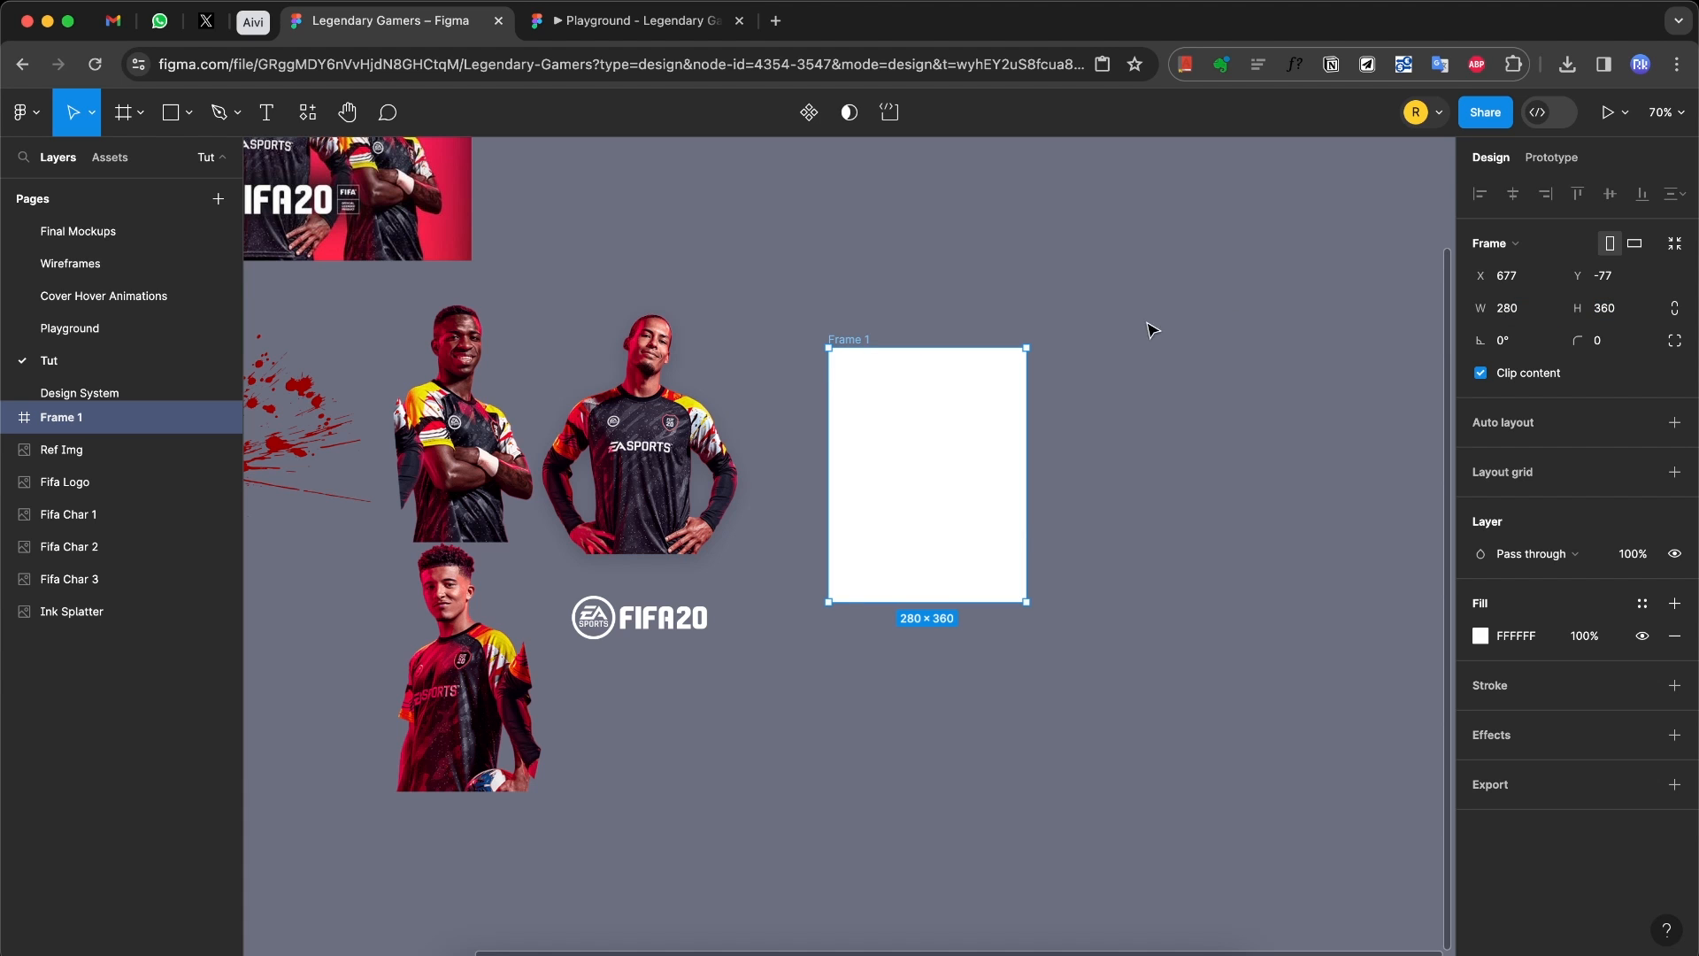
Step: Rename the new 280 × 360 frame as Game Tile
scroll(986, 554, up, 5)
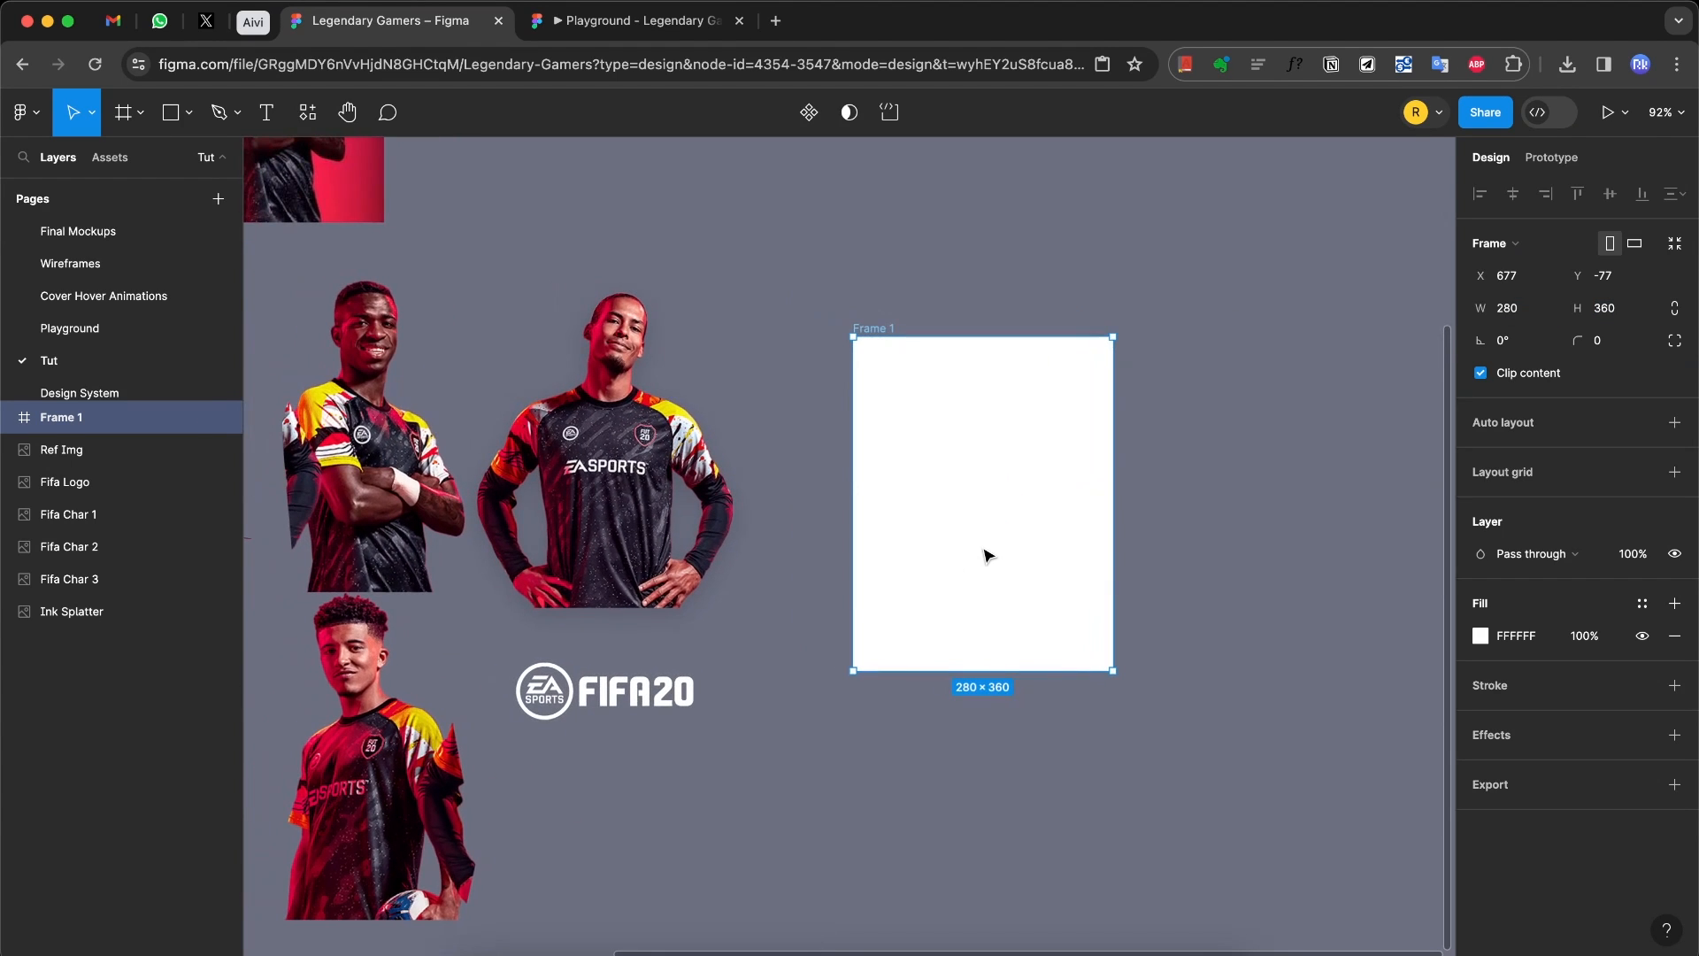
key(super+r)
text(Game Tile)
key(Return)
click(865, 288)
Step: Move the Fifa Logo, Fifa Char 1, Fifa Char 2, Fifa Char 3 and Ink Splatter images into the Game Tile frame
scroll(668, 495, left, 6)
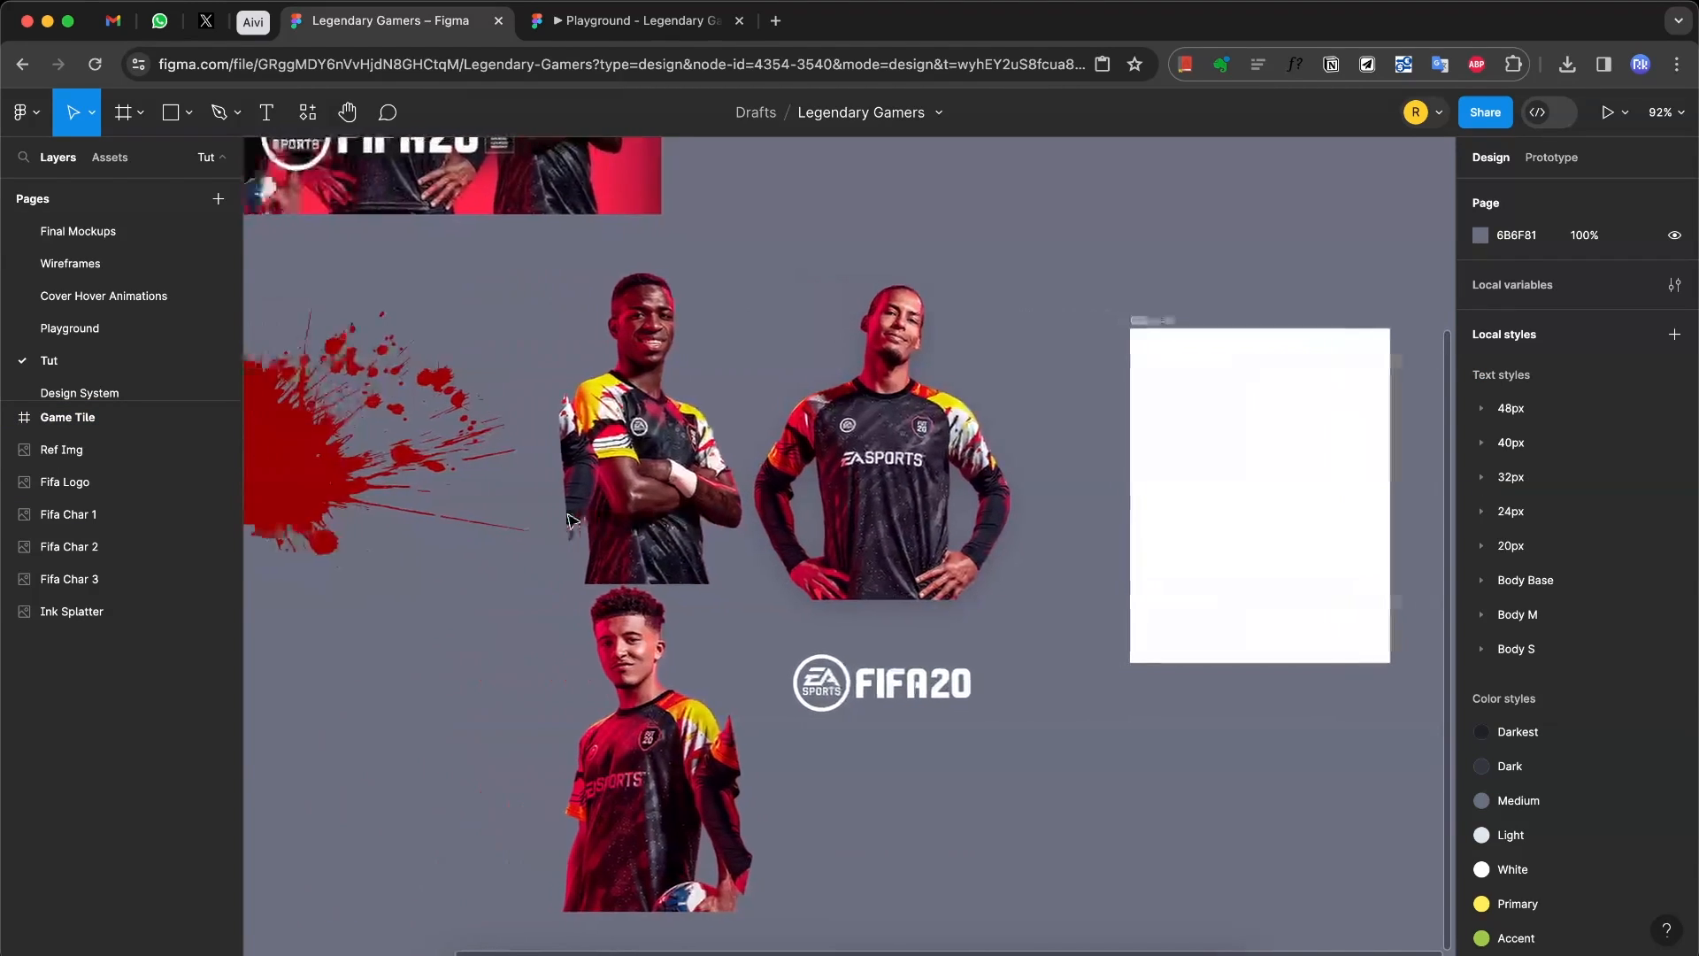
click(668, 505)
shift+click(888, 478)
shift+click(657, 770)
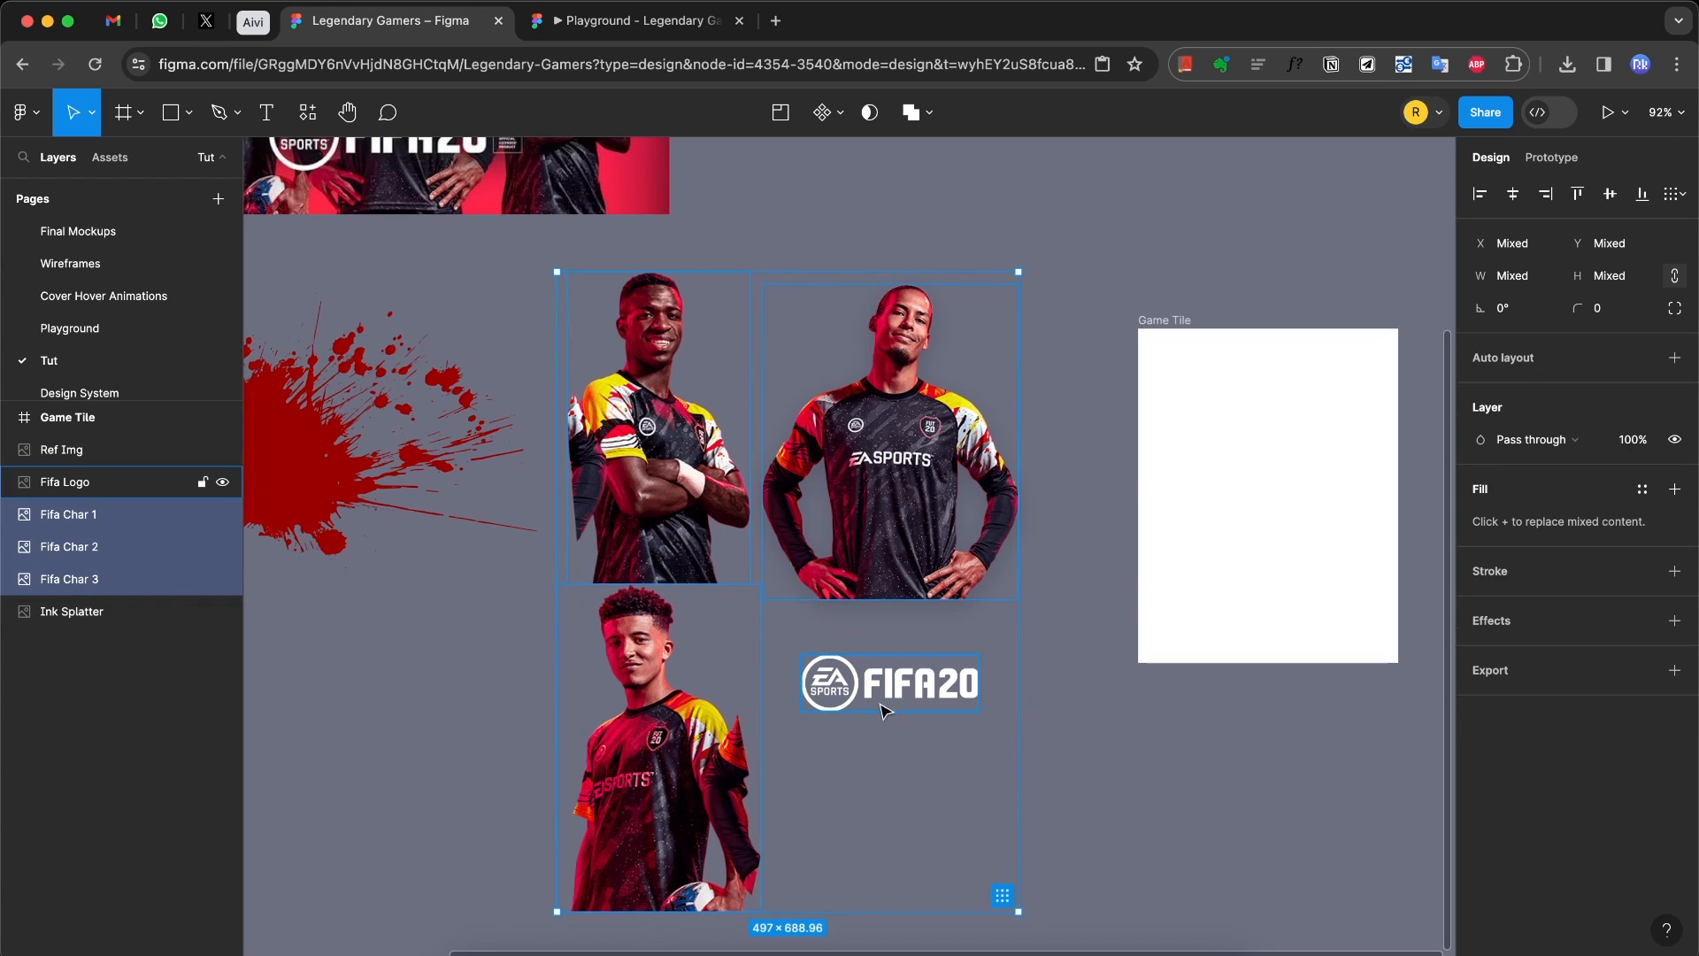
shift+click(882, 702)
shift+click(410, 488)
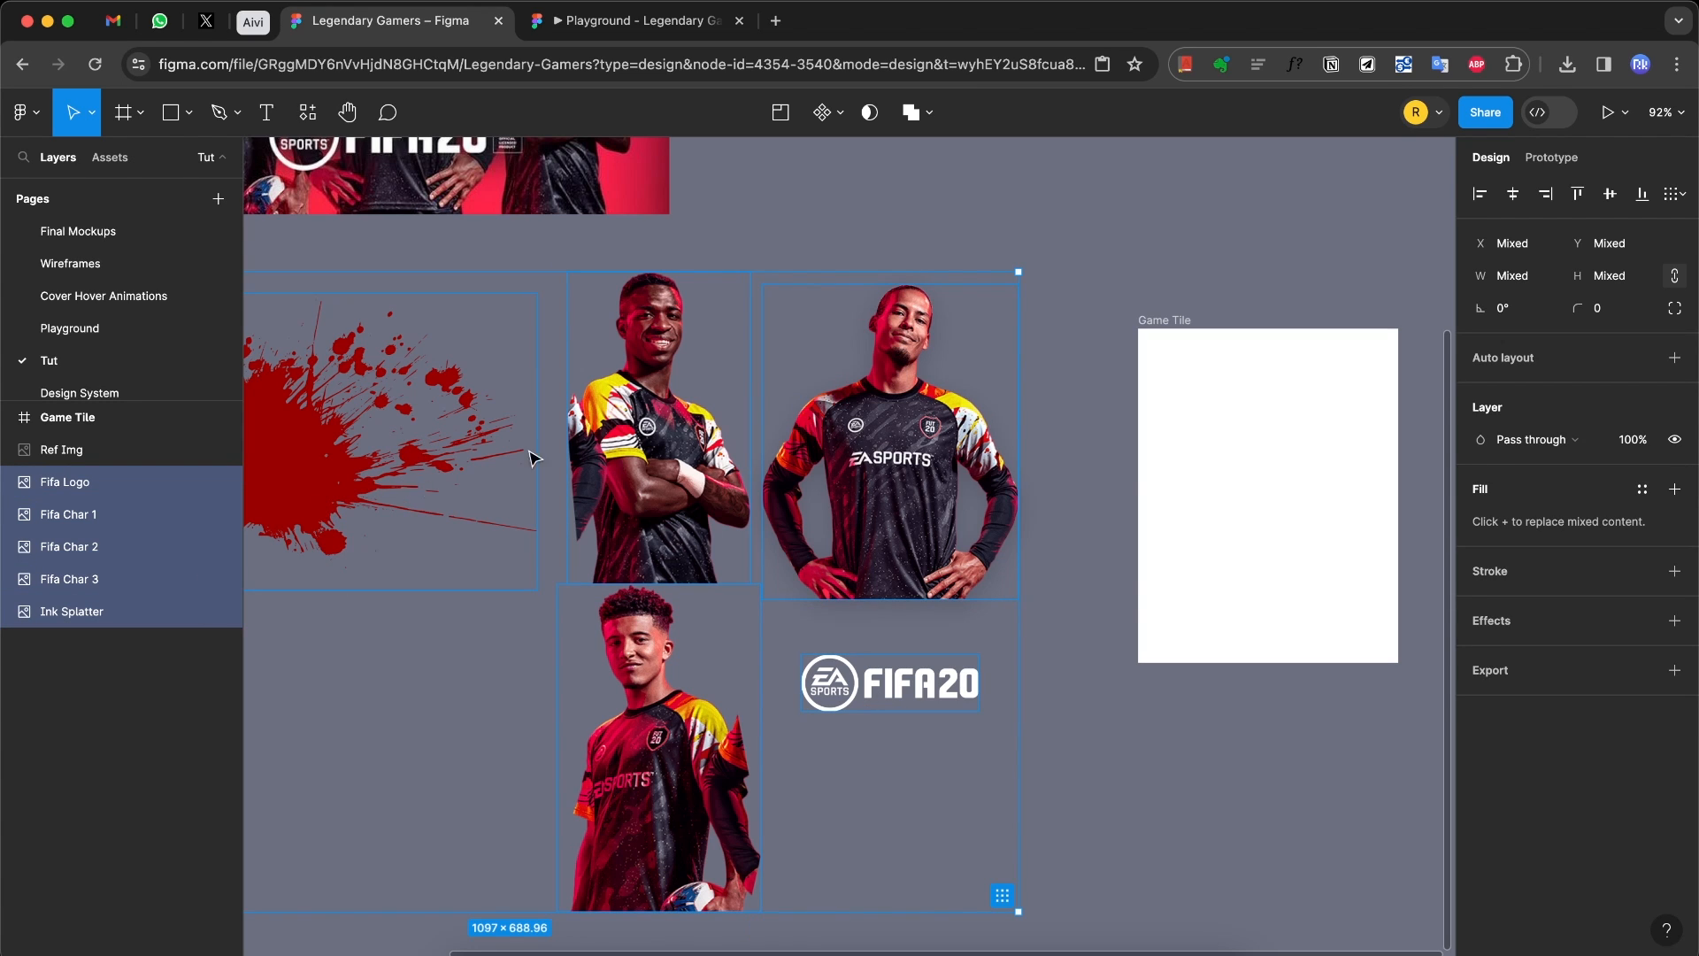
key(Delete)
click(1171, 335)
scroll(1173, 336, right, 5)
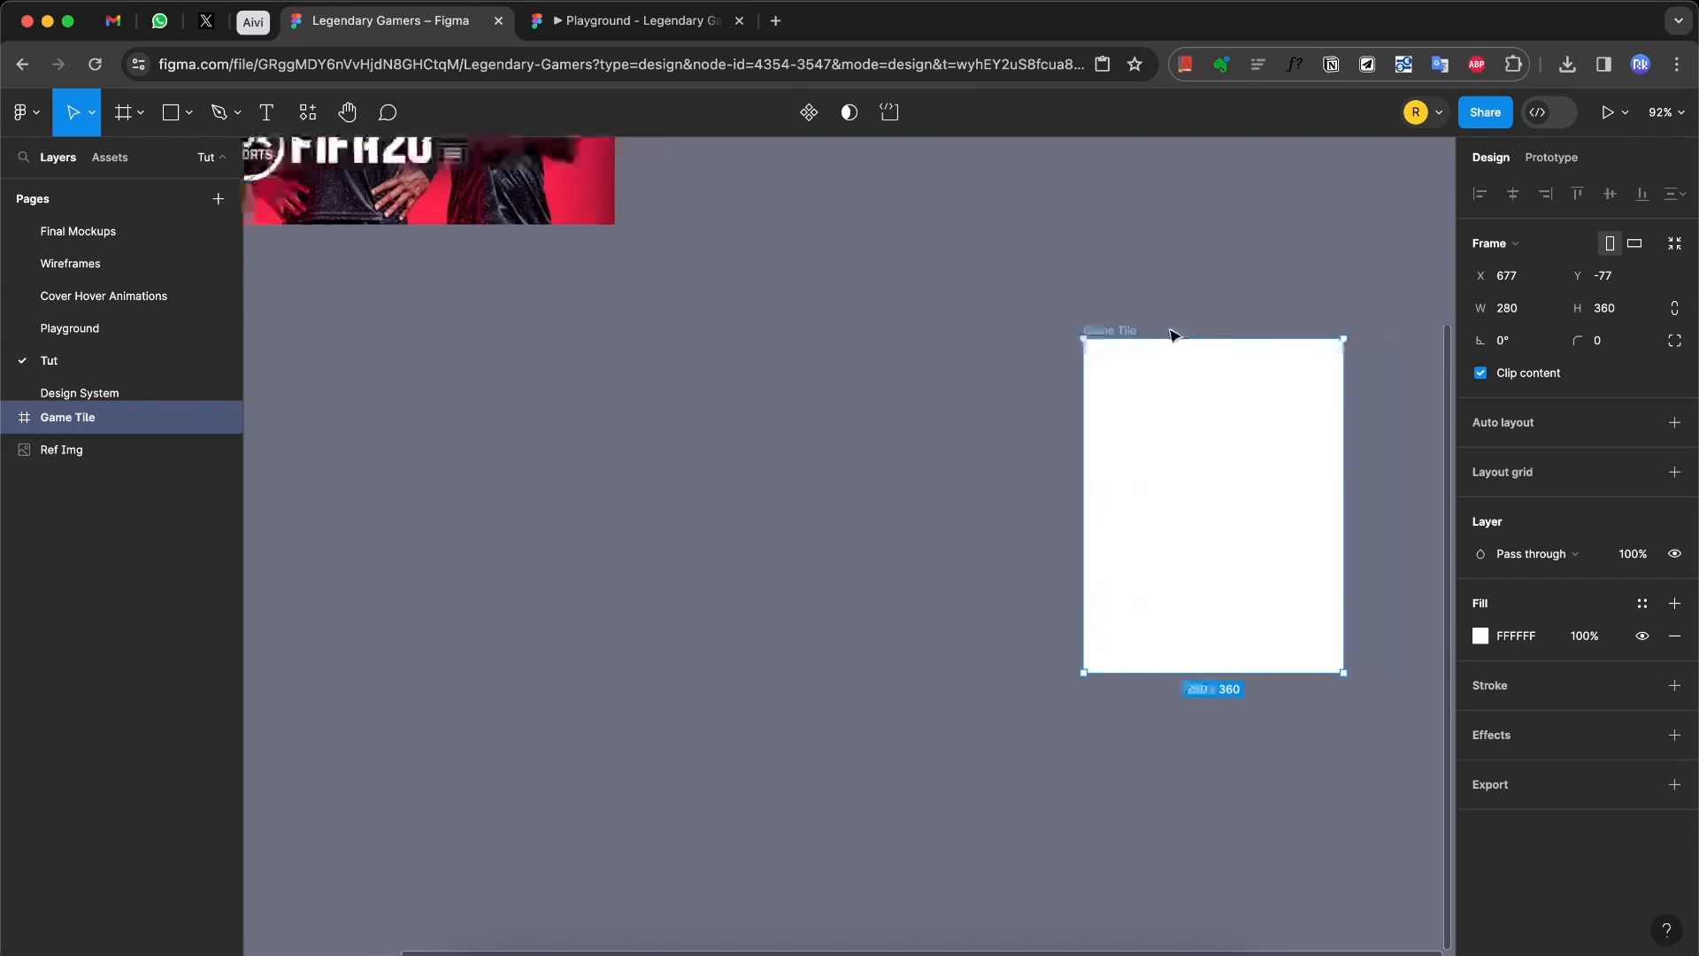
scroll(1172, 335, down, 1)
key(super+z)
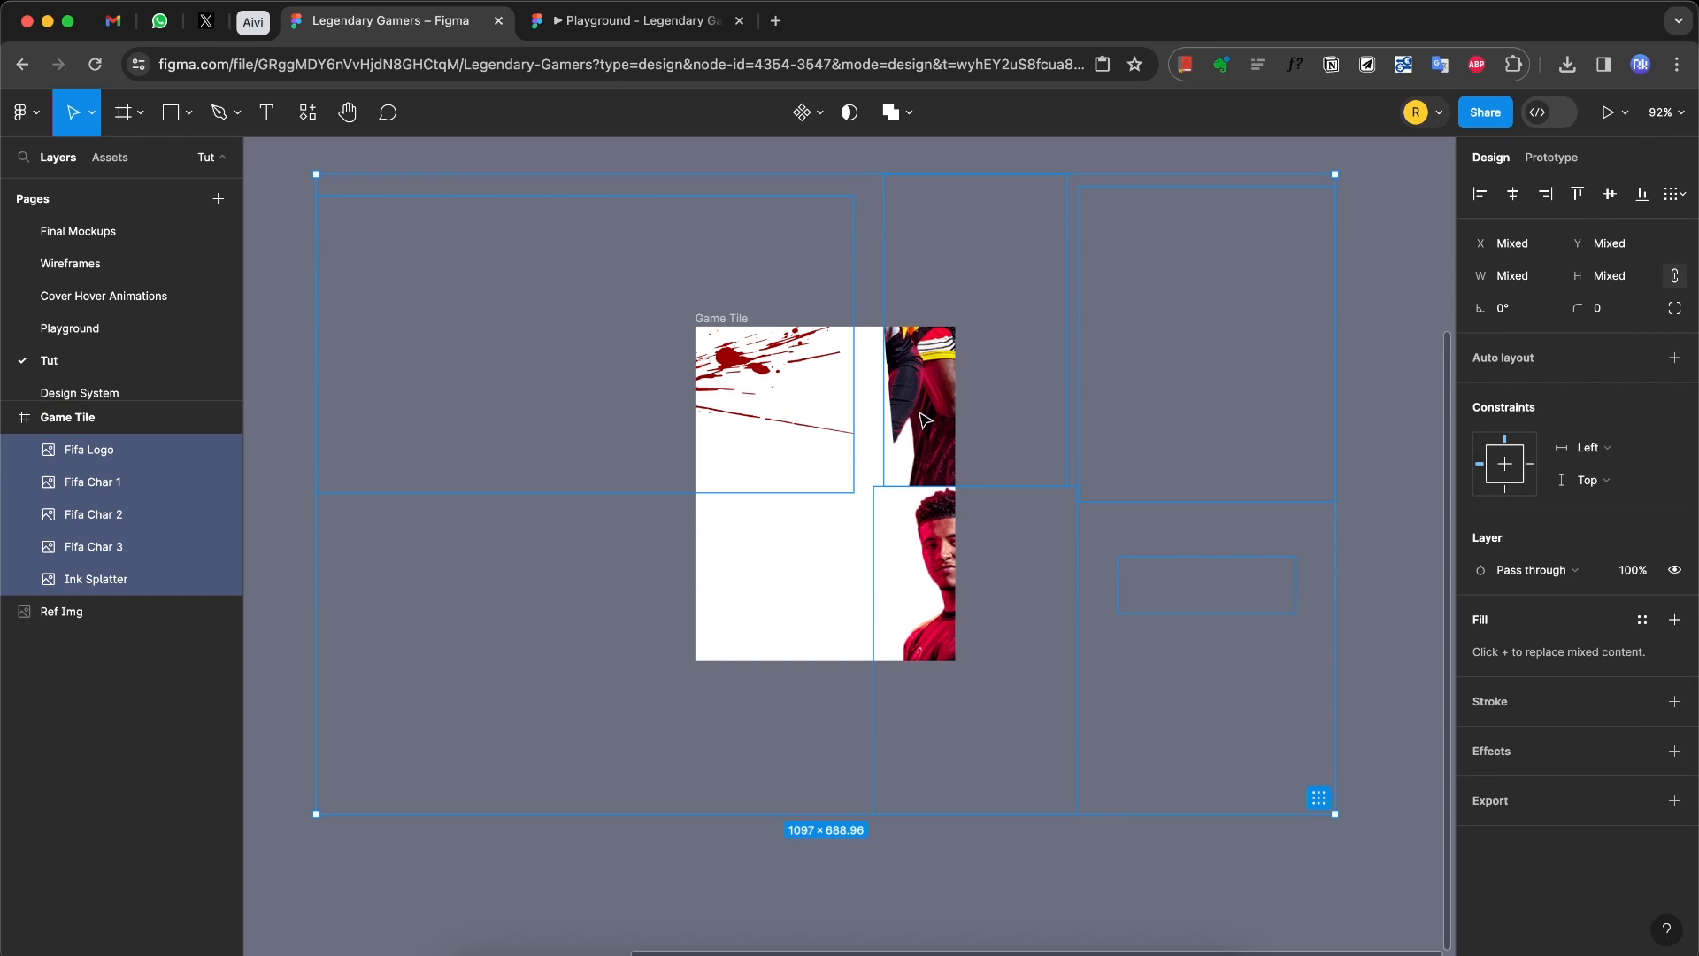
Step: Centre the five images horizontally and vertically within the Game Tile frame
click(1513, 193)
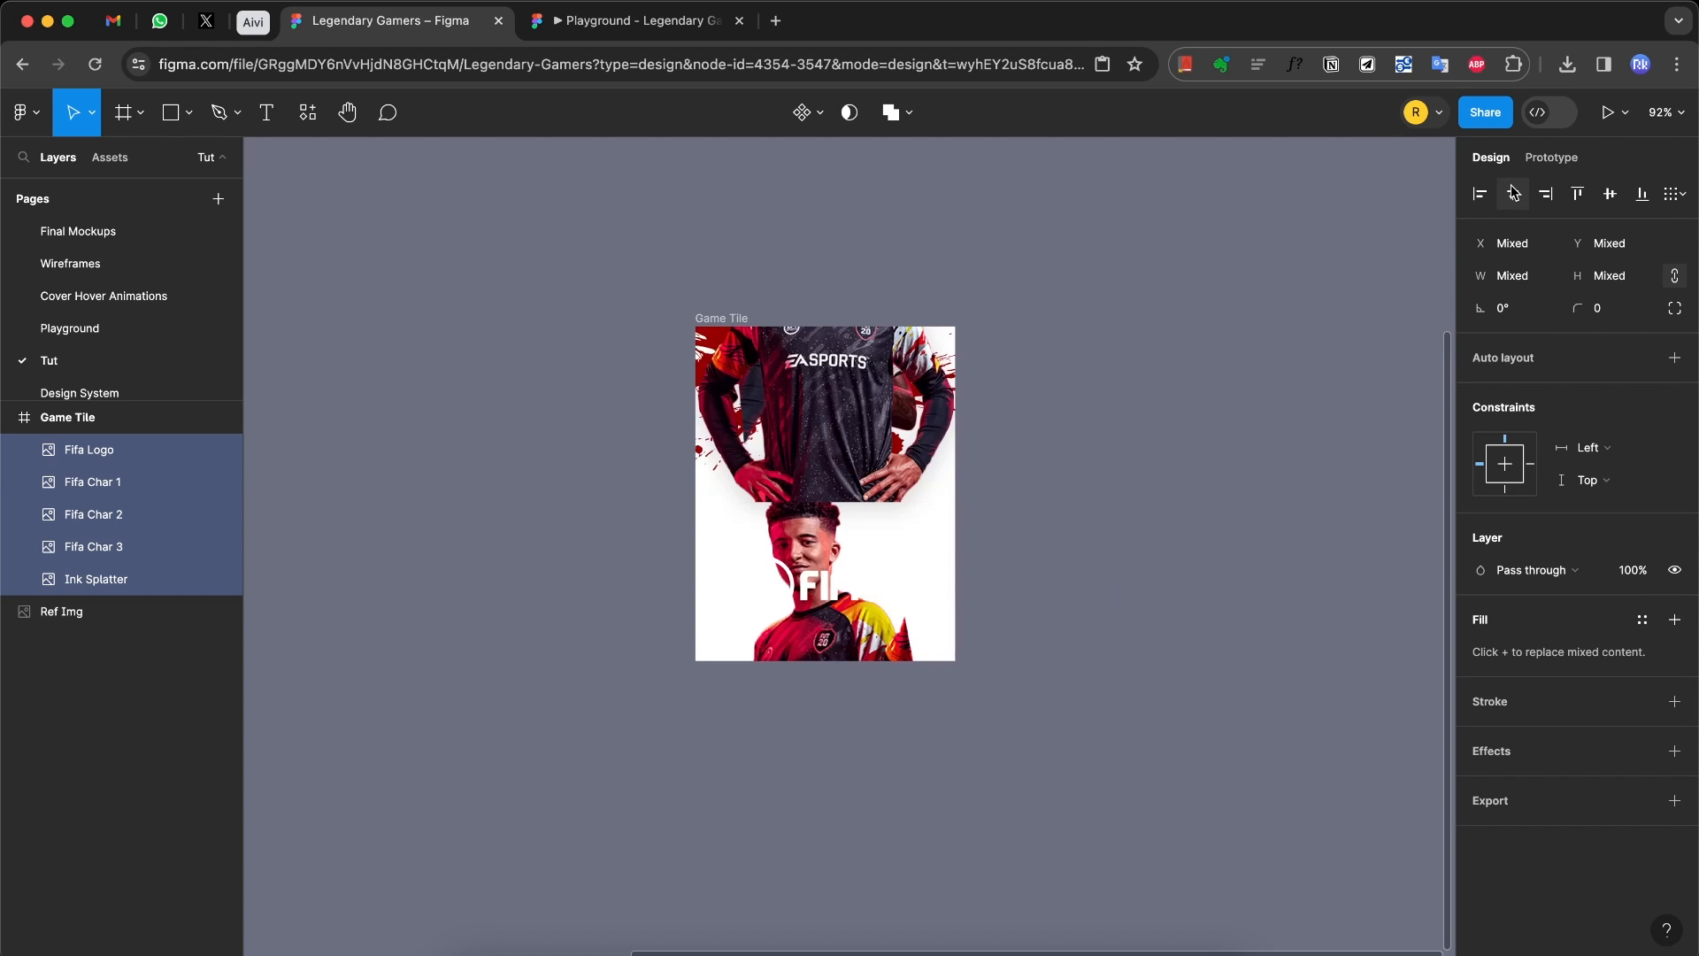
click(1611, 194)
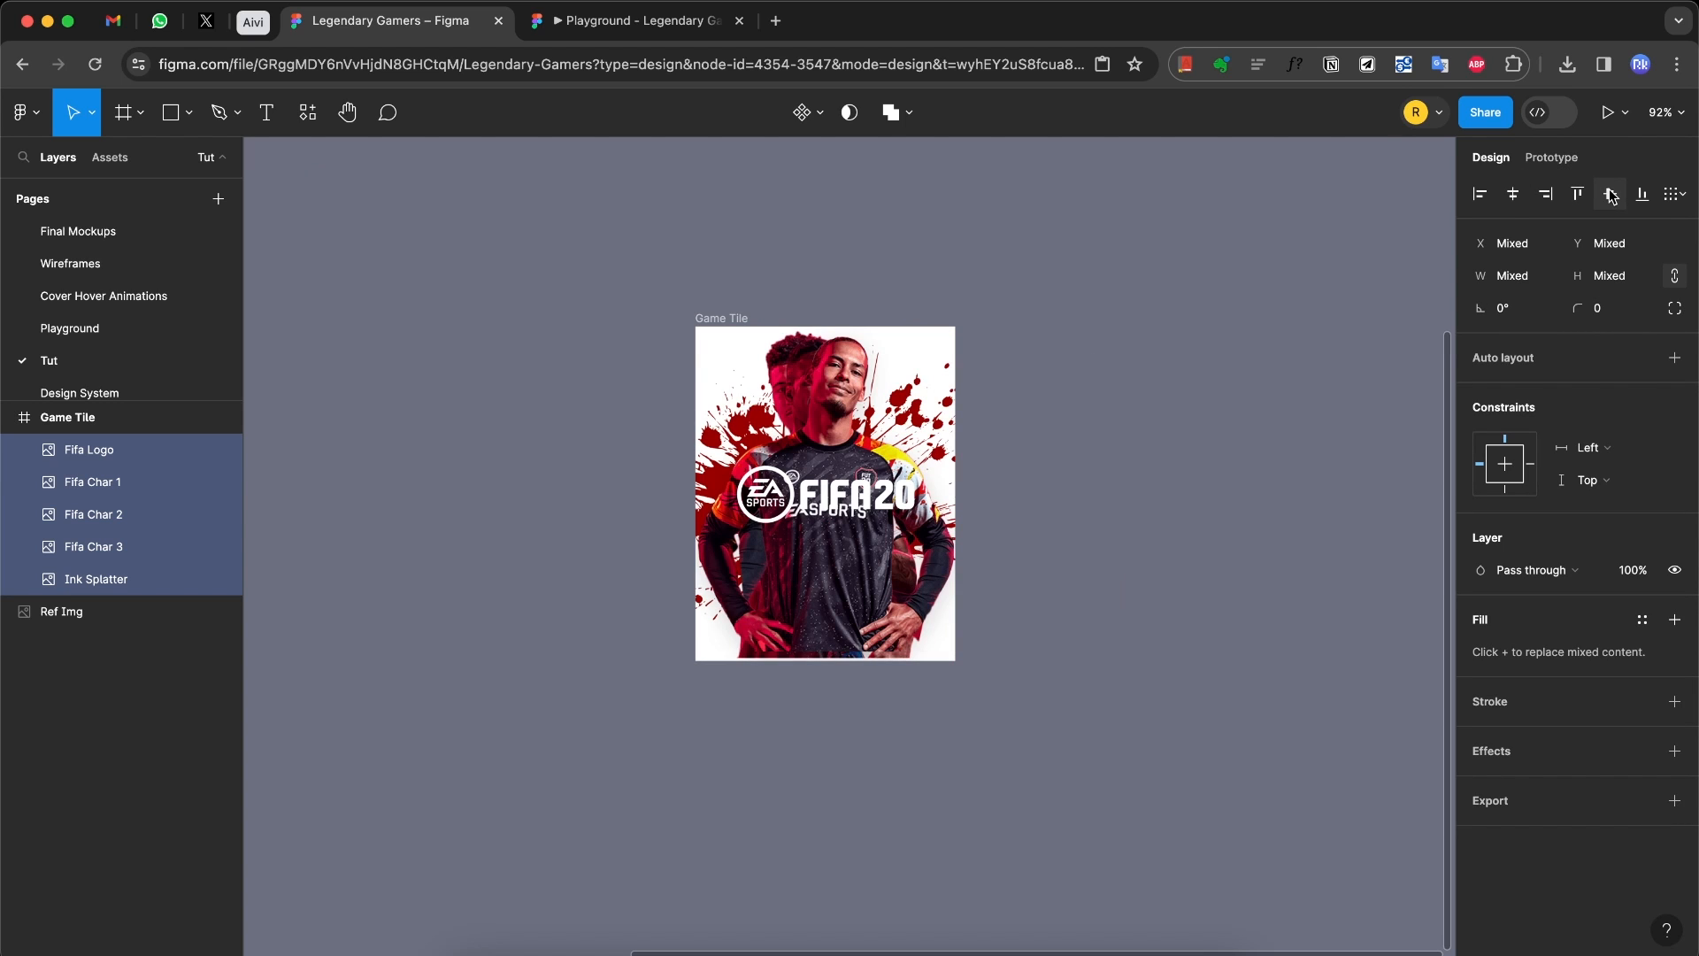
click(1190, 470)
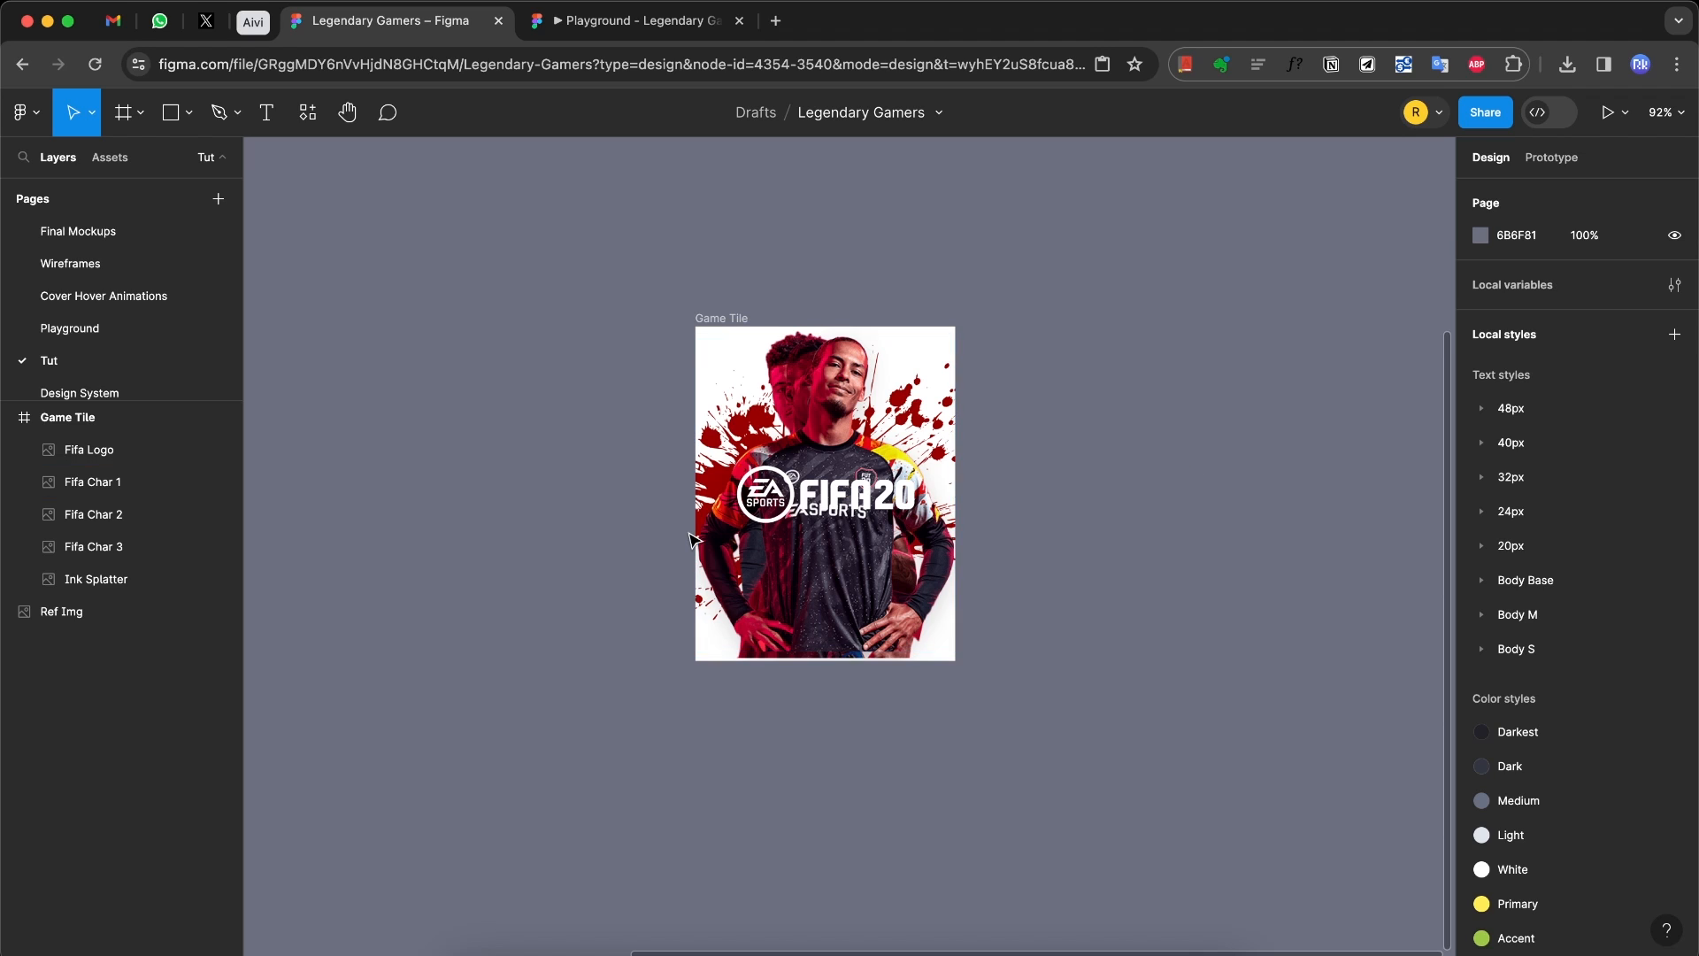
Step: Try to enlarge the Fifa Char 1 image beyond the edge of the Game Tile frame
click(836, 600)
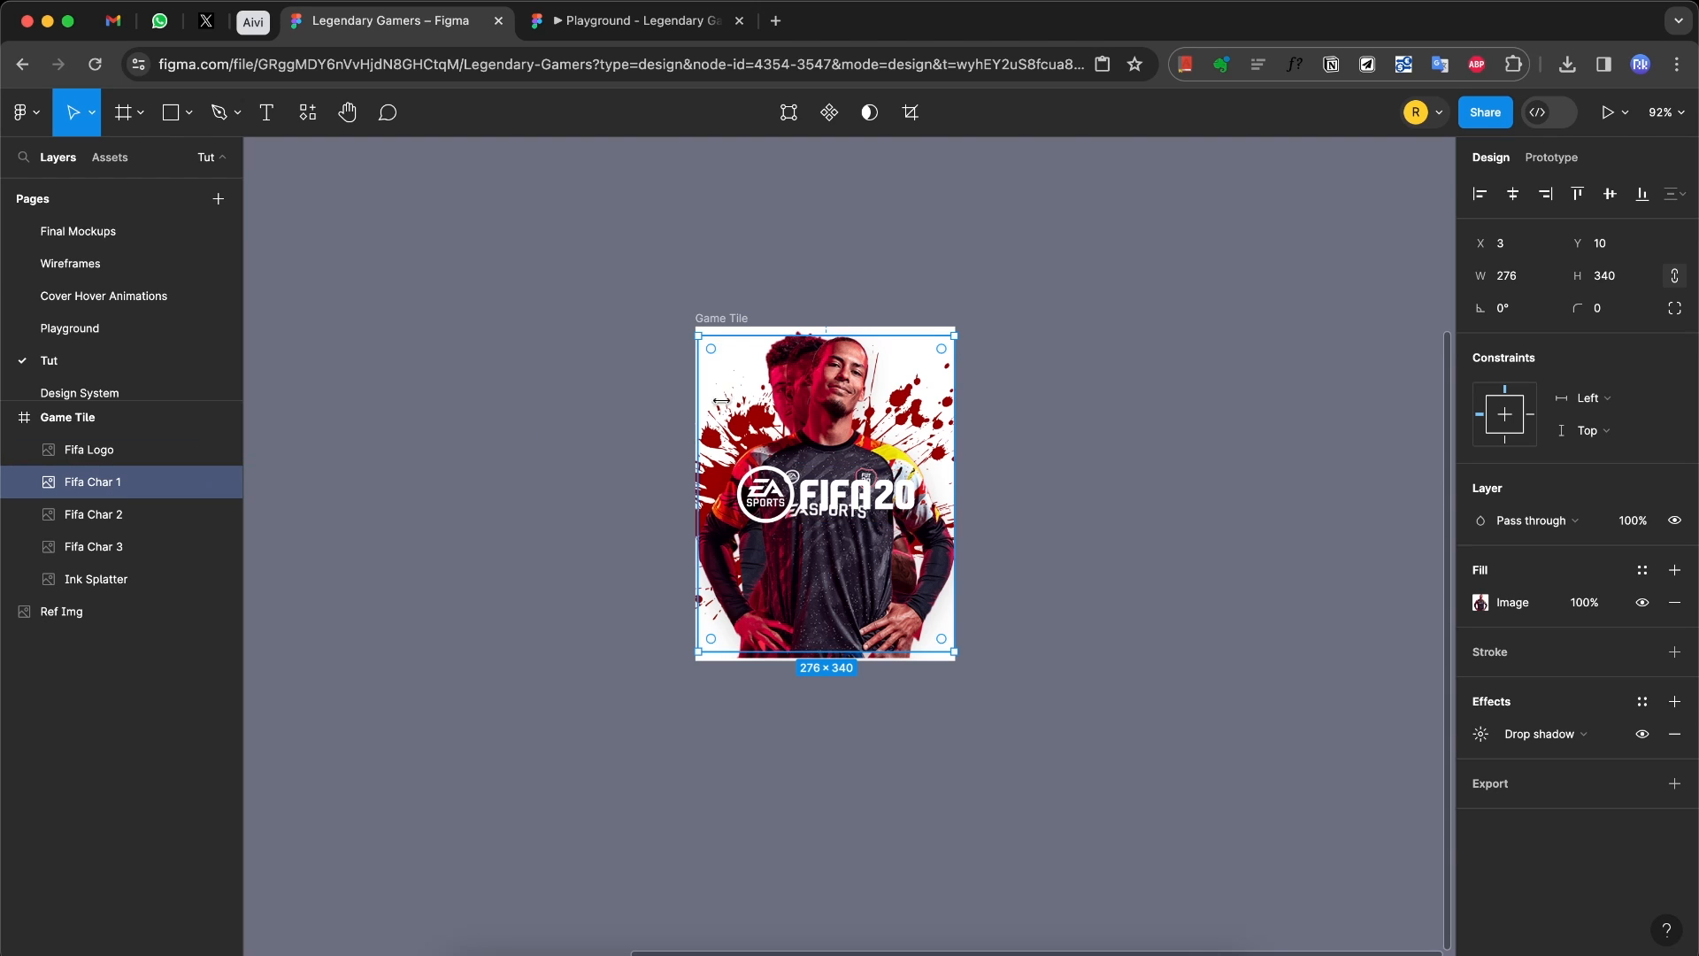
drag(956, 335, 1012, 265)
key(super+z)
Step: Turn off Clip content for the Game Tile frame
click(637, 281)
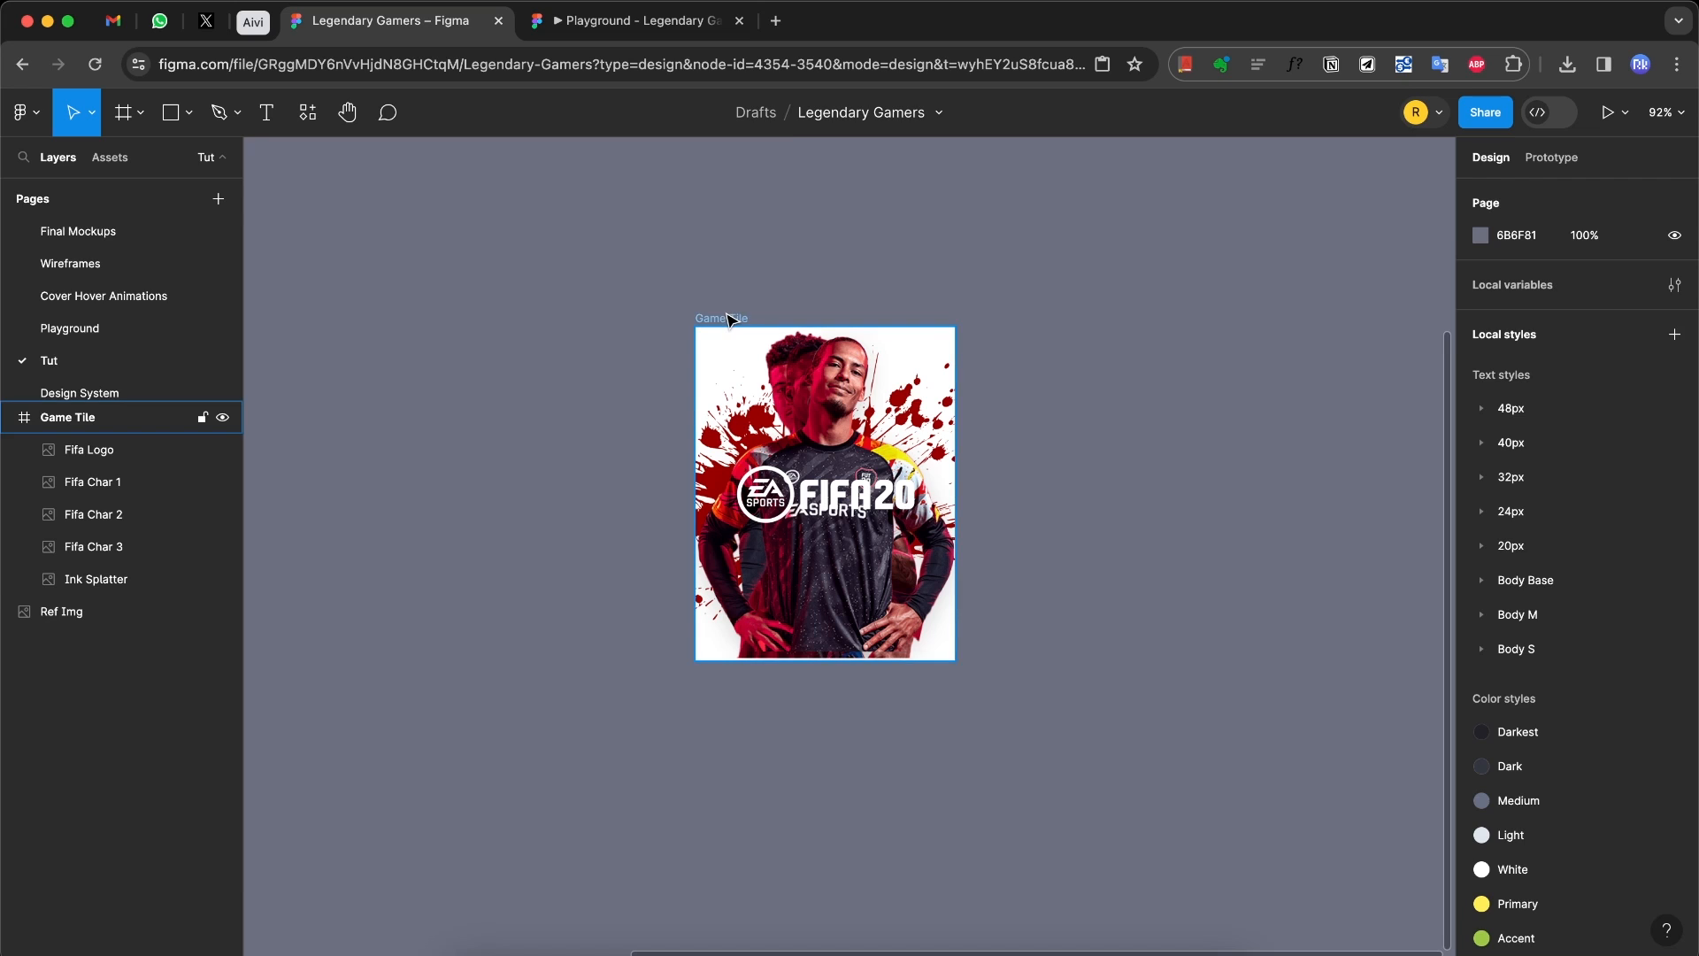
click(730, 316)
click(1480, 373)
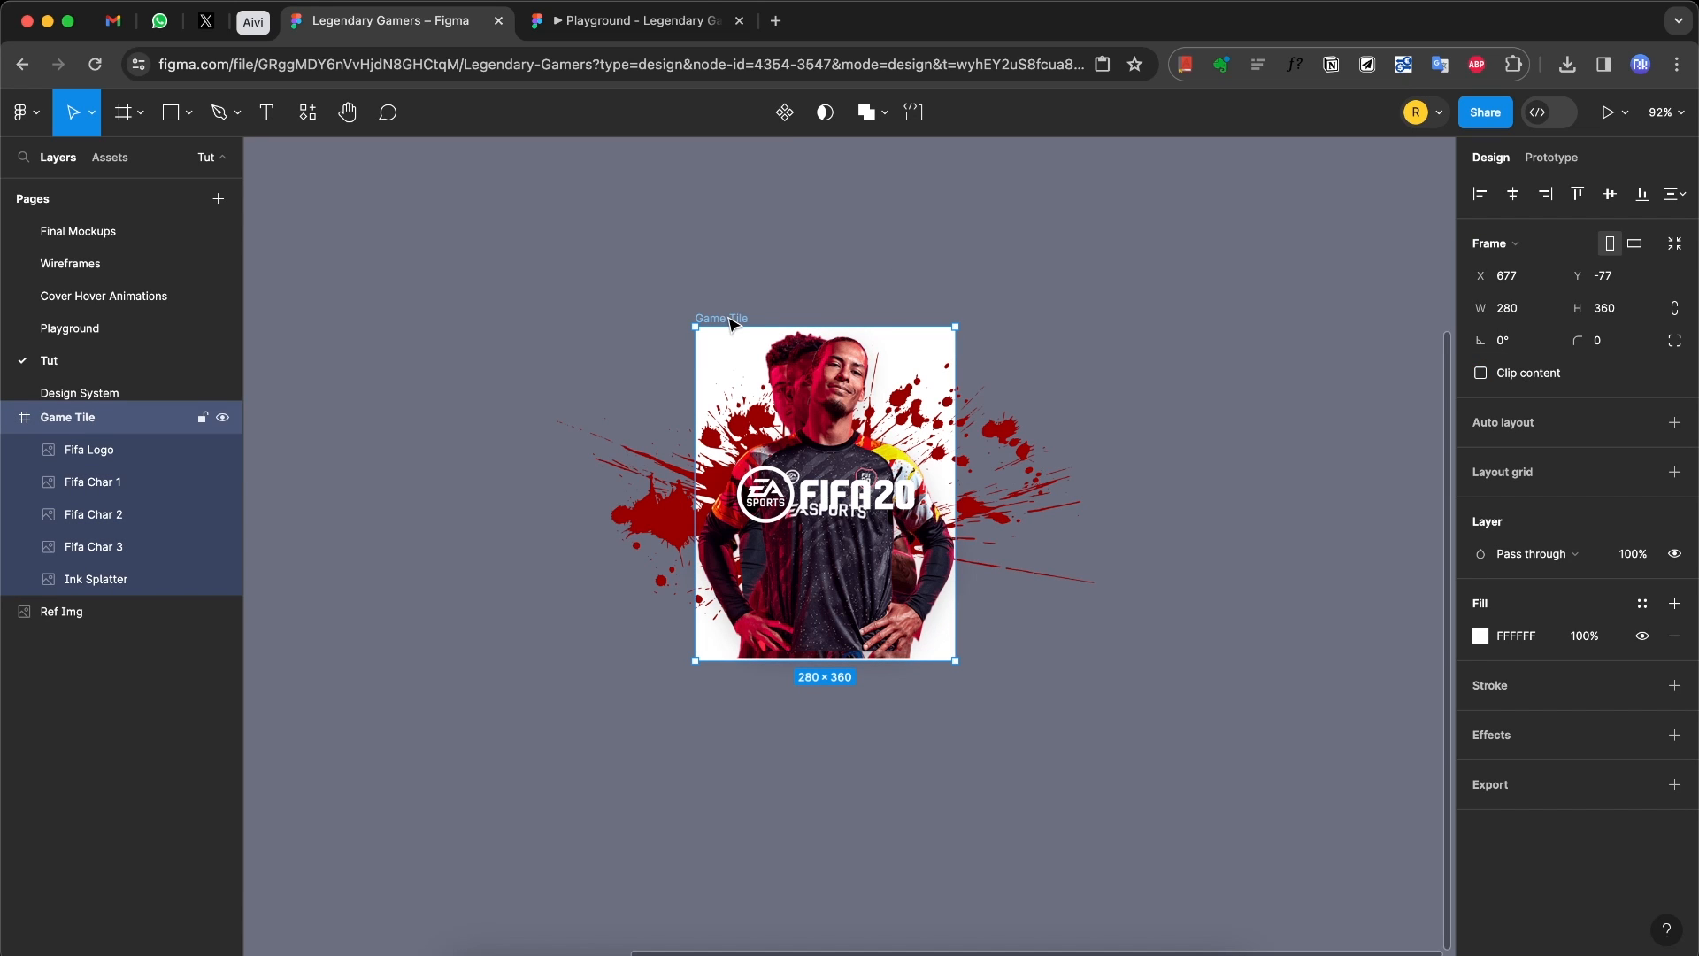
Step: Move the Fifa Logo image down to Y 280, near the lower edge of Game Tile
click(86, 452)
key(shift+Down)
key(shift+Down)
key(shift+Down)
key(shift+Down)
key(shift+Down)
key(shift+Down)
key(shift+Down)
key(shift+Down)
key(shift+Down)
key(shift+Down)
key(shift+Down)
key(shift+Down)
key(shift+Down)
key(shift+Down)
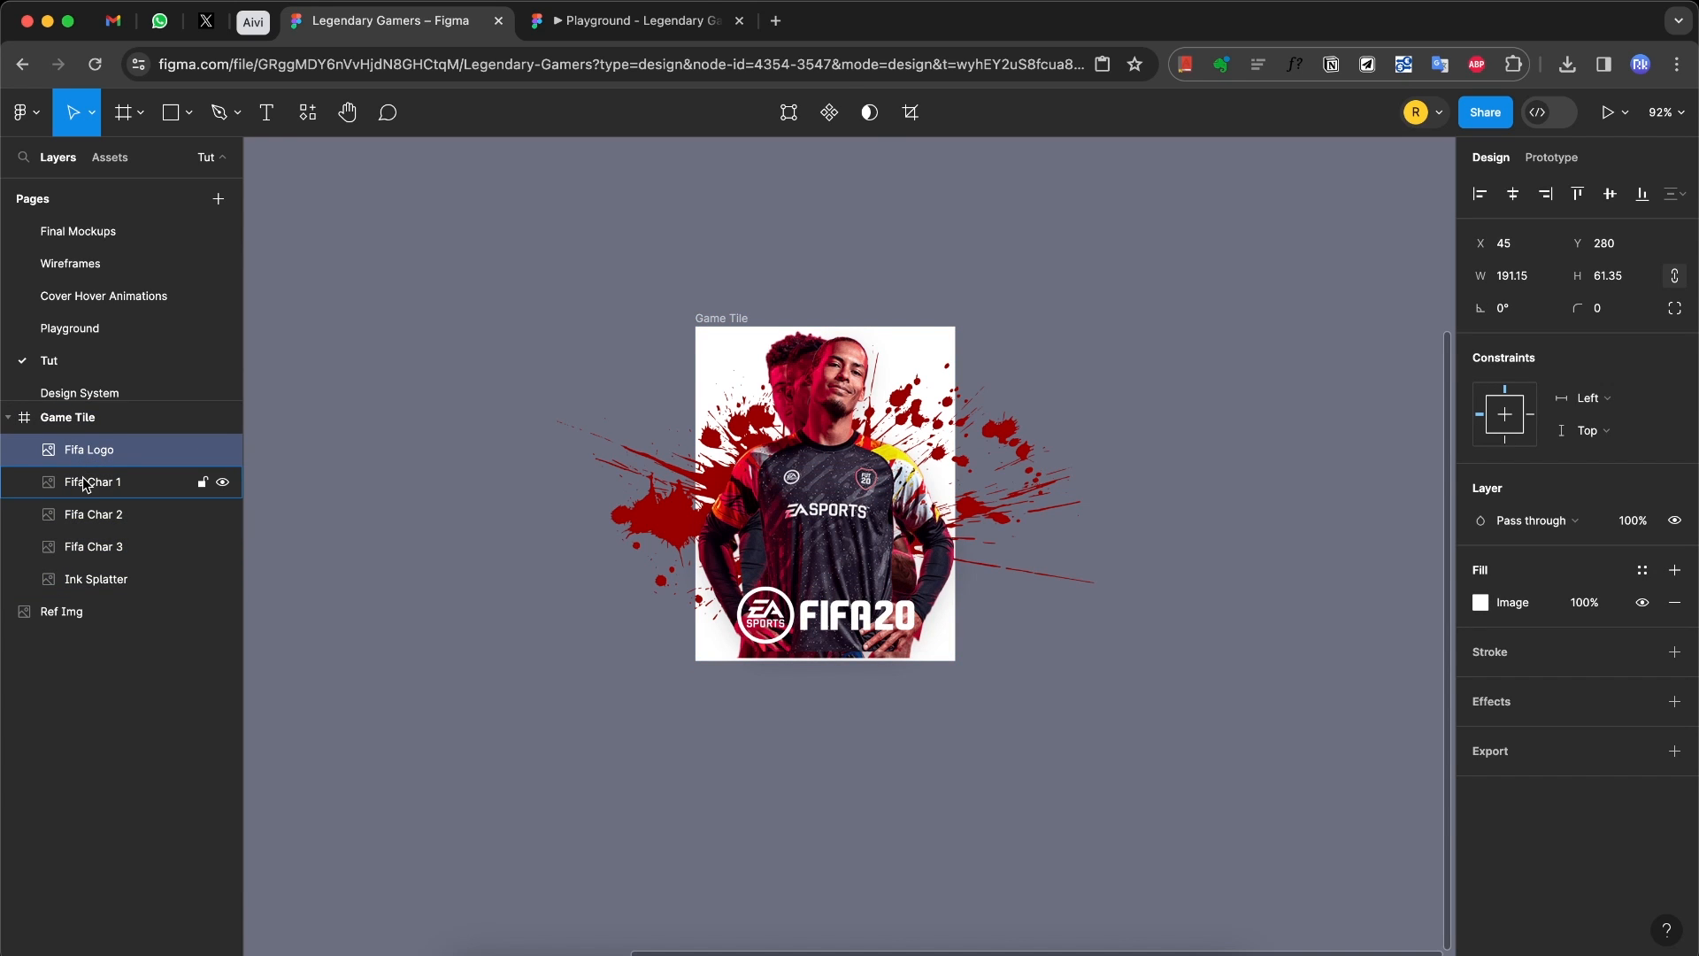
Step: Scale Fifa Char 2 down to 160 × 273 and shift it to the right of the central character
click(89, 515)
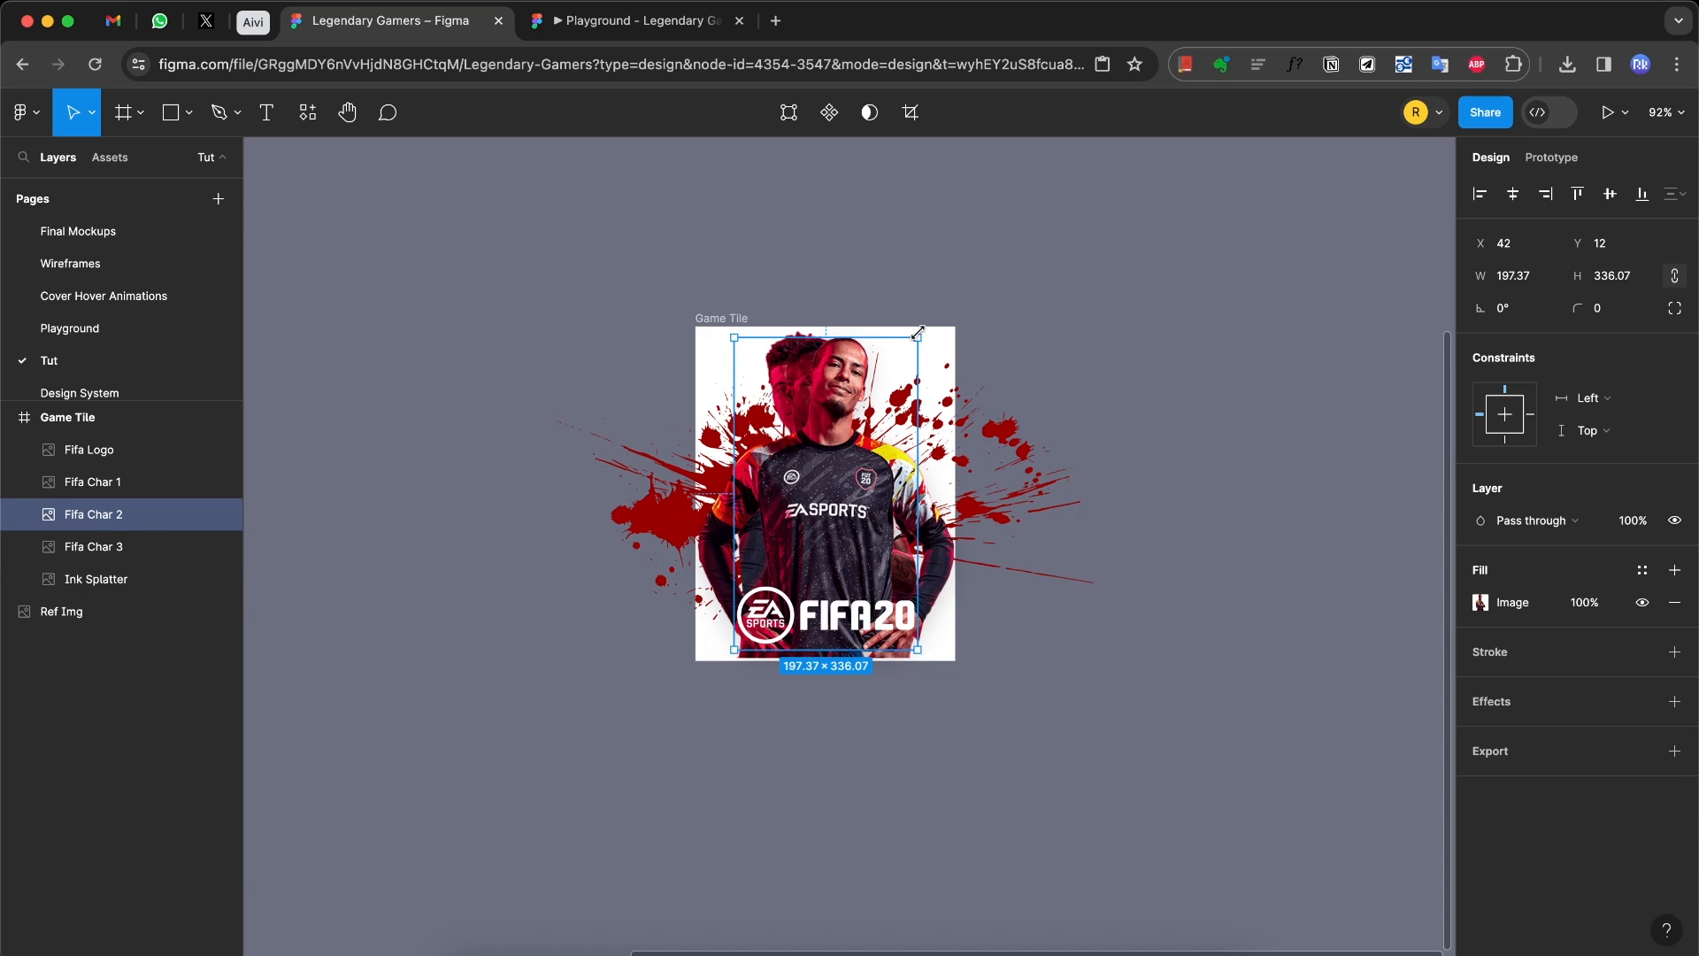
drag(918, 337, 882, 394)
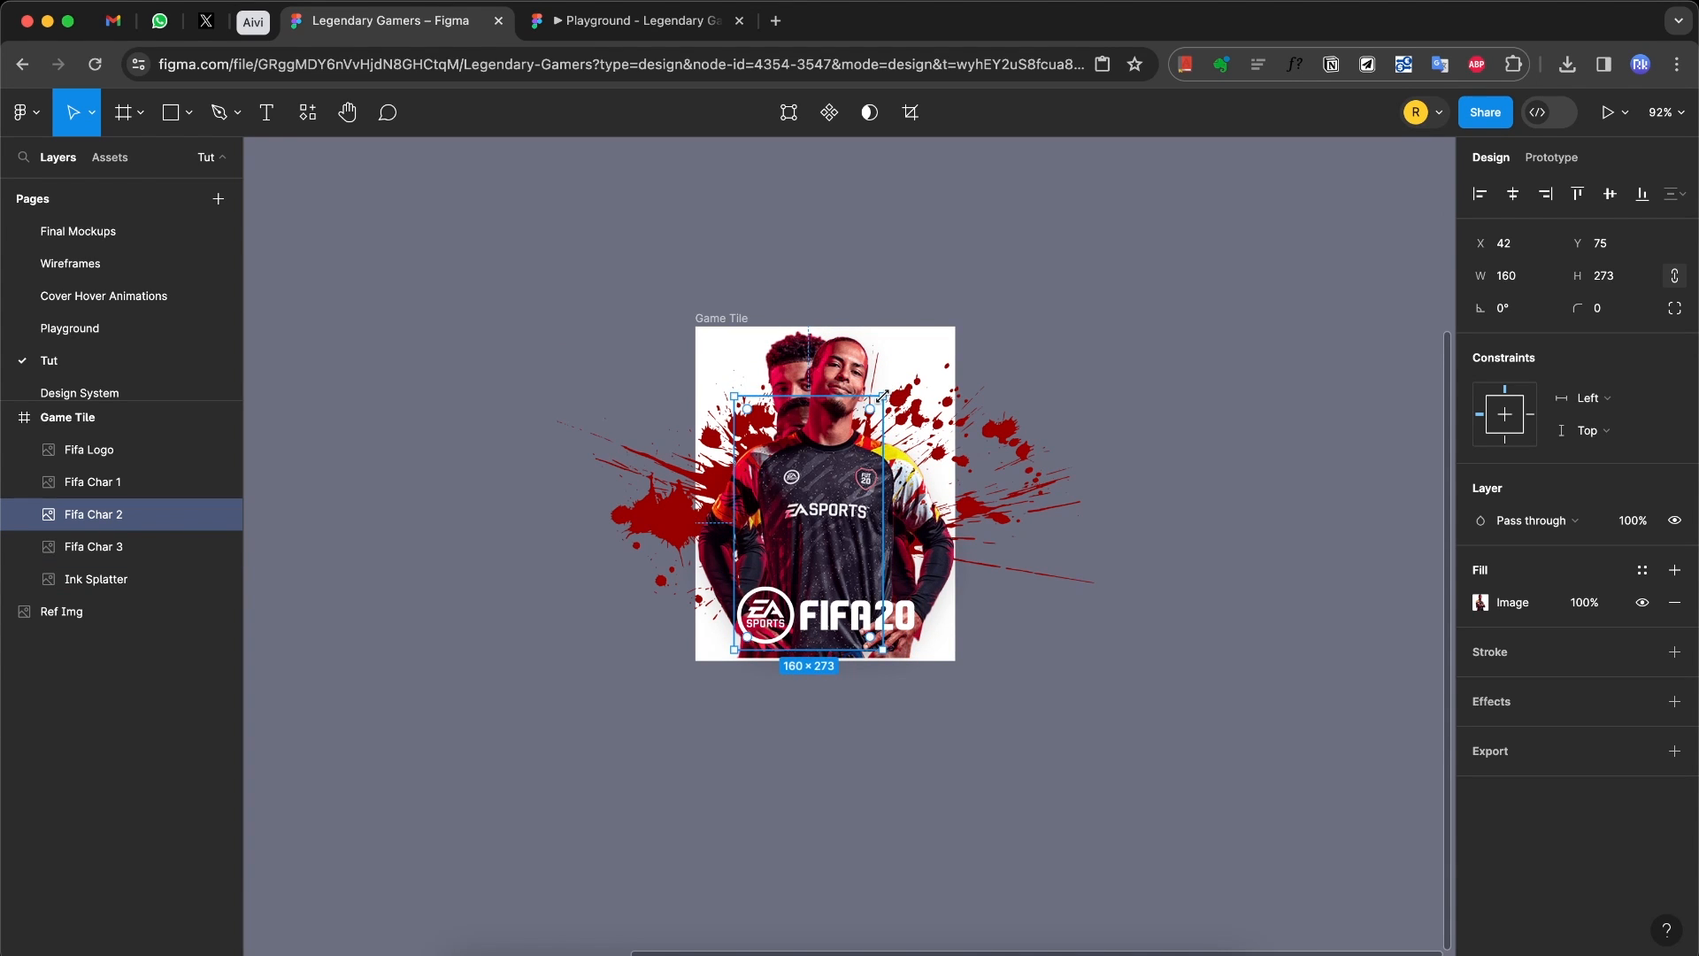
key(shift+Right)
key(shift+Right)
key(shift+Right)
key(shift+Right)
key(shift+Right)
key(shift+Right)
key(shift+Right)
key(shift+Right)
key(shift+Right)
key(shift+Right)
key(shift+Right)
key(shift+Right)
key(shift+Right)
key(shift+Right)
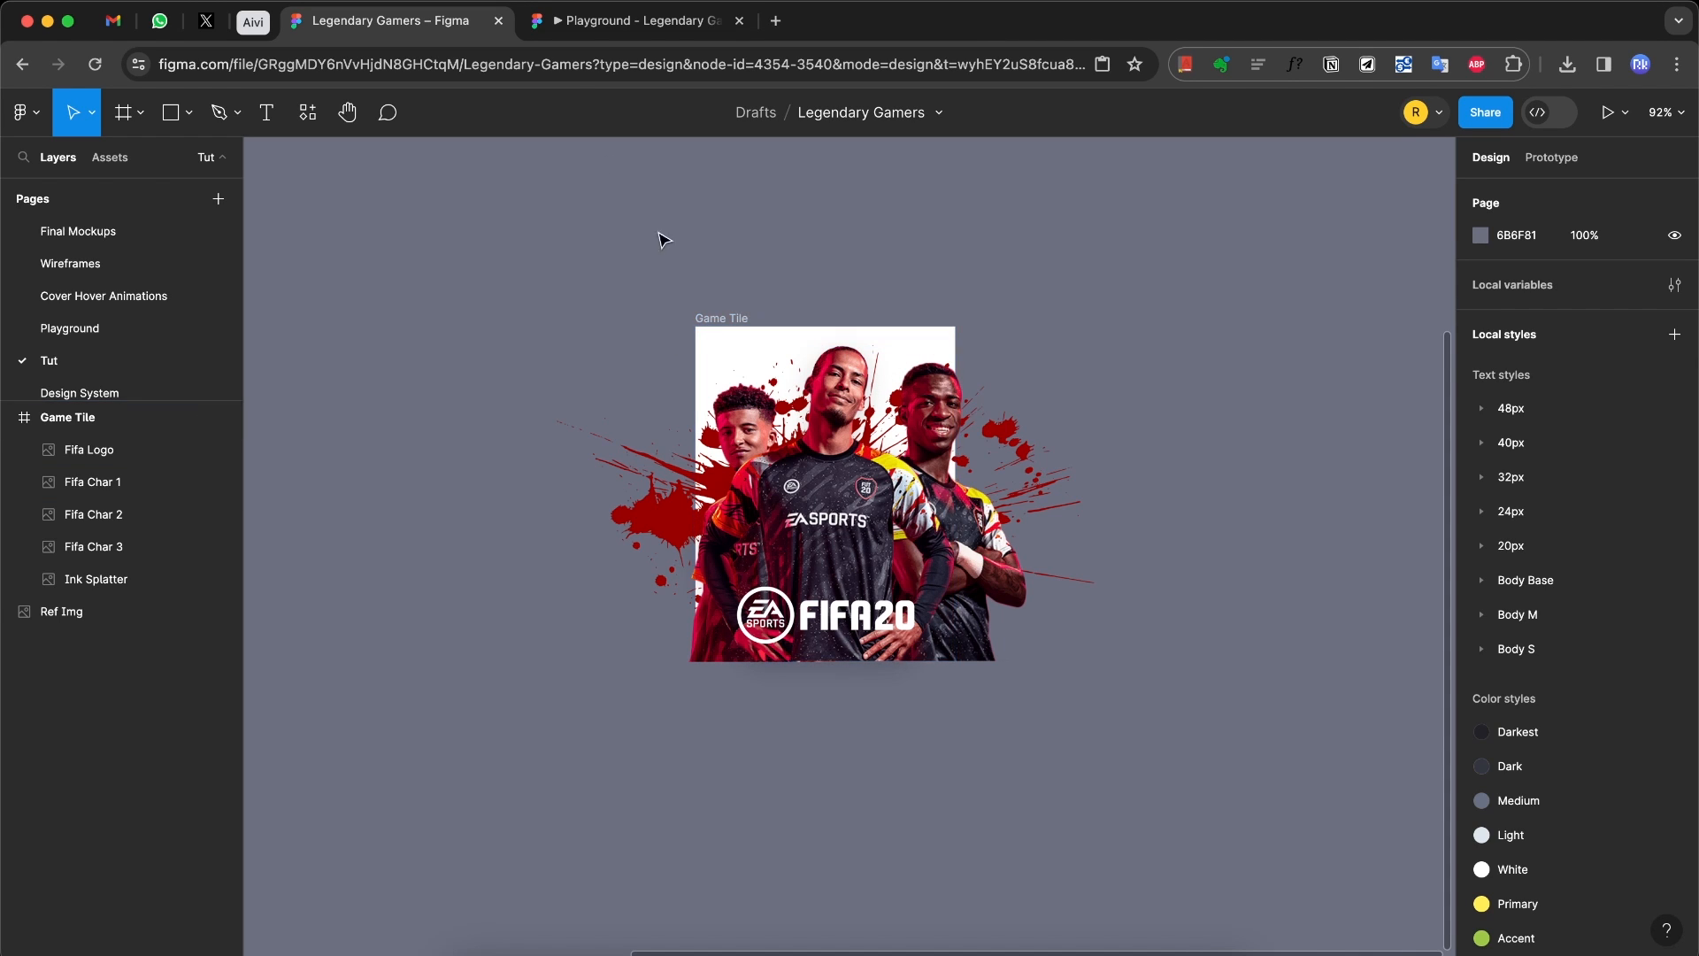
Step: Switch to the Playground prototype, examine the FIFA 20 tile's hover effect in the game carousel, and return to the design file
click(619, 20)
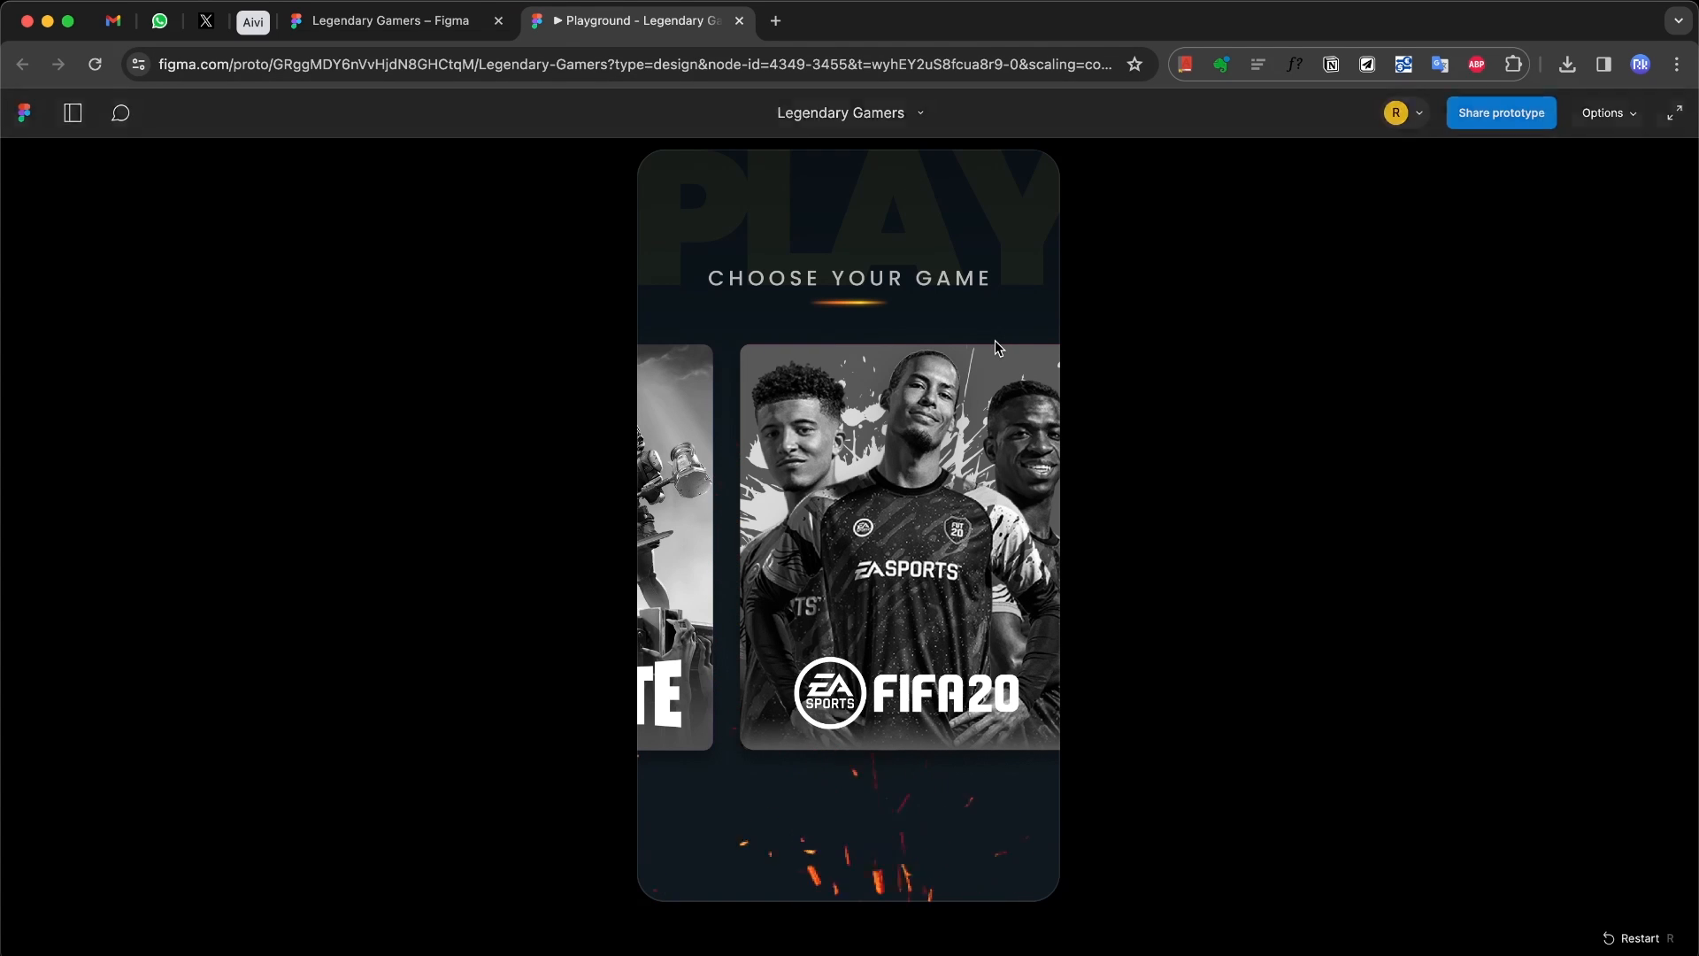
scroll(944, 504, right, 1)
scroll(944, 504, right, 1)
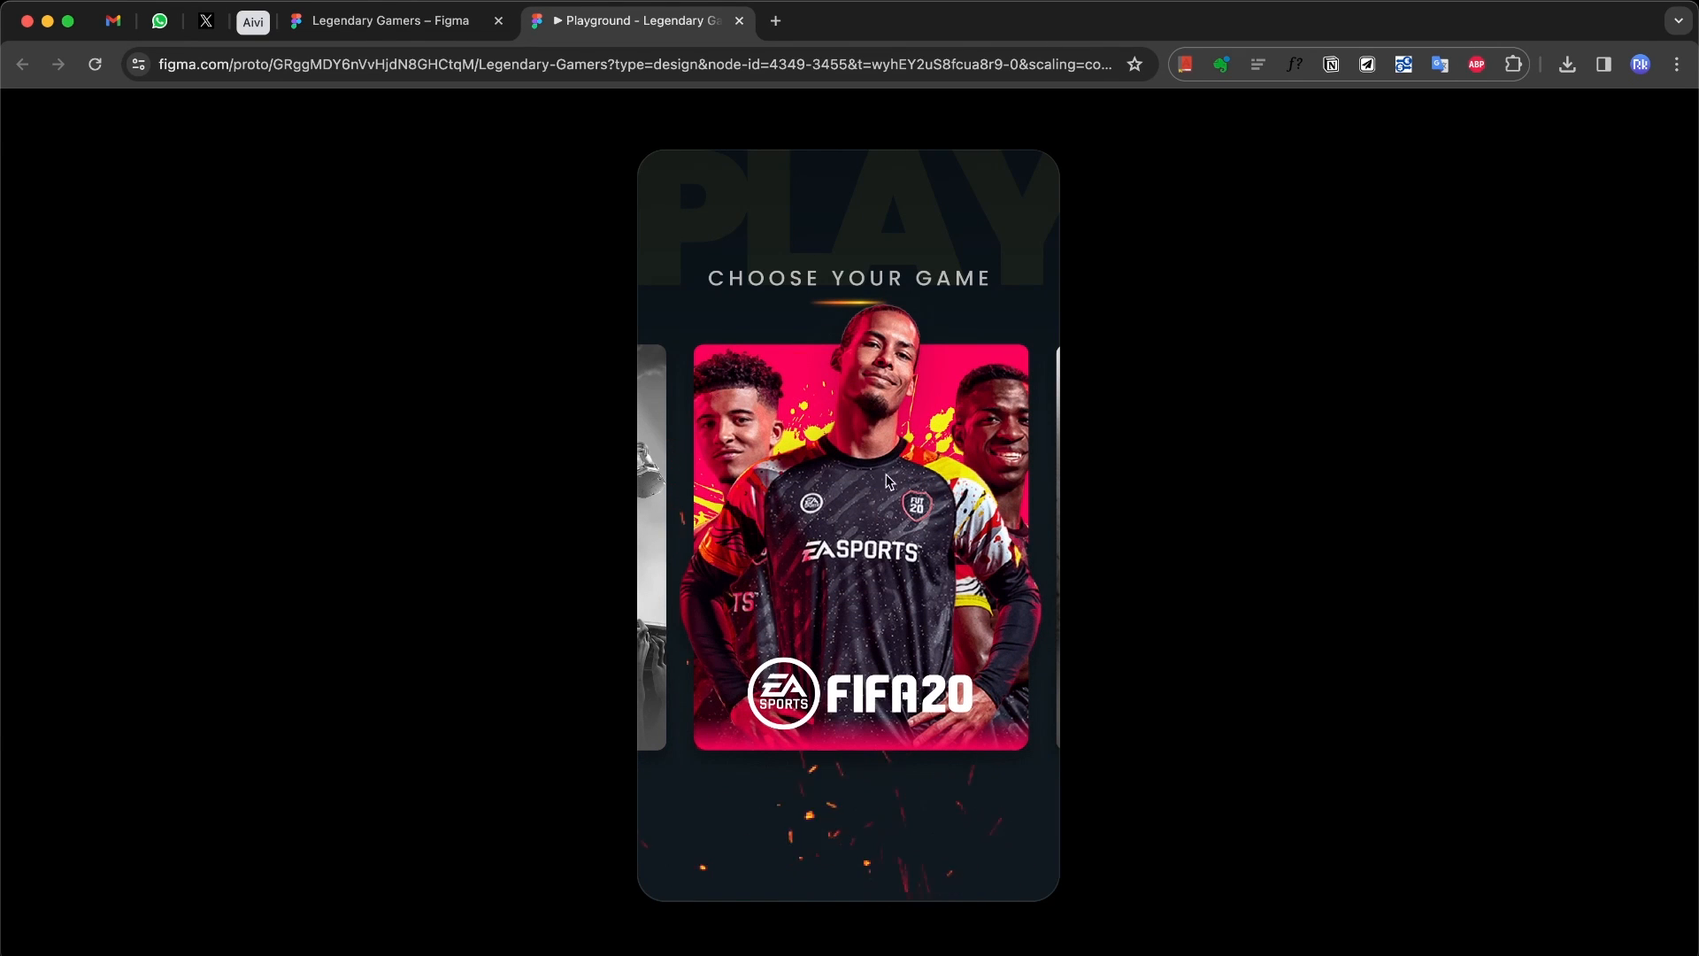
click(428, 28)
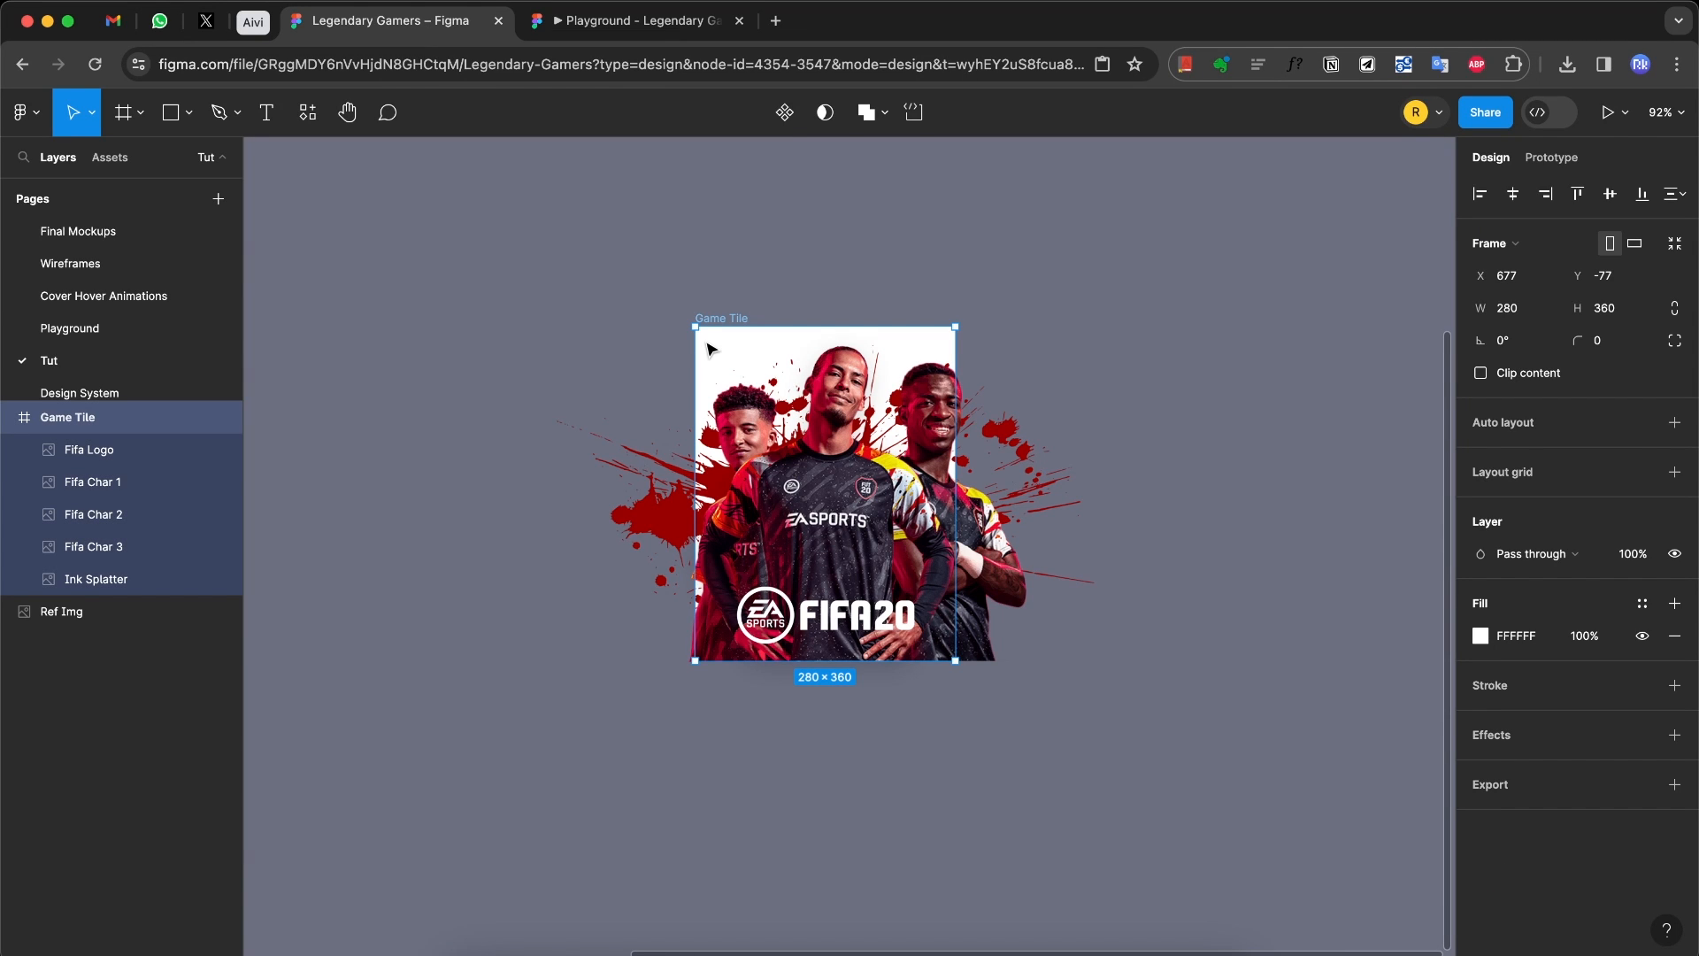
Step: Draw a second frame inside Game Tile over the characters and set its size to 260 × 380
key(f)
mouse_move(706, 339)
mouse_down()
mouse_move(867, 619)
mouse_move(954, 660)
mouse_up()
click(1537, 313)
text(260)
key(Tab)
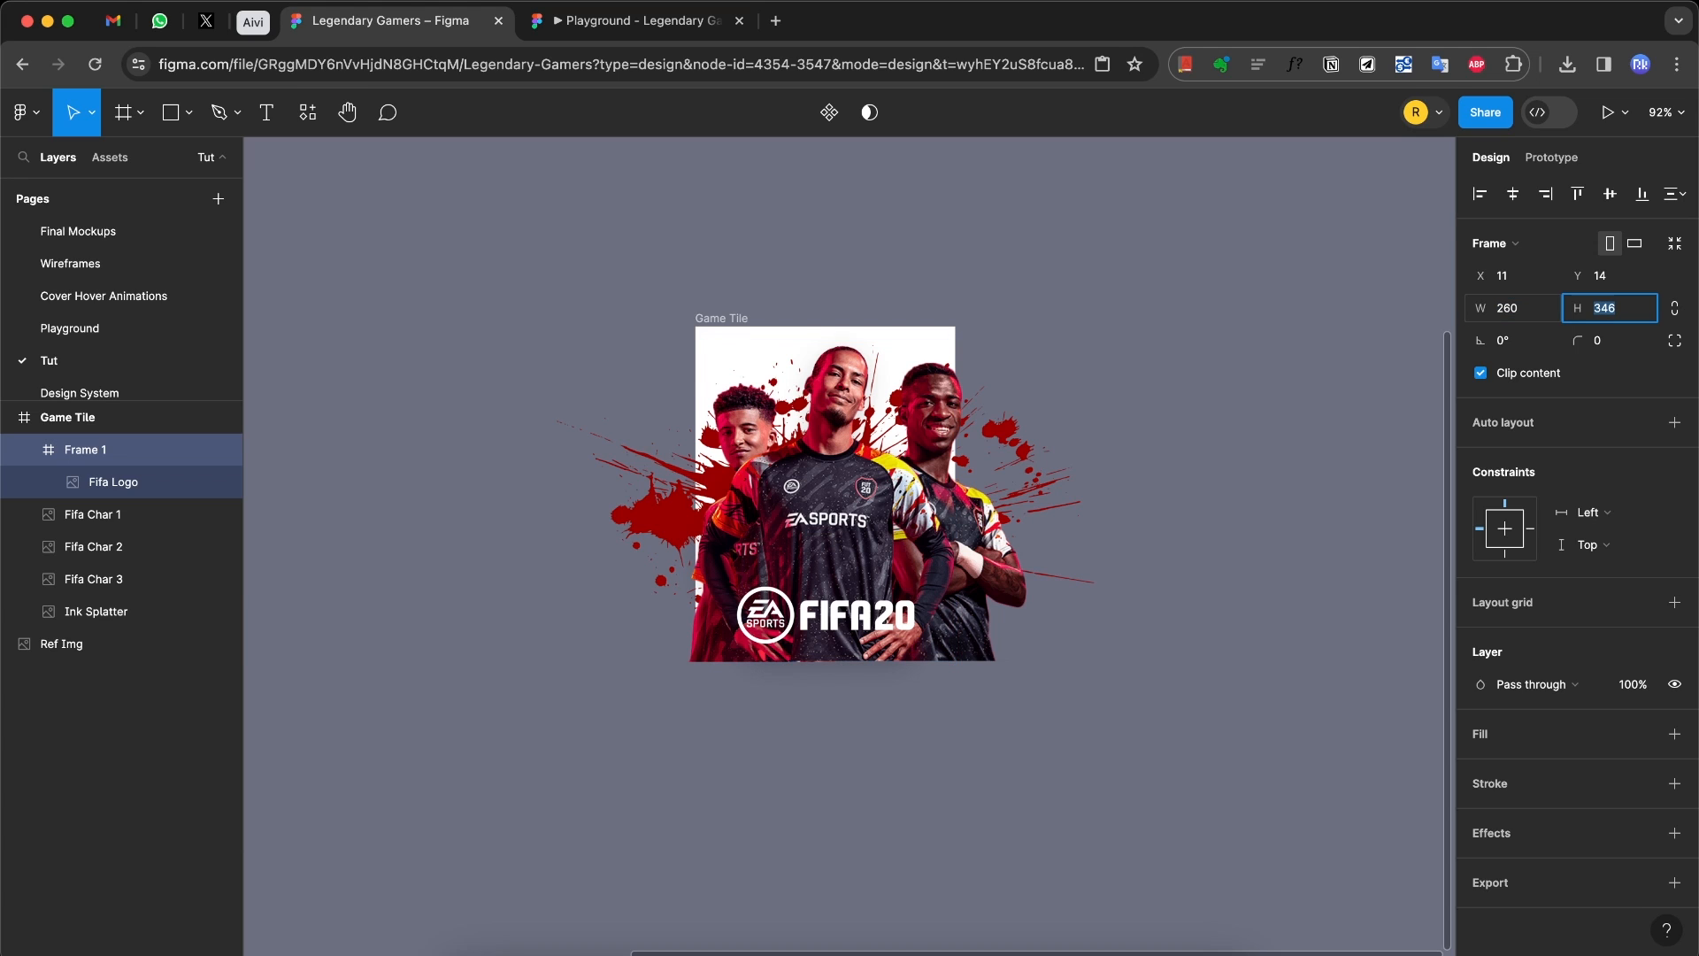
text(380)
key(Return)
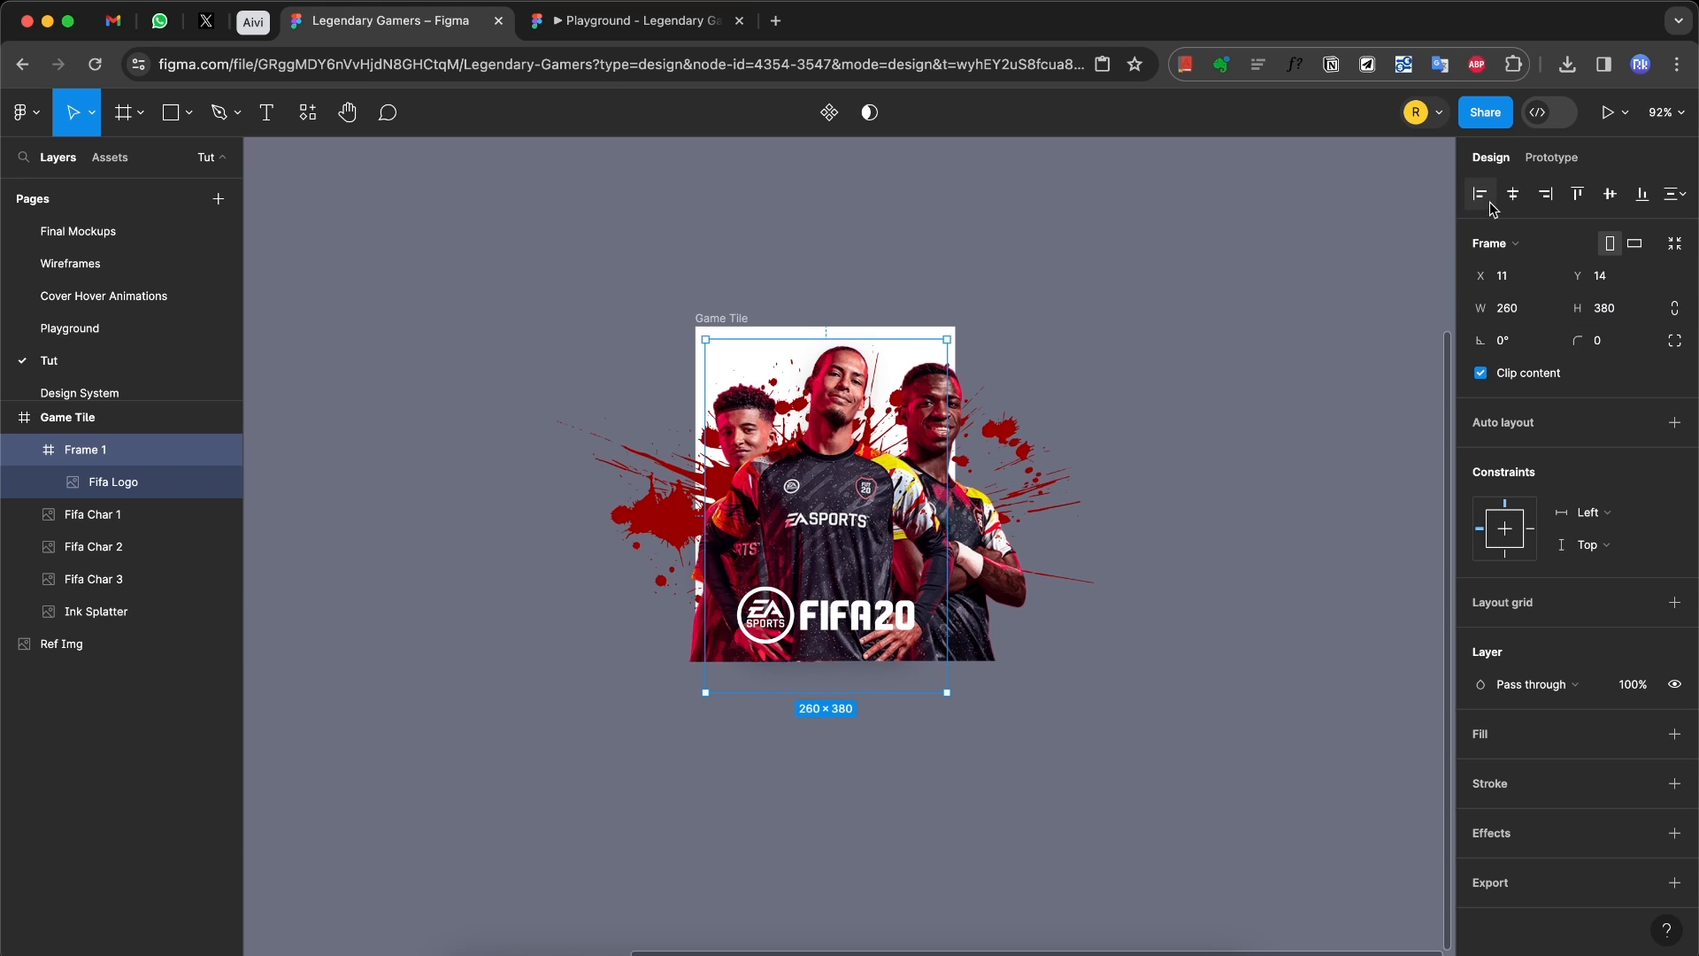
Step: Align the 260 × 380 frame to the top-left corner of Game Tile and rename it as Bg
click(1479, 194)
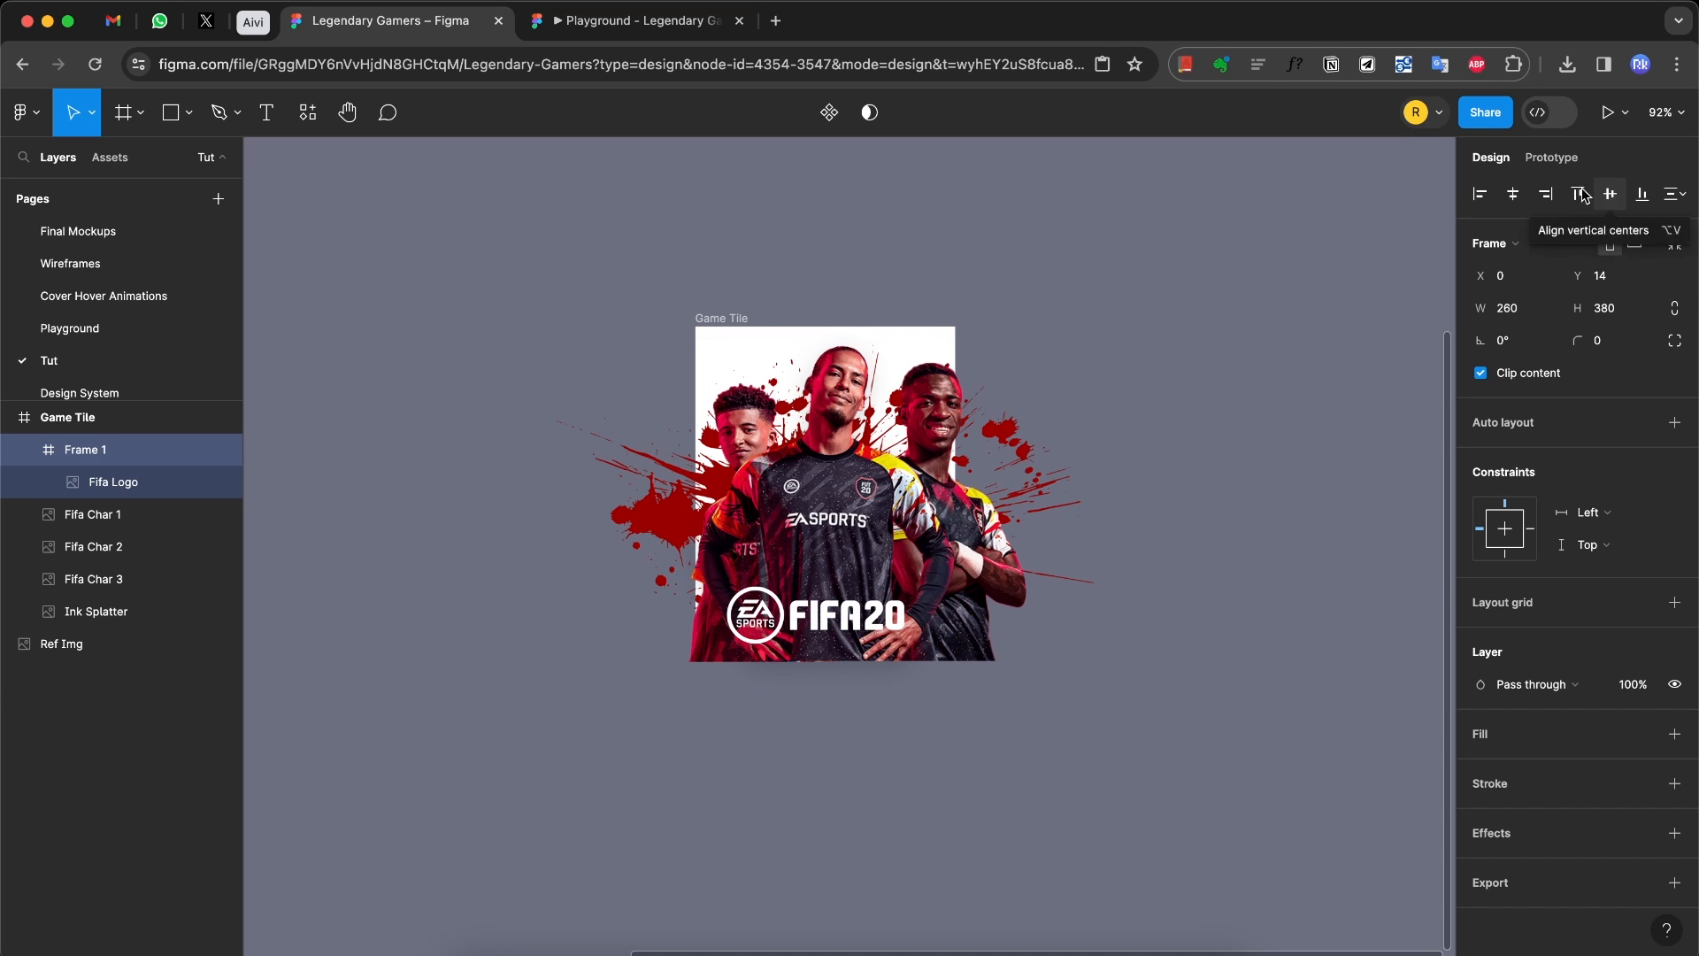
click(1600, 195)
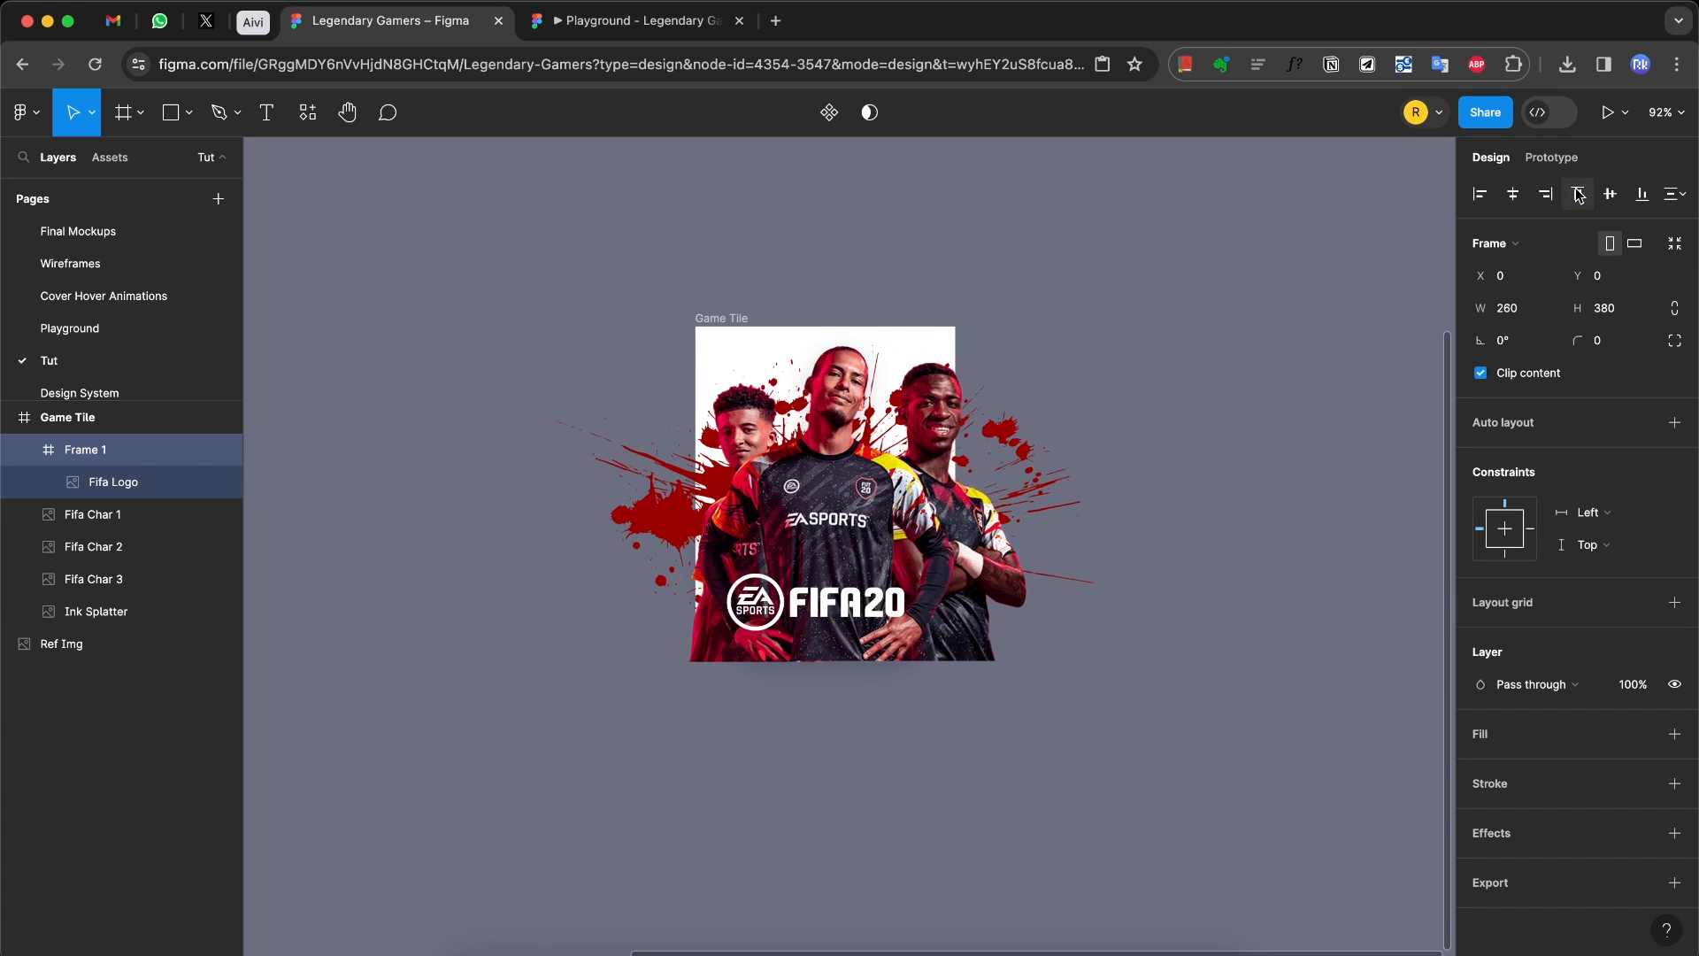
double_click(92, 450)
text(Bg)
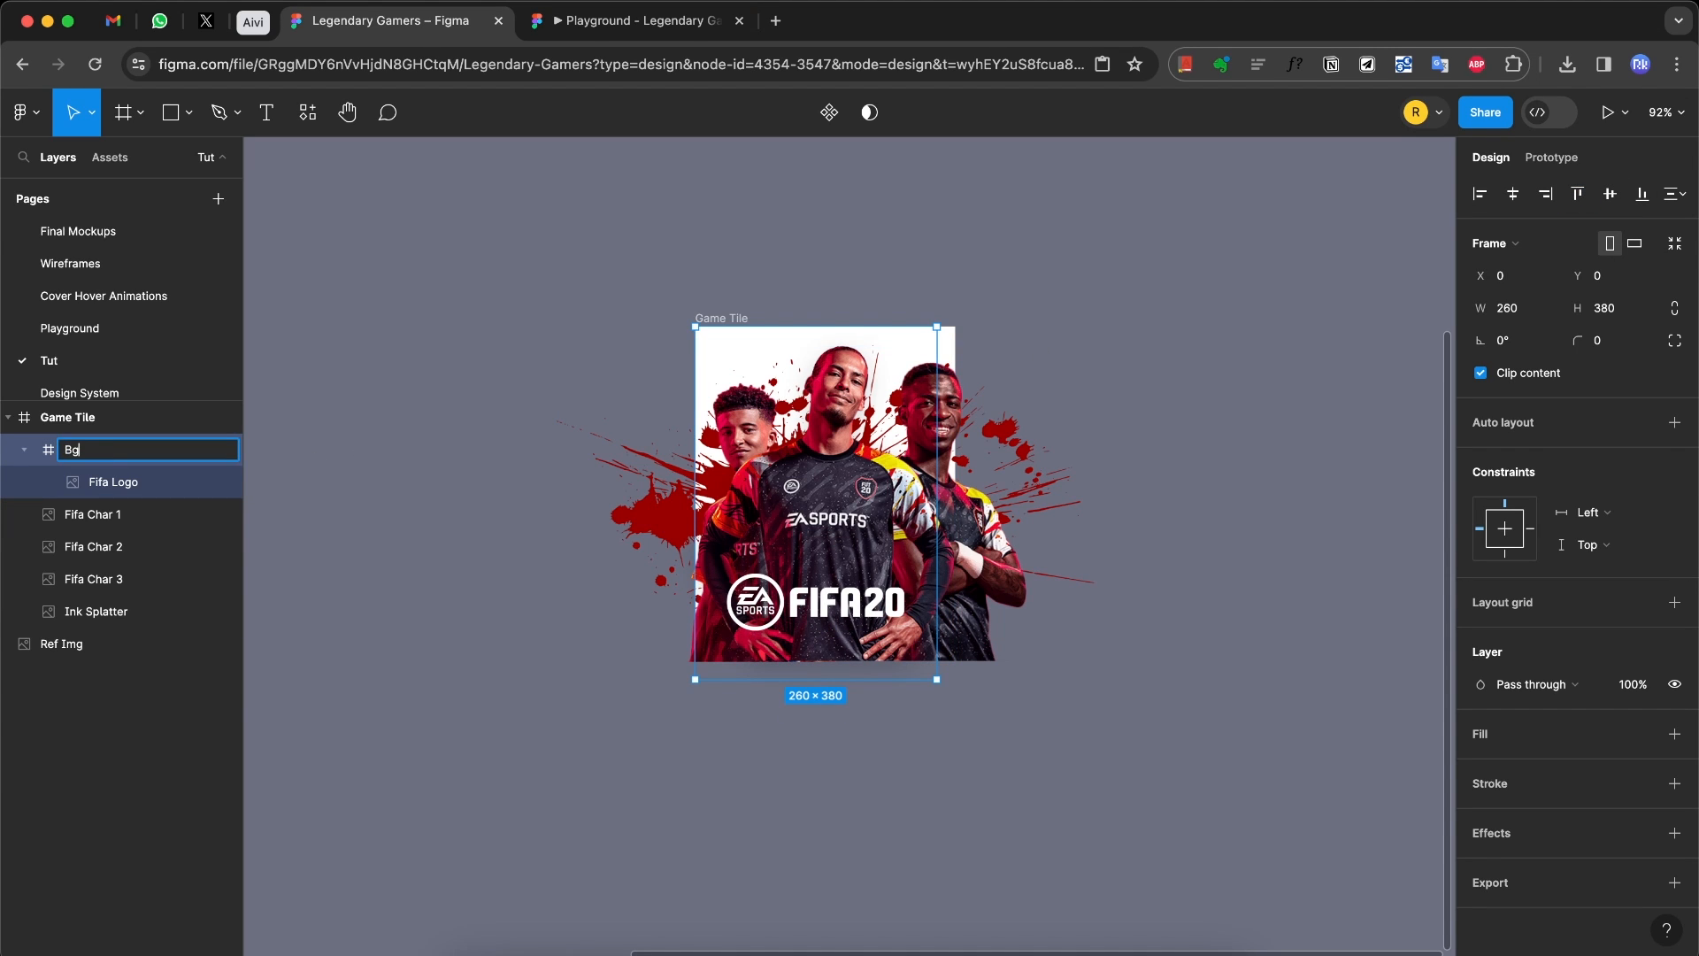
key(Return)
Step: Take Fifa Logo out of the Bg frame and place Bg directly below Fifa Char 3 in the layer order
click(116, 483)
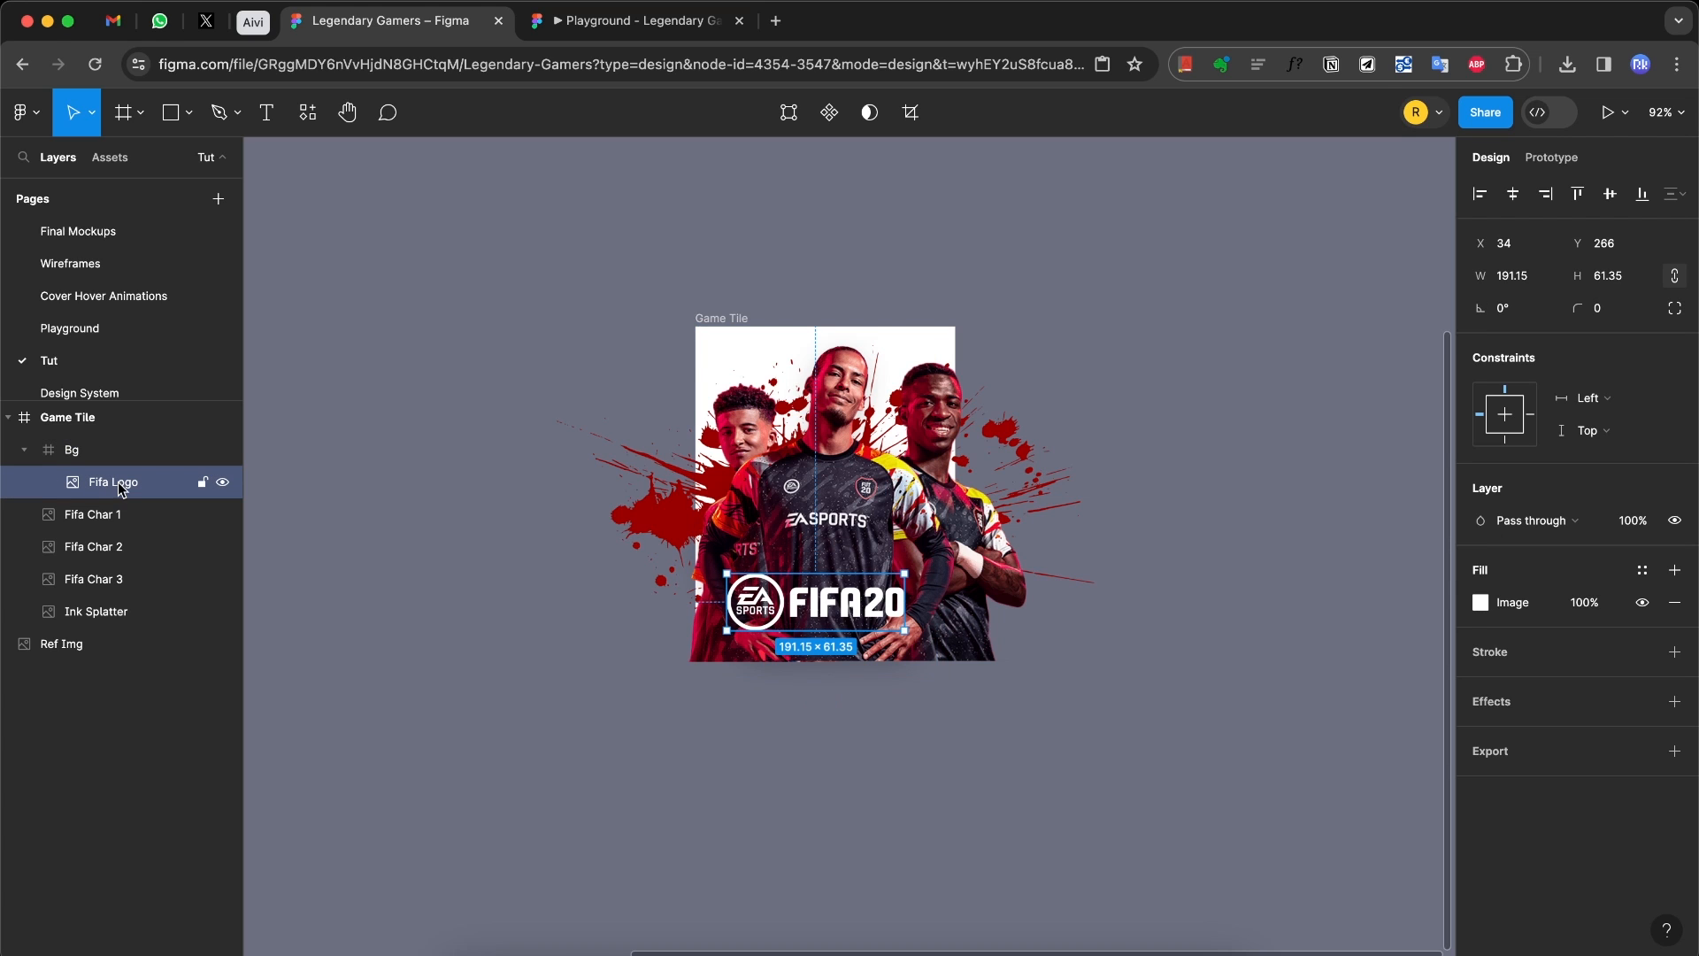
mouse_move(119, 483)
mouse_down()
mouse_move(112, 441)
mouse_move(69, 485)
mouse_move(85, 598)
mouse_up()
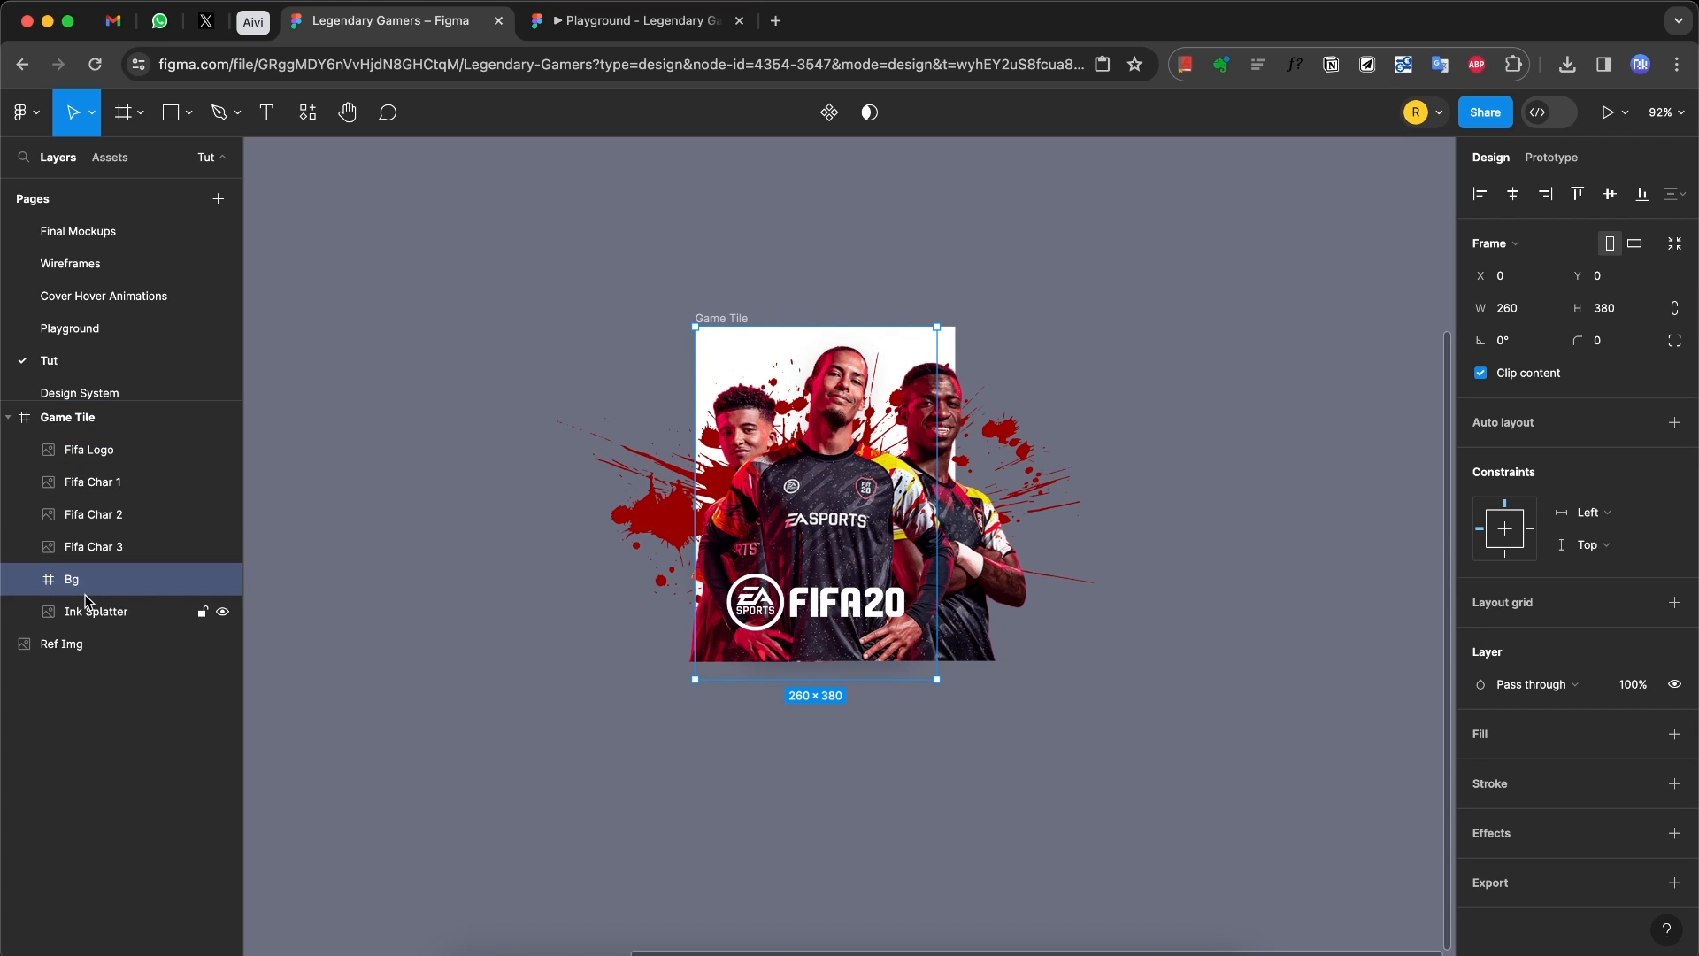
Step: Nest the Ink Splatter image inside the Bg frame
click(89, 620)
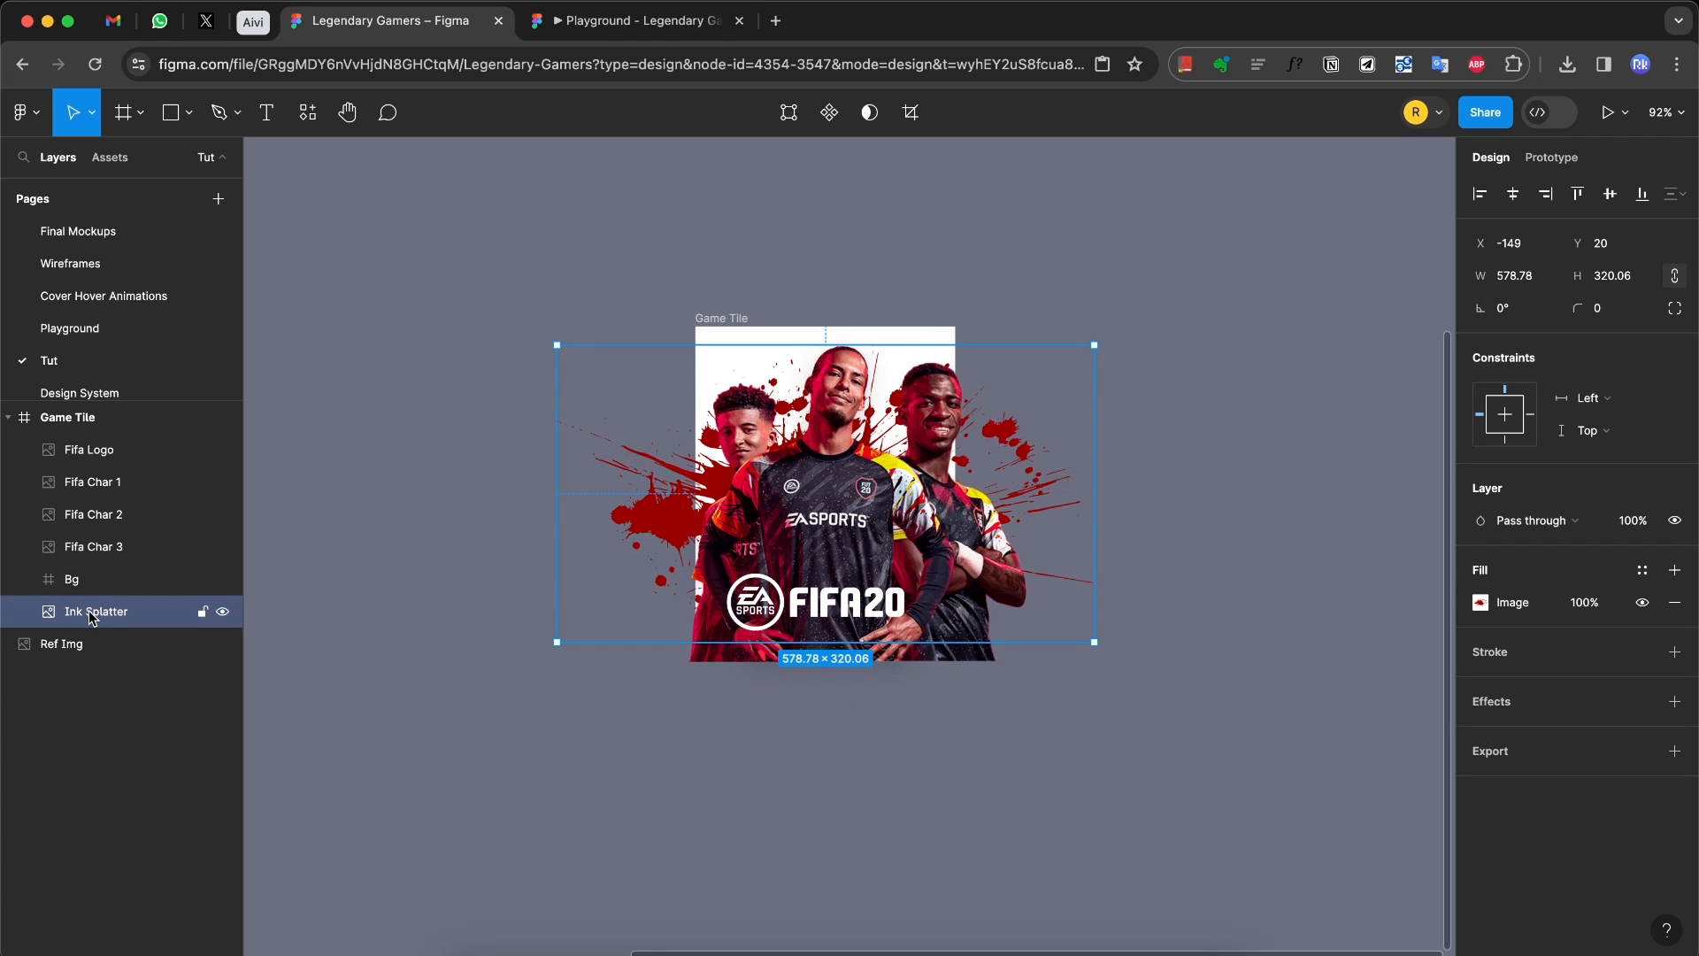
drag(92, 617, 88, 586)
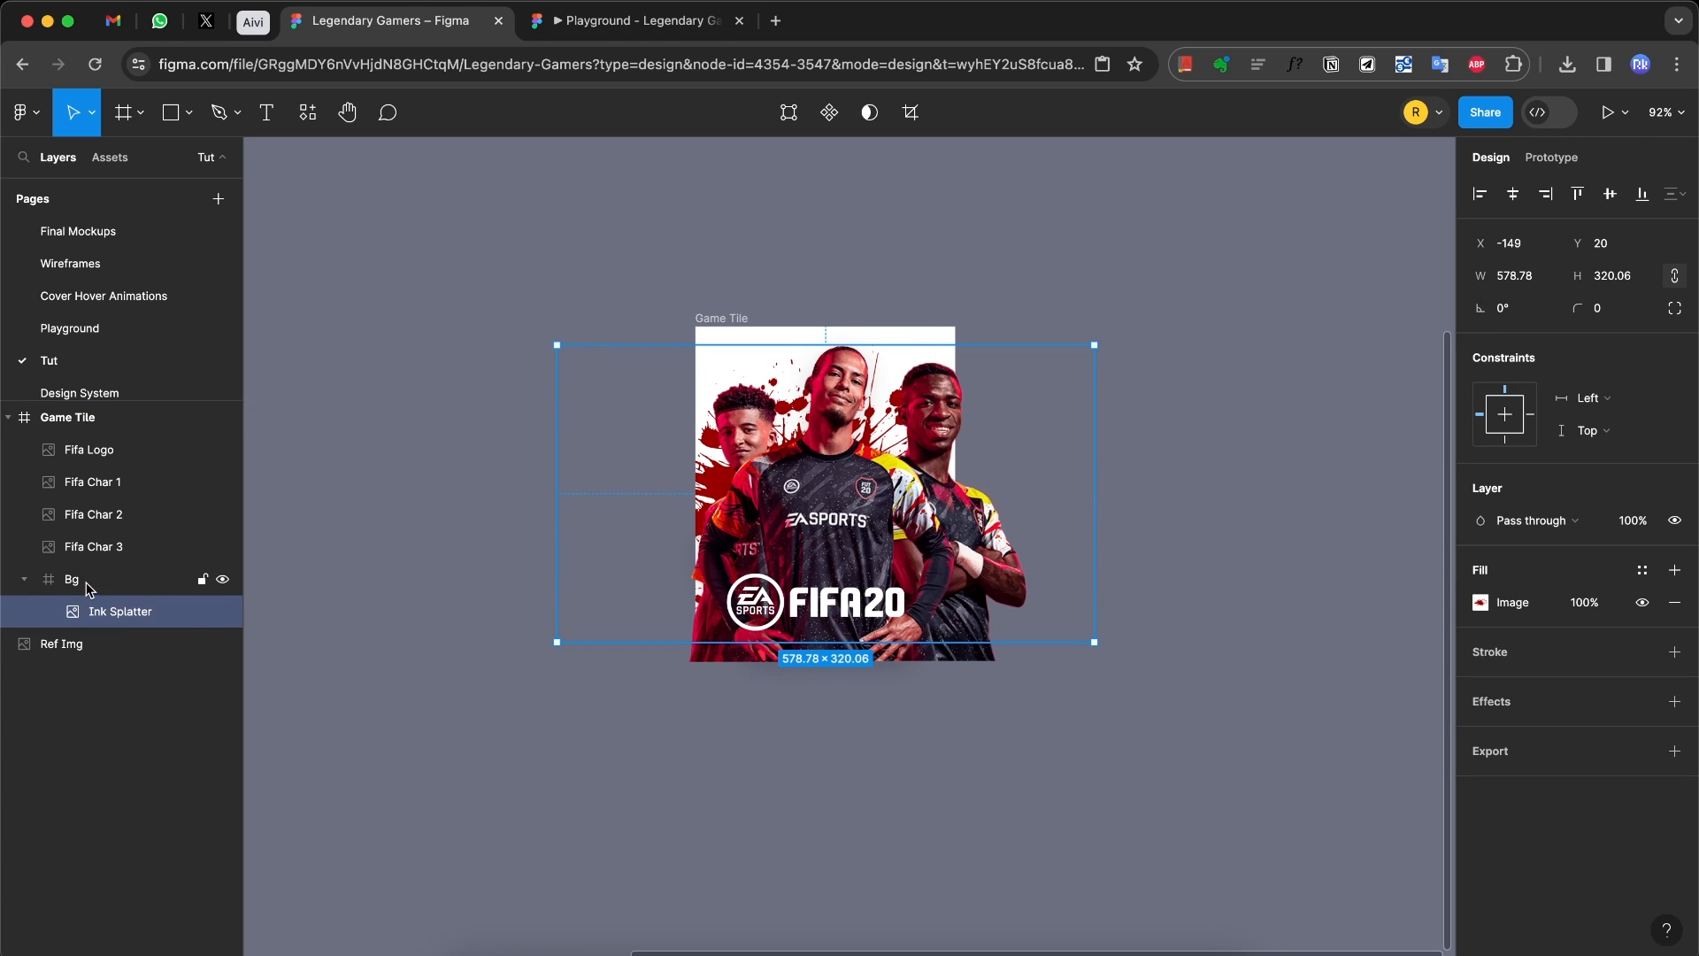
Step: Nest Fifa Char 2 and Fifa Char 3 inside the Bg frame, above Ink Splatter
click(97, 545)
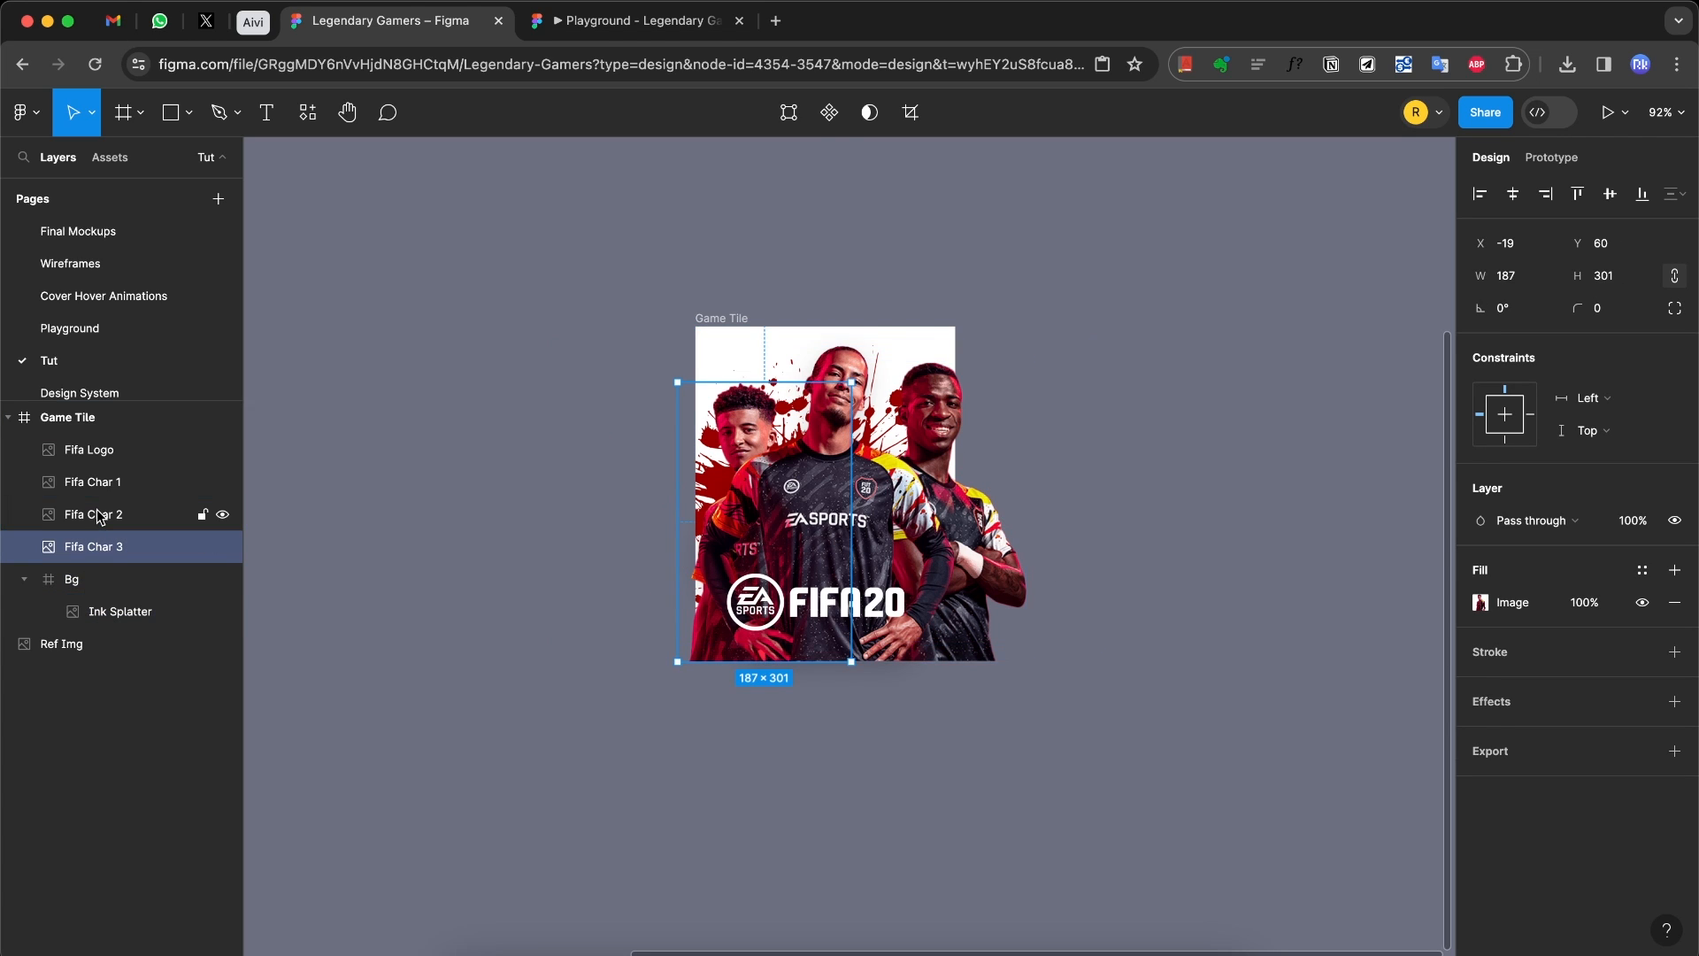
shift+click(102, 516)
drag(118, 549, 115, 593)
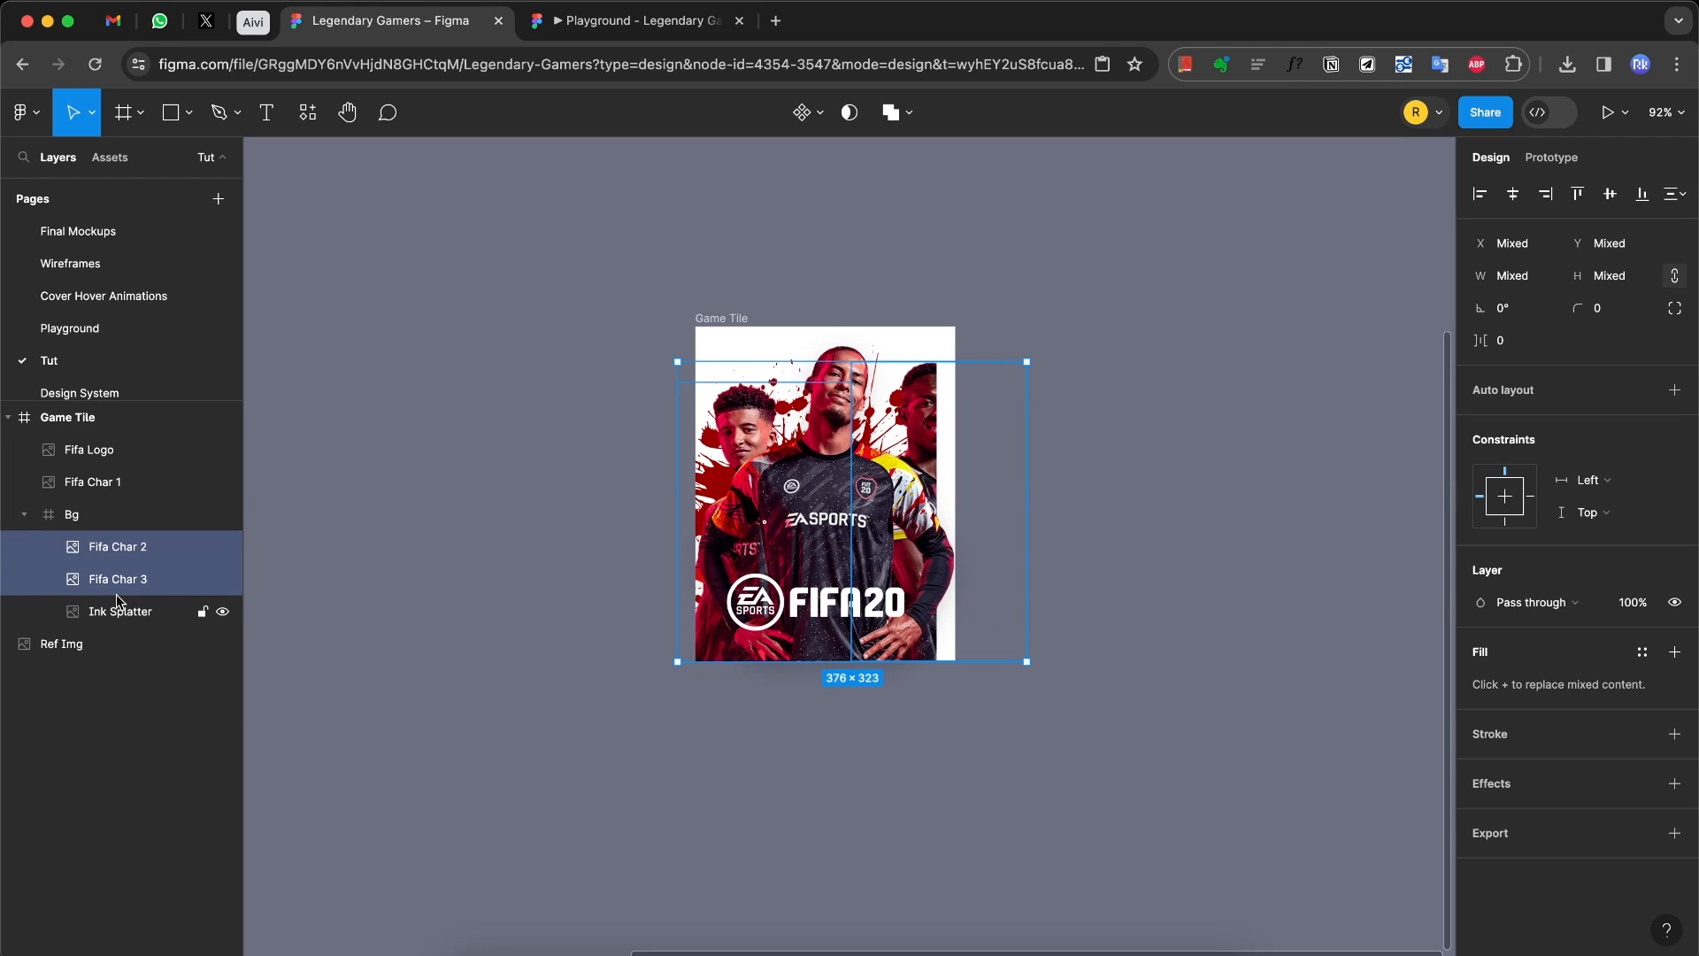
Step: Set the Bg frame's width to 280 so it spans the full width of Game Tile
click(76, 521)
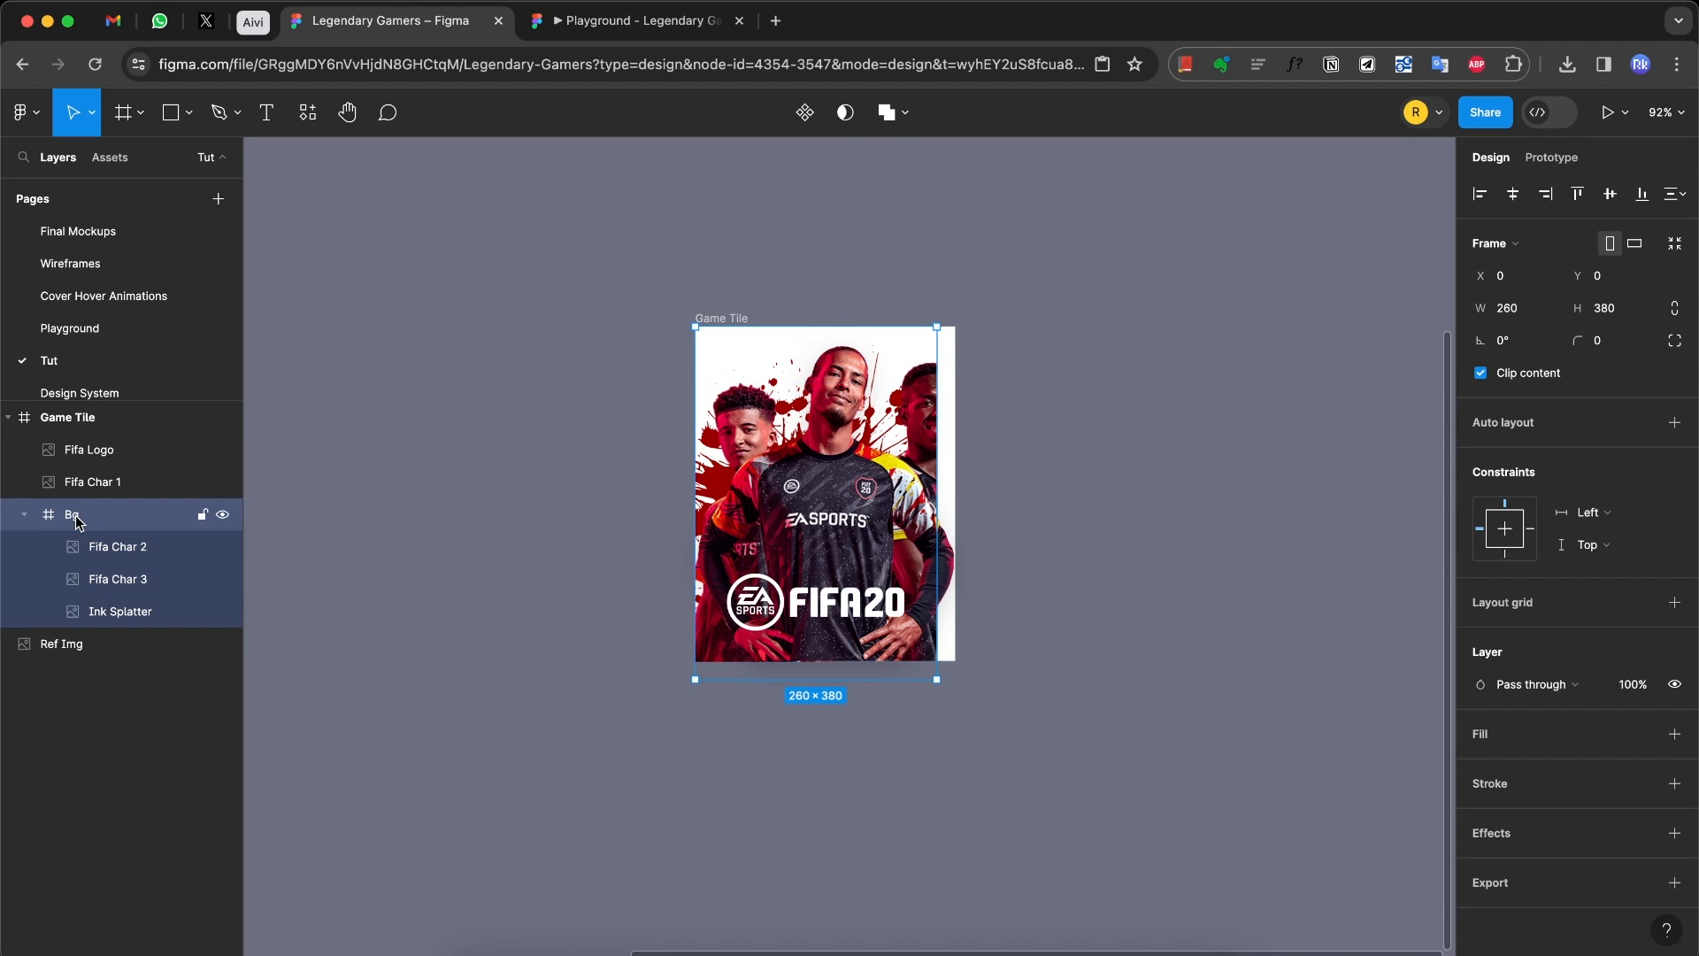
click(1526, 317)
text(280)
key(Return)
click(1053, 472)
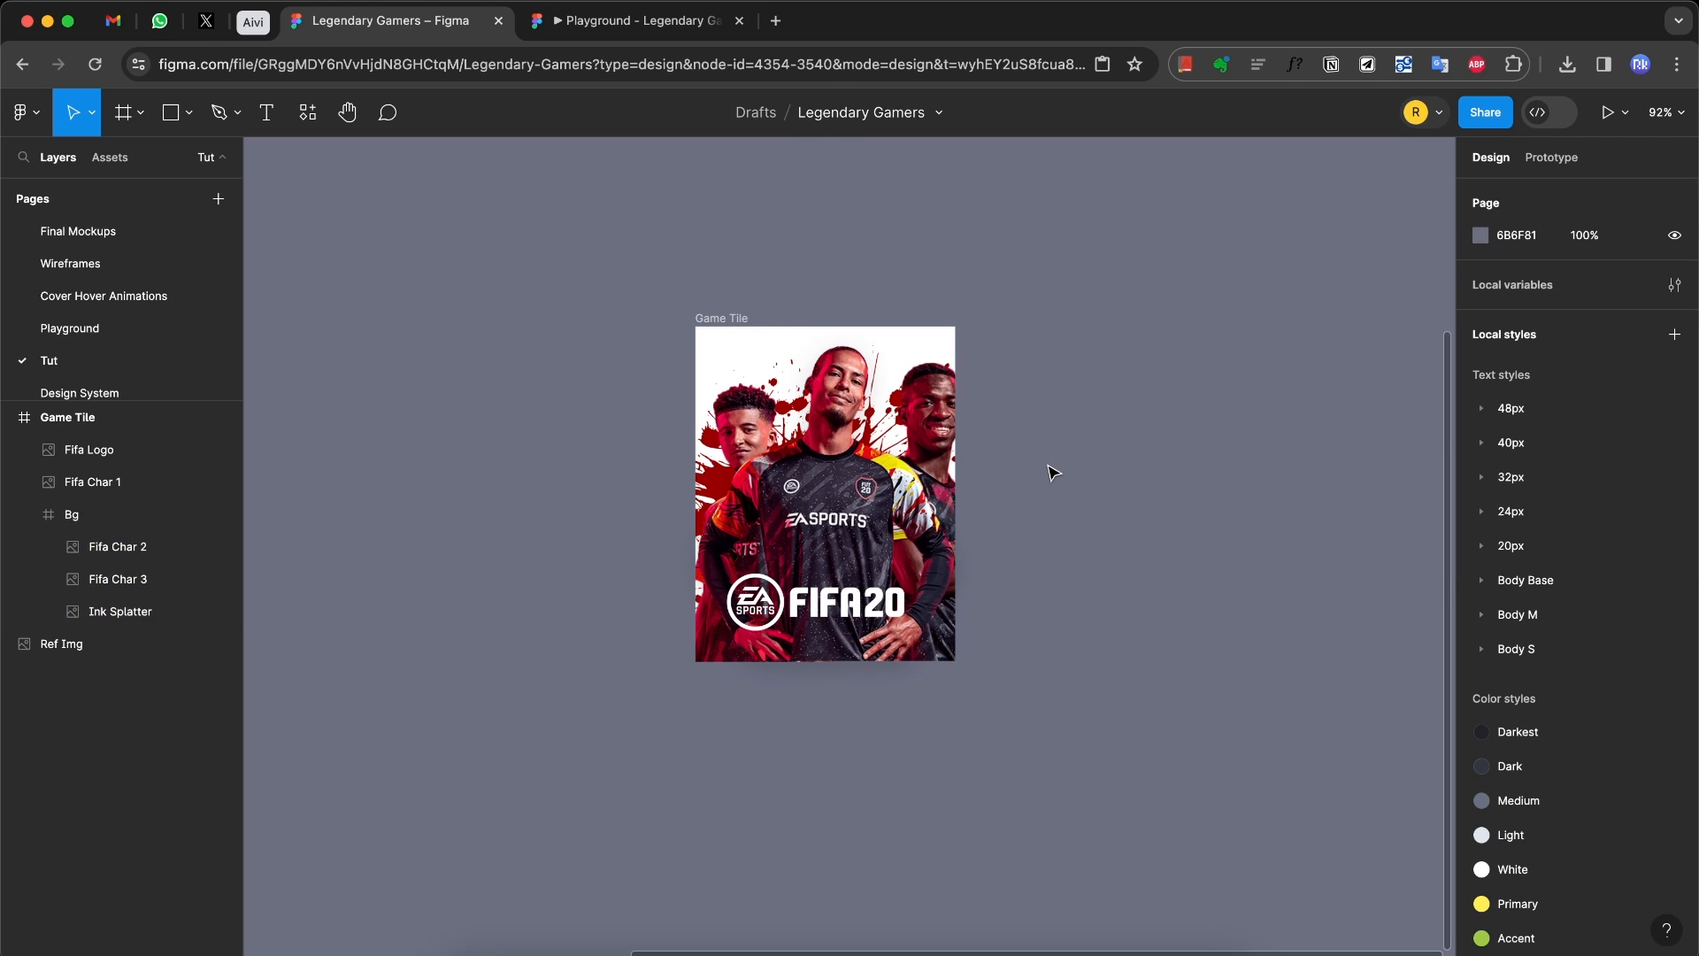
Step: Try shifting Fifa Char 3 horizontally and scaling Fifa Char 1 up to about 344 × 424
click(94, 453)
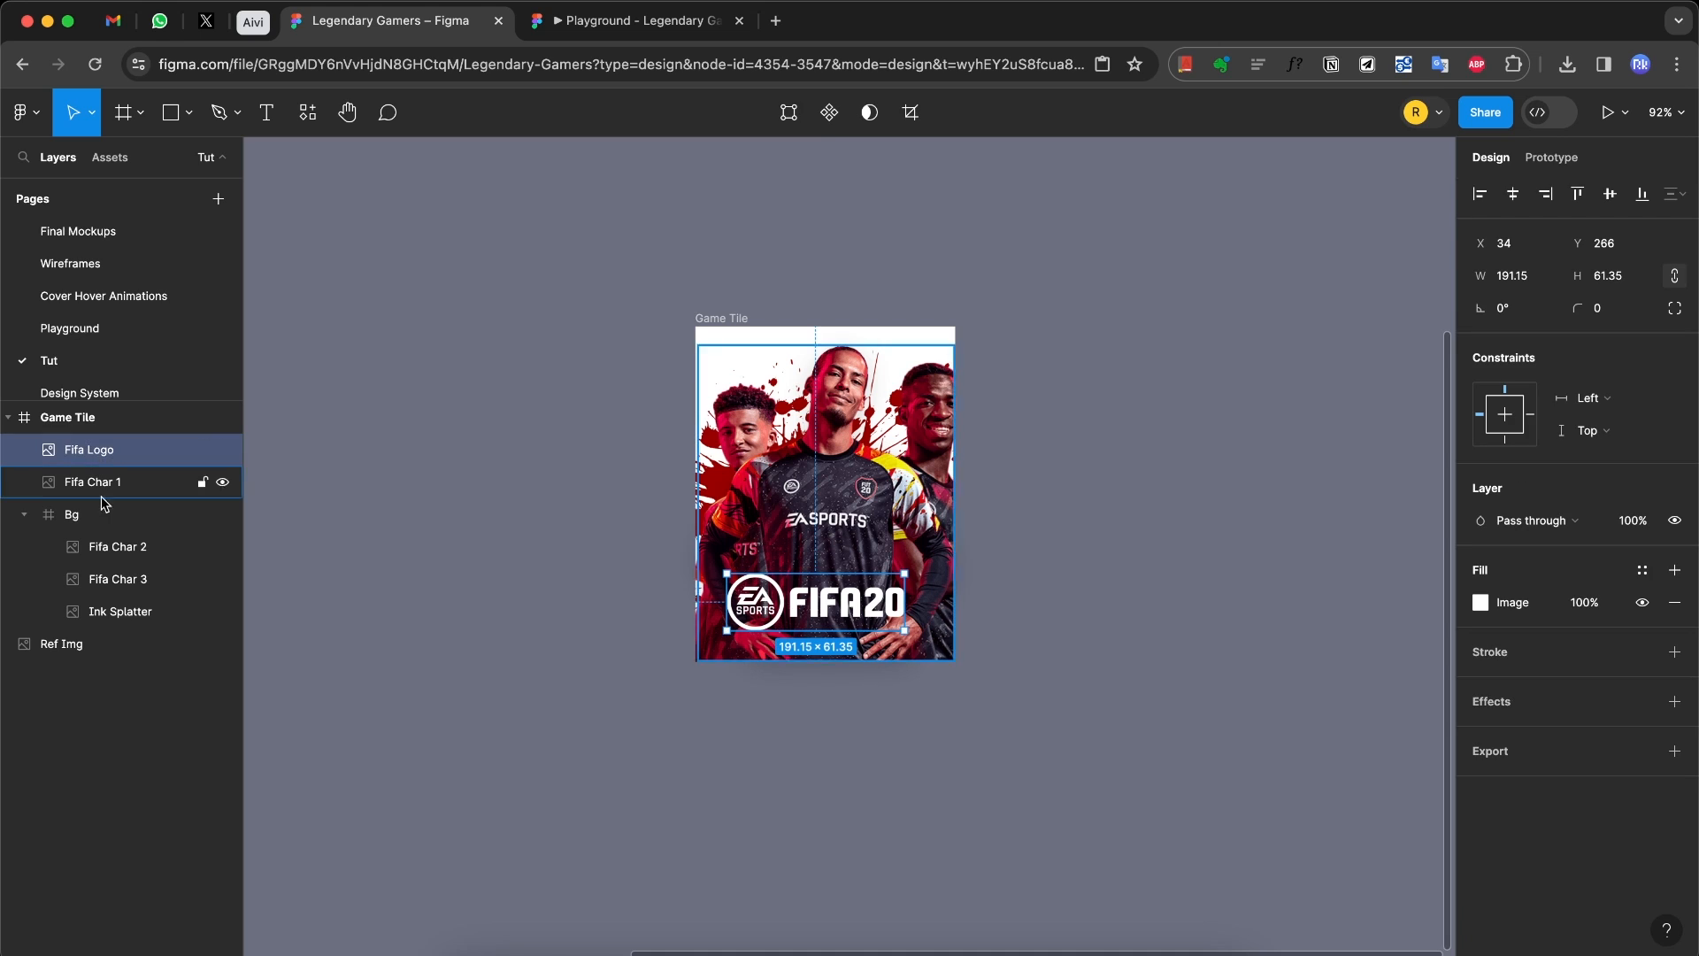
click(118, 549)
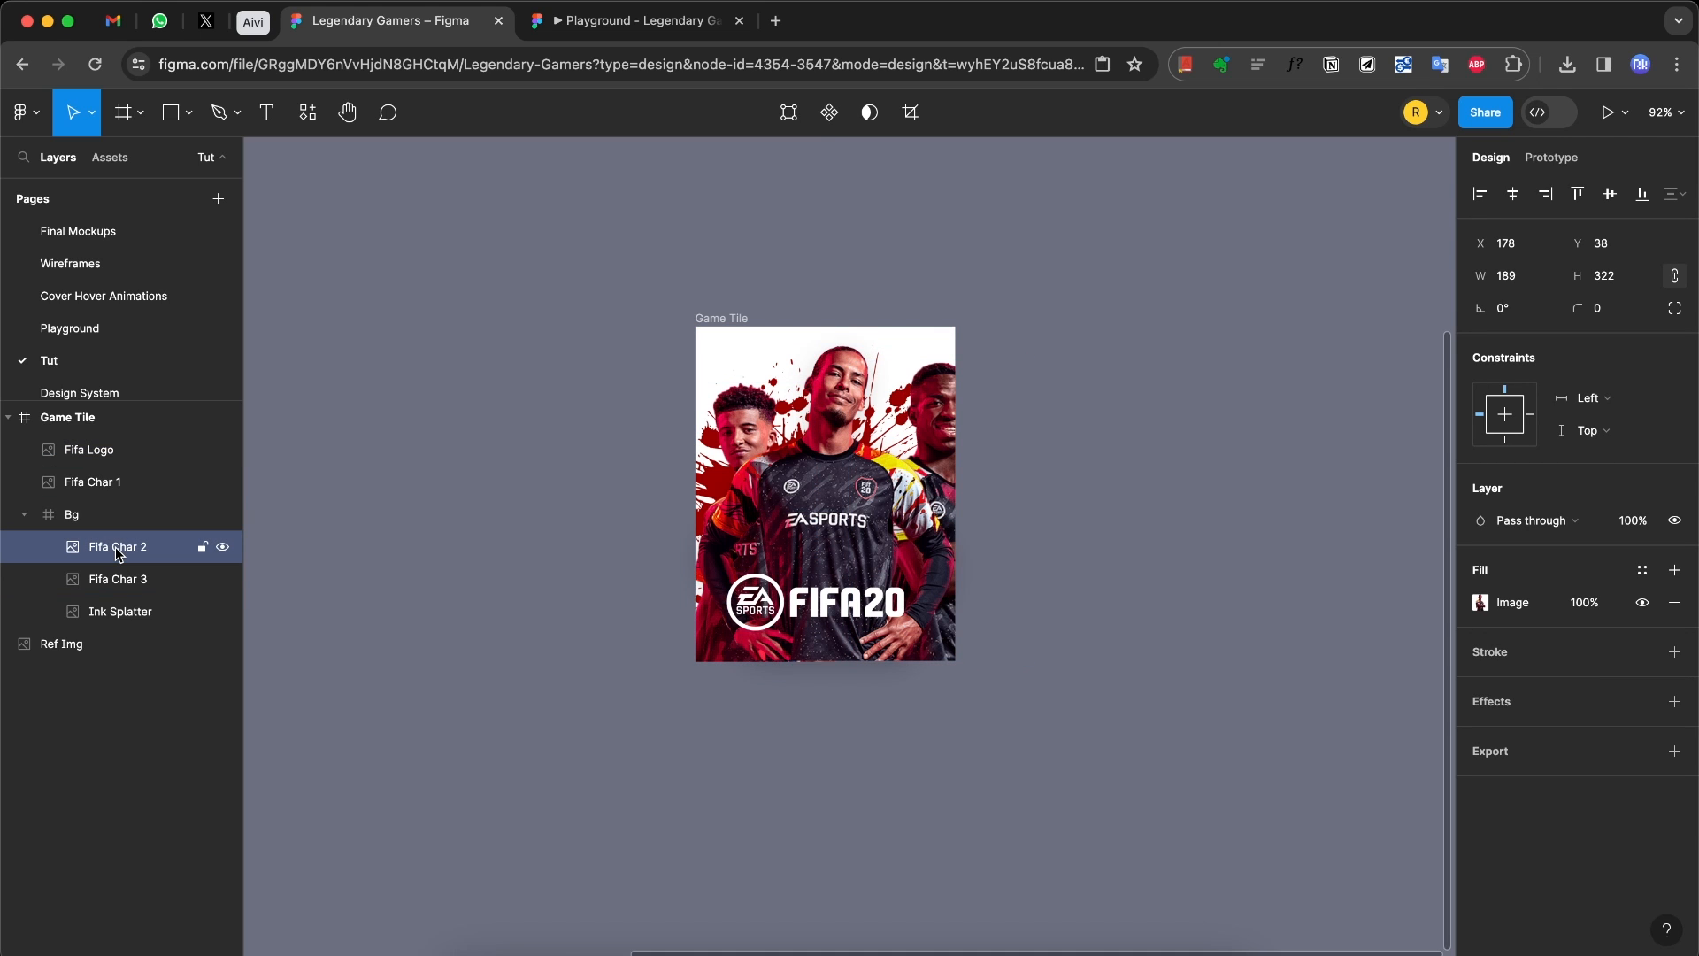
click(107, 581)
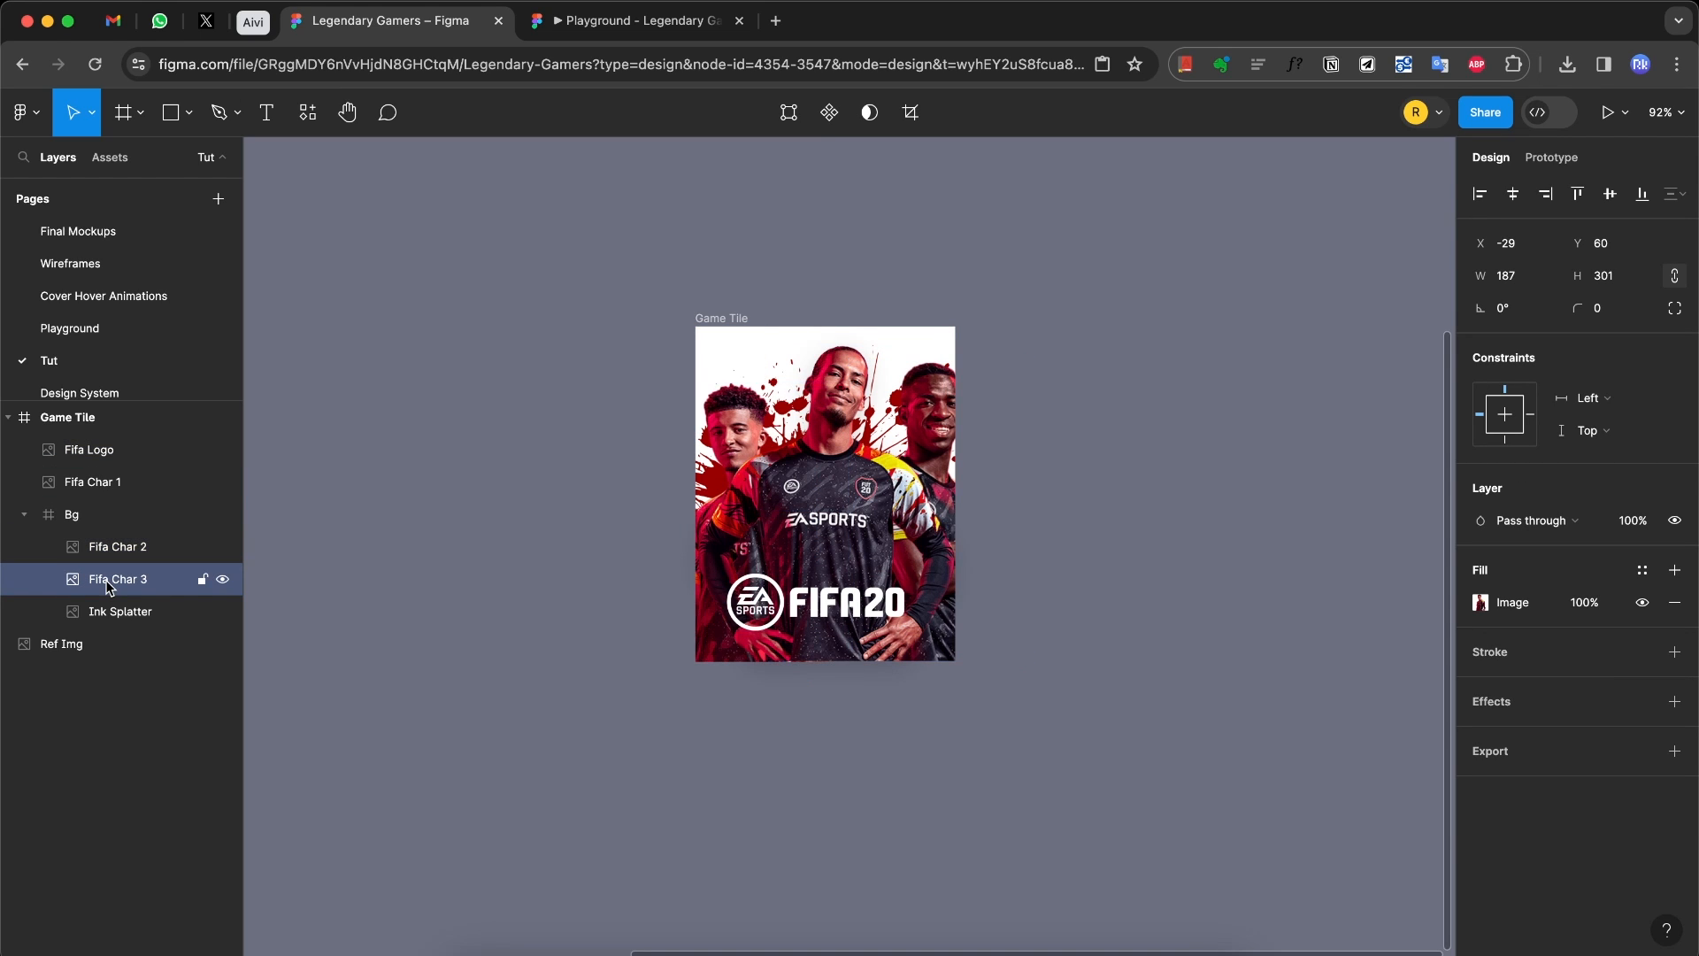
key(shift+Right)
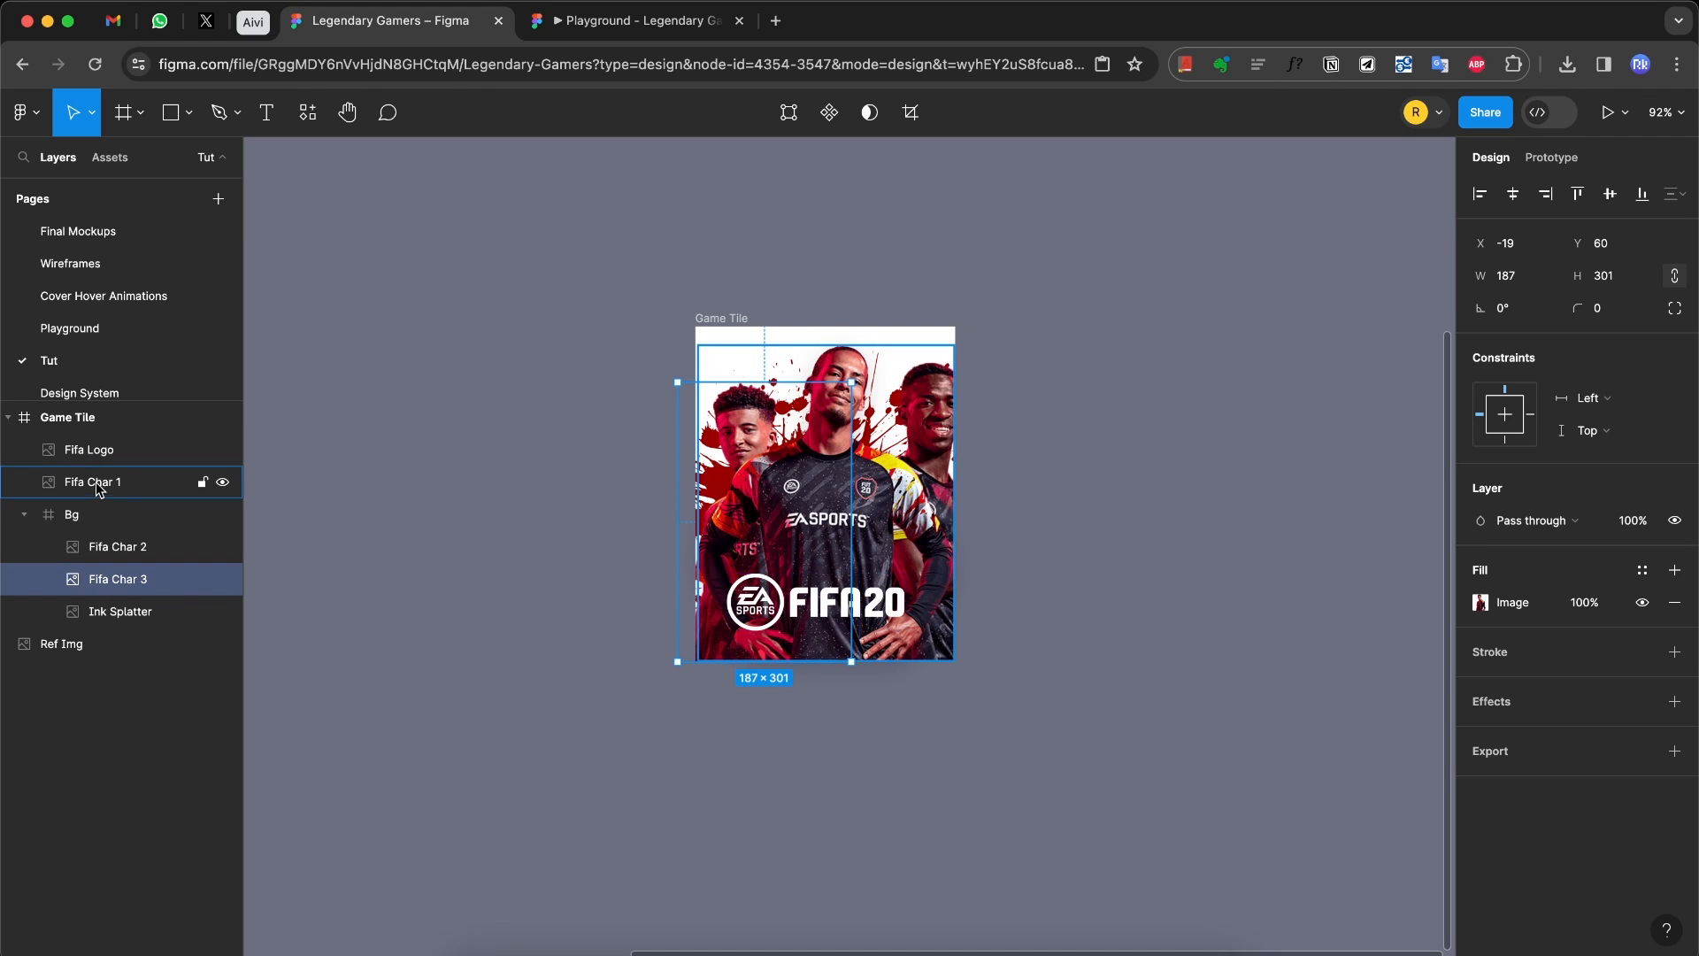
click(97, 483)
drag(956, 346, 986, 305)
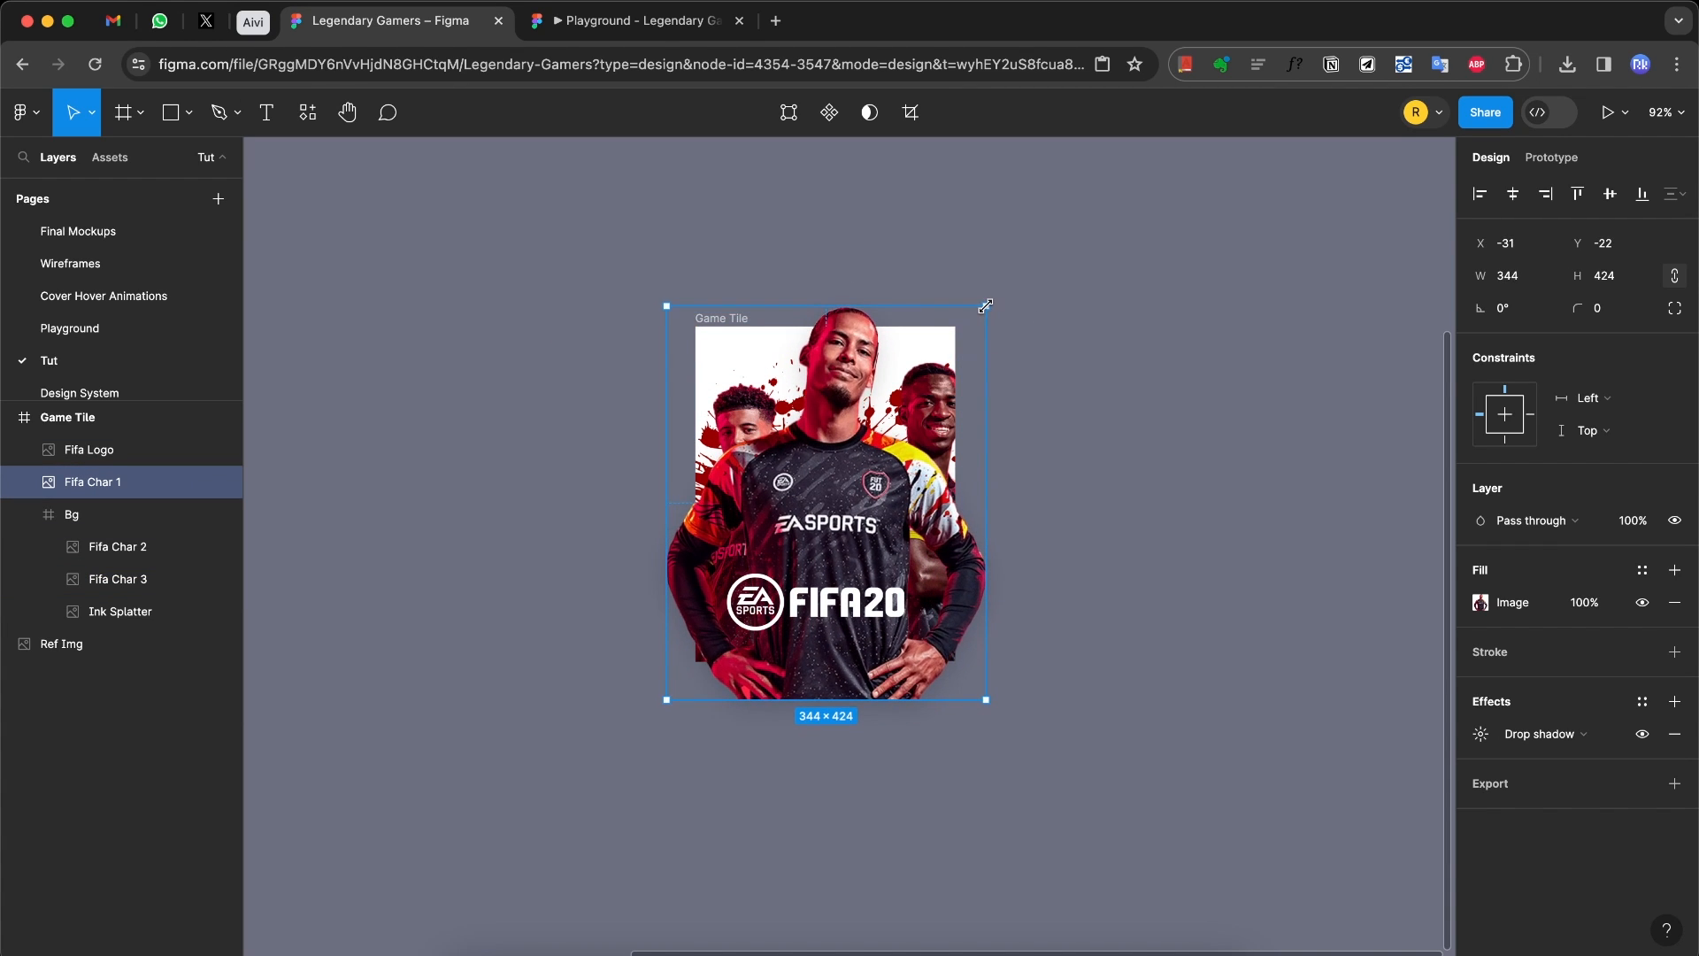
Step: Put the Ink Splatter image in its own group inside Bg and rename the group as Mask
click(121, 611)
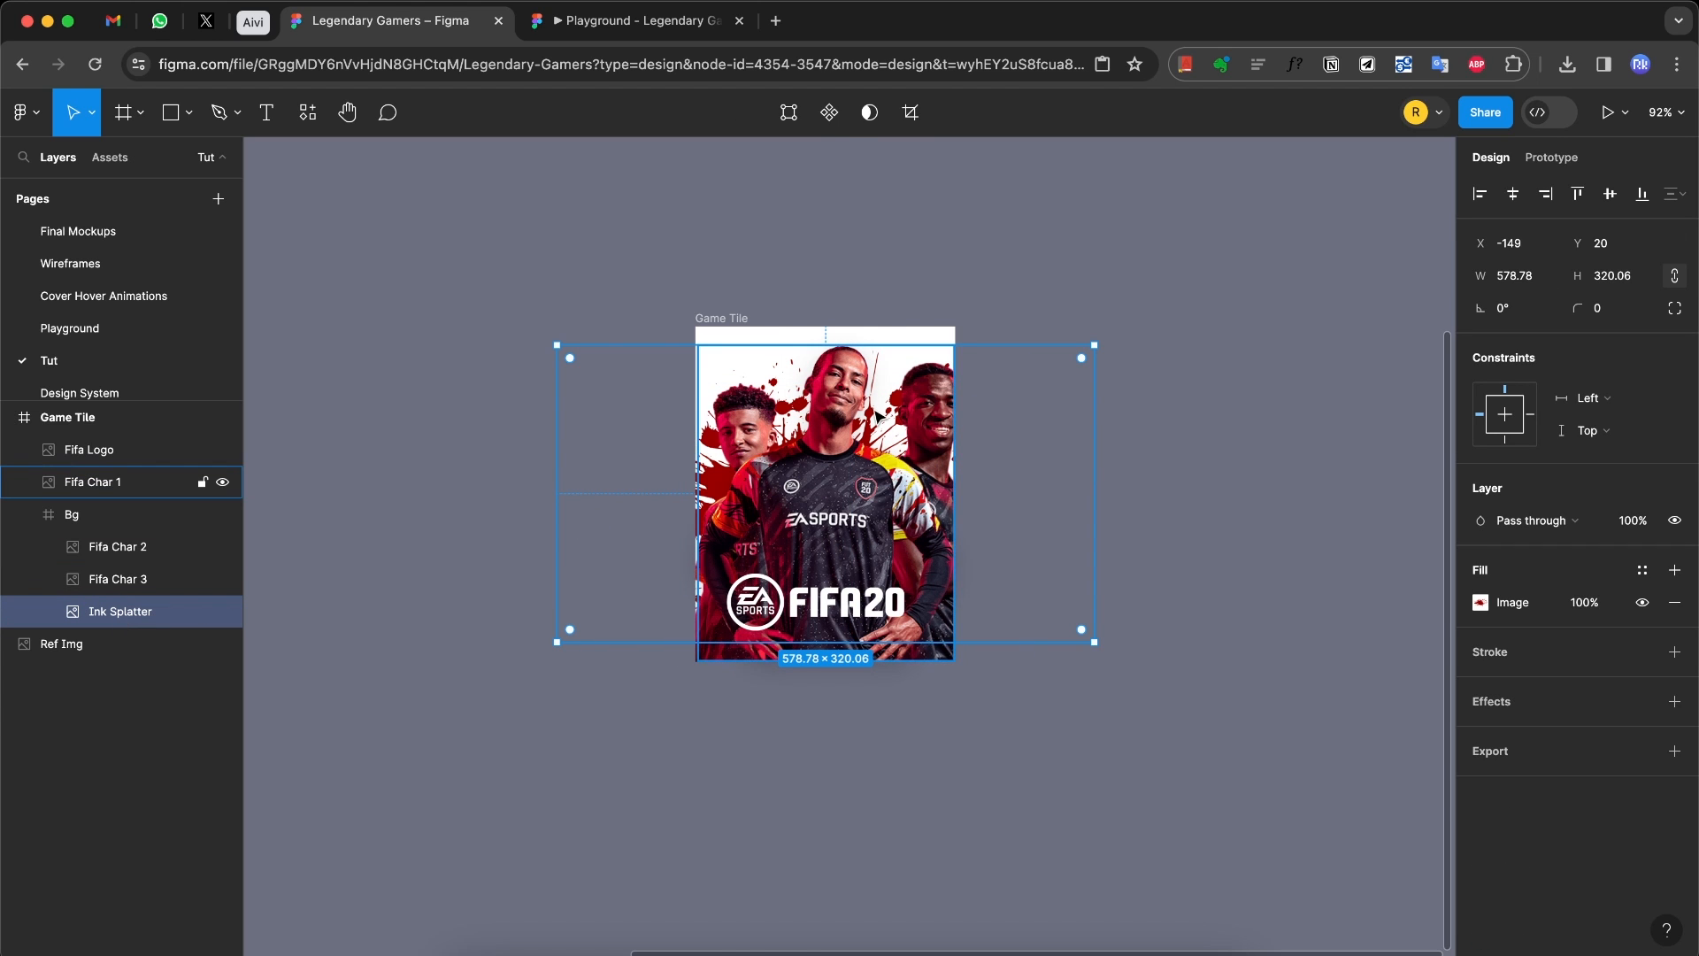
click(637, 20)
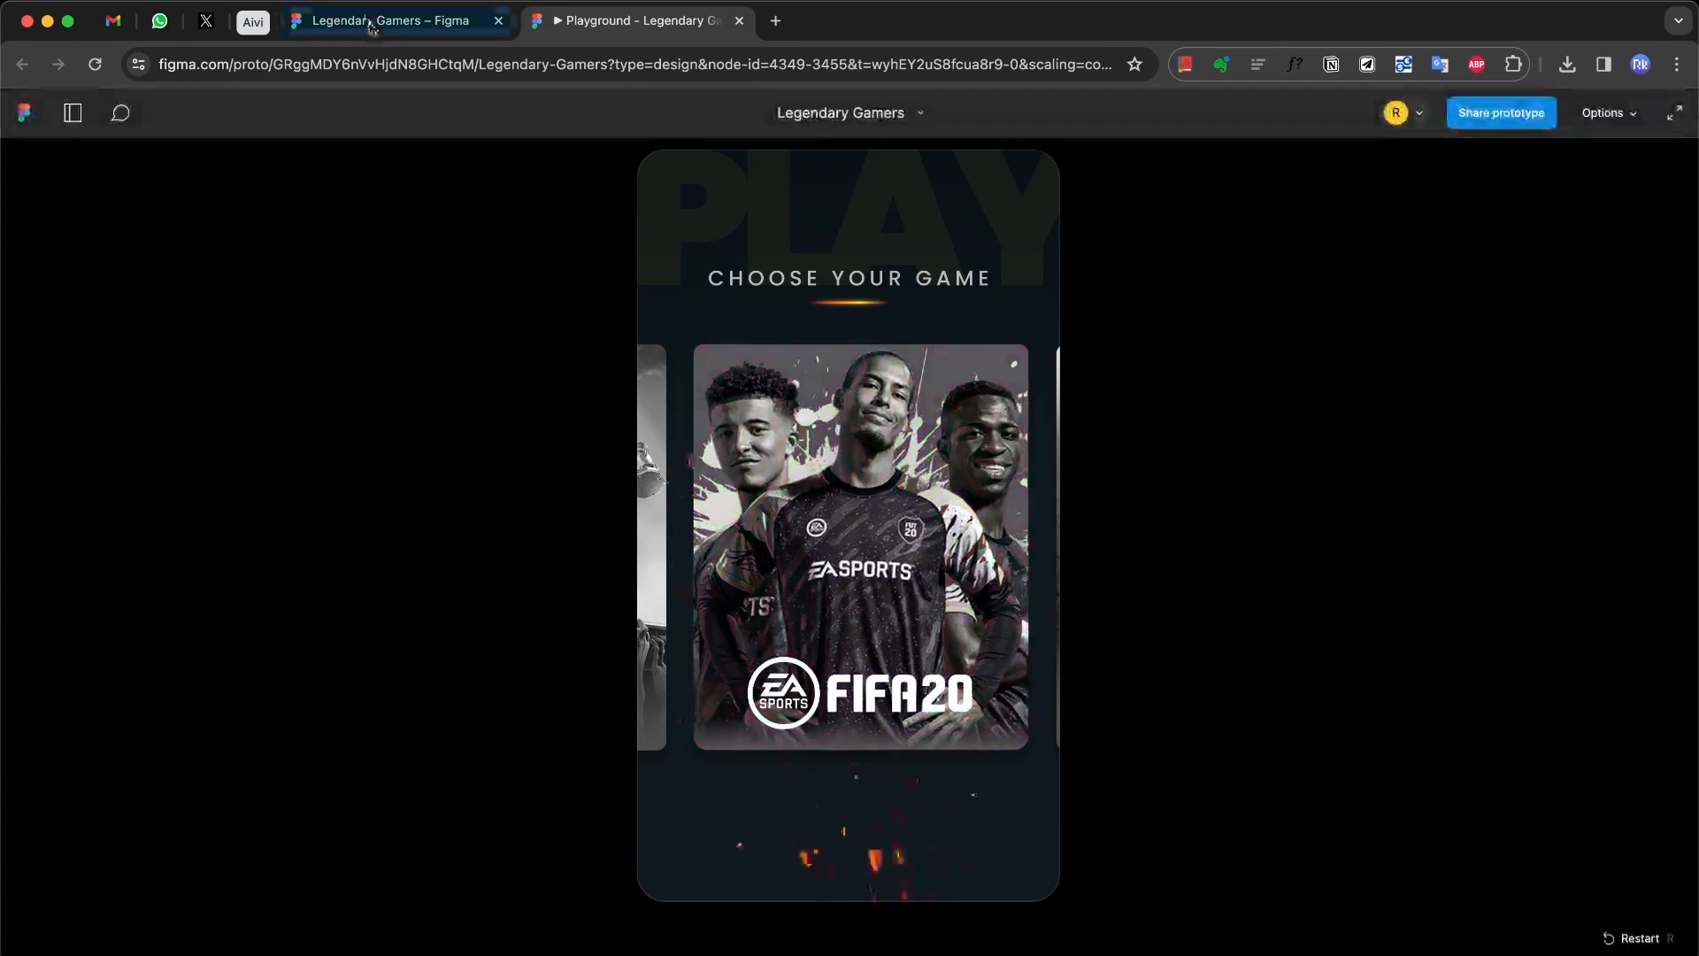
key(ctrl+shift+Tab)
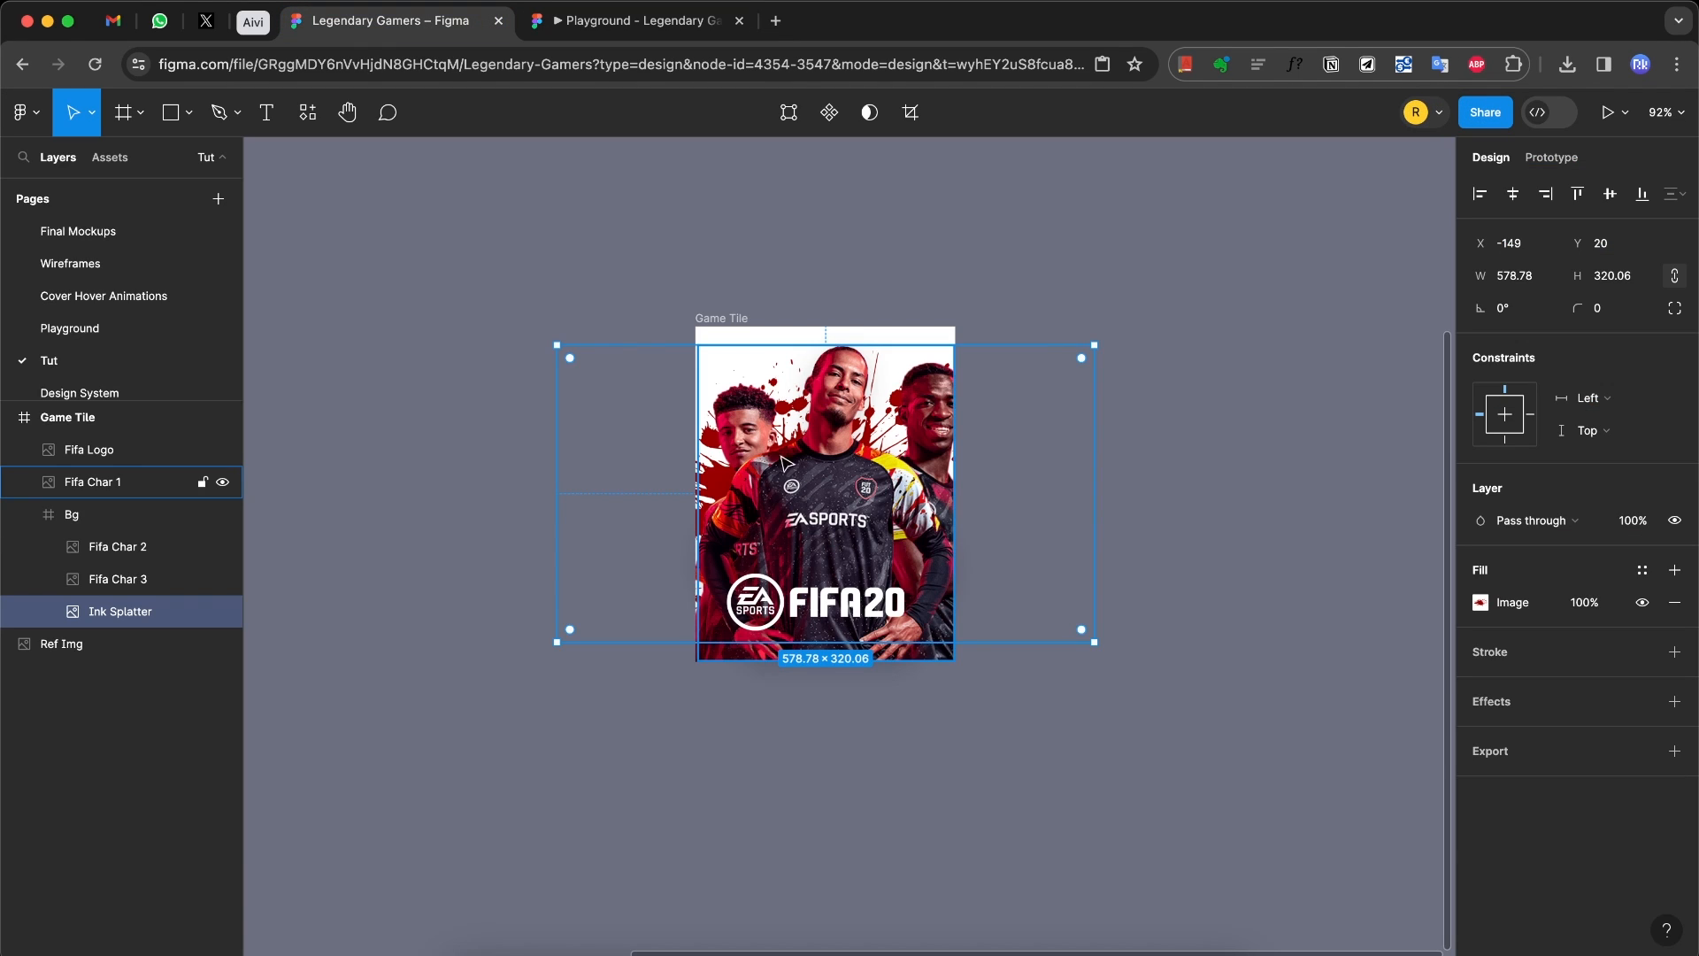
key(super+g)
double_click(100, 613)
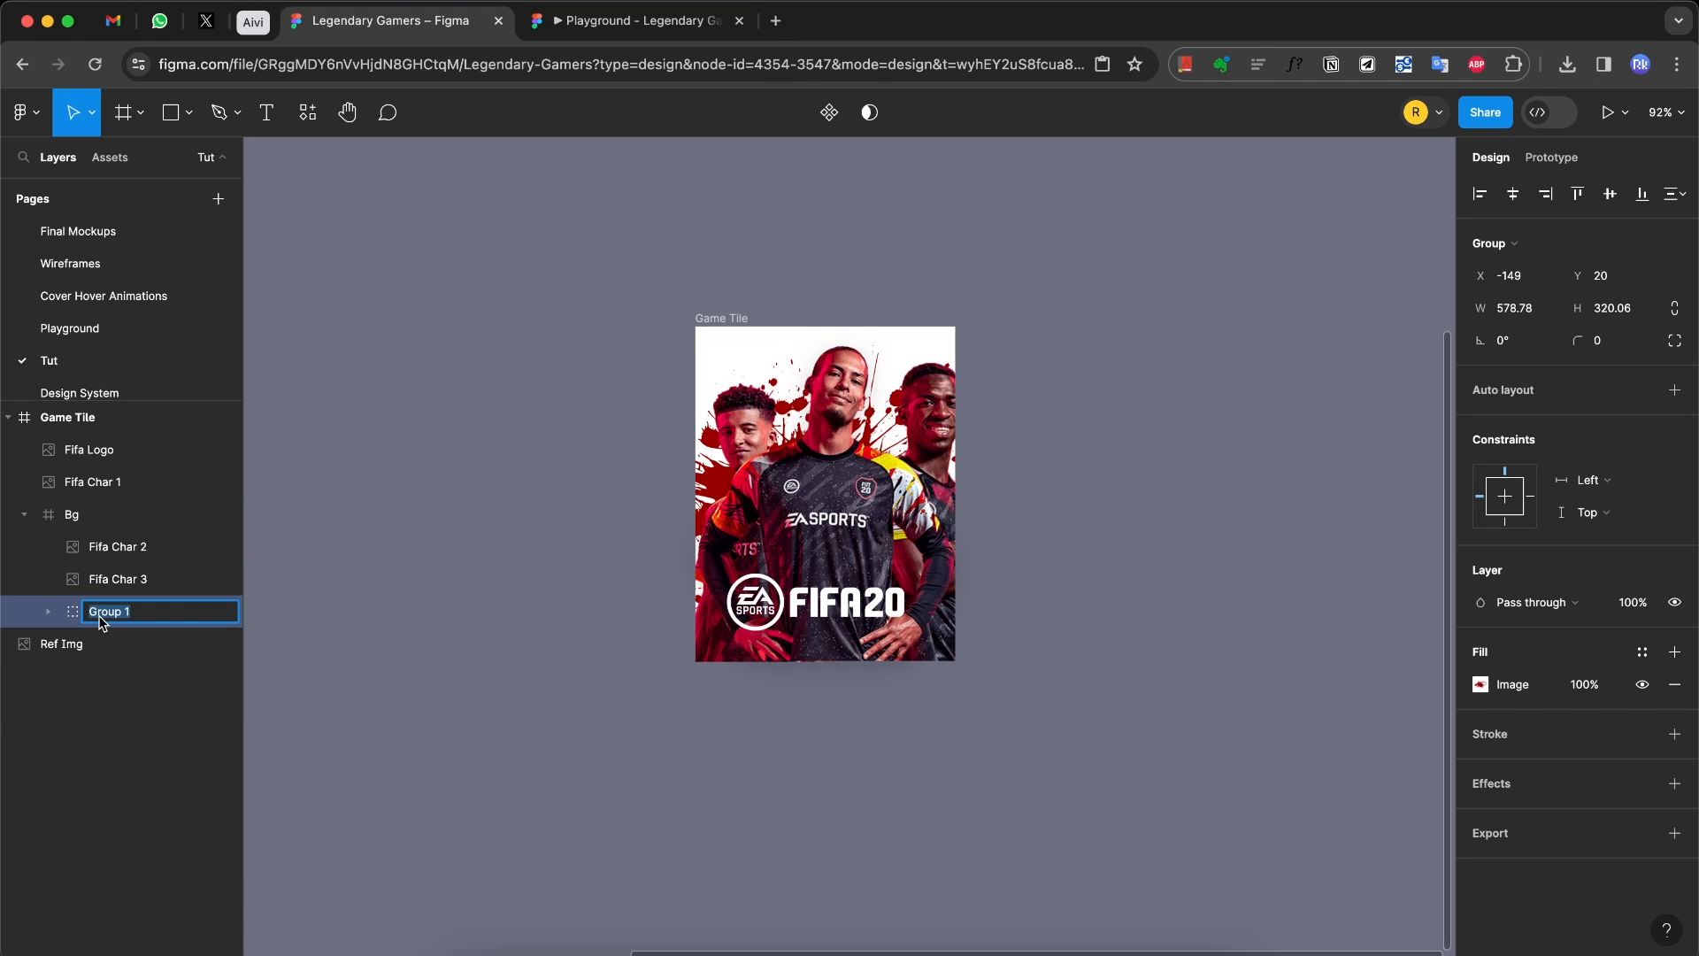
text(Mask)
key(Return)
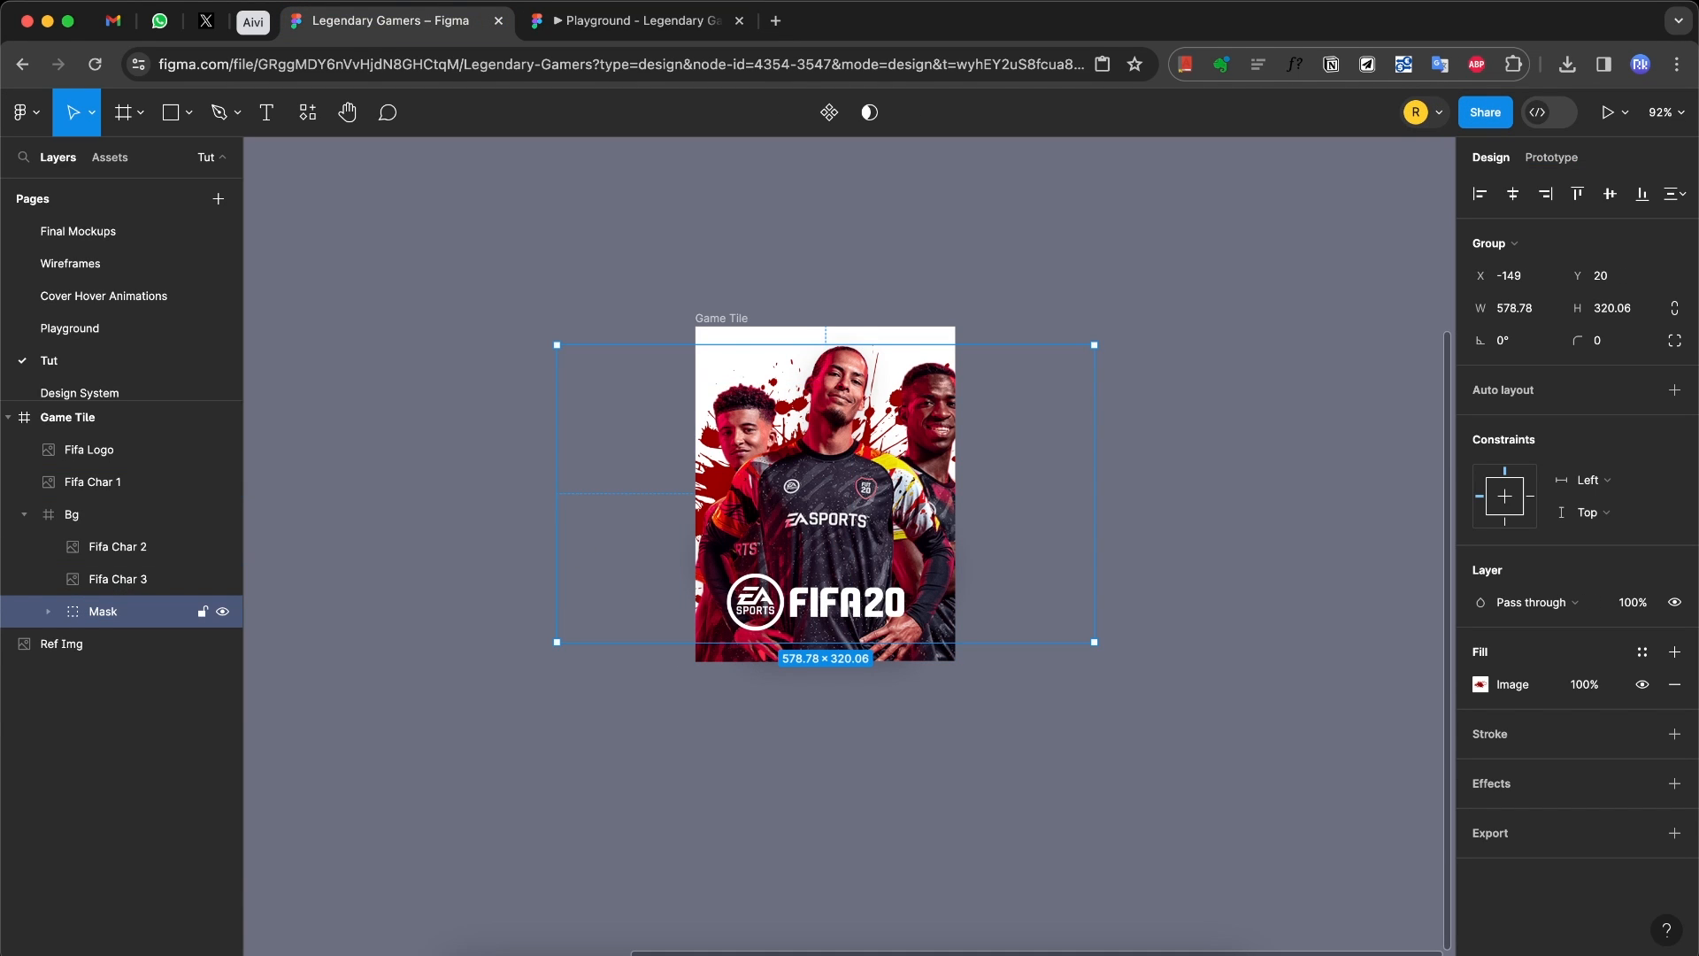
Step: Draw a rectangle about 280 × 361 over Game Tile and fill it with yellow F2EE0B sampled from the centre player's jersey
click(48, 612)
click(122, 647)
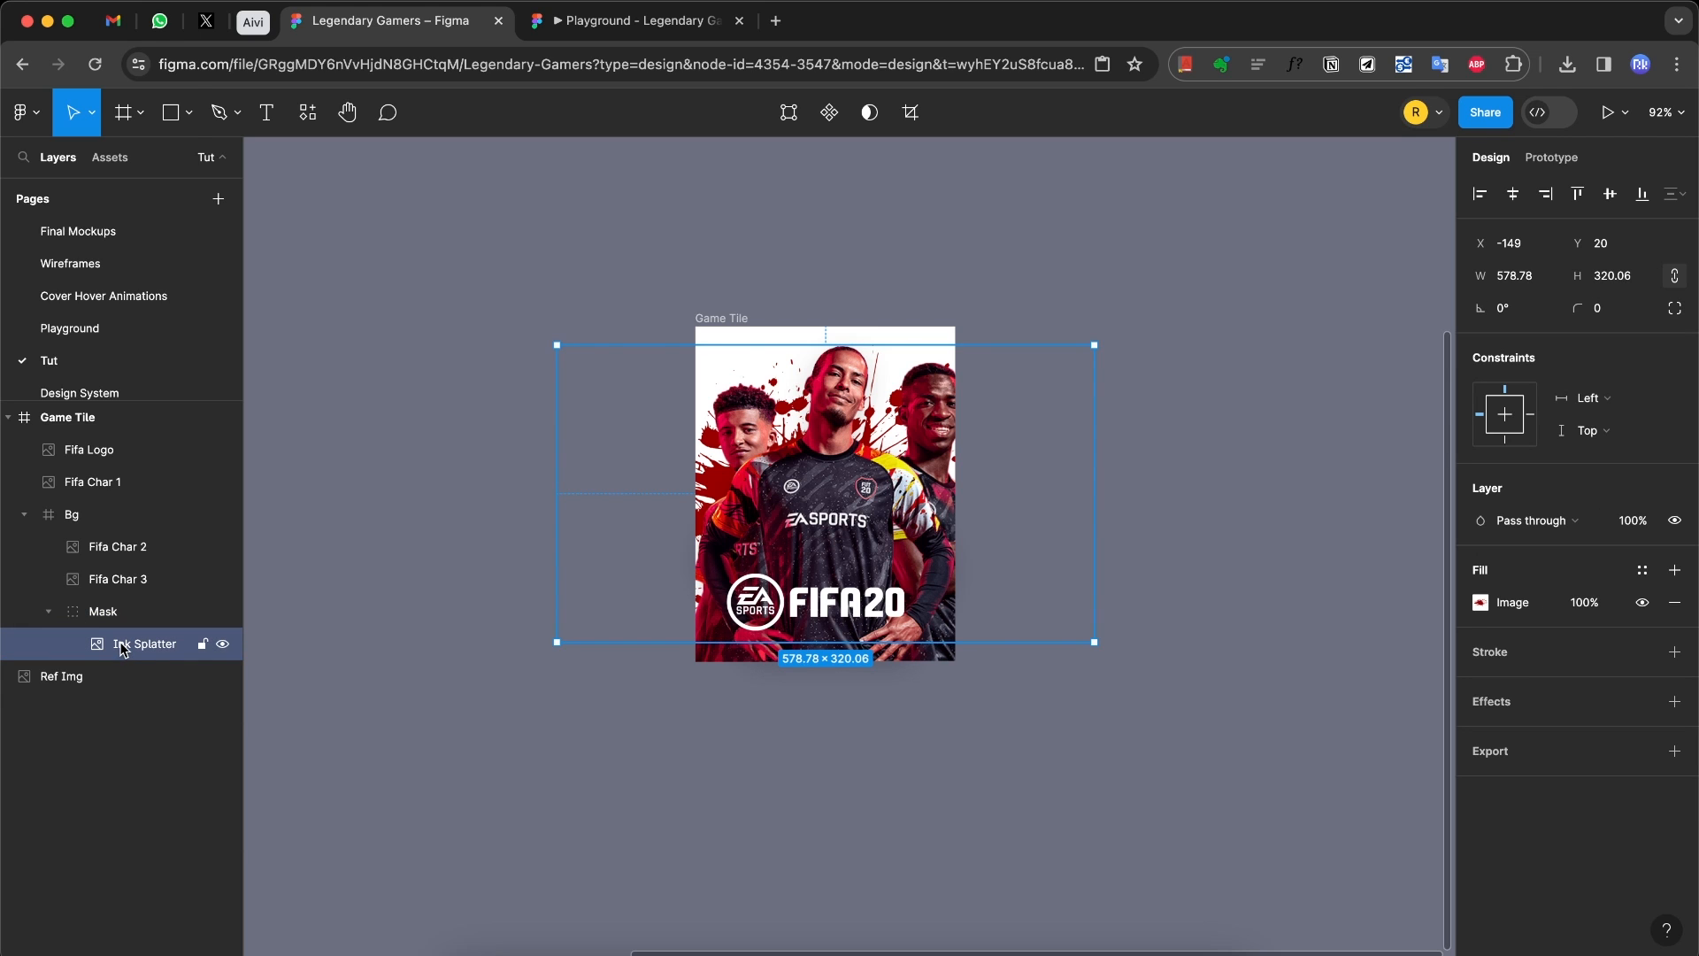
key(r)
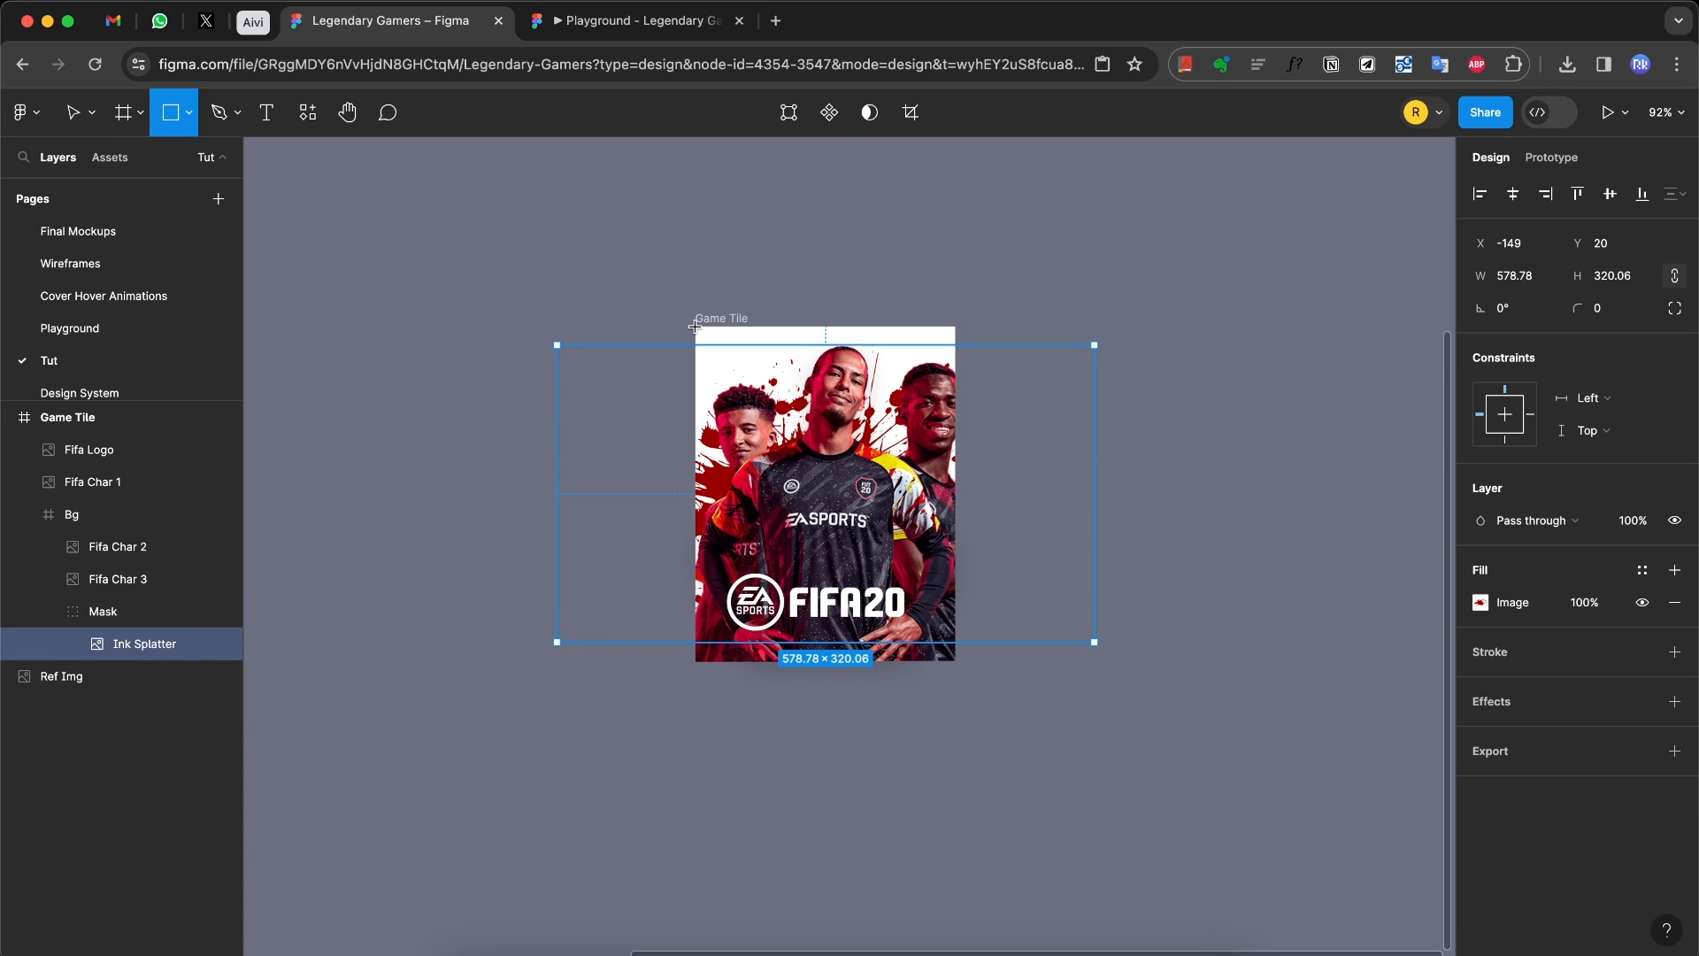
drag(696, 328, 956, 661)
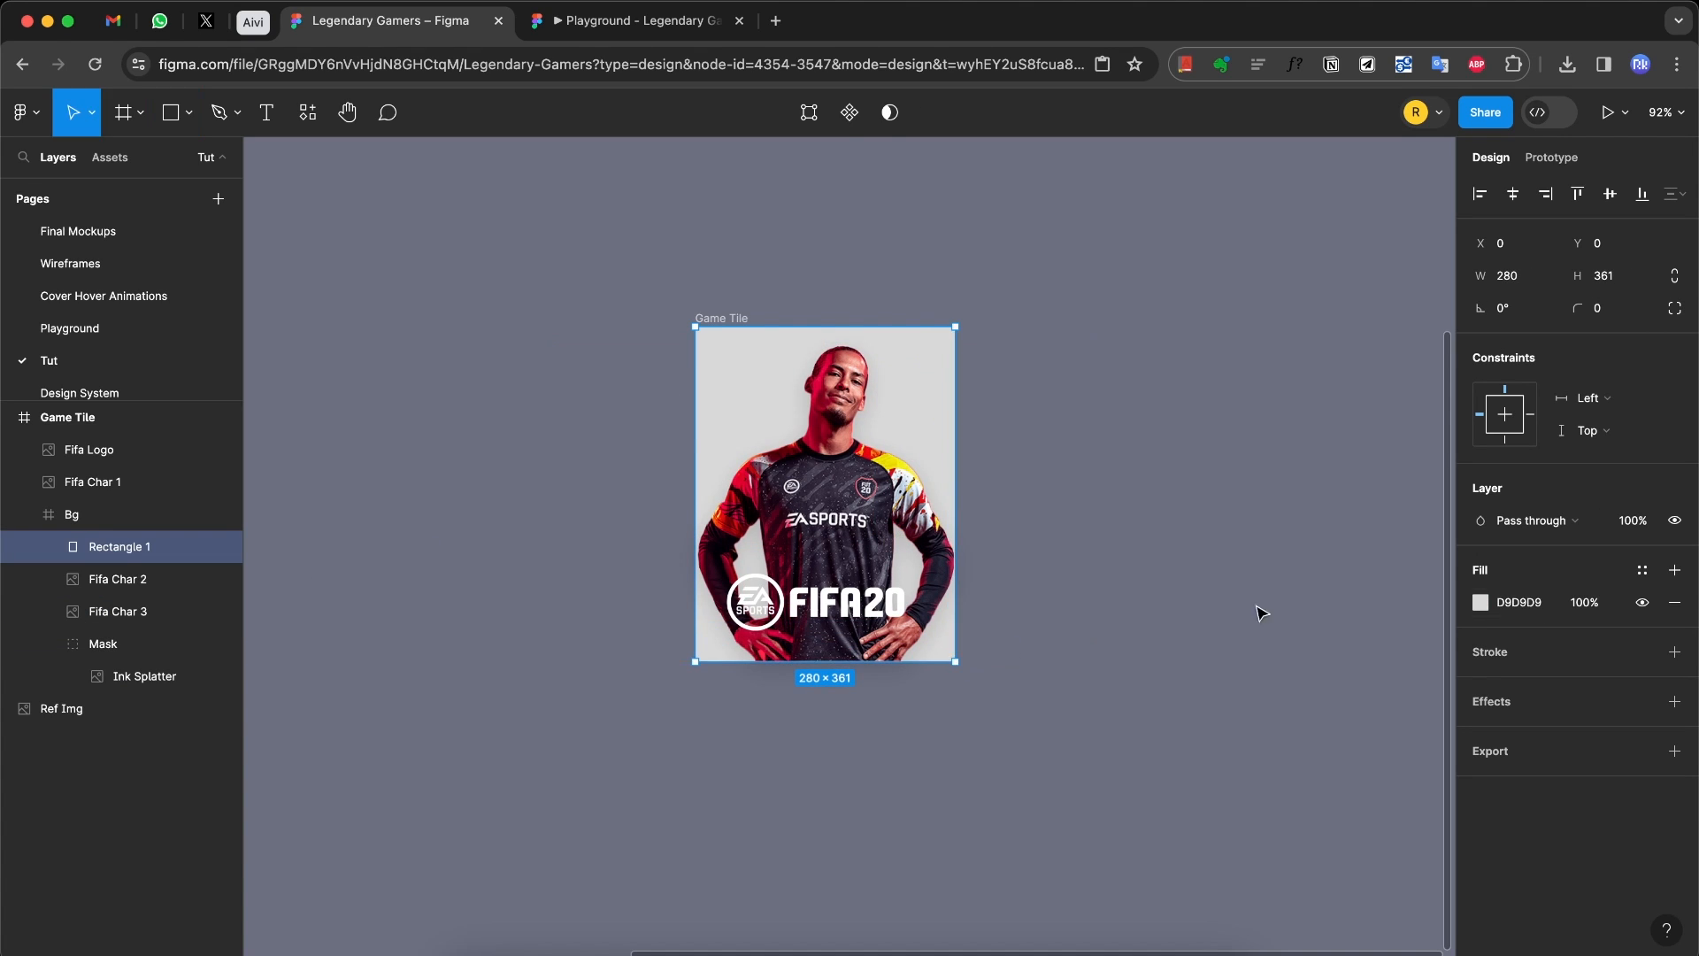
click(1481, 603)
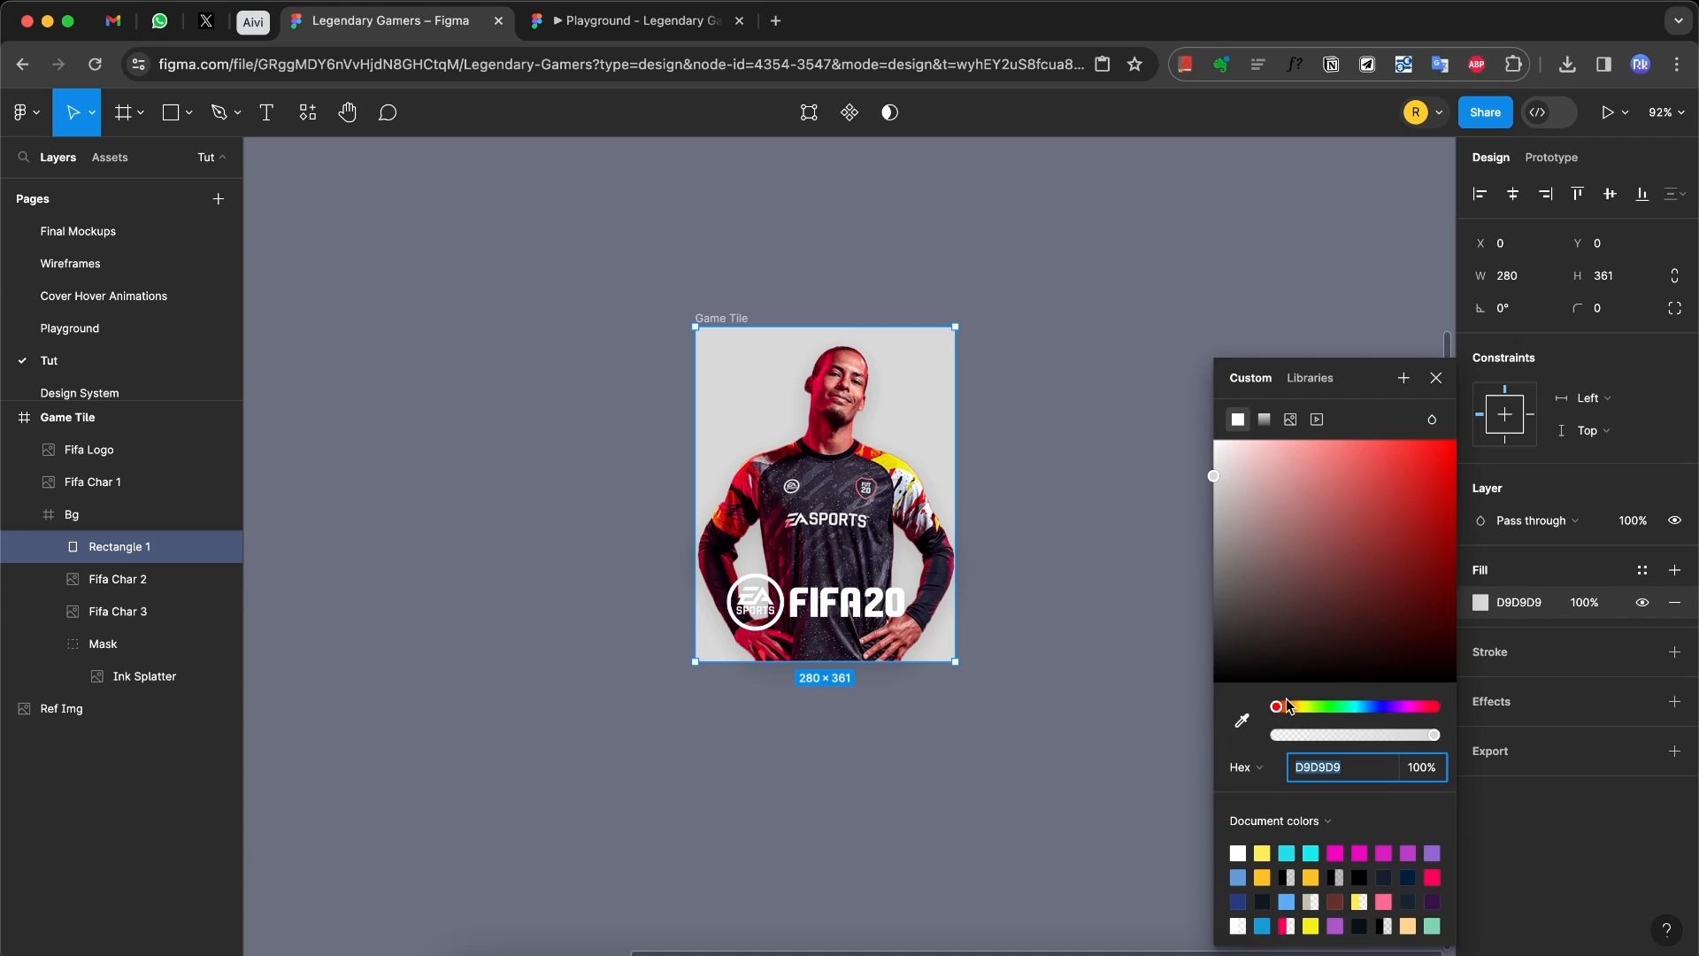
click(1241, 719)
click(884, 455)
Step: Move the yellow rectangle into the Mask group directly above Ink Splatter and rename it as Fill
drag(104, 554, 121, 670)
drag(120, 669, 120, 669)
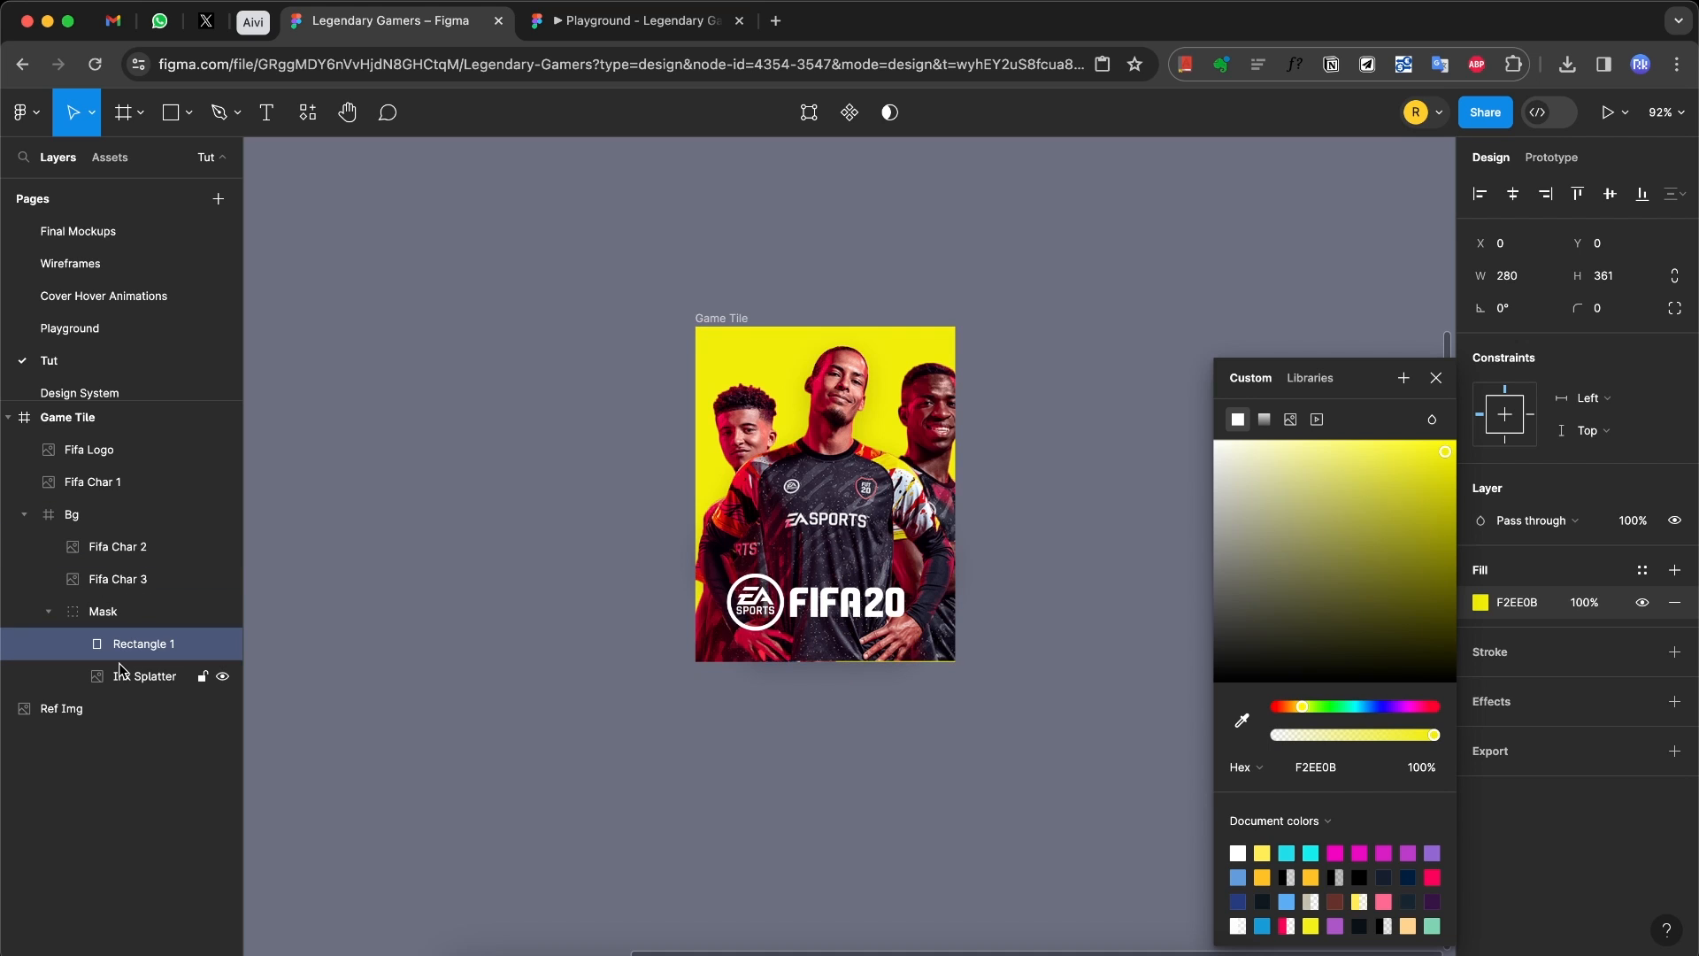
double_click(133, 644)
text(F)
key(Return)
Step: Use Ink Splatter as a mask for the yellow Fill rectangle
click(133, 678)
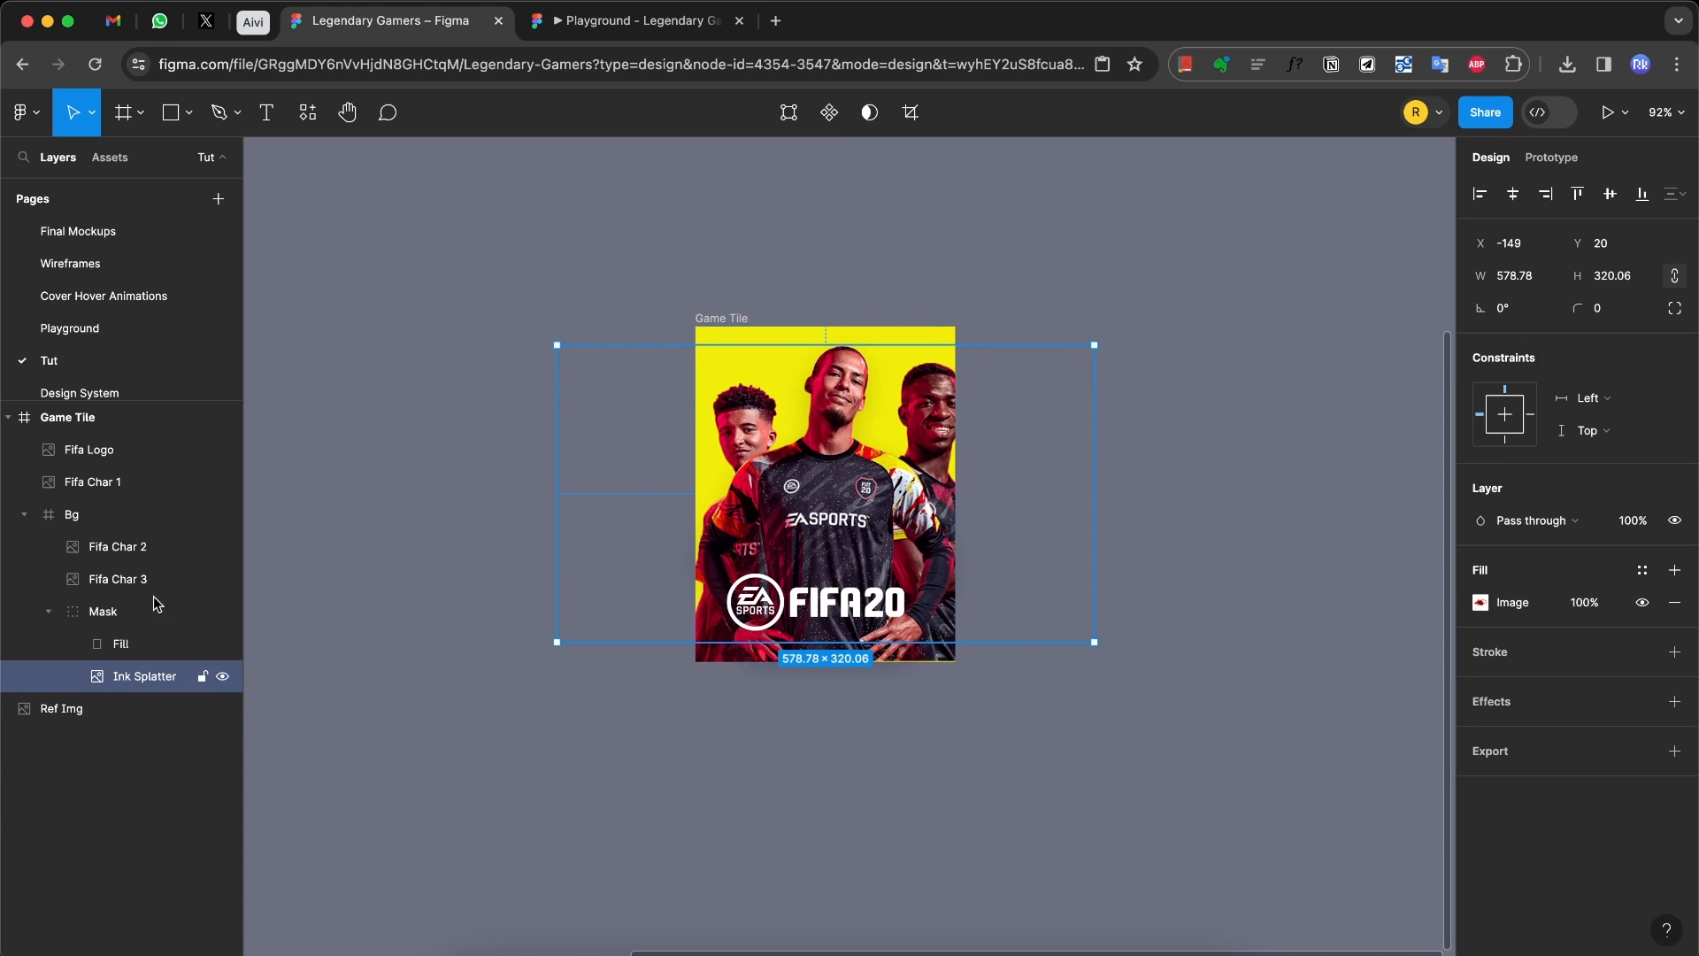
click(862, 124)
click(892, 249)
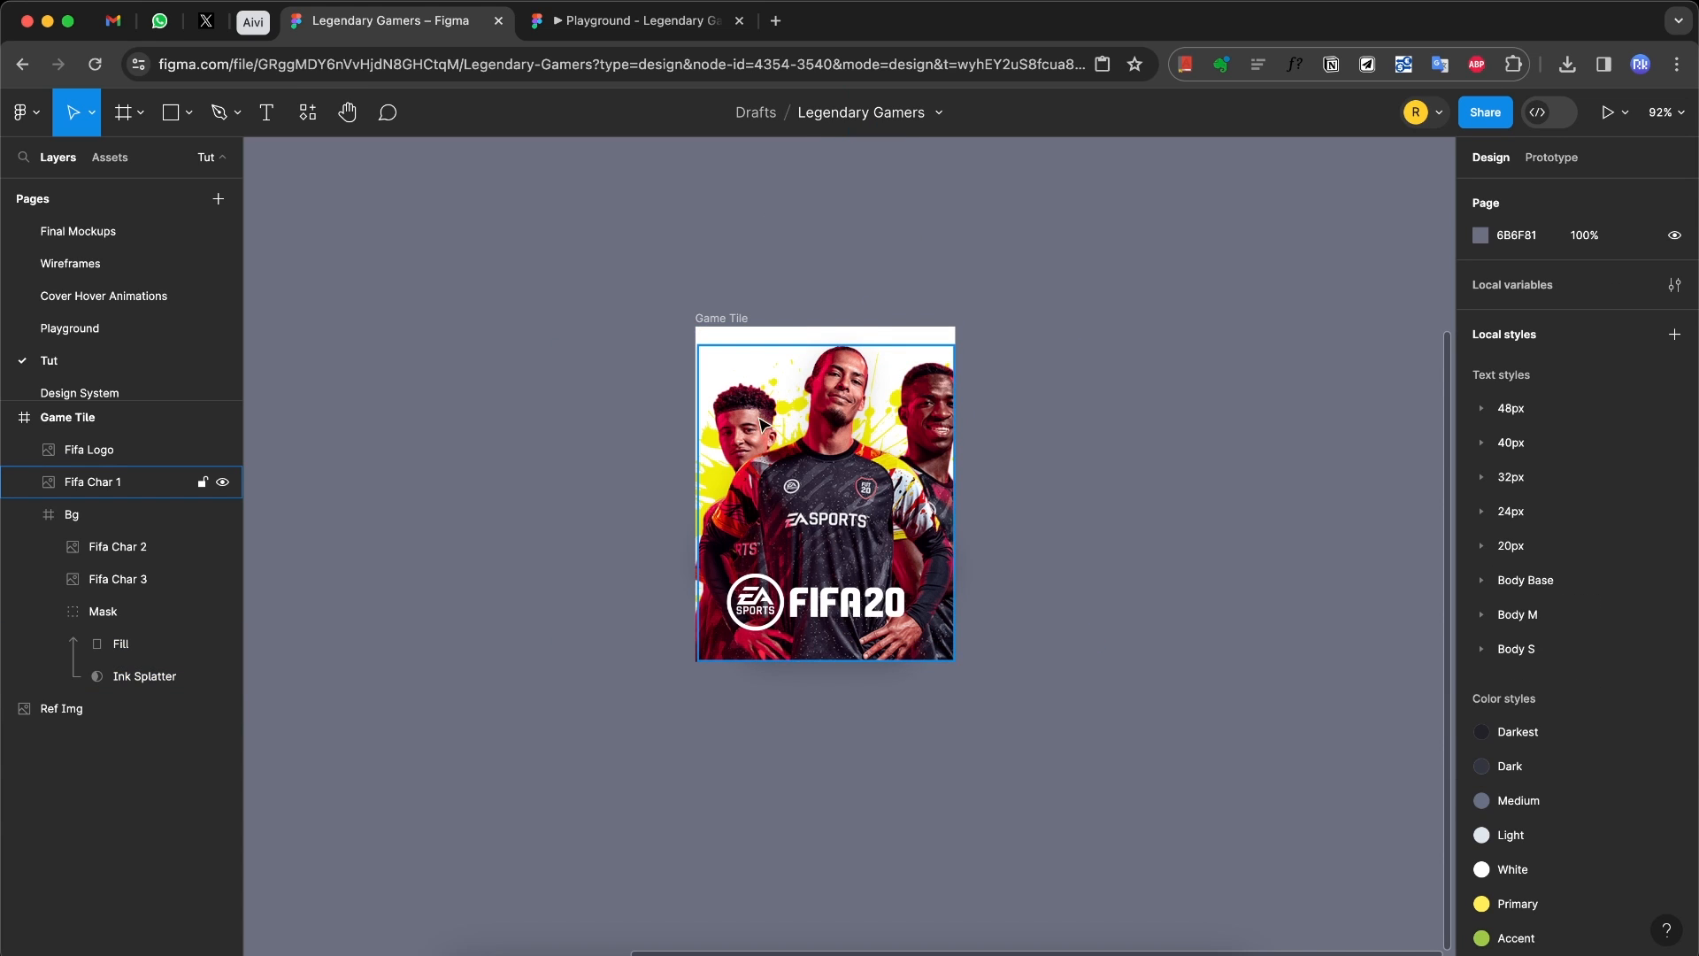
Step: Change Game Tile's white fill to a red sampled from the character artwork
click(71, 417)
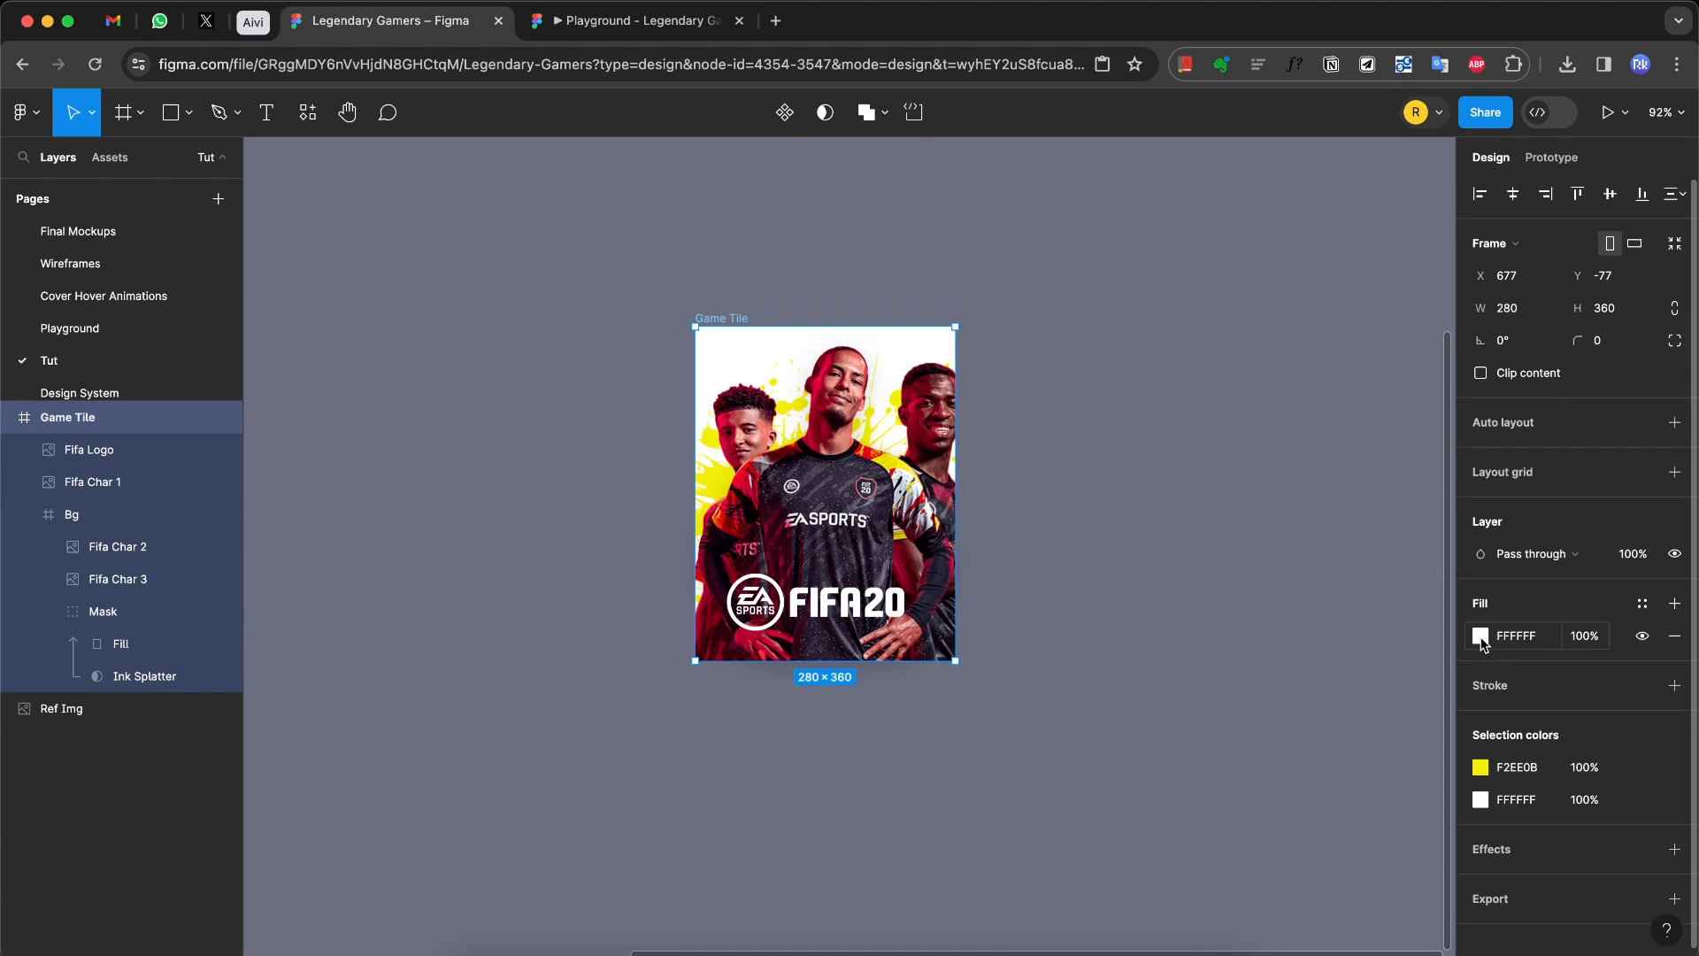
click(1482, 637)
click(1242, 721)
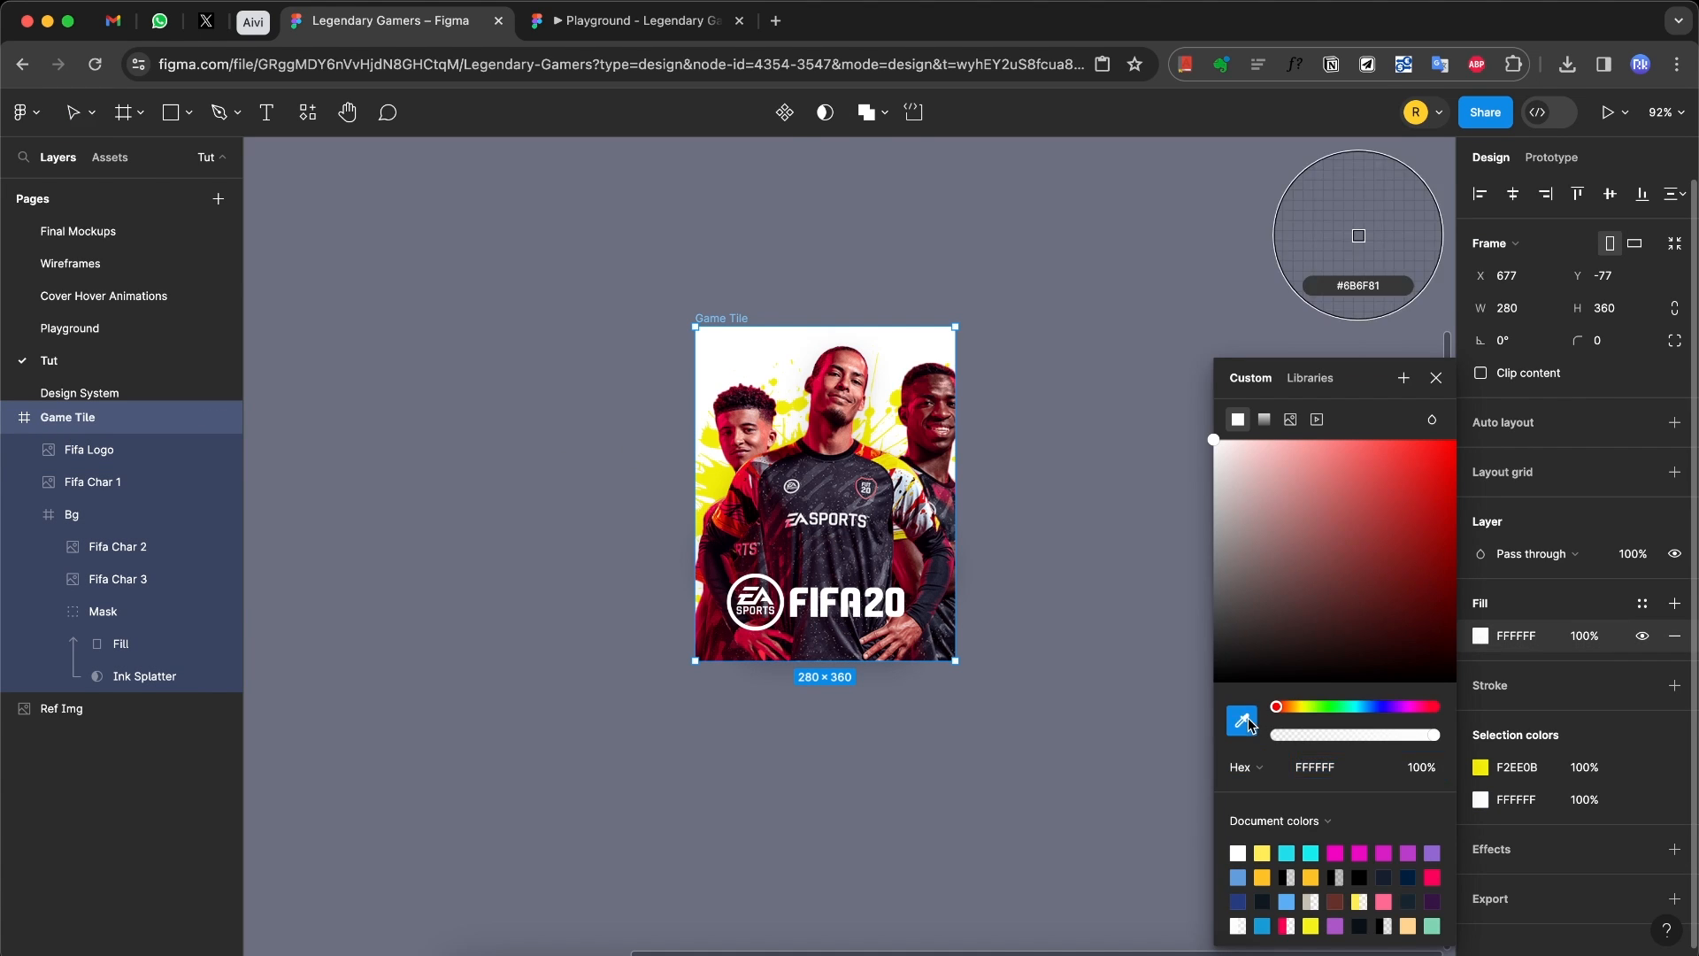
click(737, 482)
Step: Scale Fifa Char 2 down to about 181 × 309 and move Fifa Logo down to about Y 279
drag(1025, 363, 1017, 370)
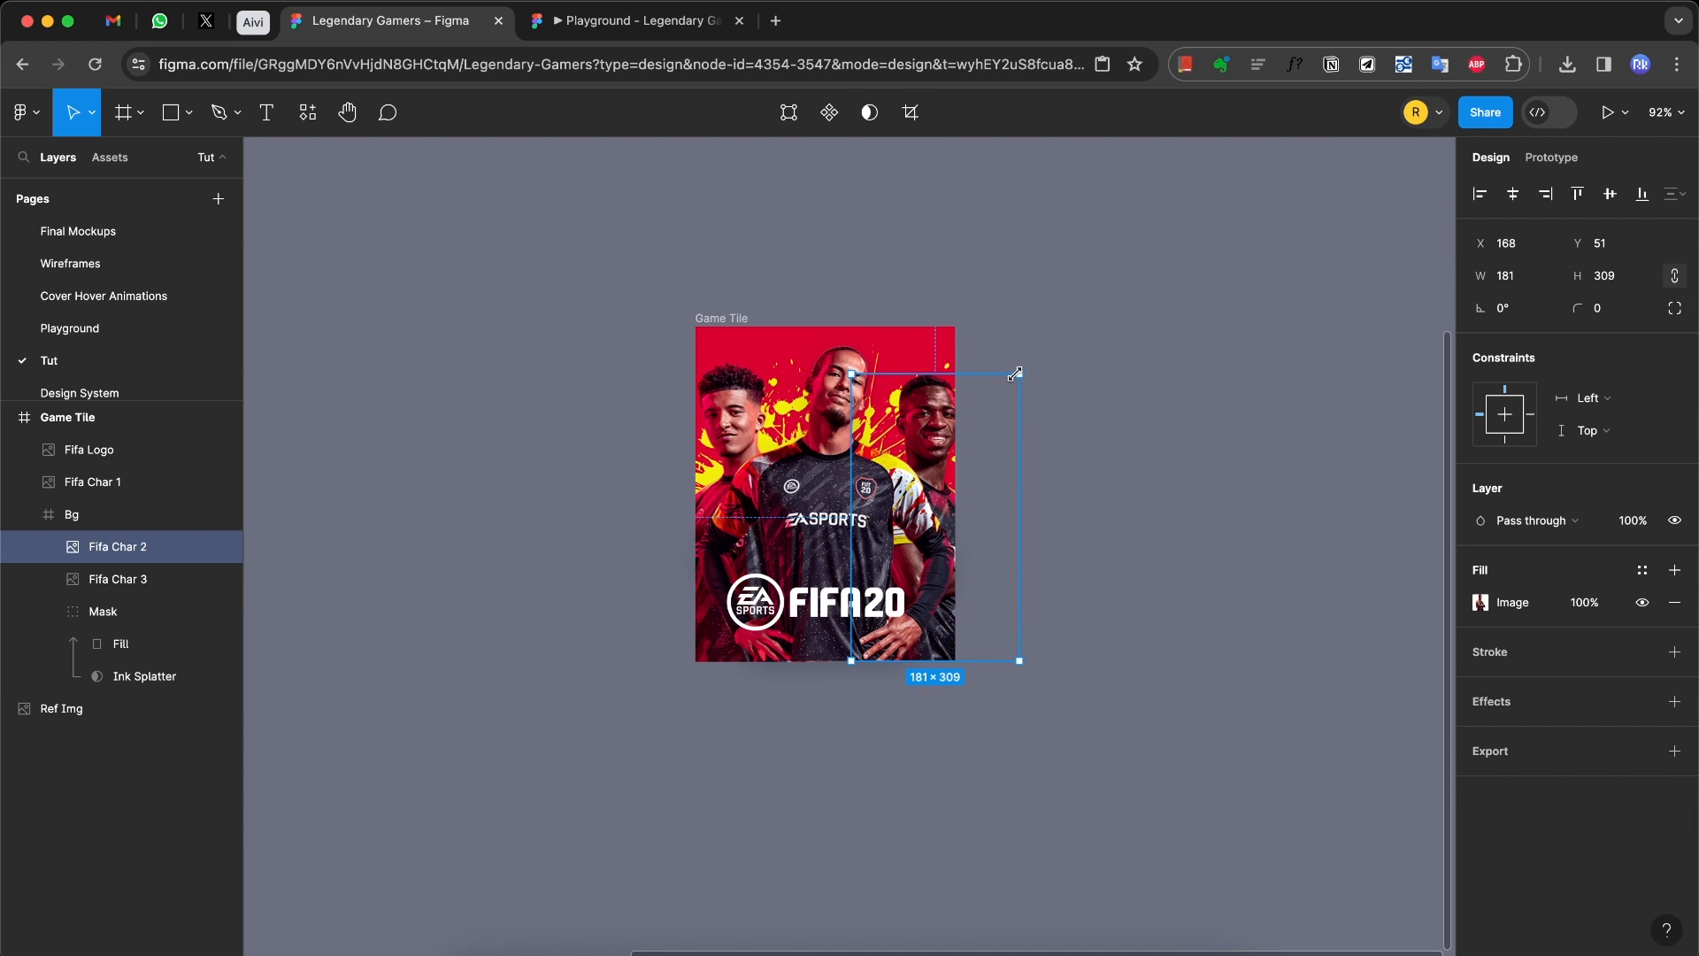
click(1100, 370)
click(801, 618)
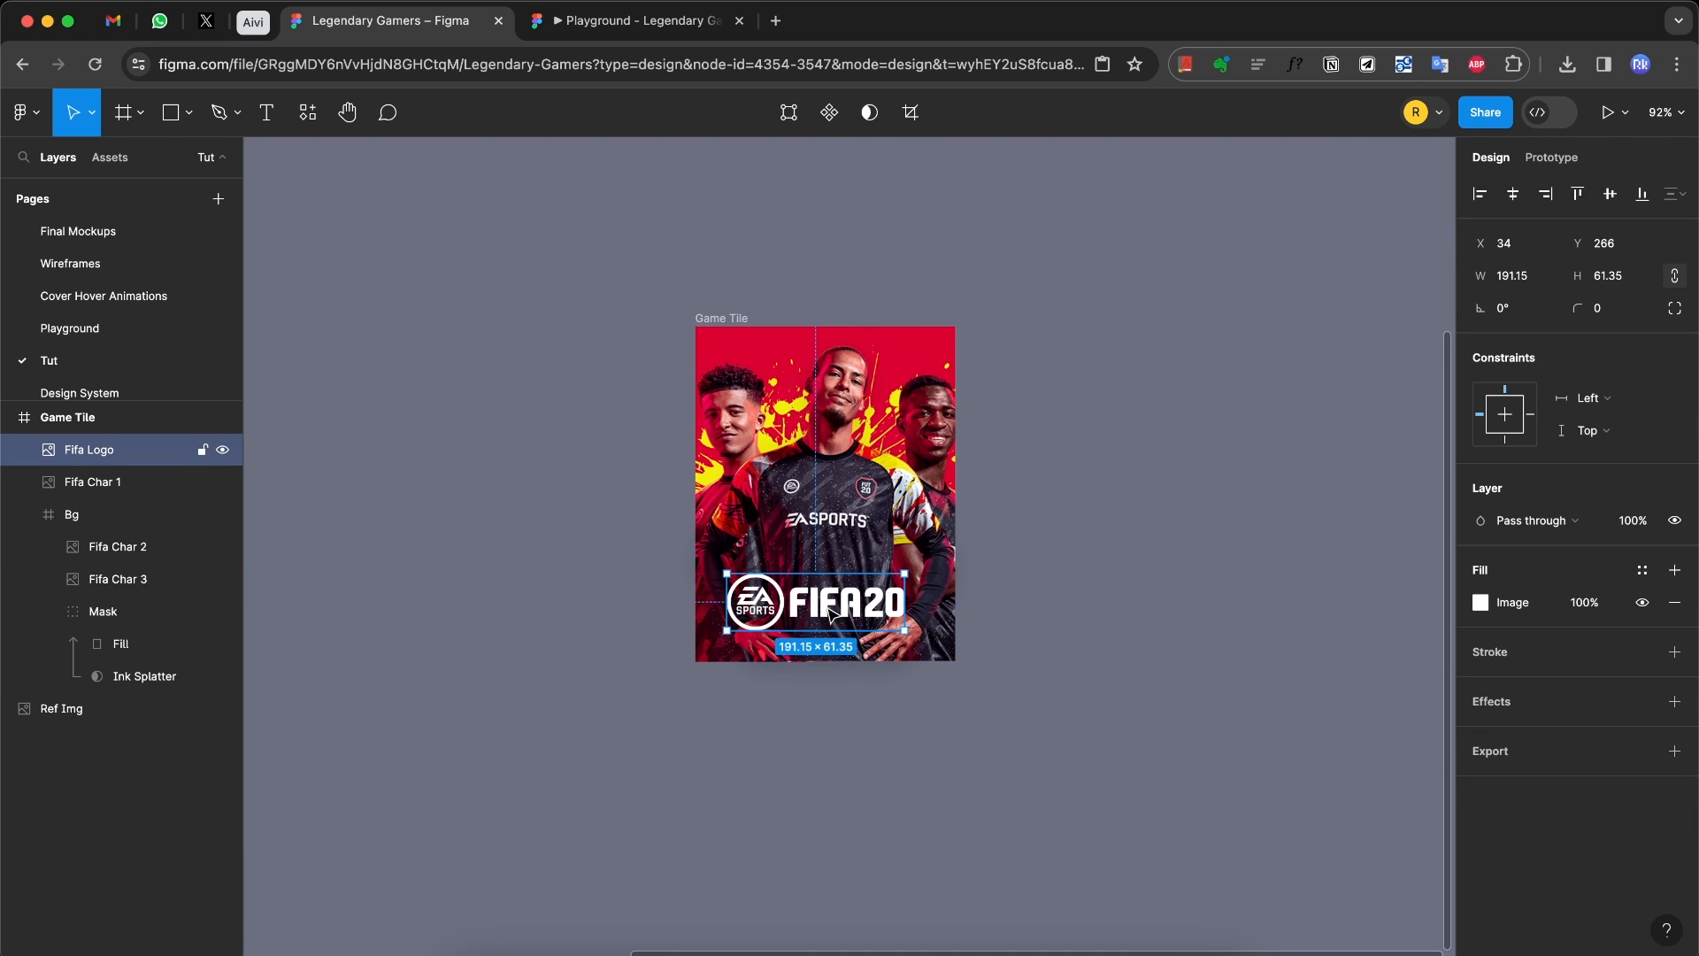
drag(833, 614, 842, 628)
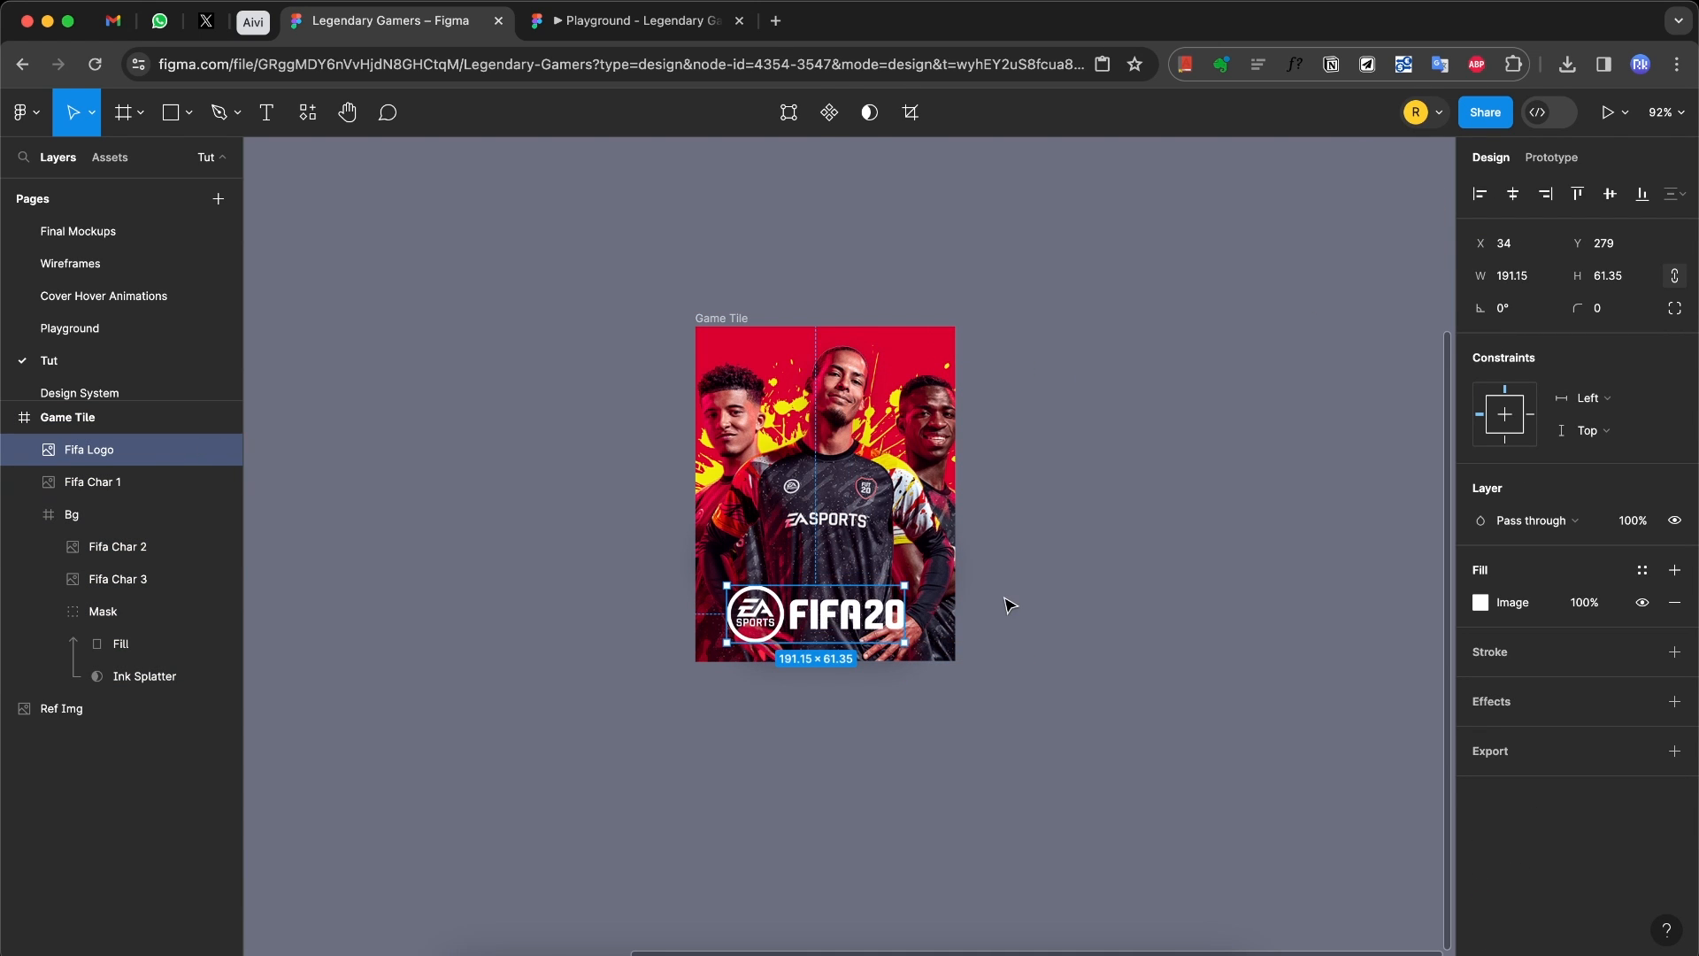
Step: Draw a rectangle about 280 × 105 across the bottom of Game Tile, covering the logo area
click(1009, 604)
key(r)
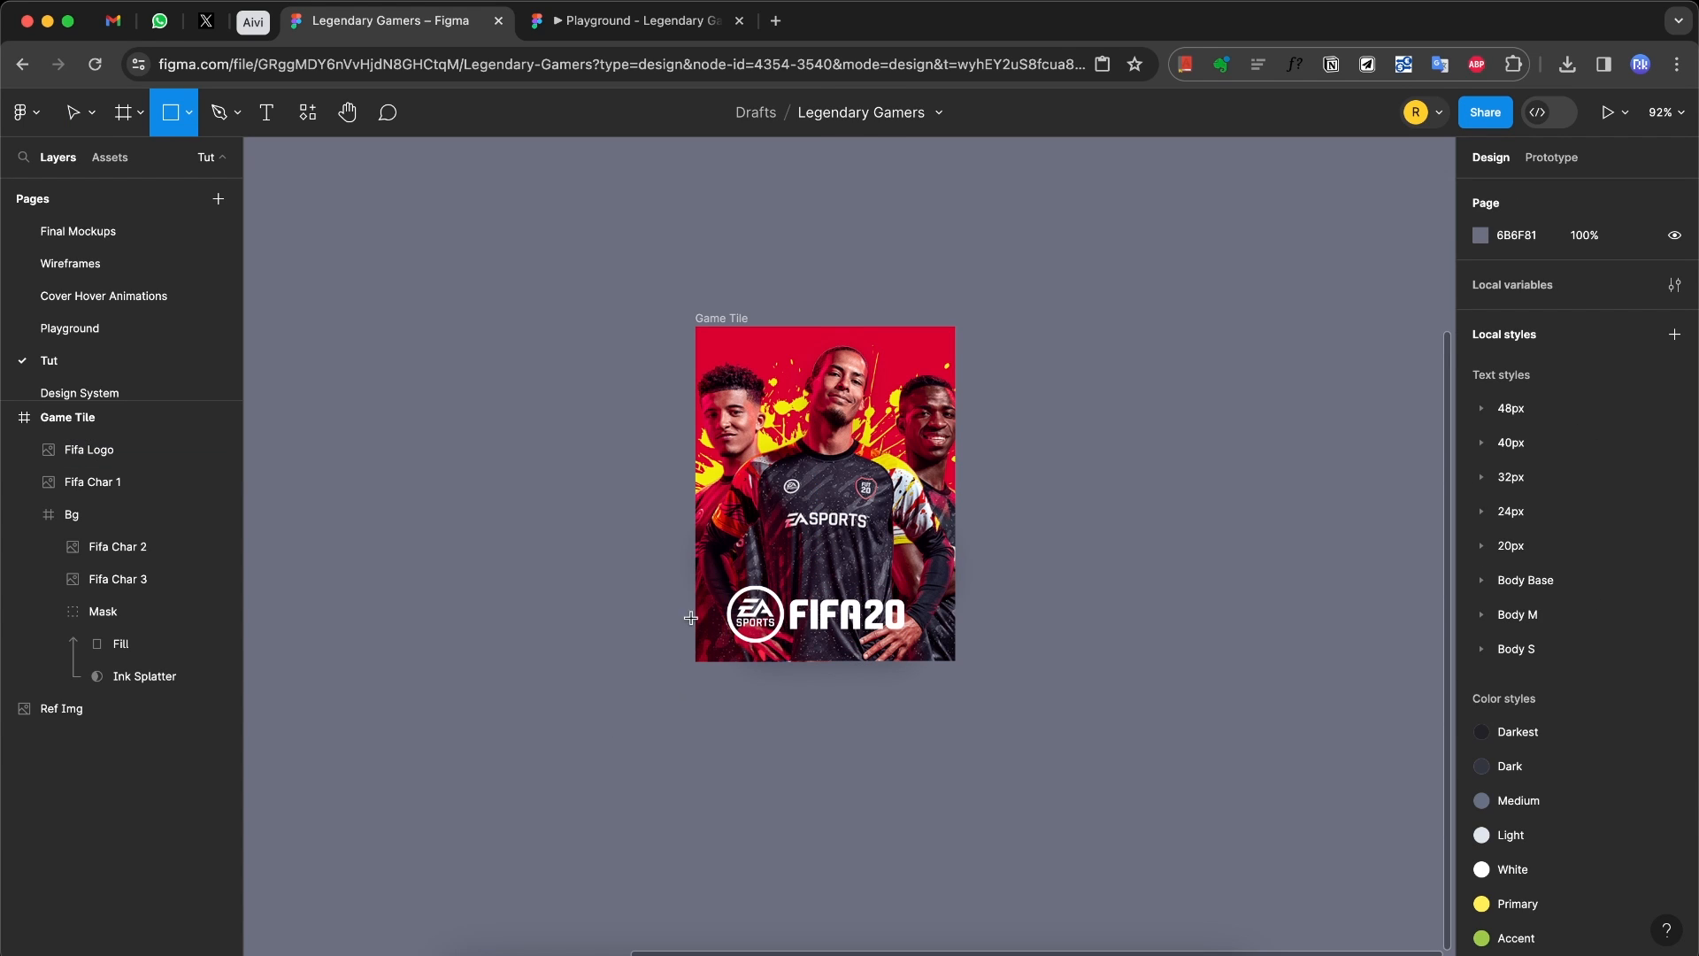
drag(696, 563, 956, 666)
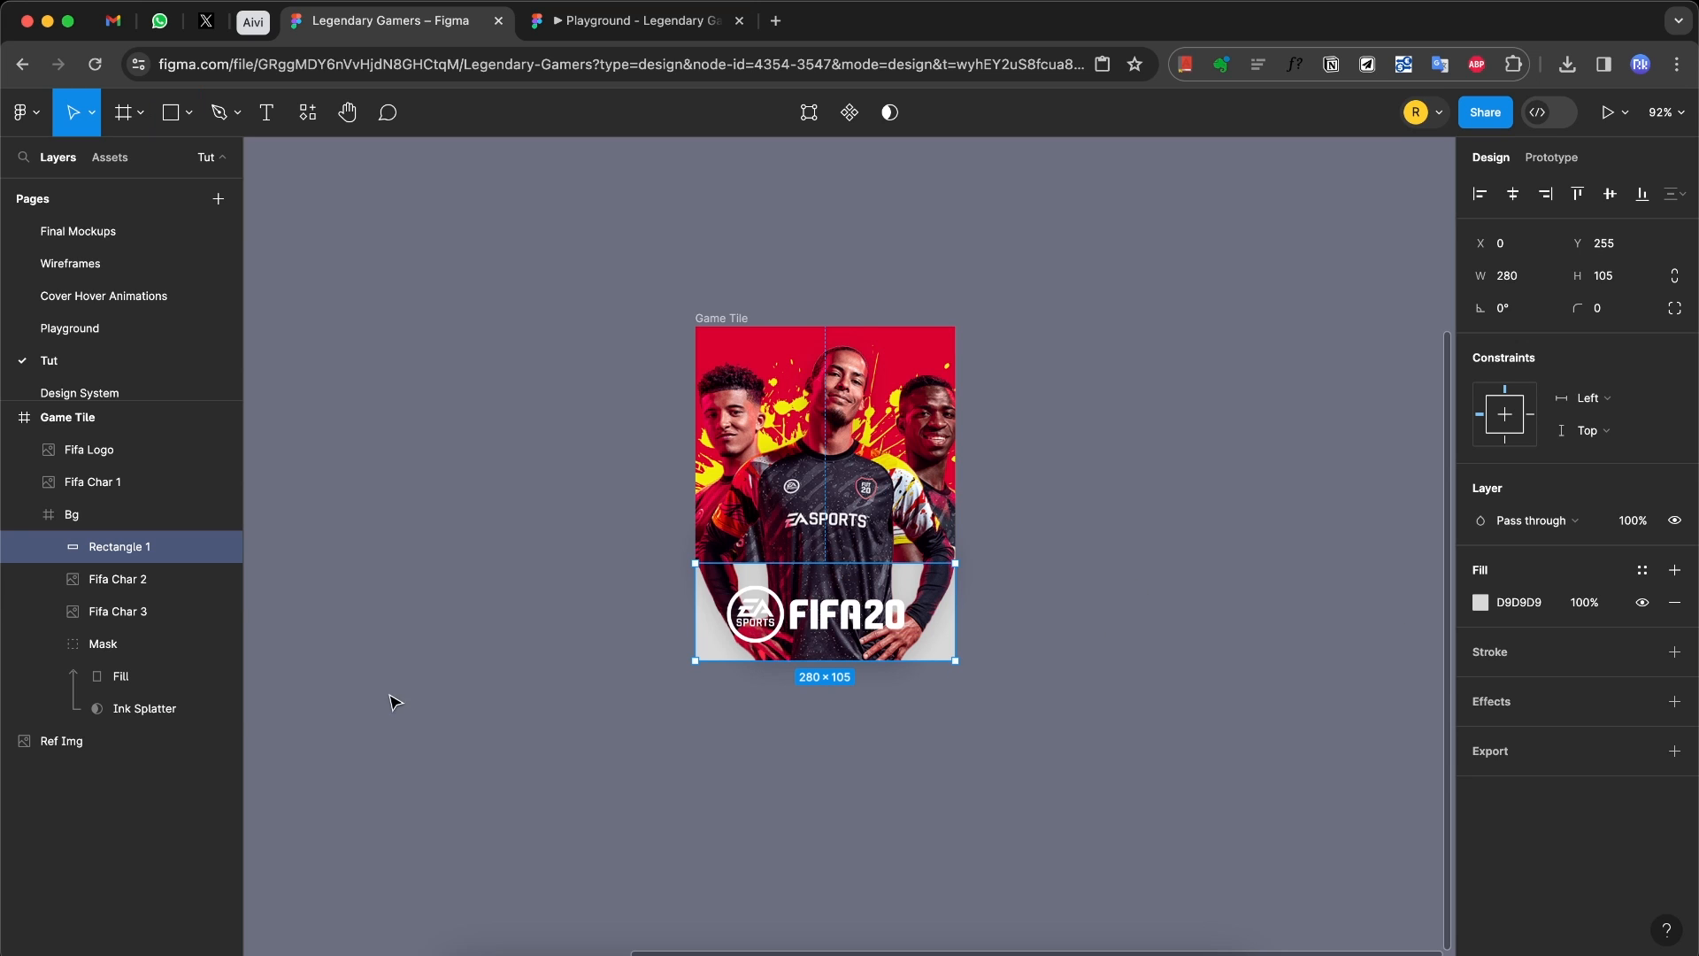
Step: Move the new rectangle between Fifa Logo and Fifa Char 1 in the layer order and rename it as Overlay
drag(113, 555, 110, 479)
double_click(110, 482)
text(Overlay)
key(Return)
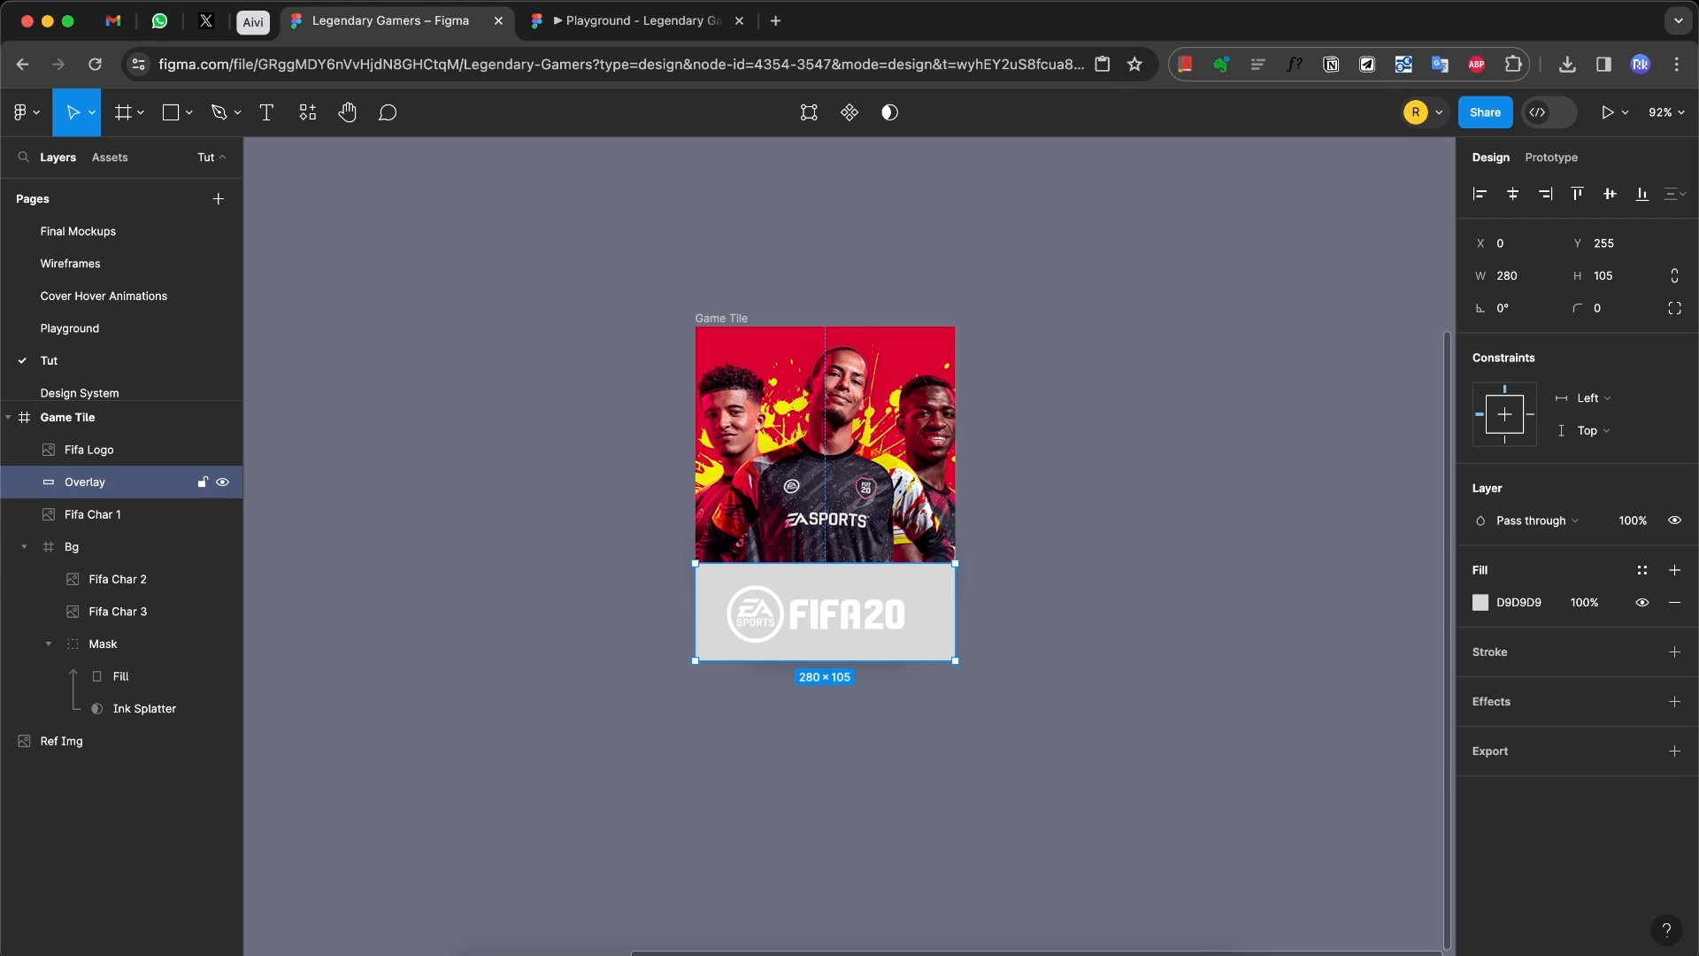
Step: Fill Overlay with a linear gradient, both stops in the tile's red DB0332, and fade the upper stop to transparent
click(1481, 603)
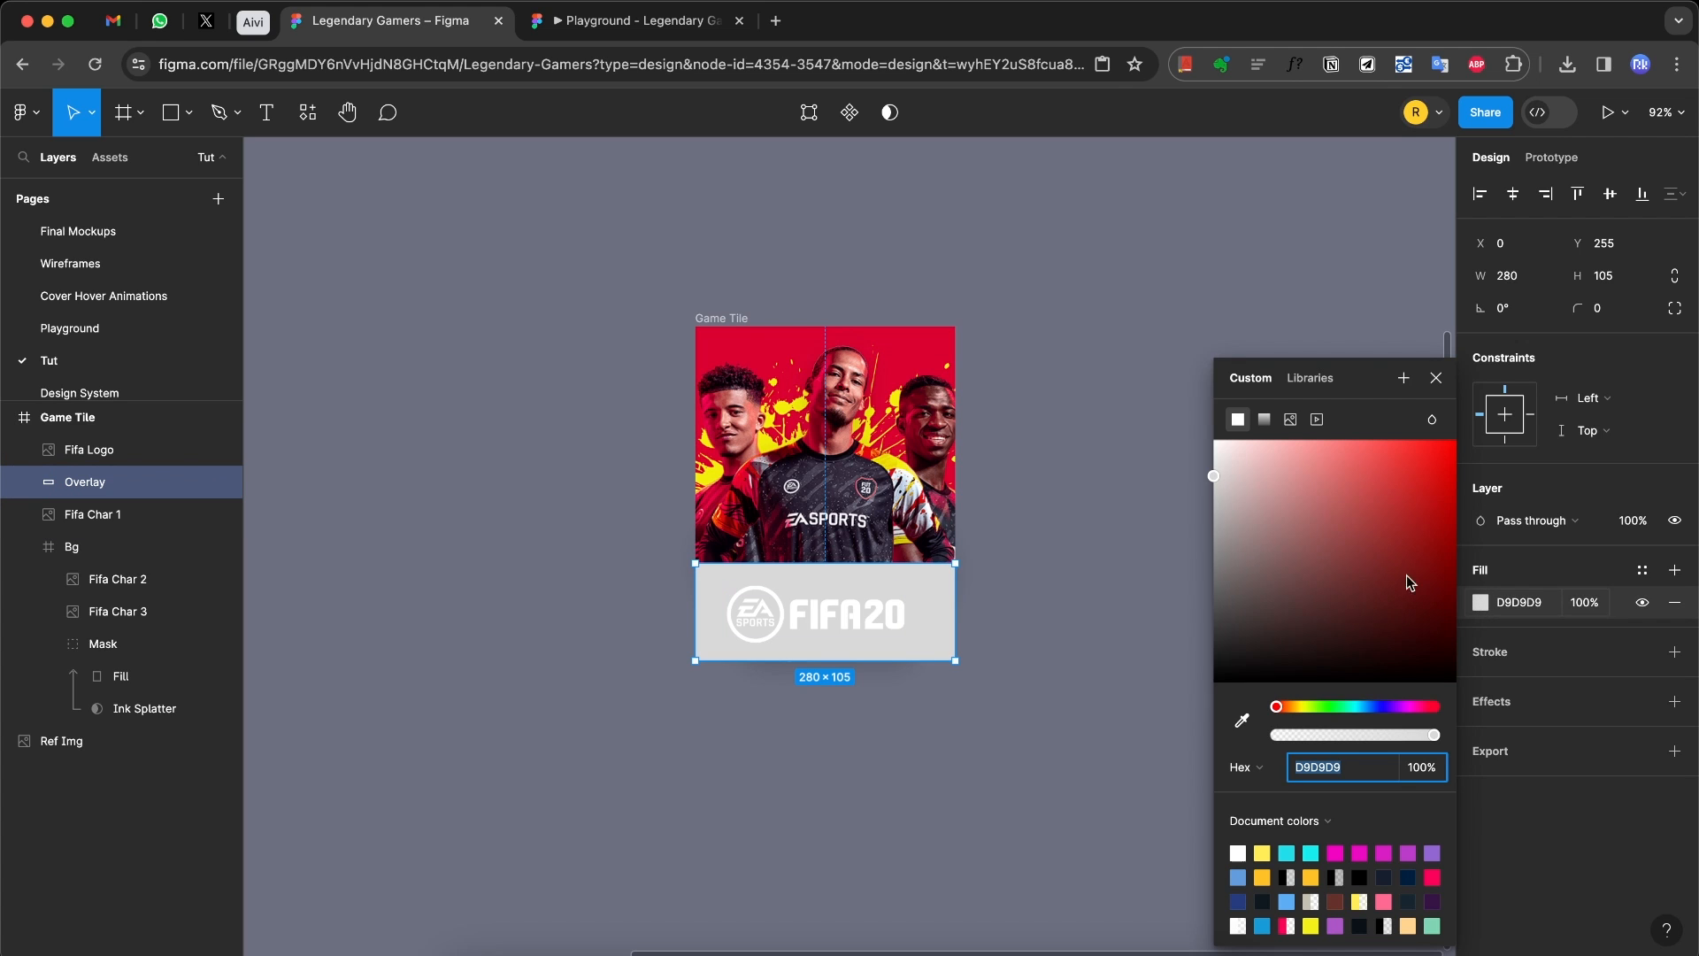
click(1263, 419)
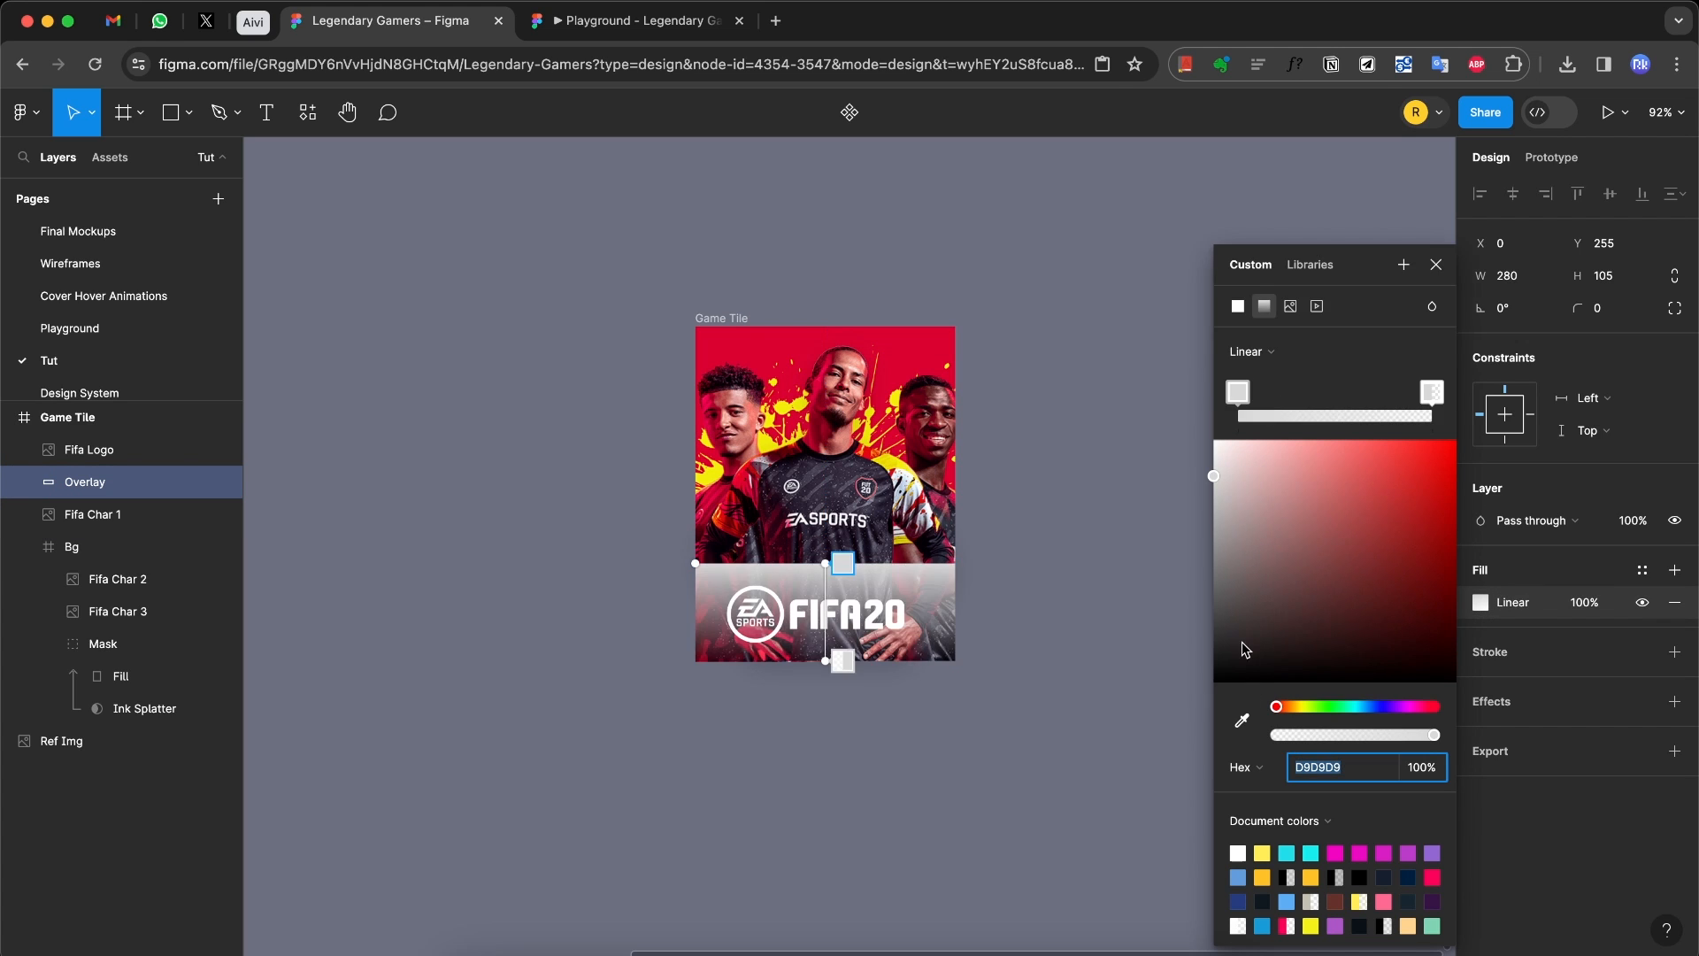
click(1242, 721)
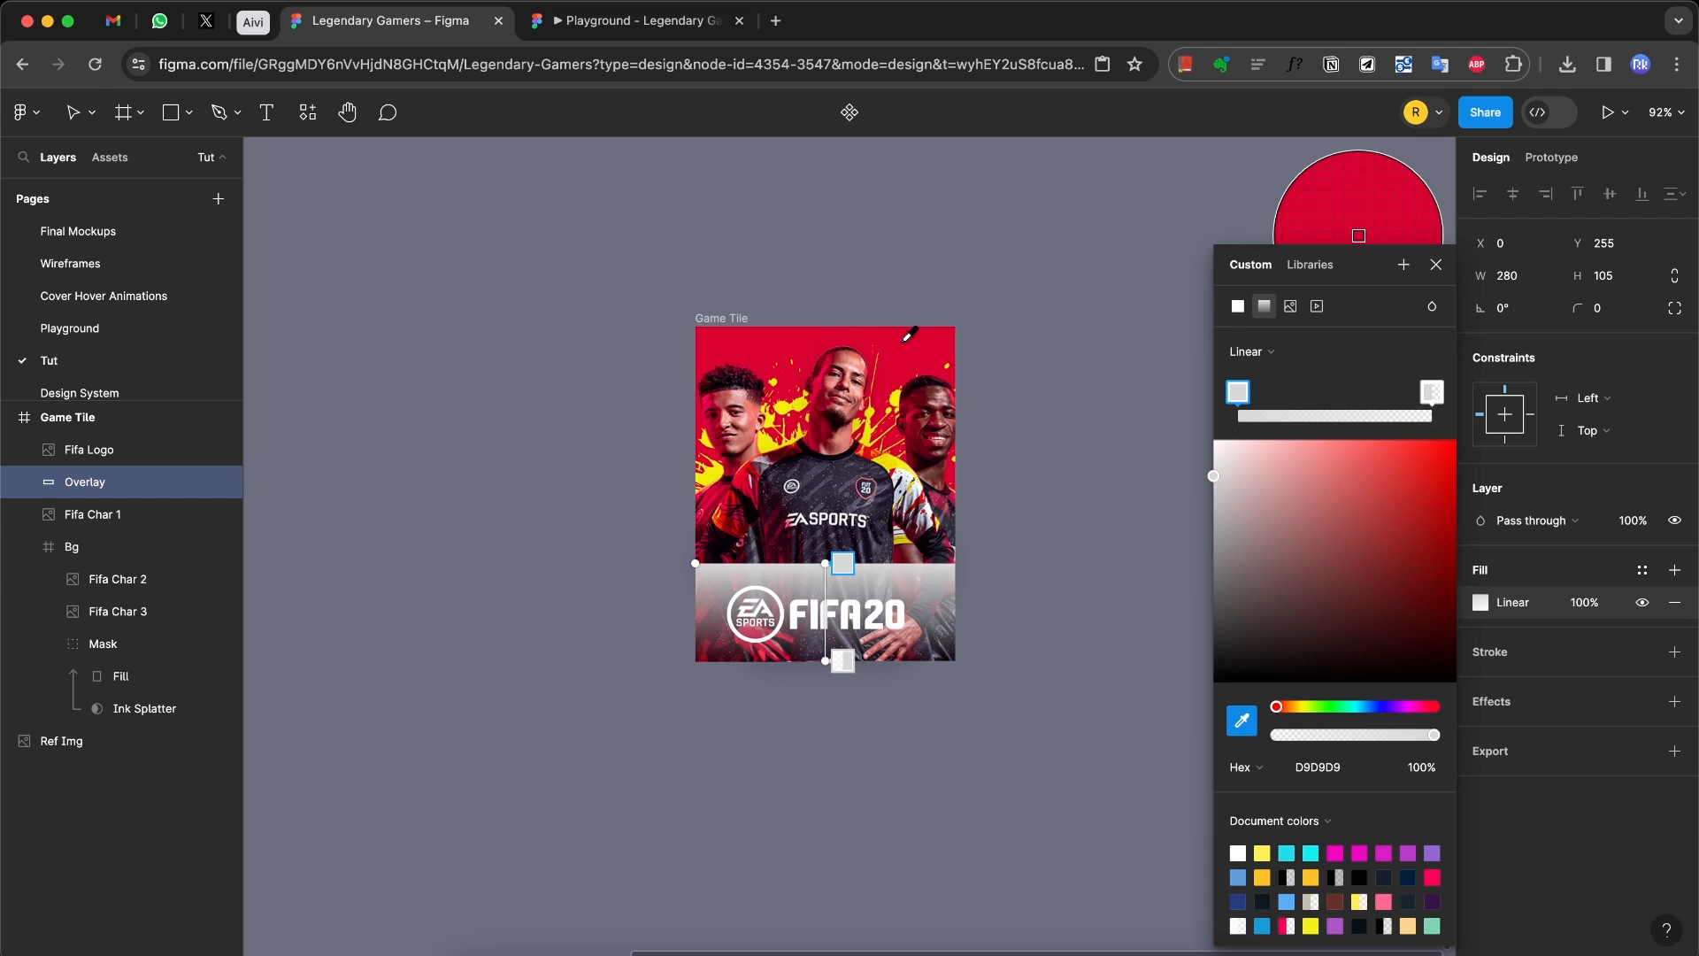
click(912, 339)
click(1431, 392)
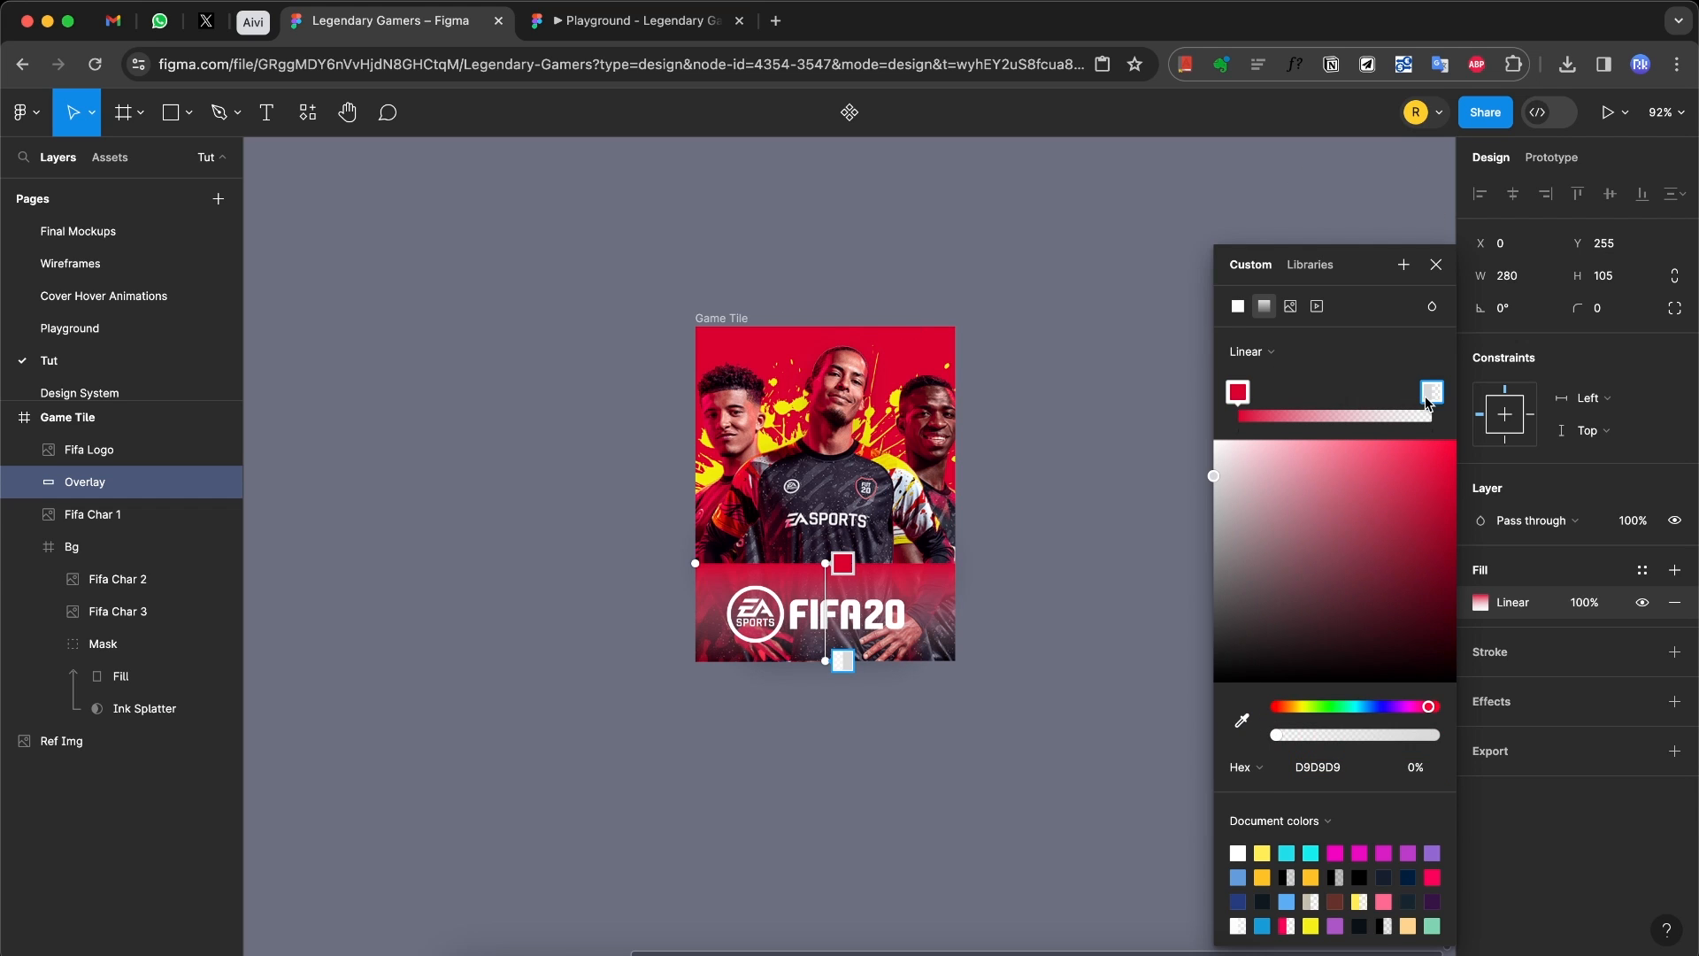
click(1242, 721)
click(917, 337)
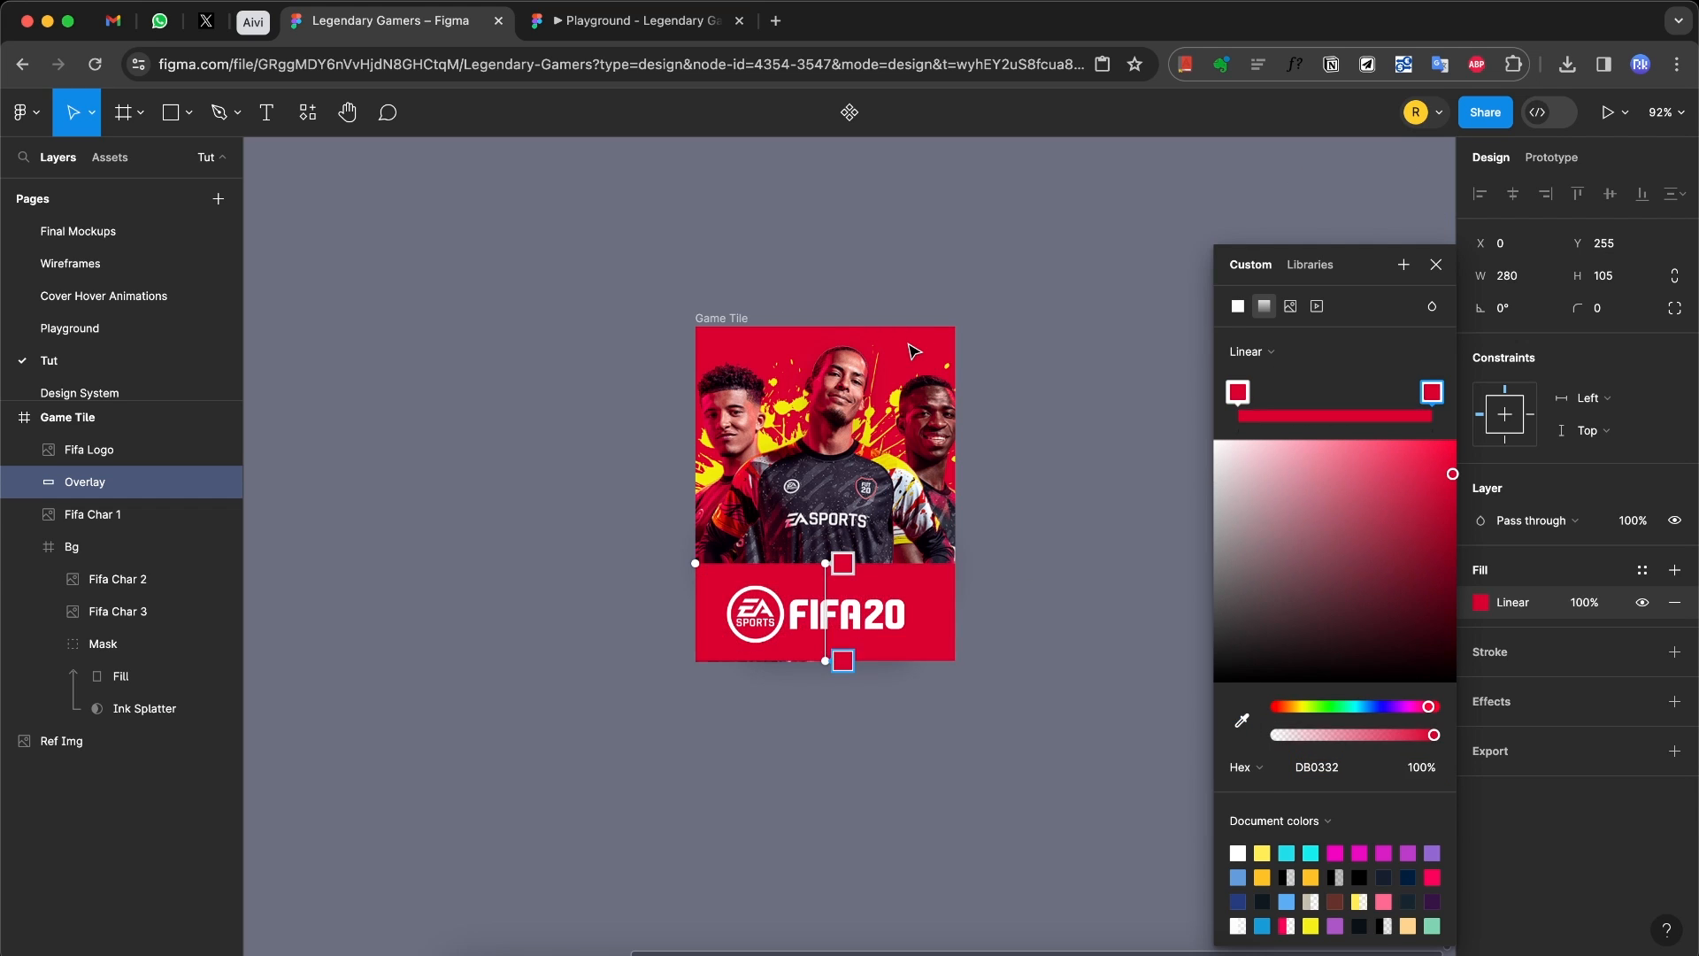
click(1237, 394)
drag(1370, 736, 1250, 736)
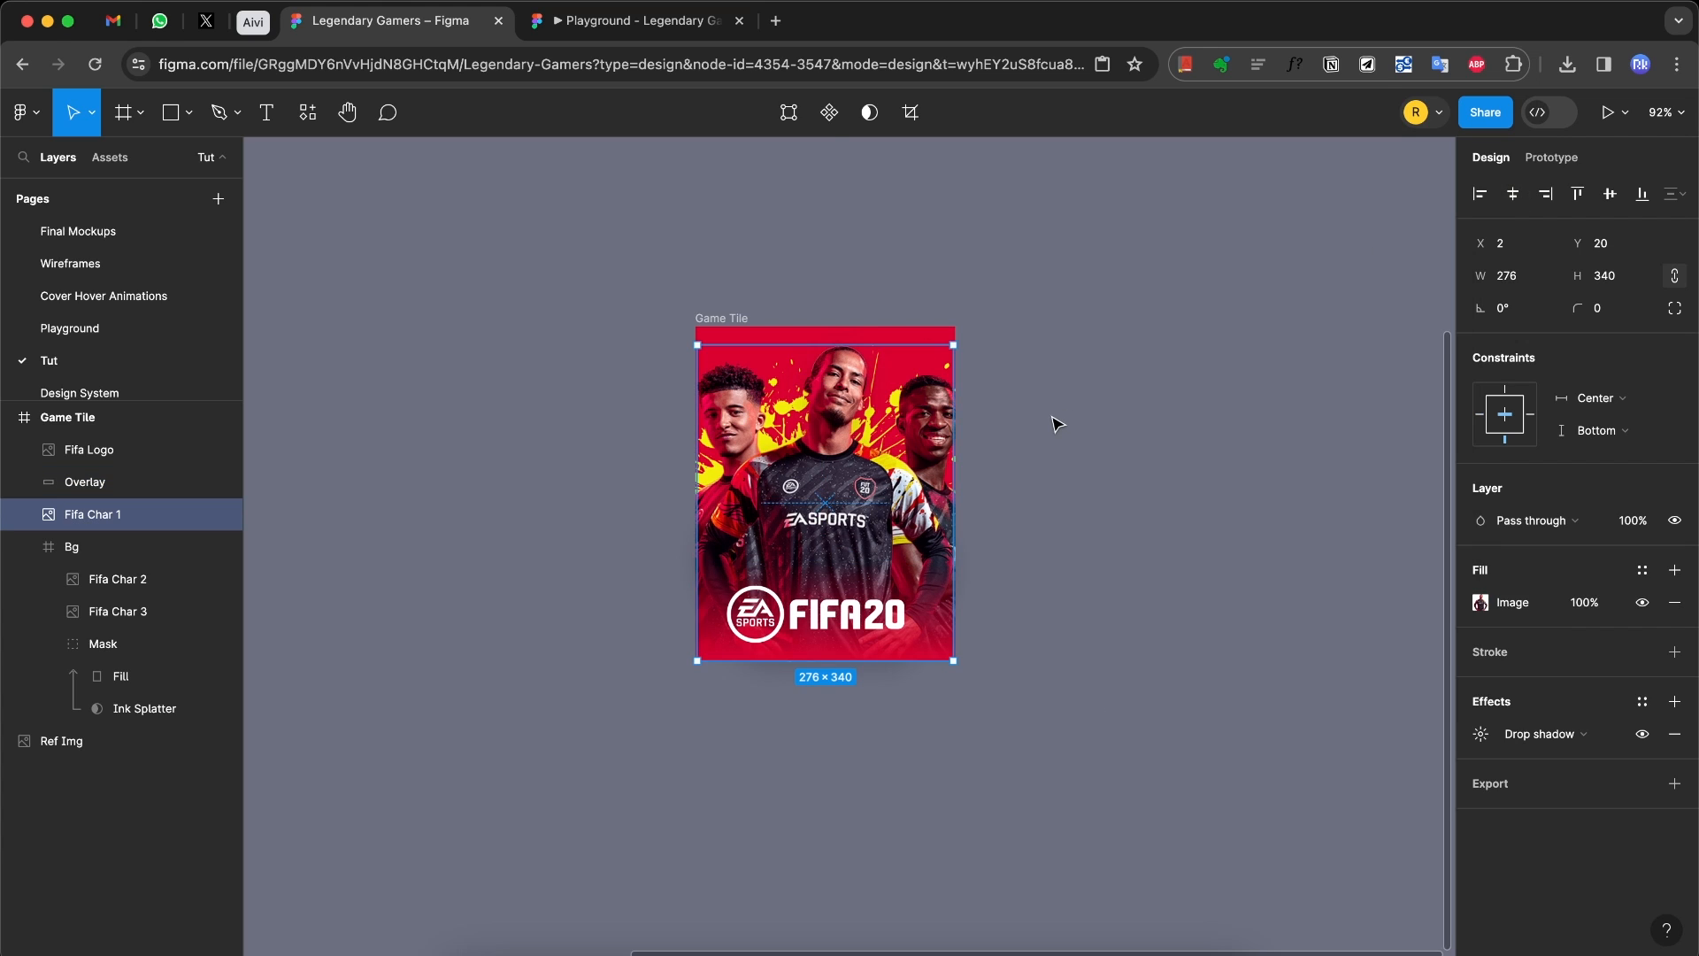
click(1057, 423)
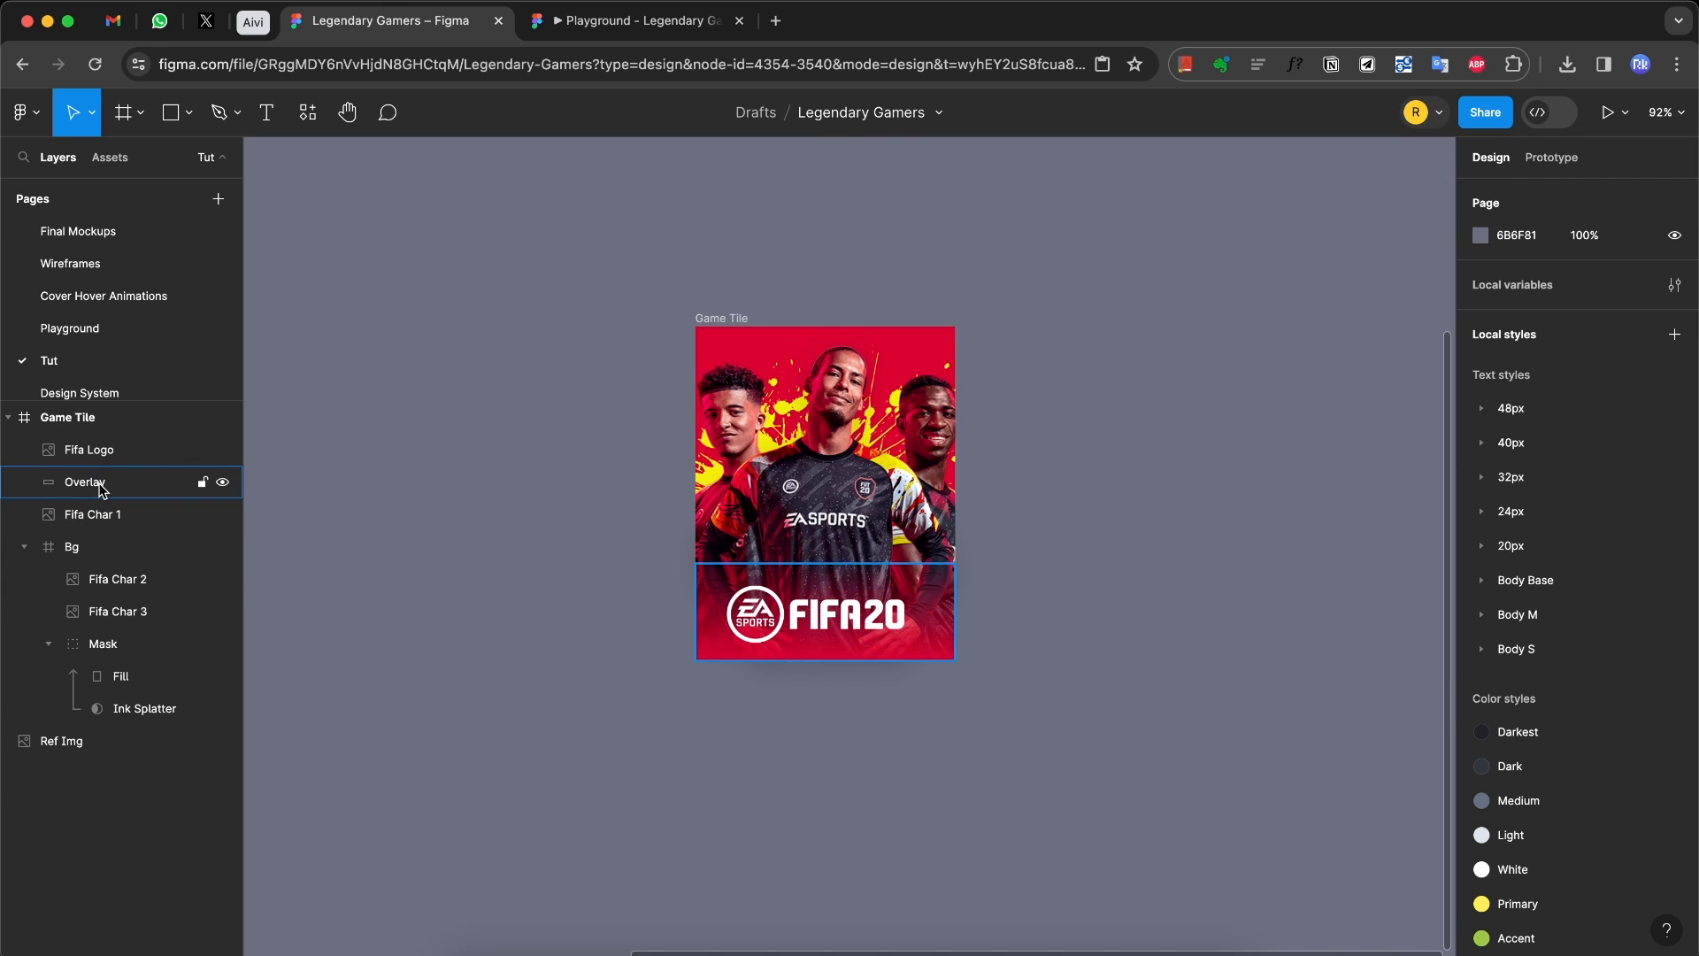
click(101, 483)
click(109, 522)
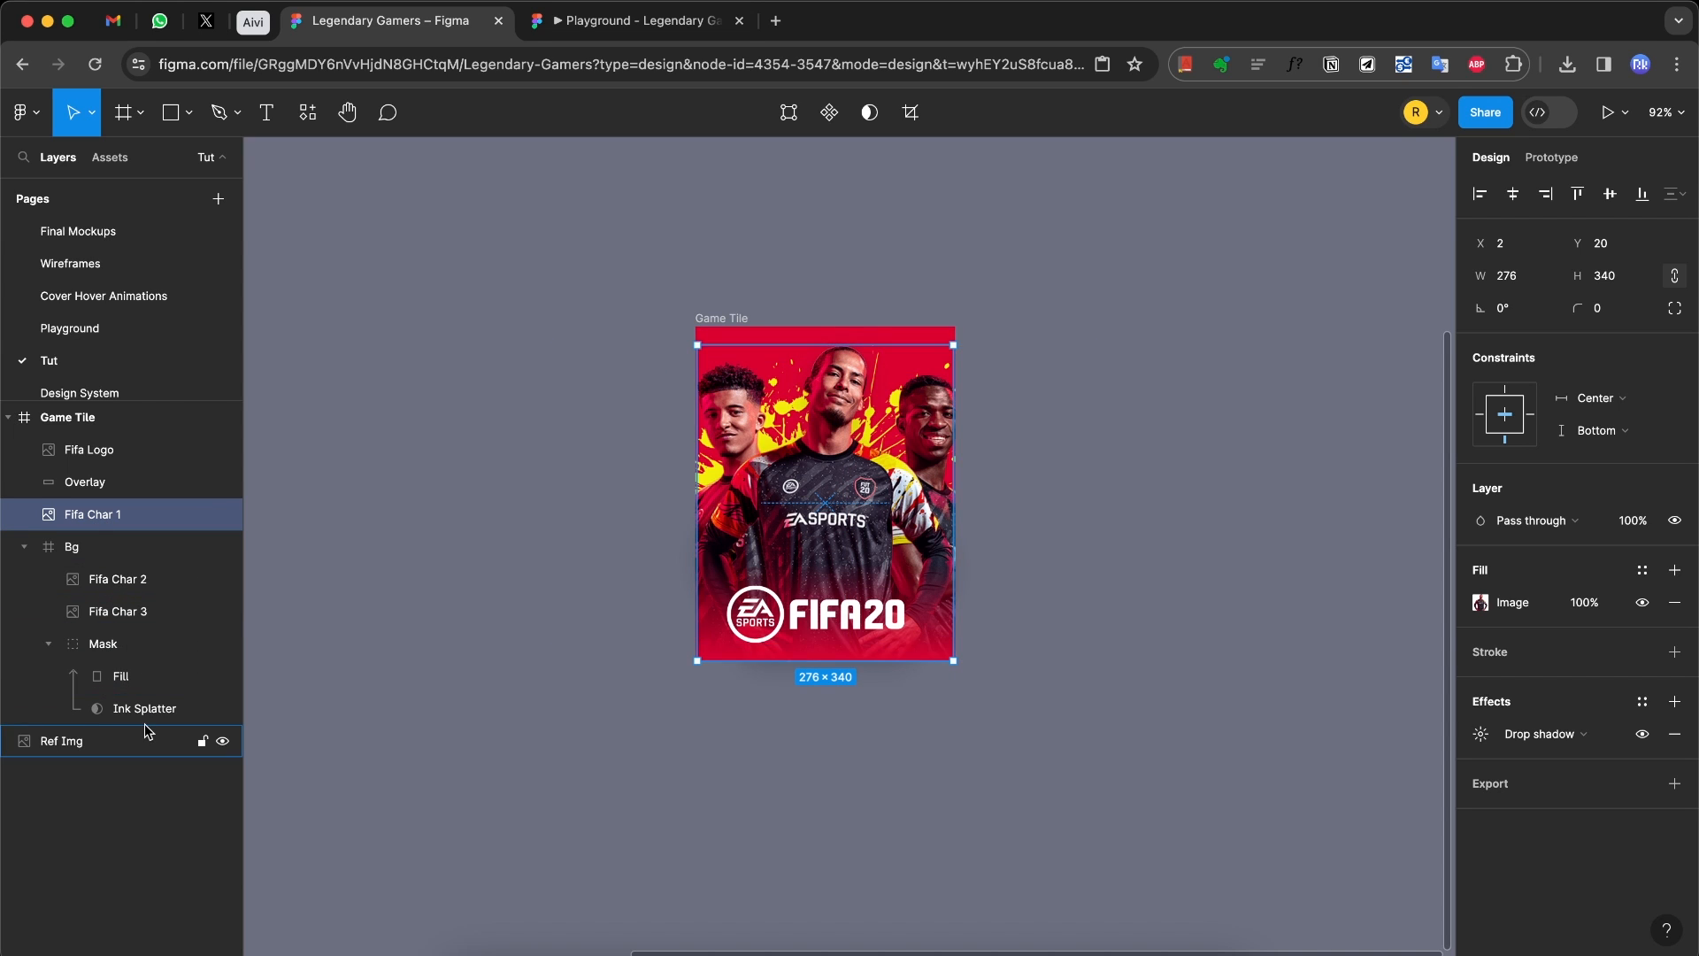
key(Escape)
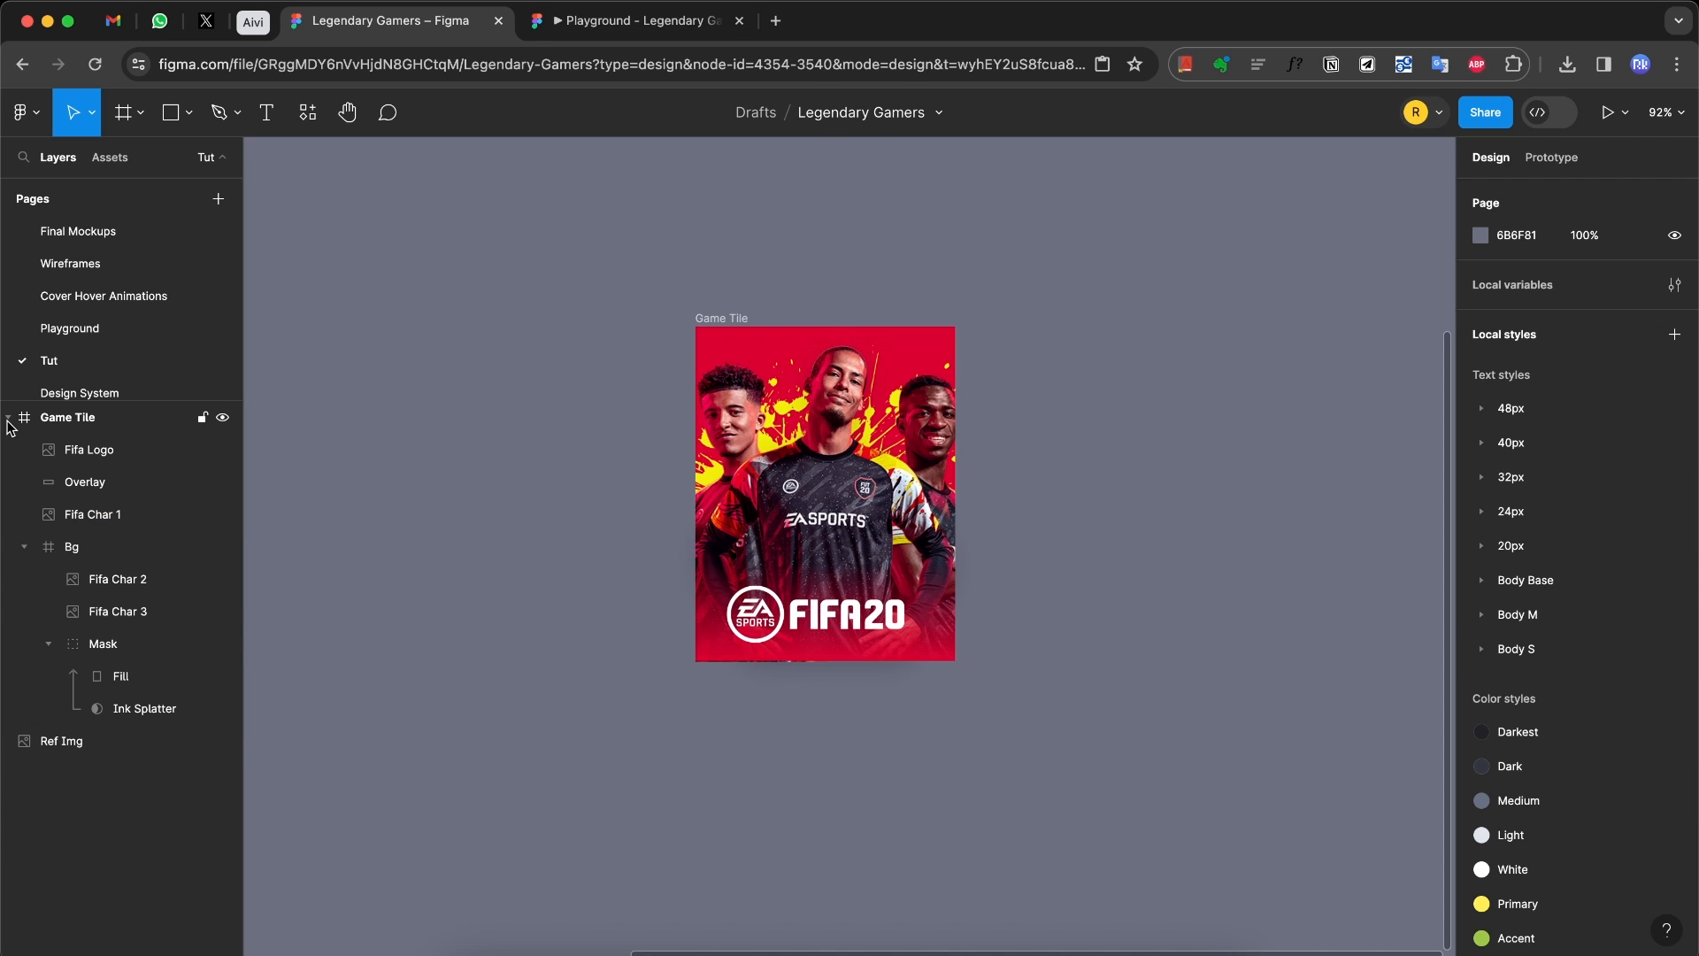
Step: Draw a rectangle about 280 × 361 covering Game Tile, move it to the top of the tile's layers and rename it as B&W
key(r)
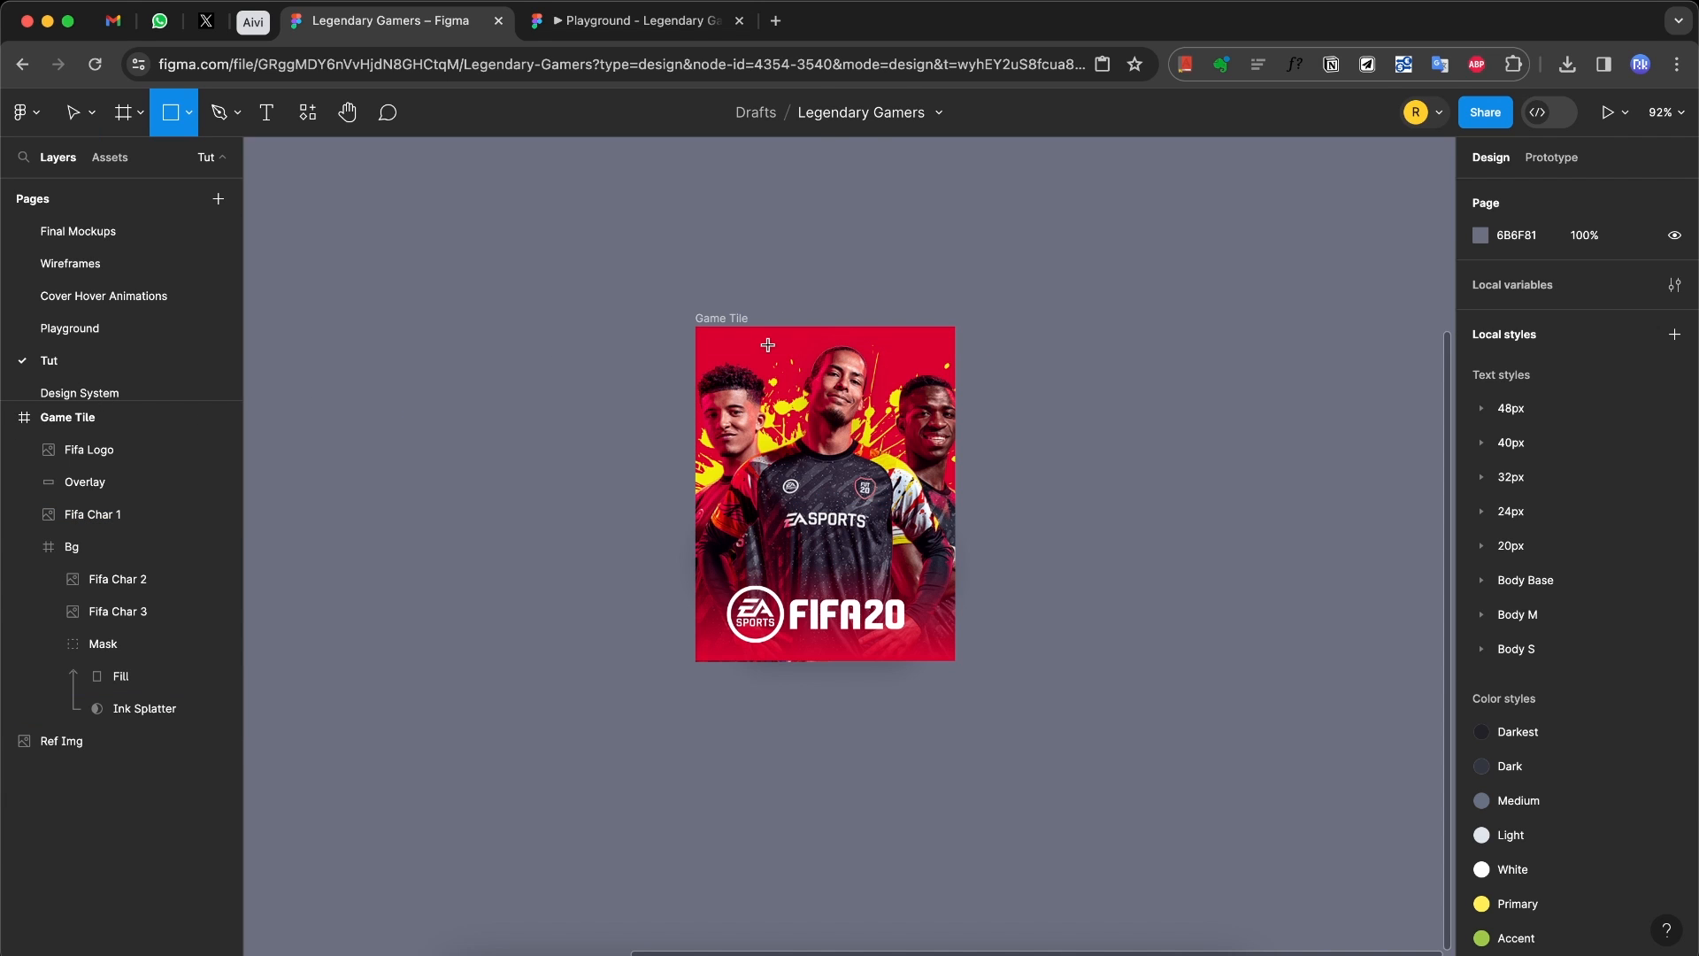
mouse_move(696, 325)
mouse_down()
mouse_move(956, 602)
mouse_move(974, 645)
mouse_move(955, 664)
mouse_up()
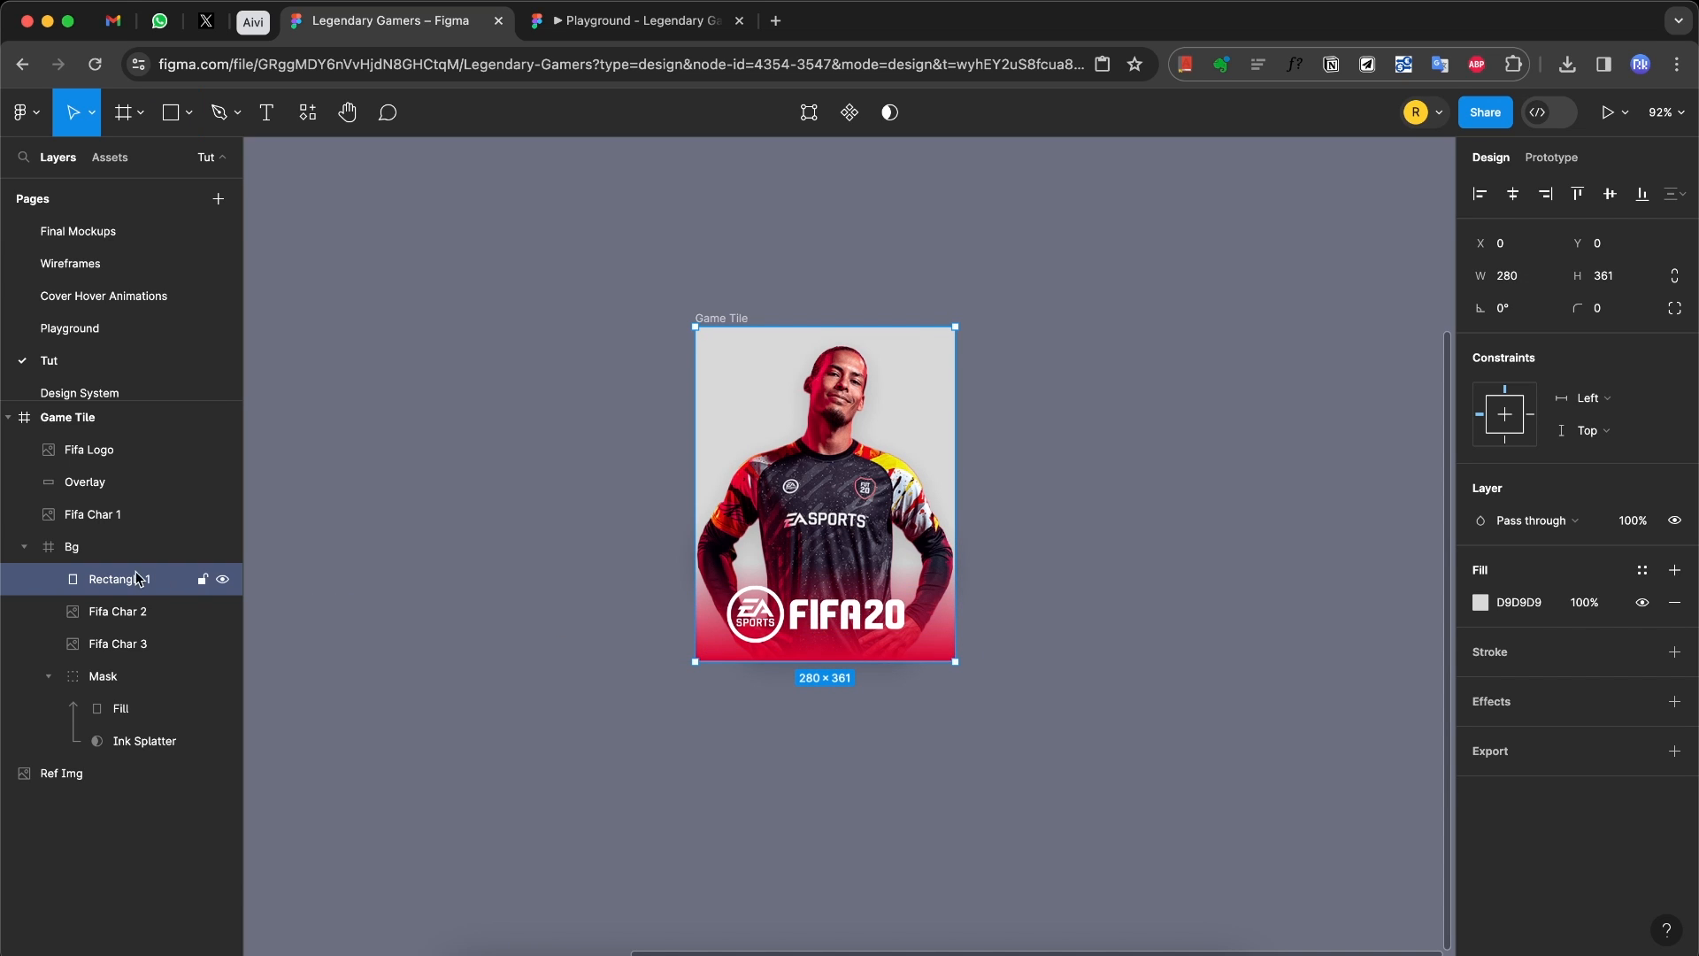
drag(125, 580, 125, 444)
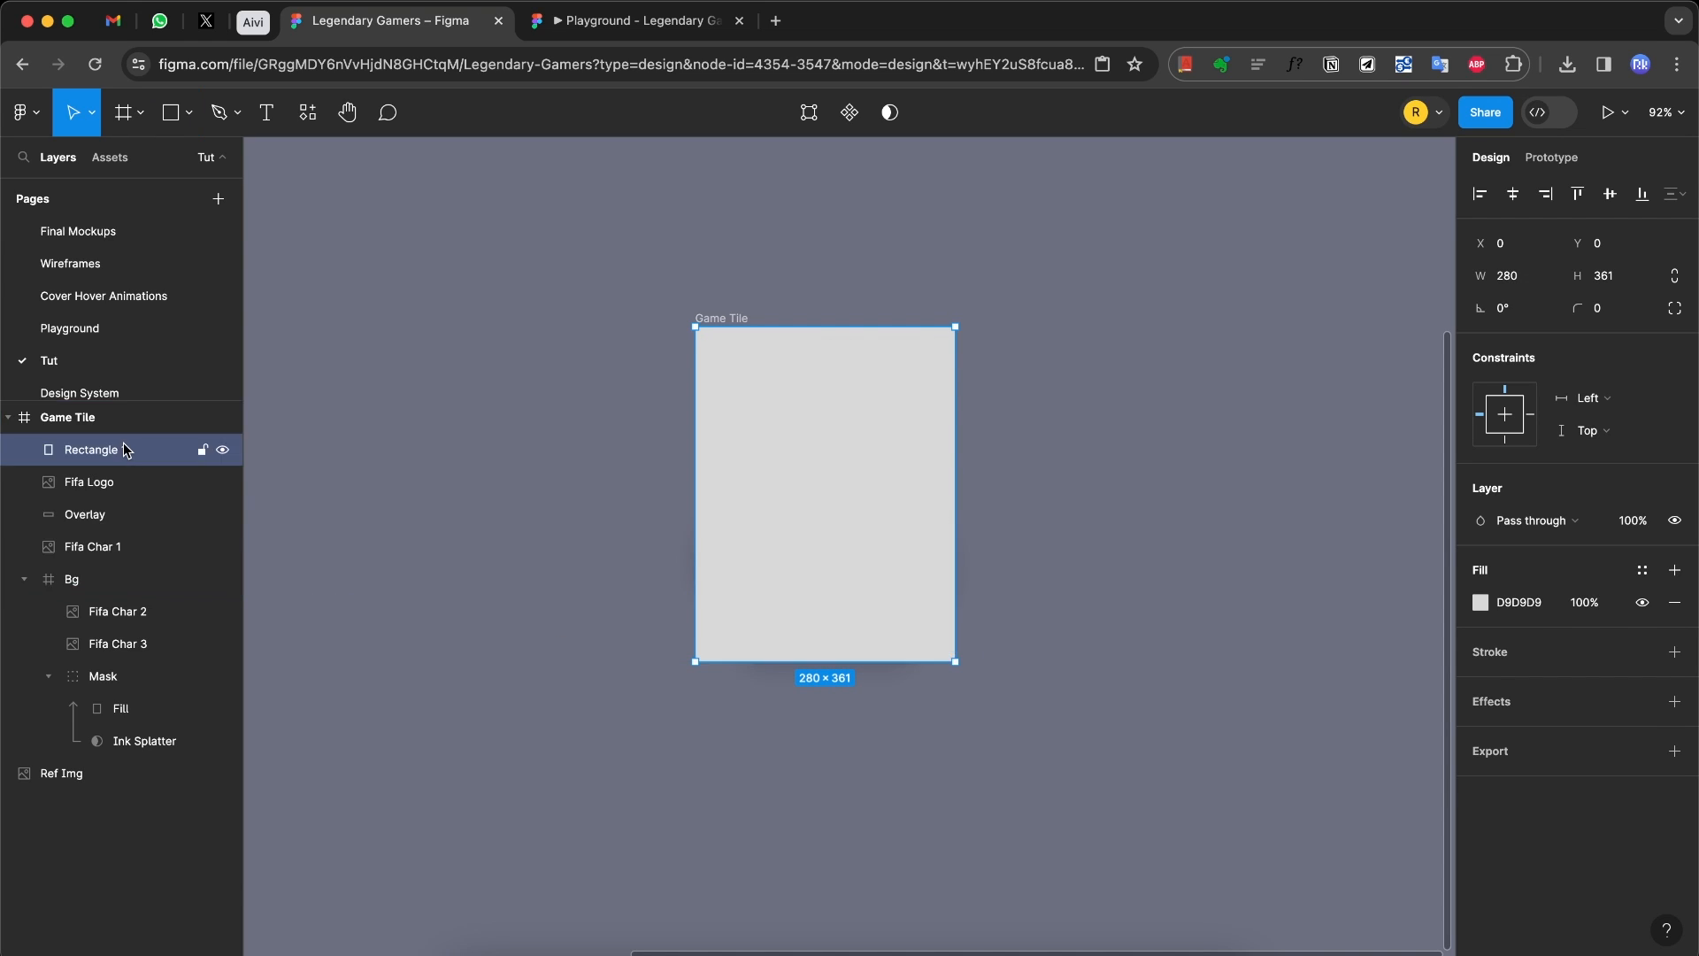
double_click(124, 450)
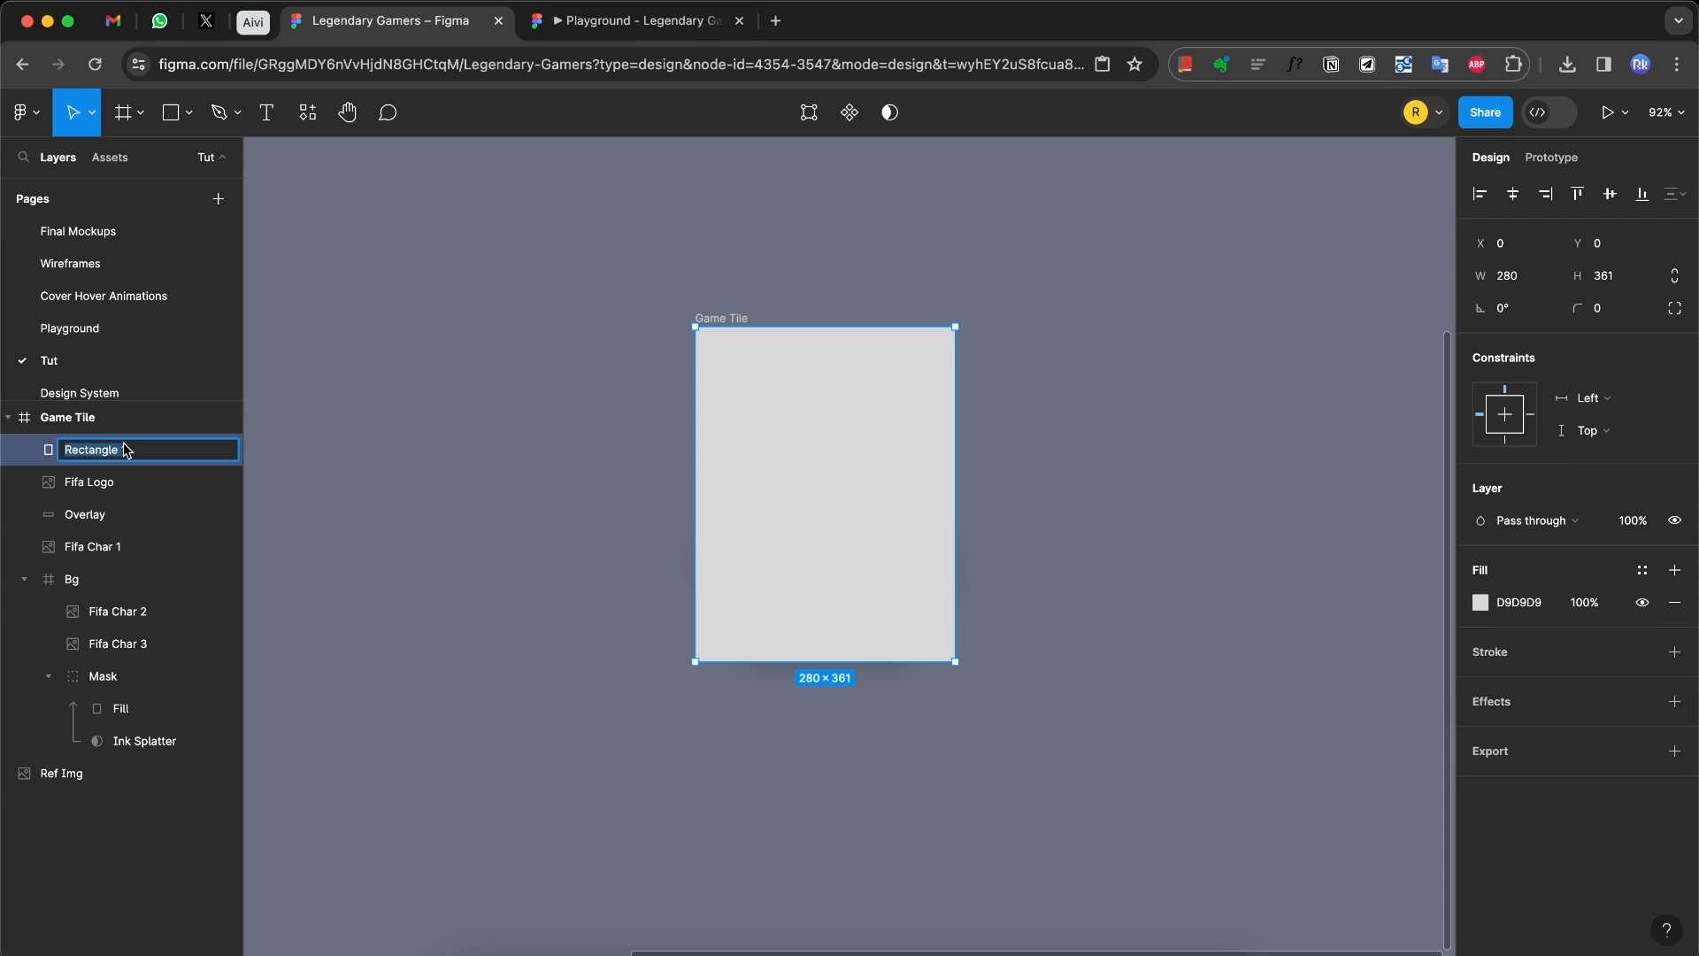
text(B&W)
key(Return)
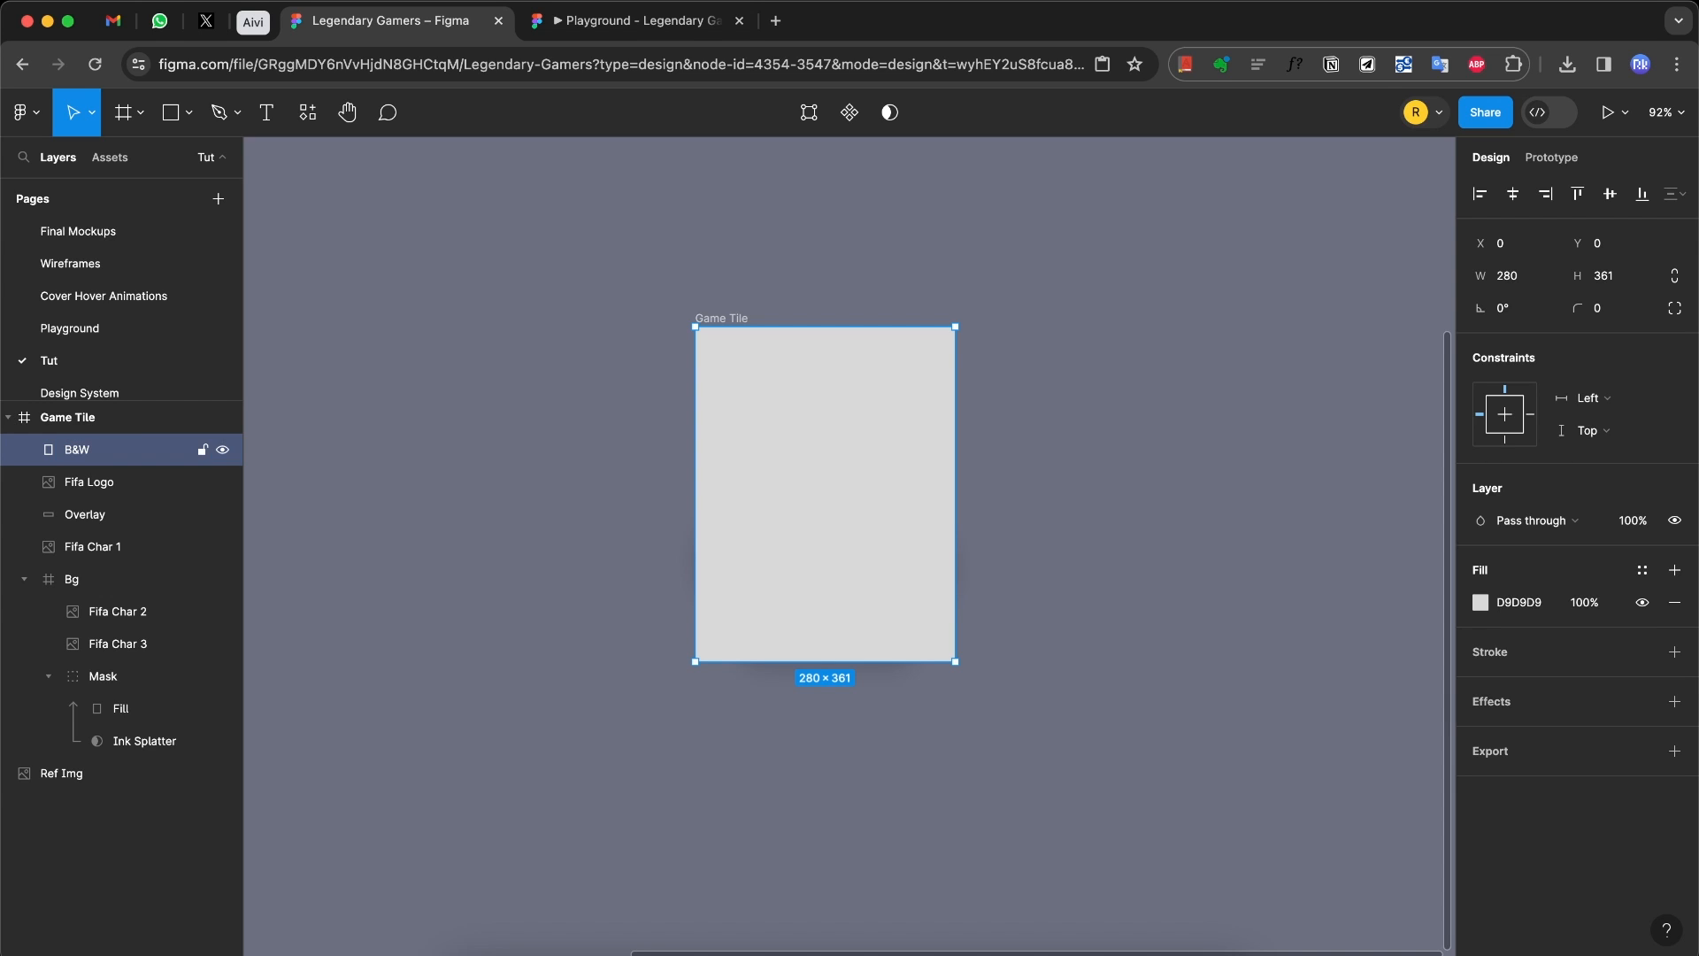
Step: Fill B&W with black 000000 and set its layer blend mode to Color
click(1519, 603)
text(0)
key(Return)
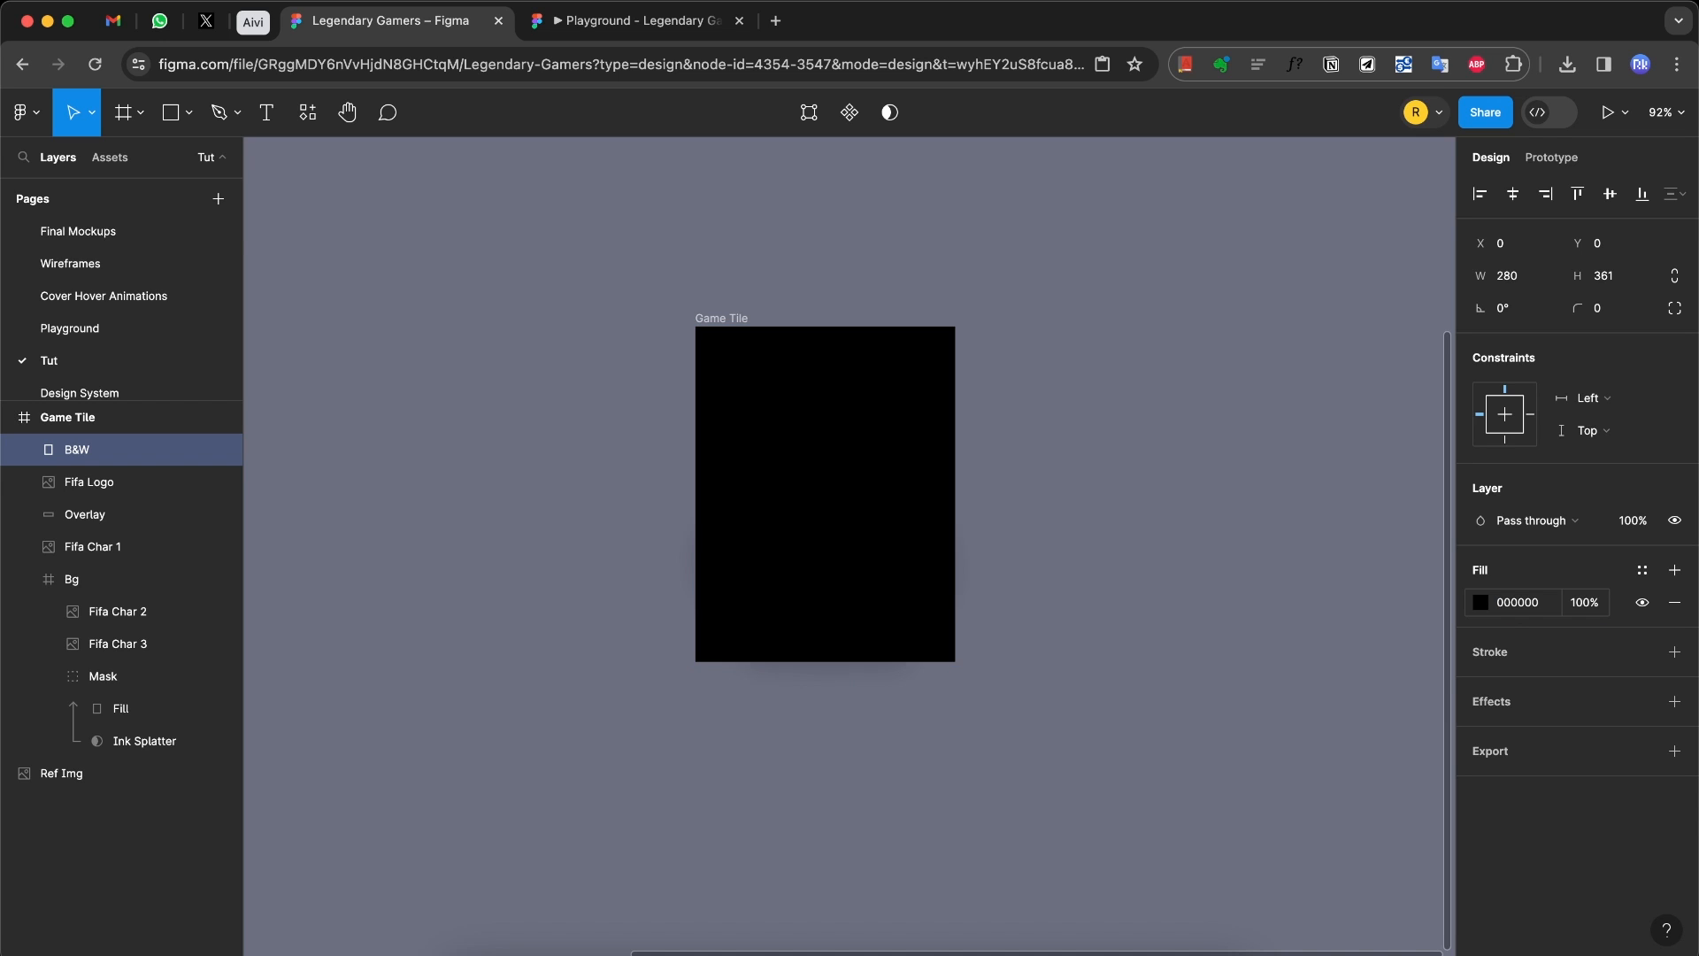
click(1548, 527)
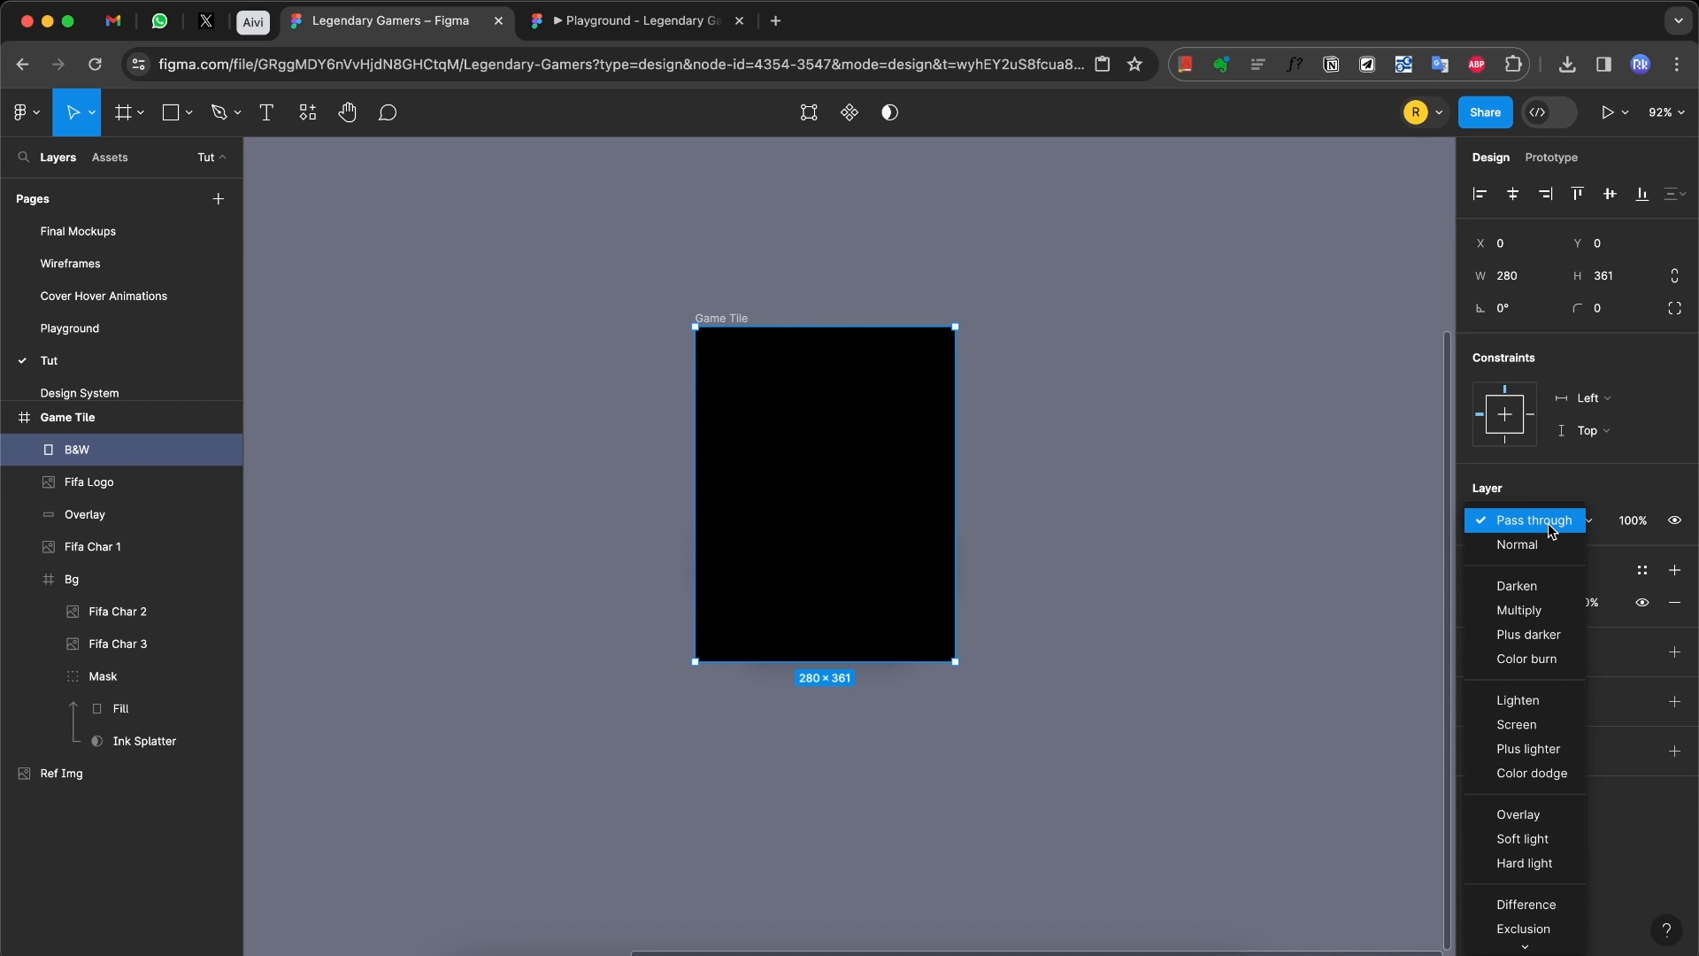
mouse_move(1529, 947)
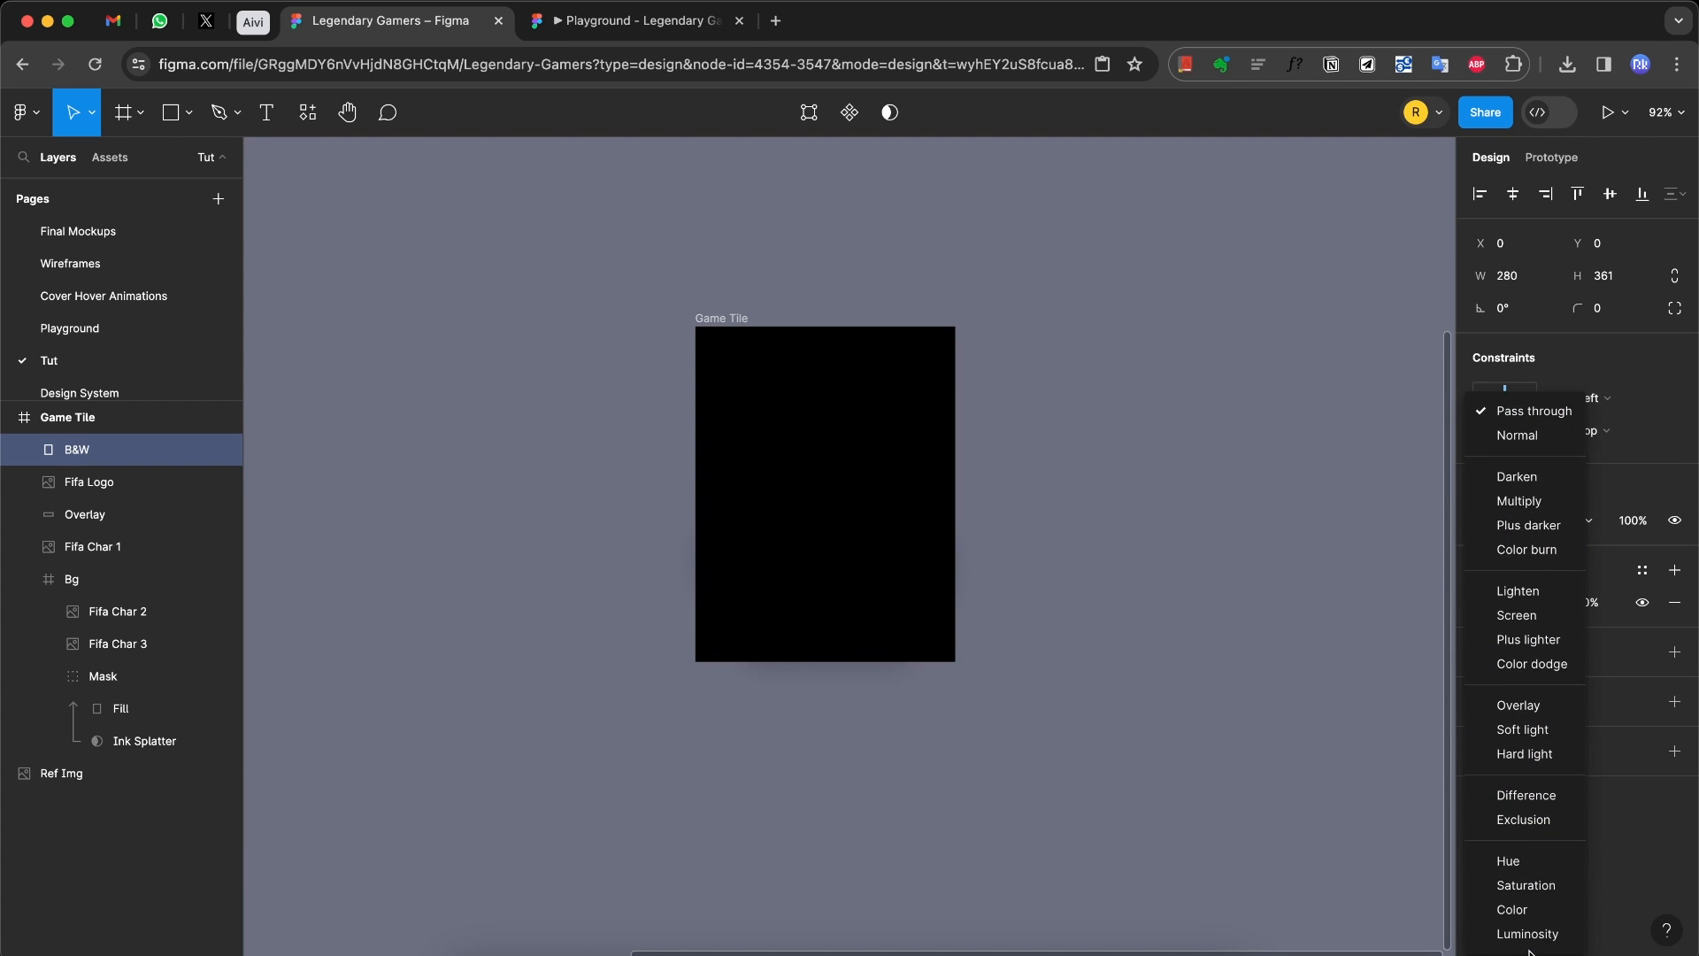
click(1526, 910)
Step: Turn Game Tile into a component and add a second variant named Hover
click(741, 320)
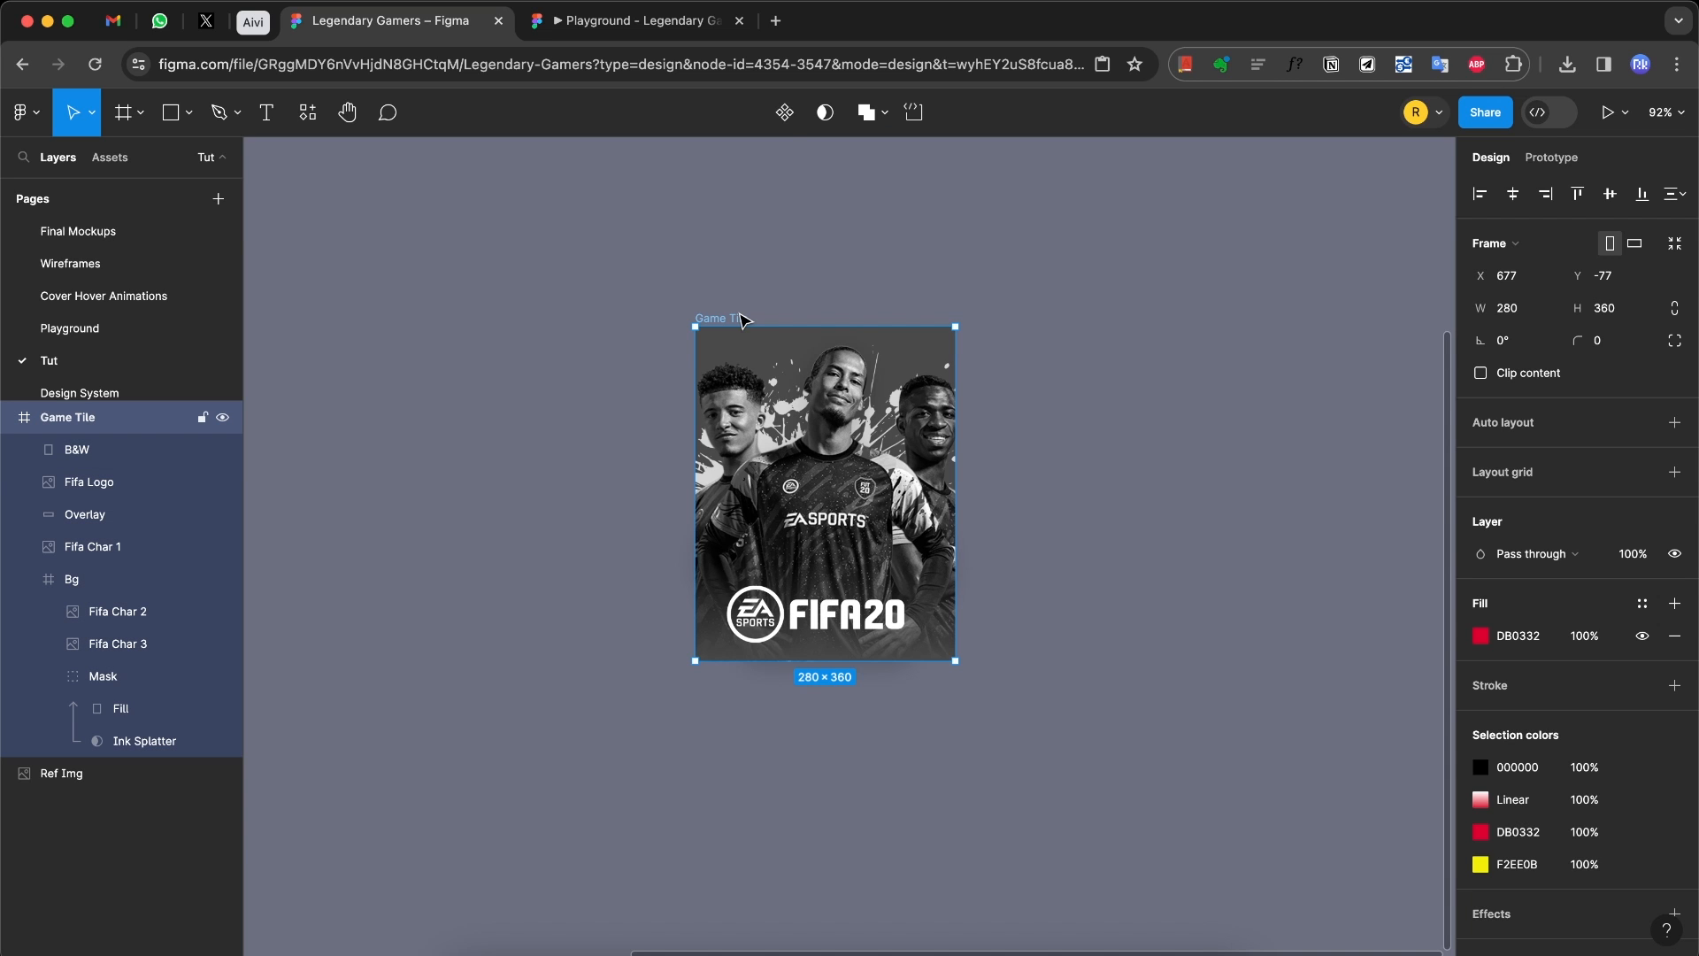
click(785, 113)
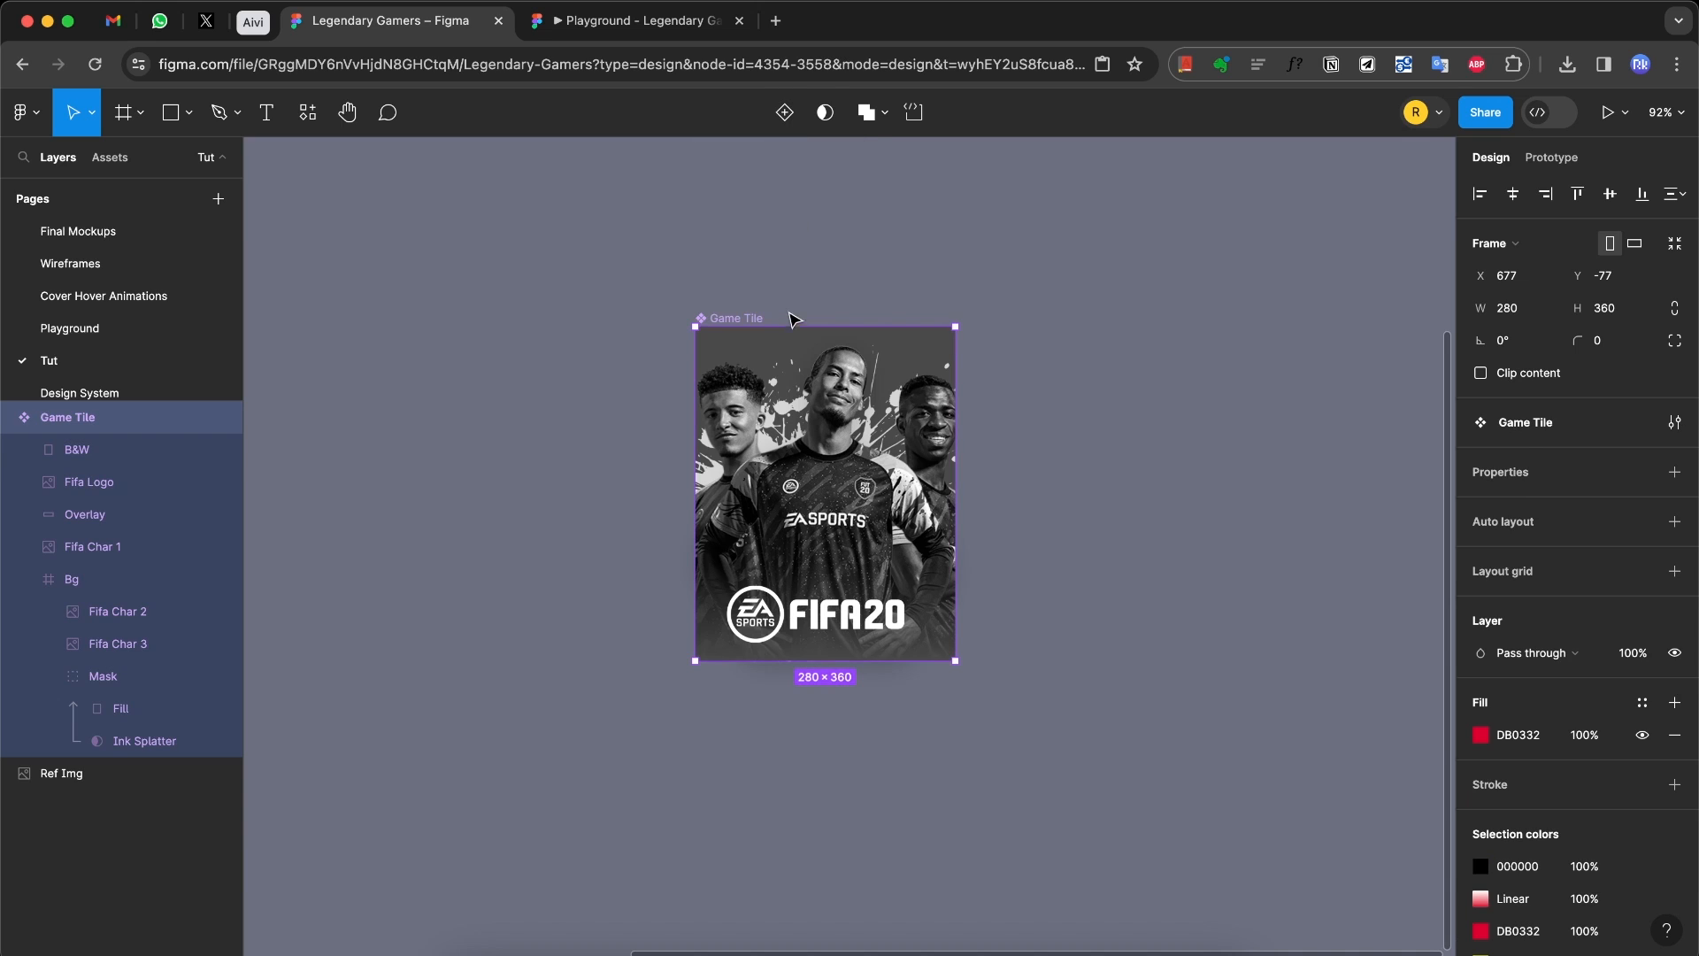
click(785, 114)
text(Hover)
key(Return)
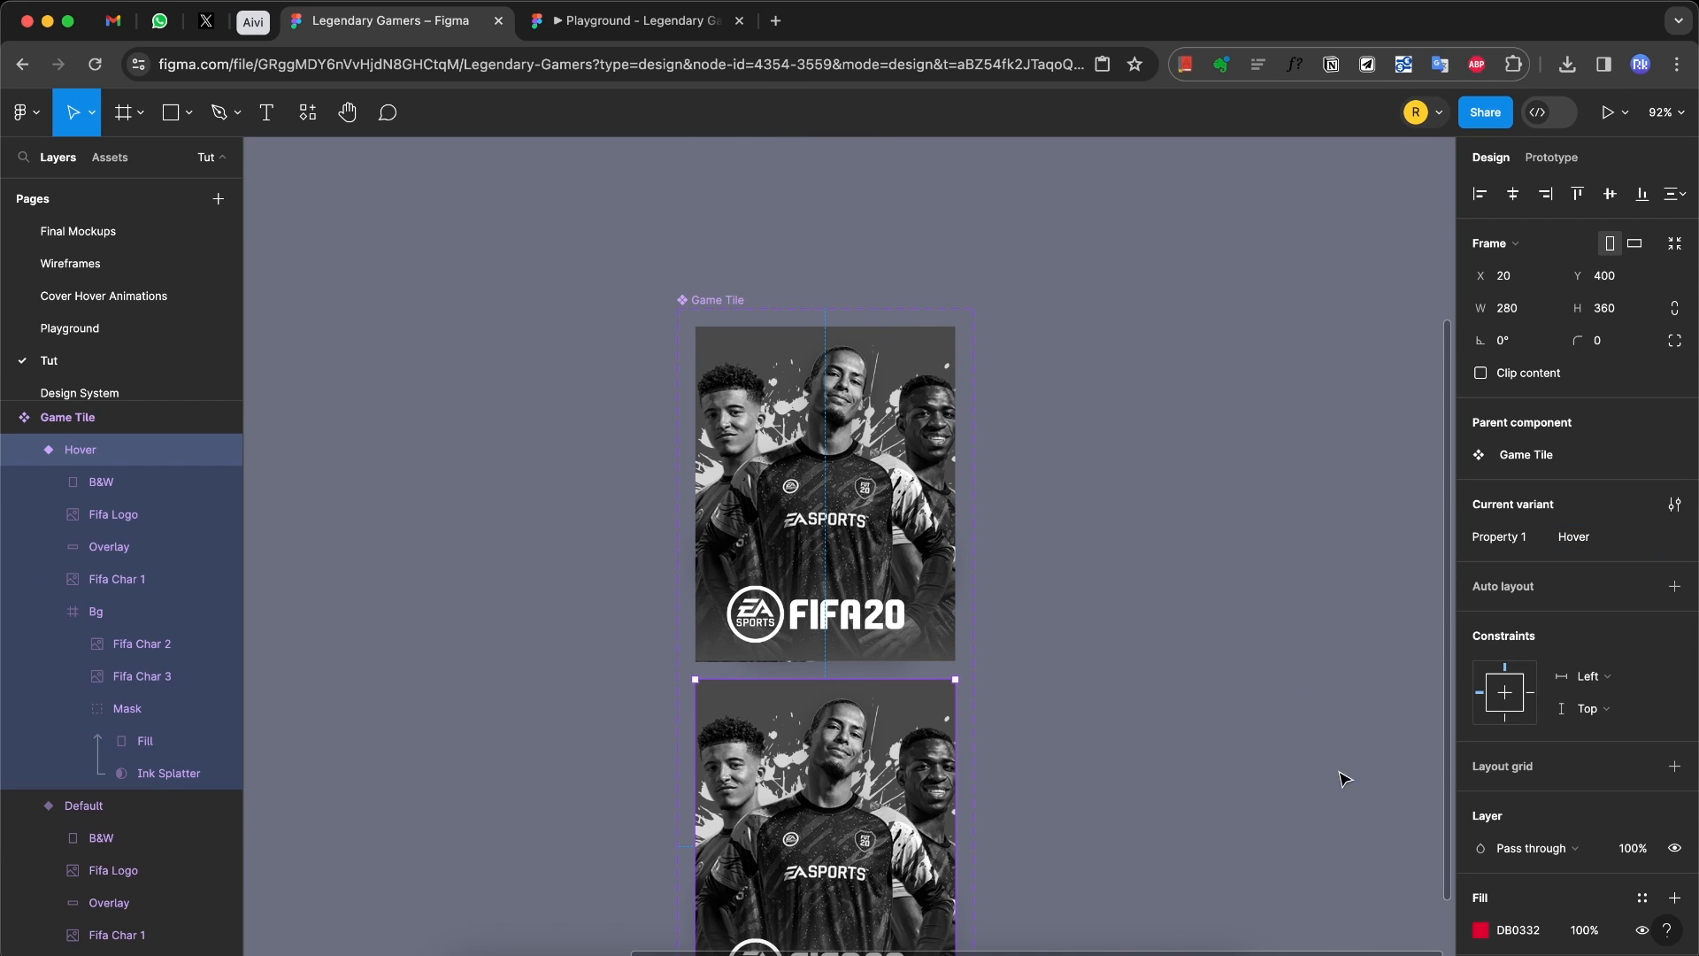
Step: Rename the Game Tile component's variant property as State
scroll(1177, 565, down, 4)
double_click(1507, 536)
text(State)
key(Return)
click(1015, 659)
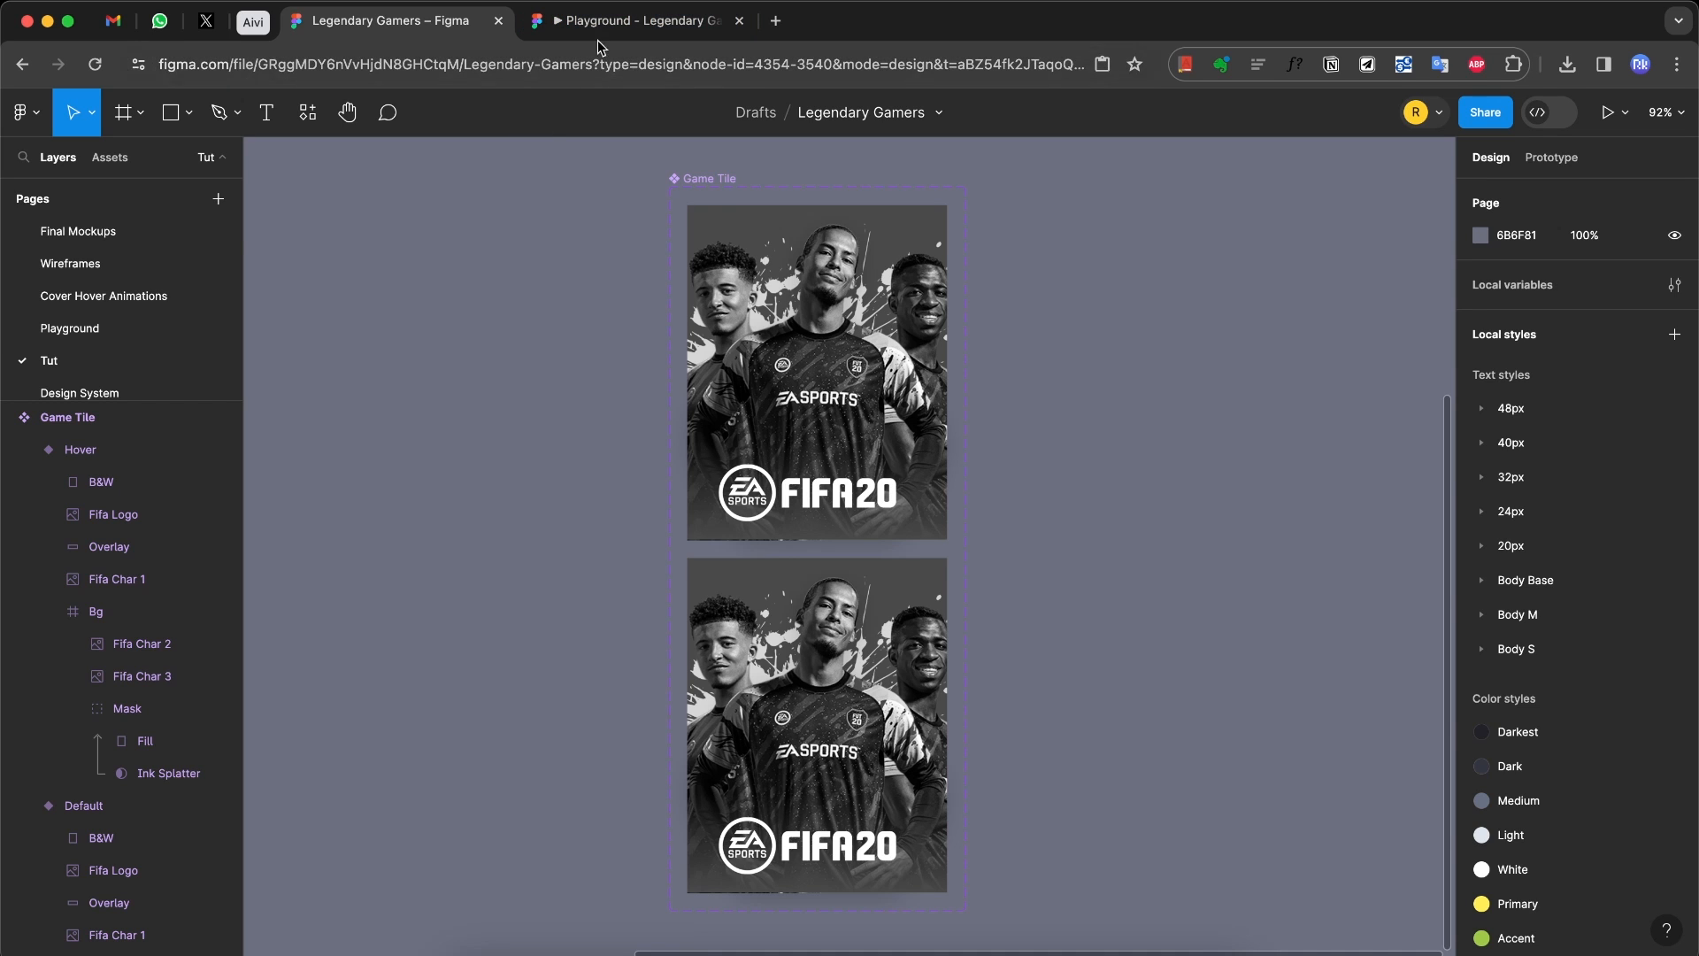
Step: Check the Playground prototype for reference and hide the B&W layer in the Hover variant
click(620, 21)
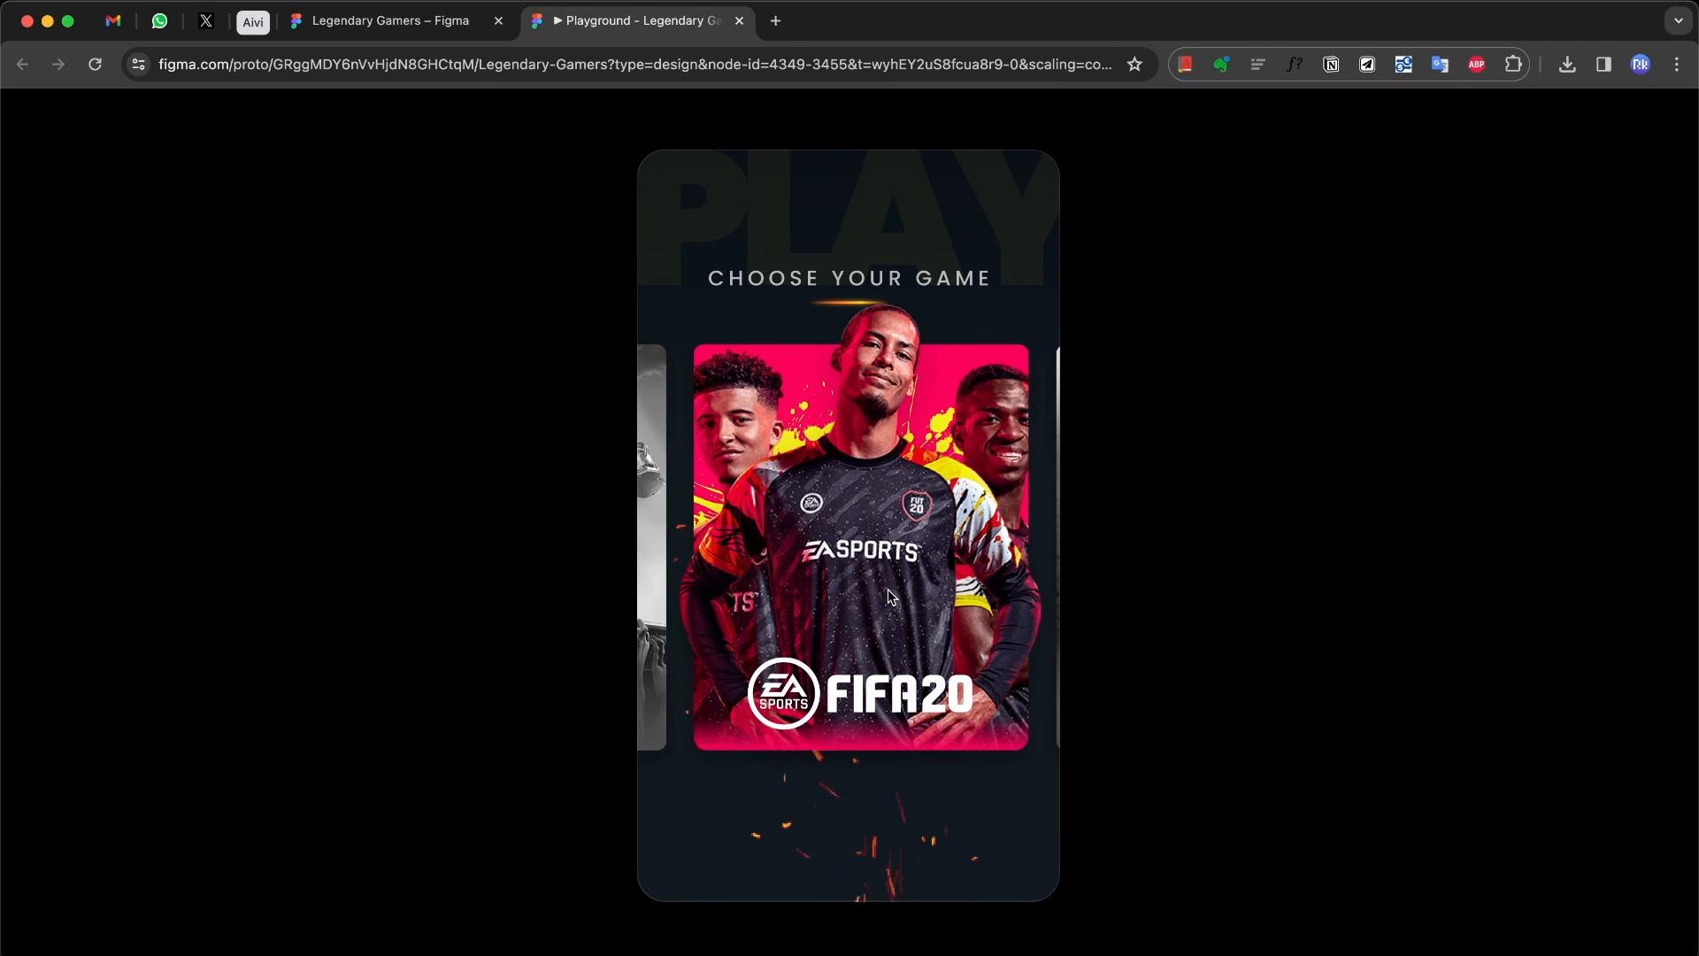
key(ctrl+shift+Tab)
super+click(848, 657)
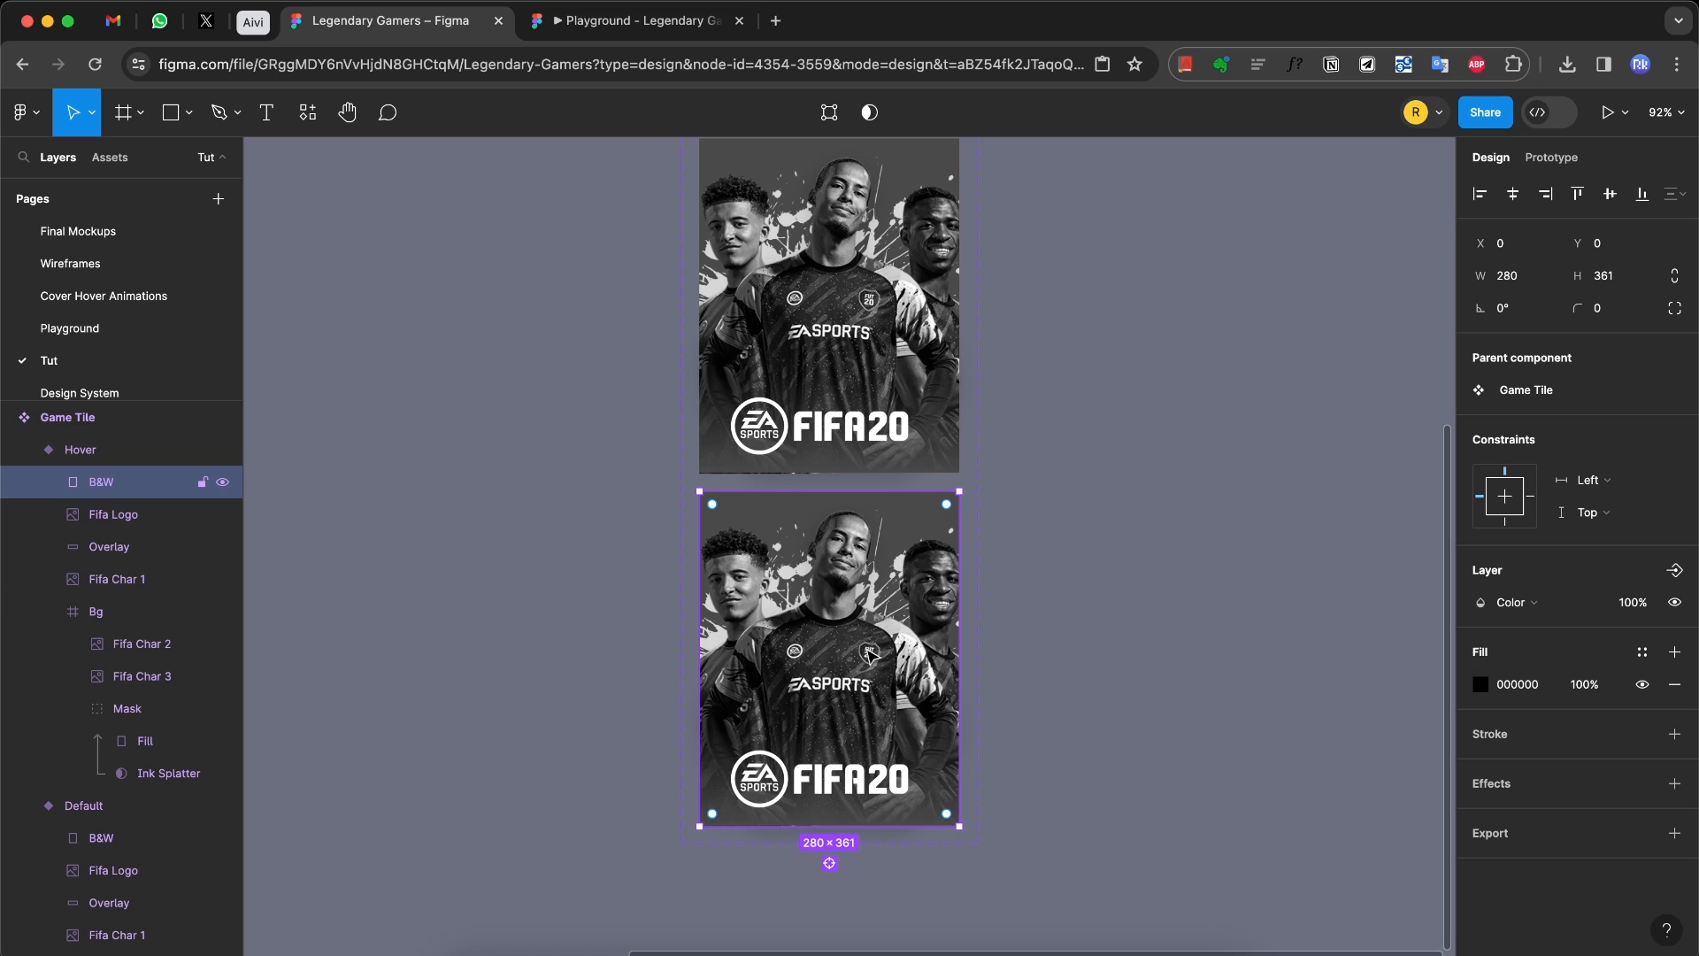
click(223, 483)
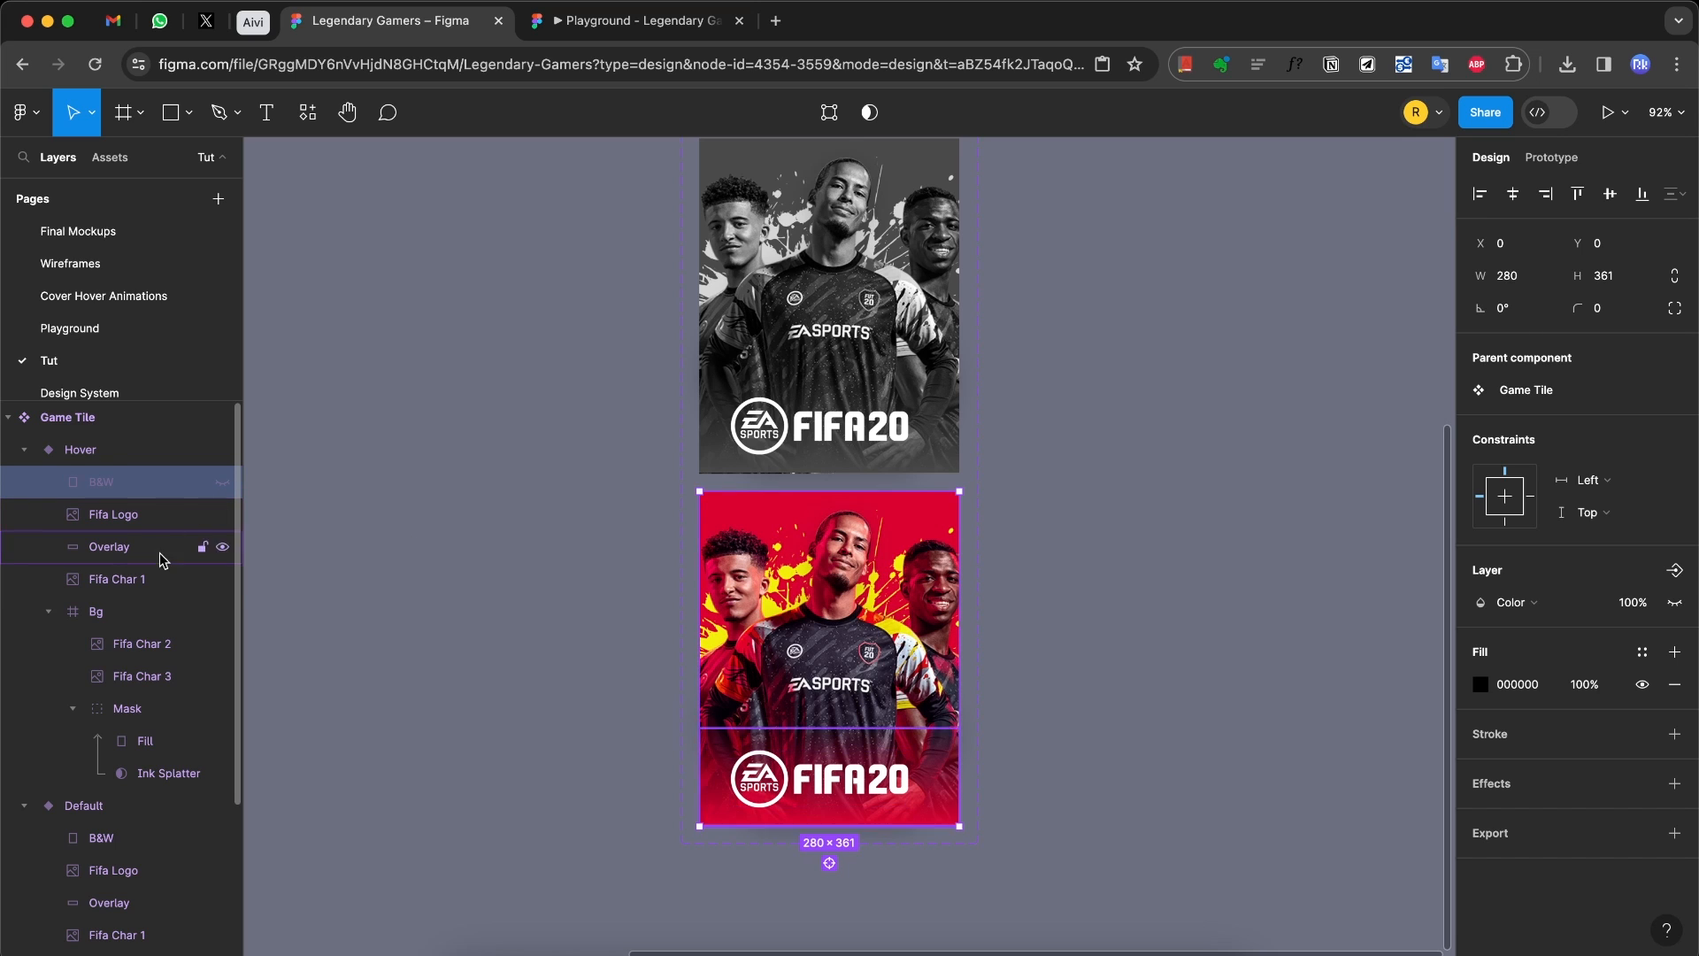
Step: Enlarge Fifa Char 1 in the Hover variant to about 308 × 379 and centre it horizontally on the tile
click(161, 586)
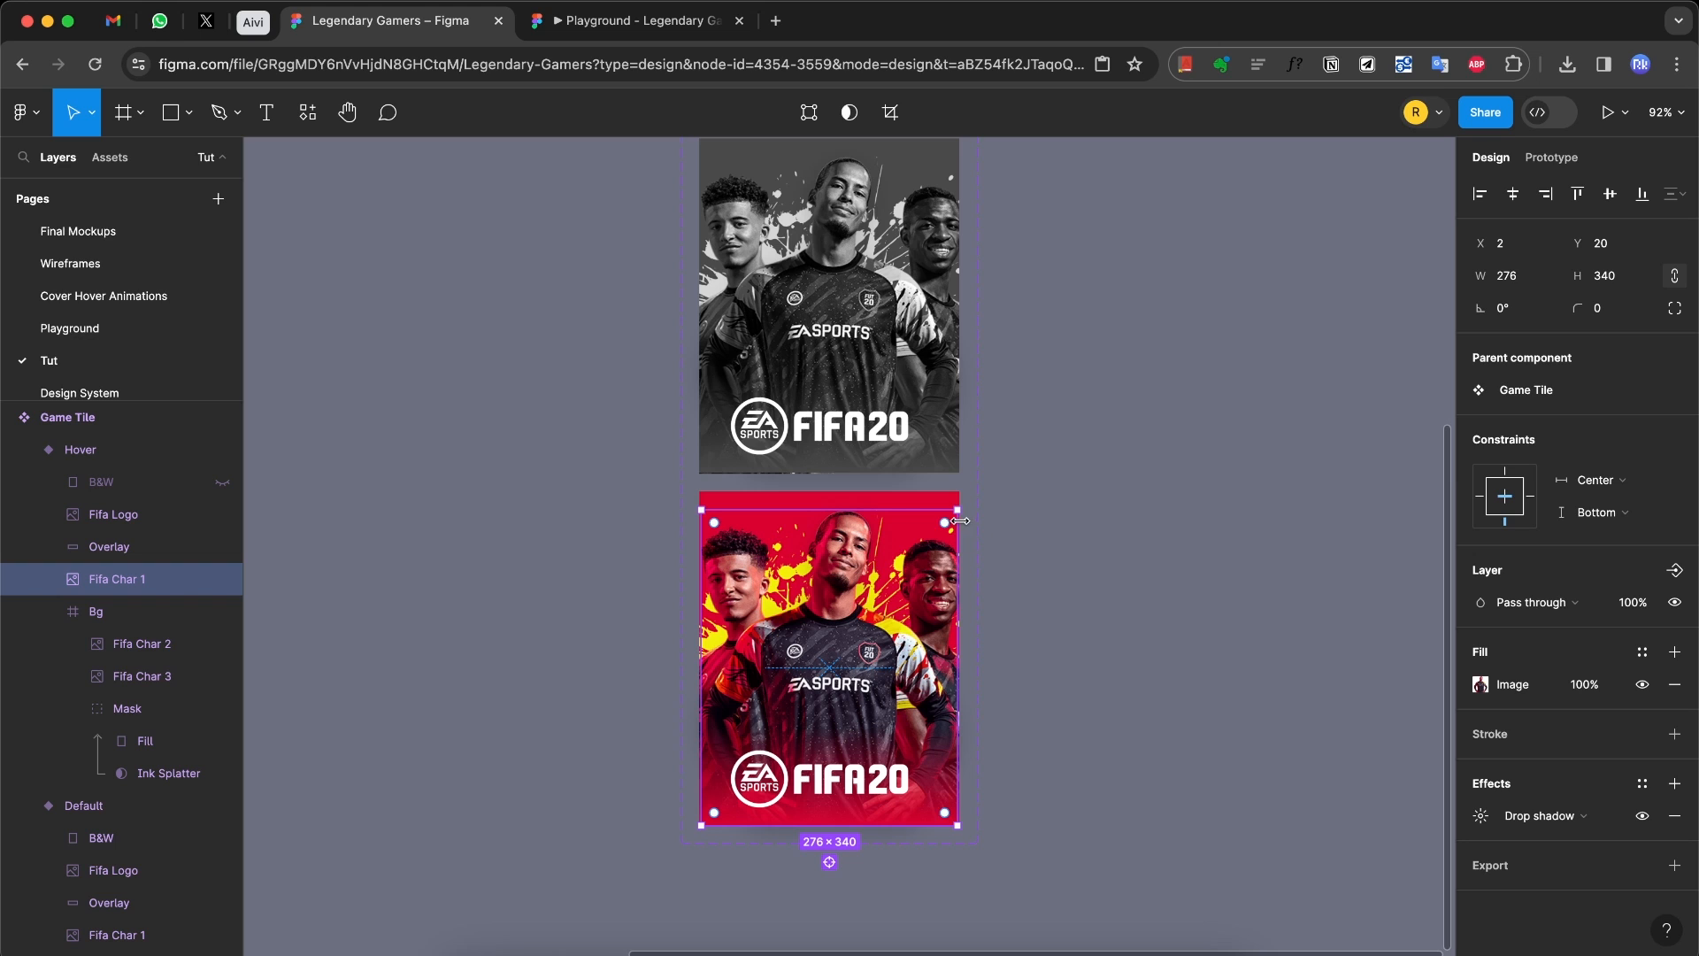
drag(958, 512, 979, 474)
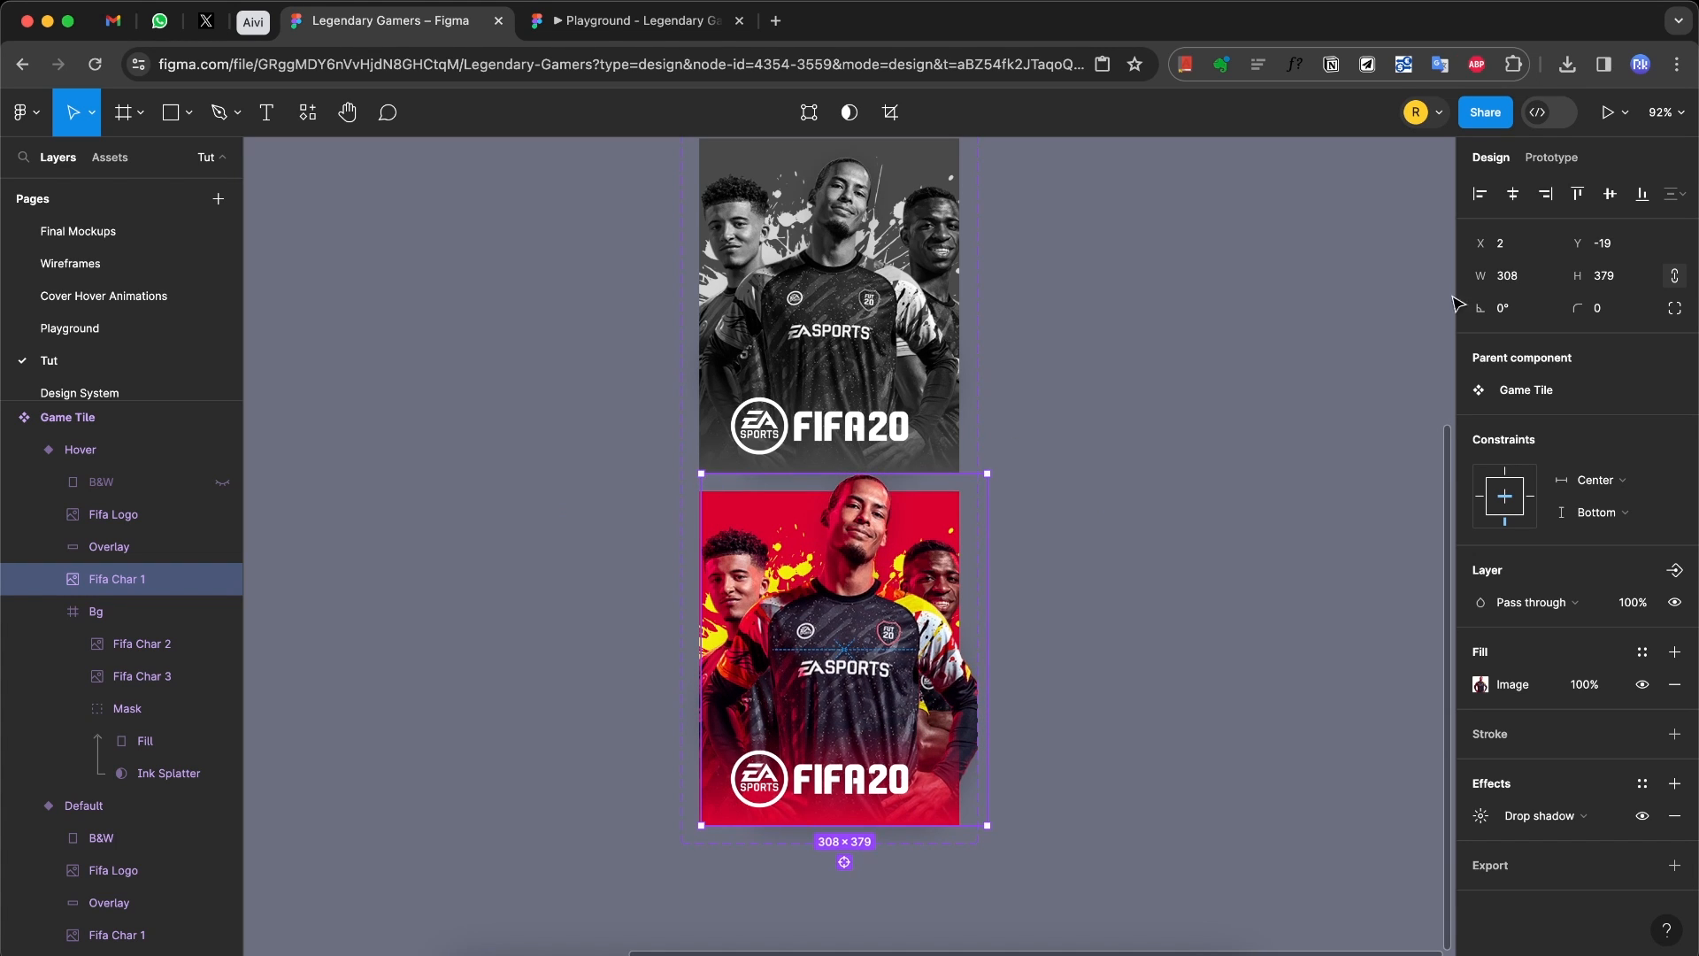
click(1513, 194)
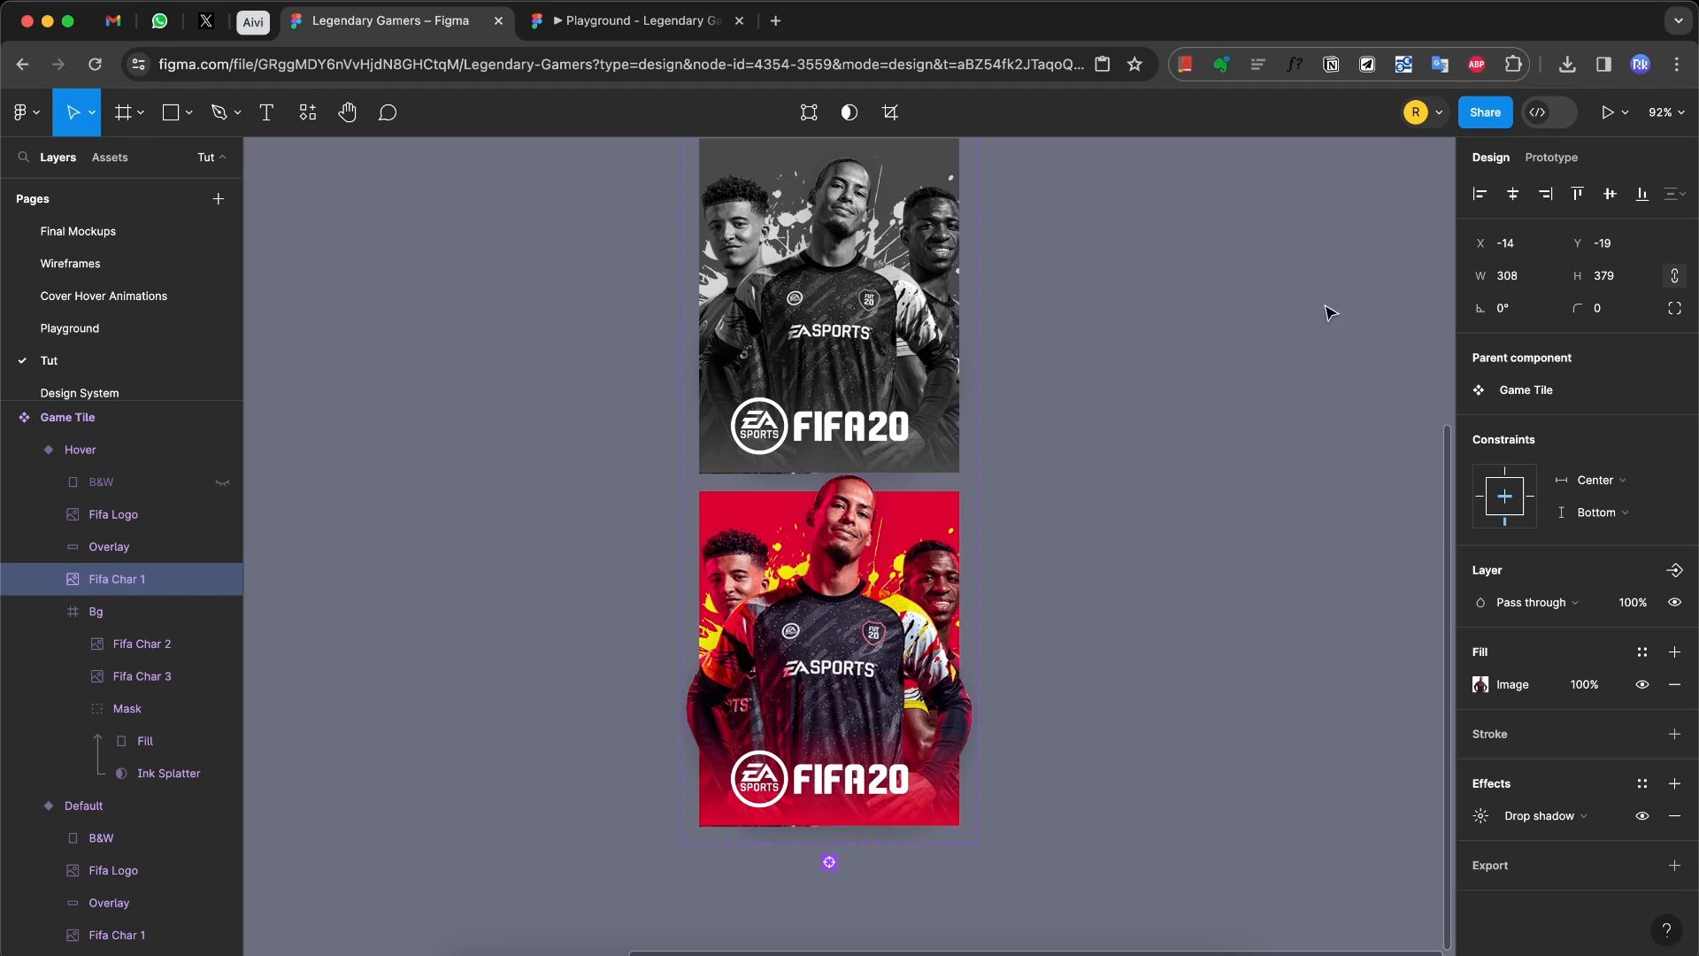
click(1167, 421)
Step: In the Hover variant, move Fifa Char 2 inward to X 148 and Fifa Char 3 to X -19, Y 27
scroll(1166, 421, up, 3)
click(723, 235)
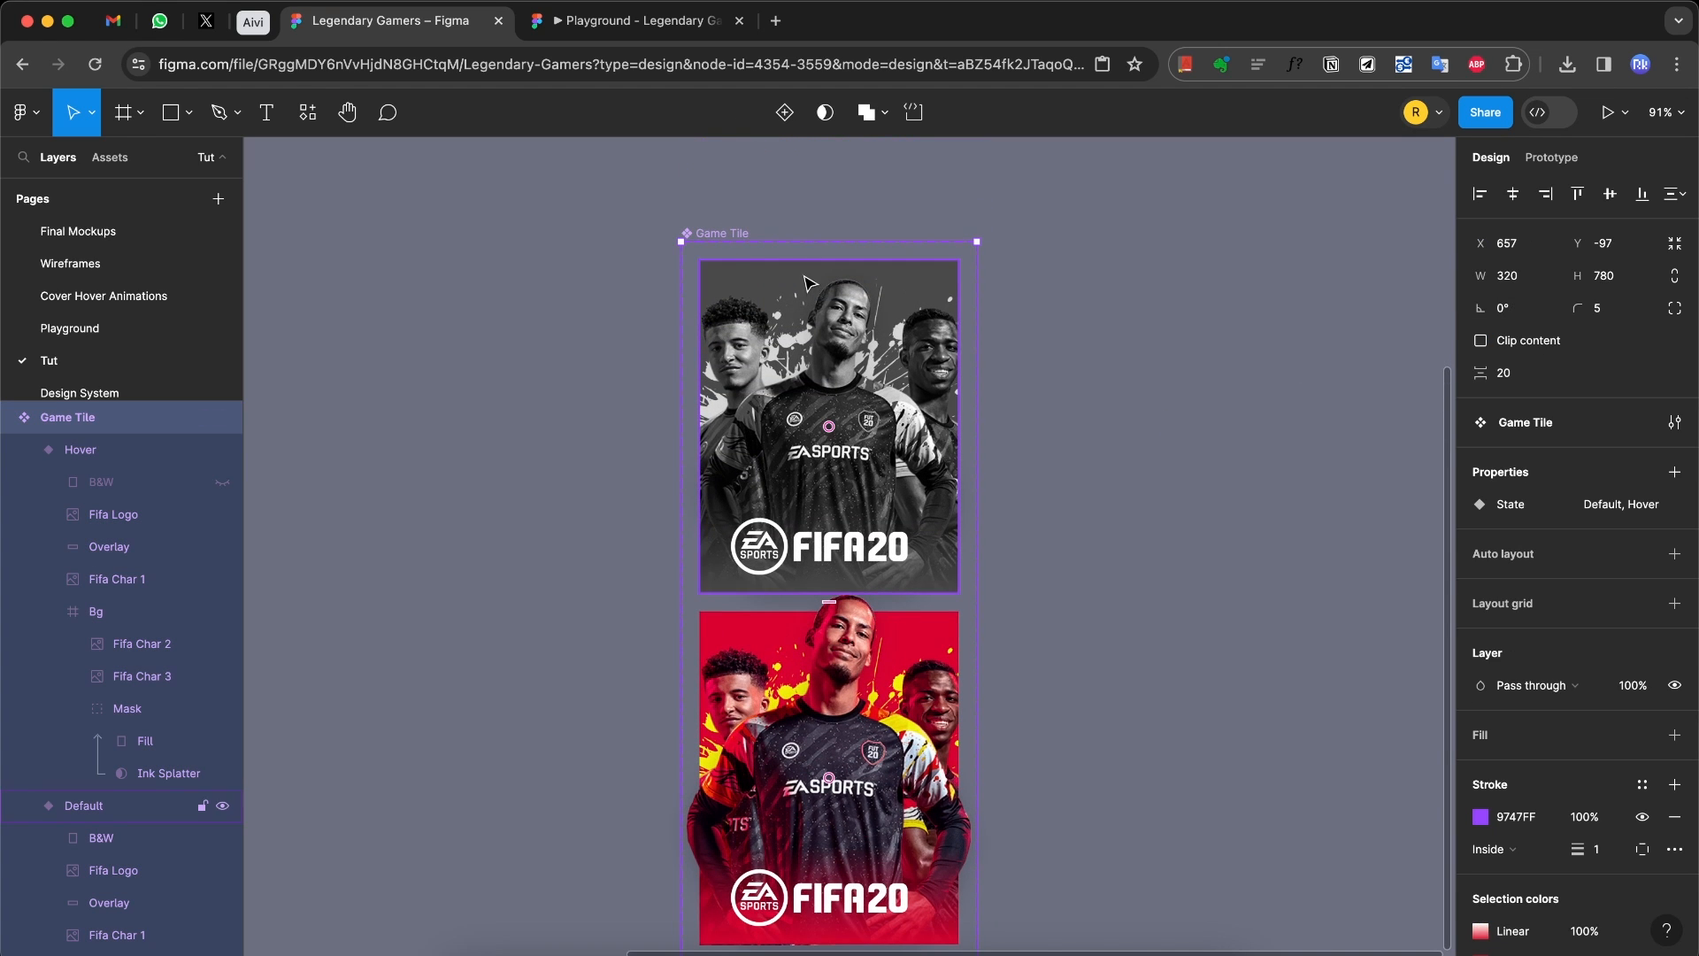
scroll(786, 659, up, 3)
scroll(786, 659, down, 2)
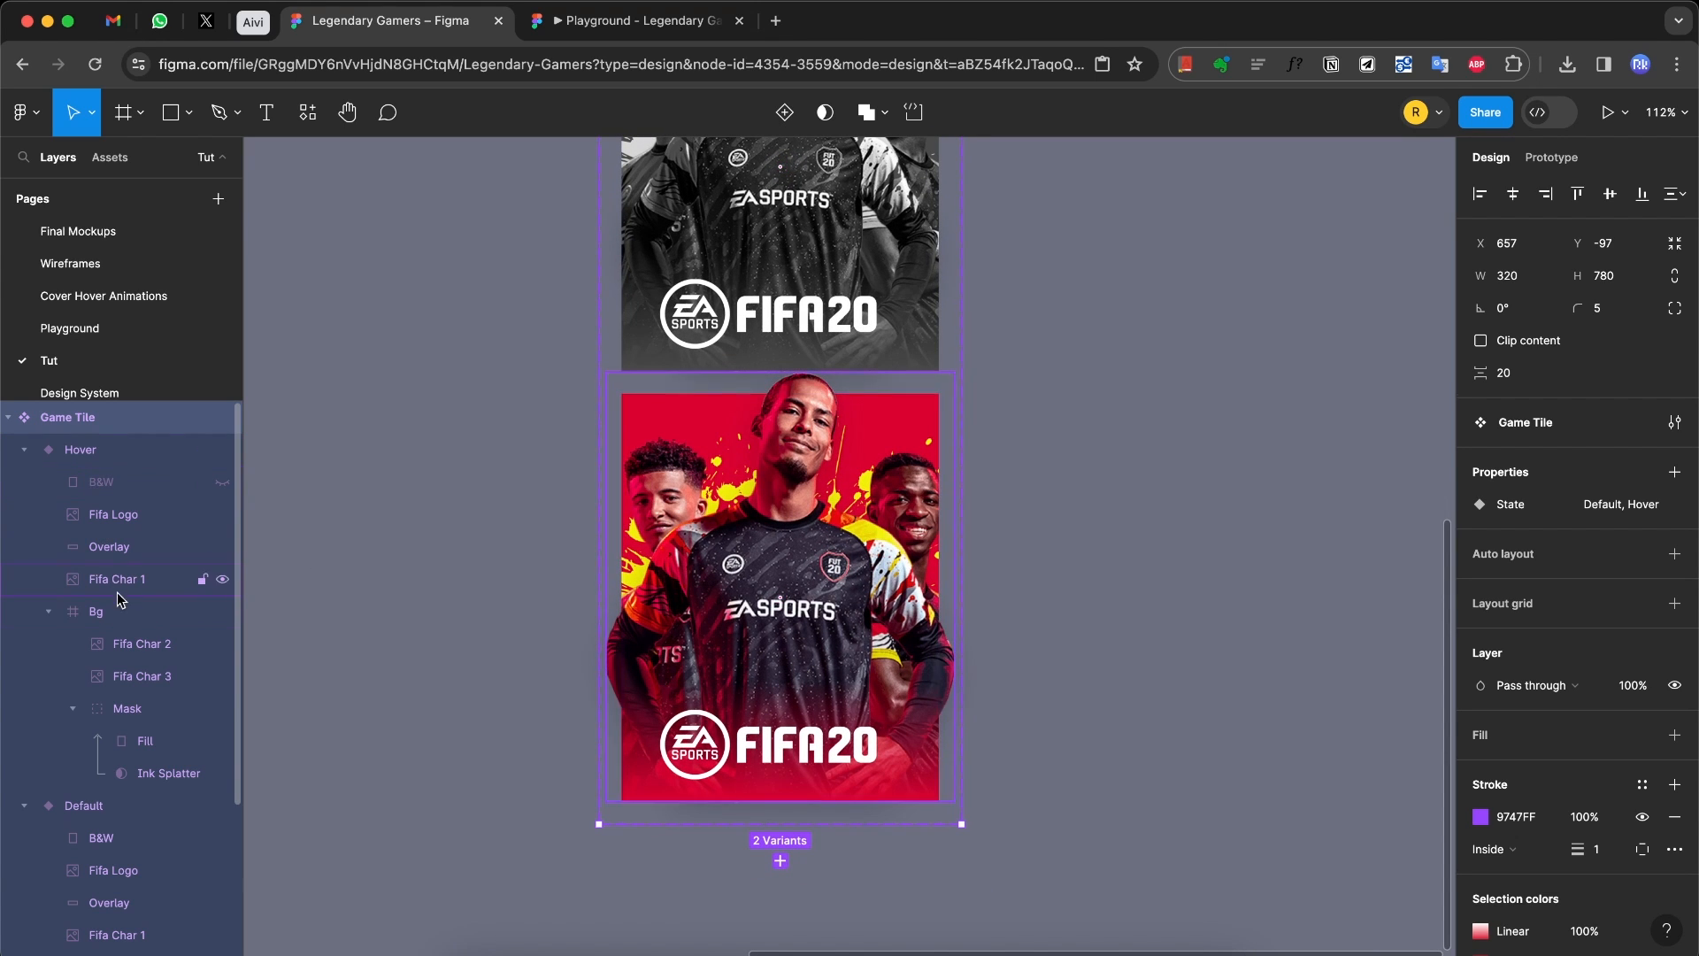
click(130, 649)
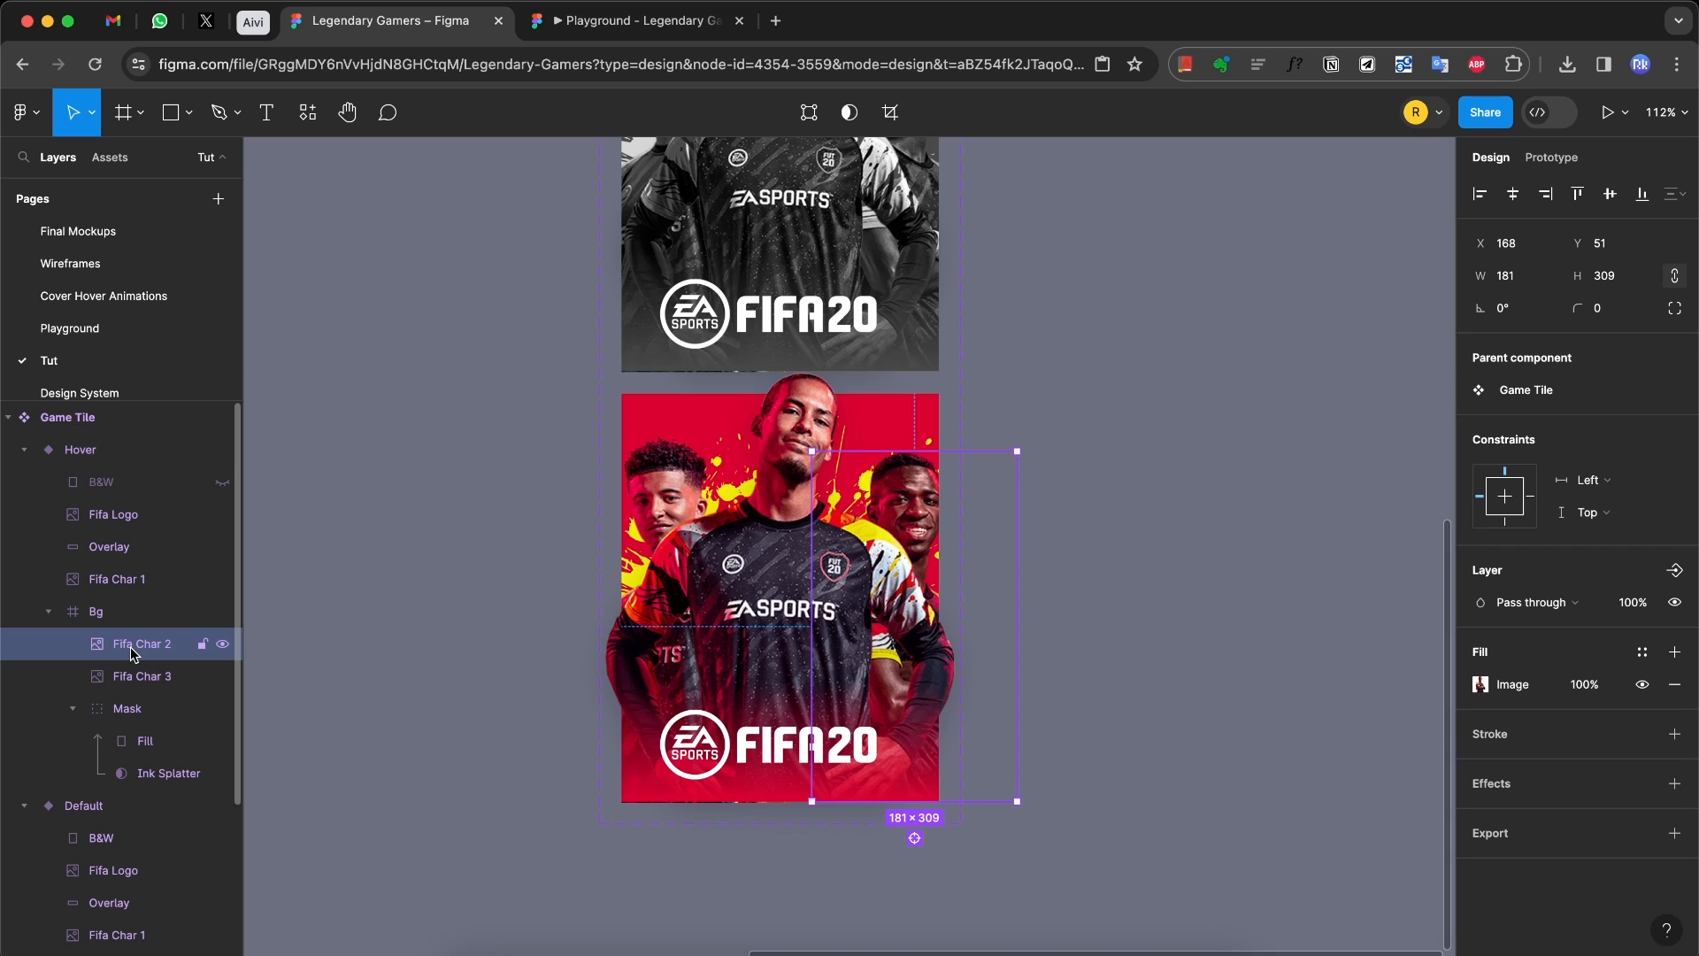
key(shift+Right)
key(shift+Left)
key(shift+Left)
key(shift+Left)
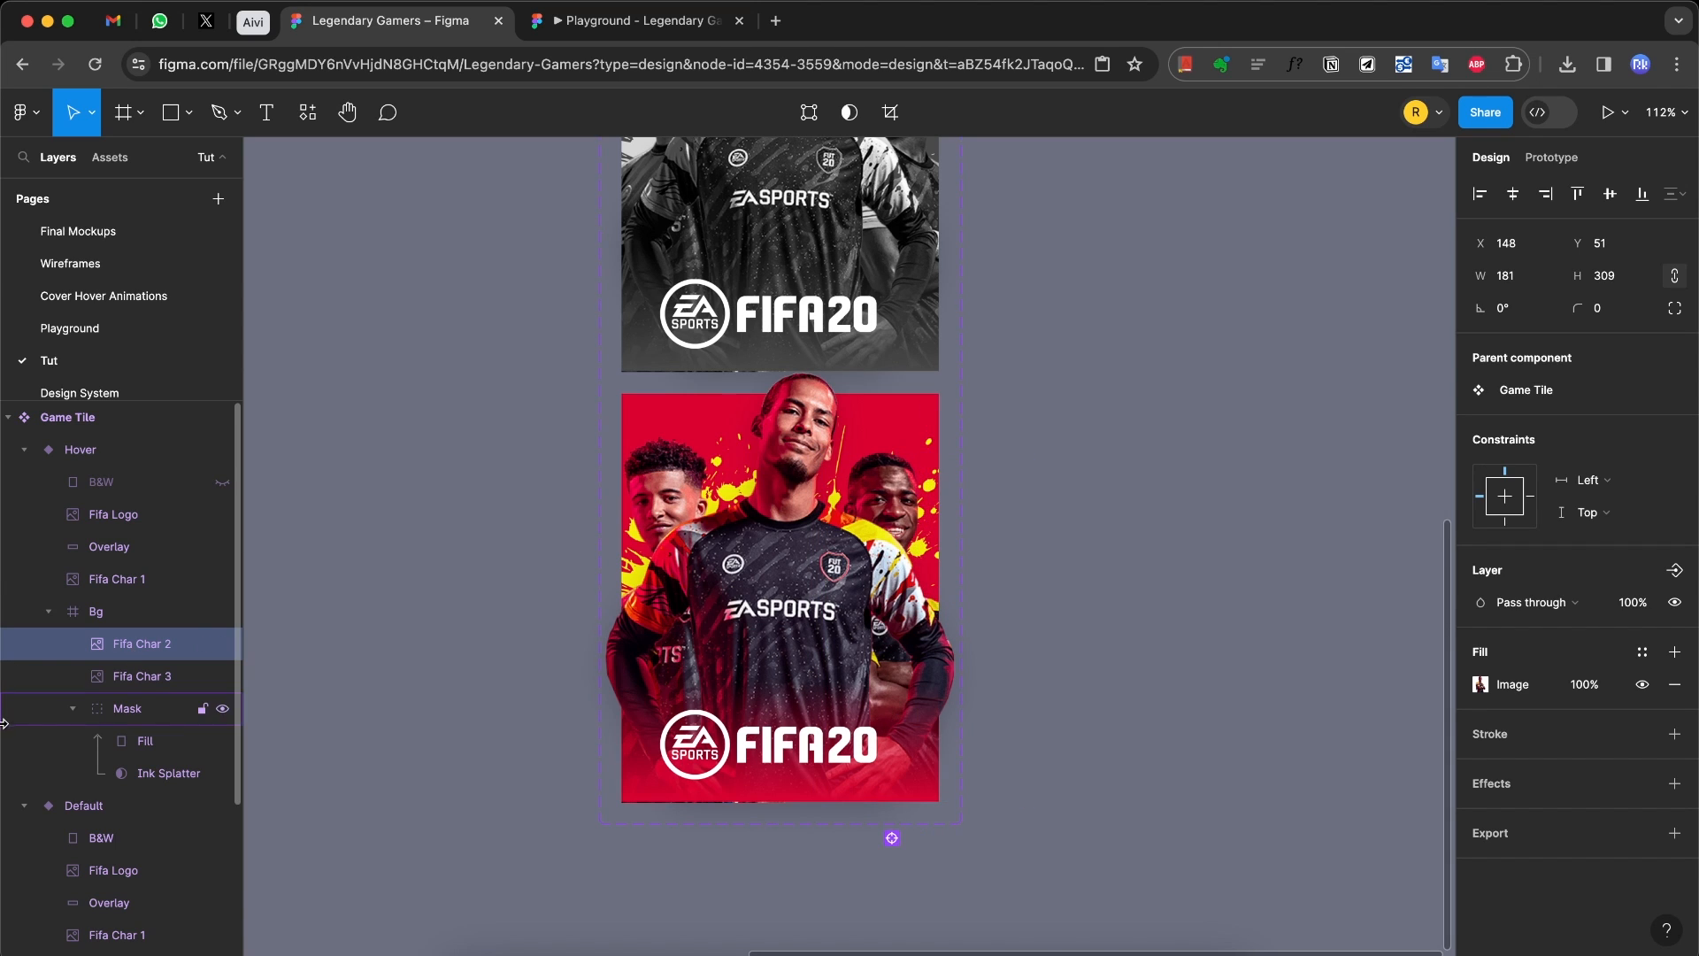
click(125, 676)
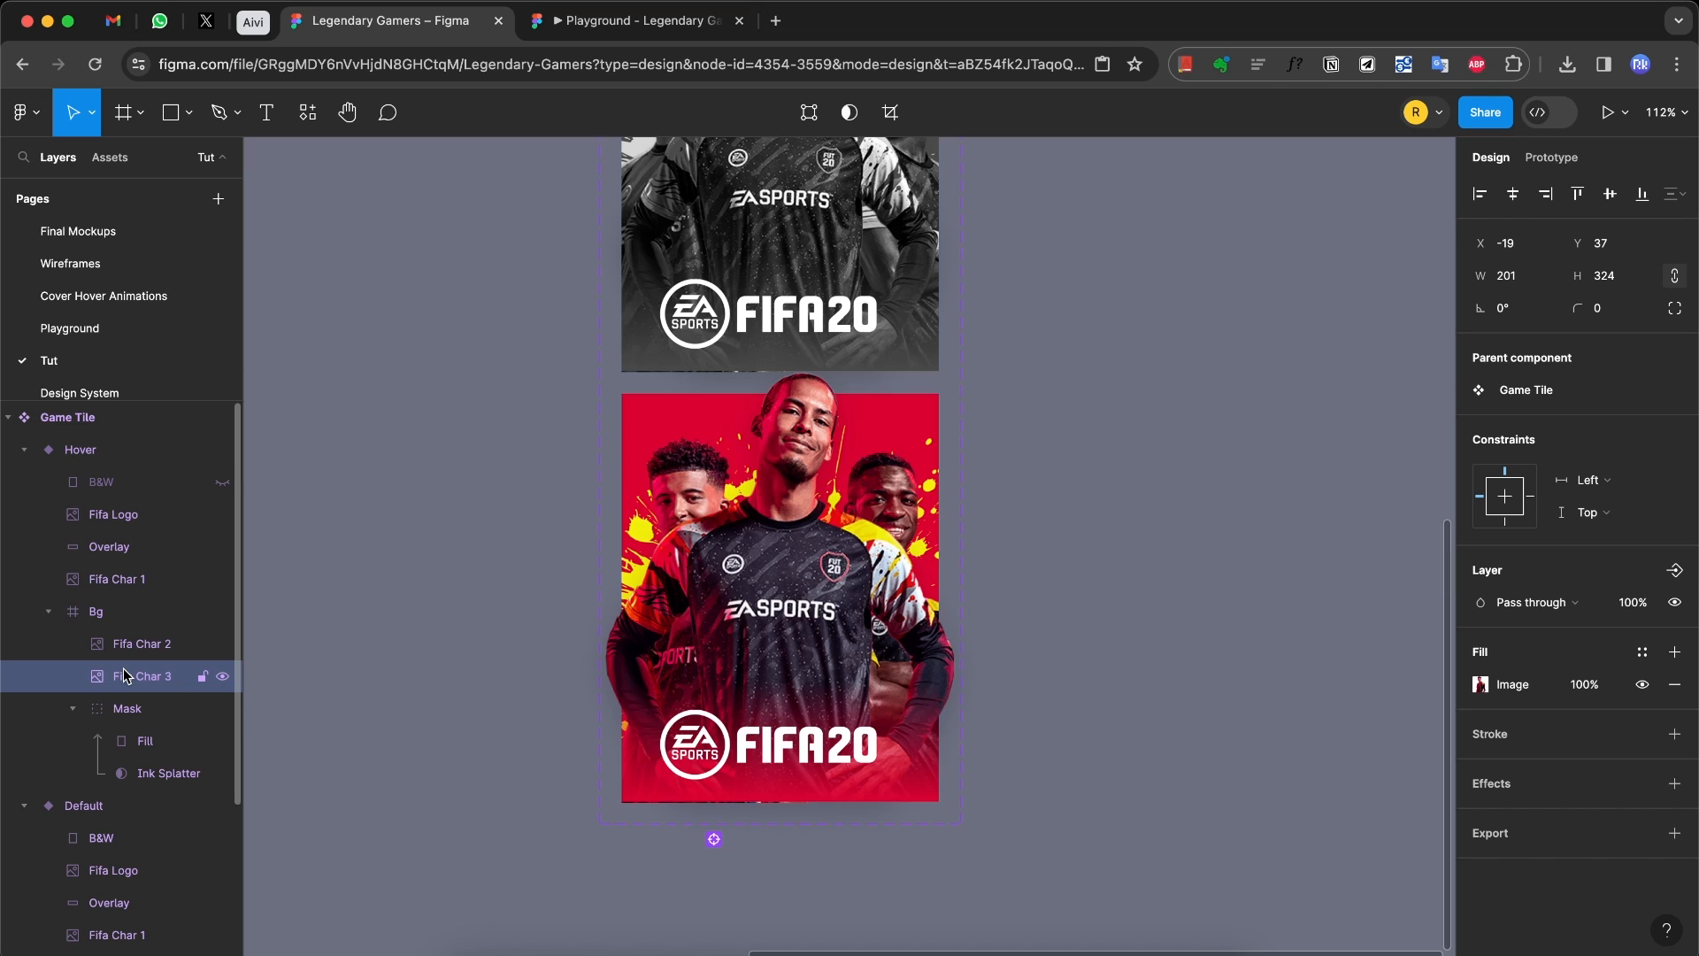
key(shift+Up)
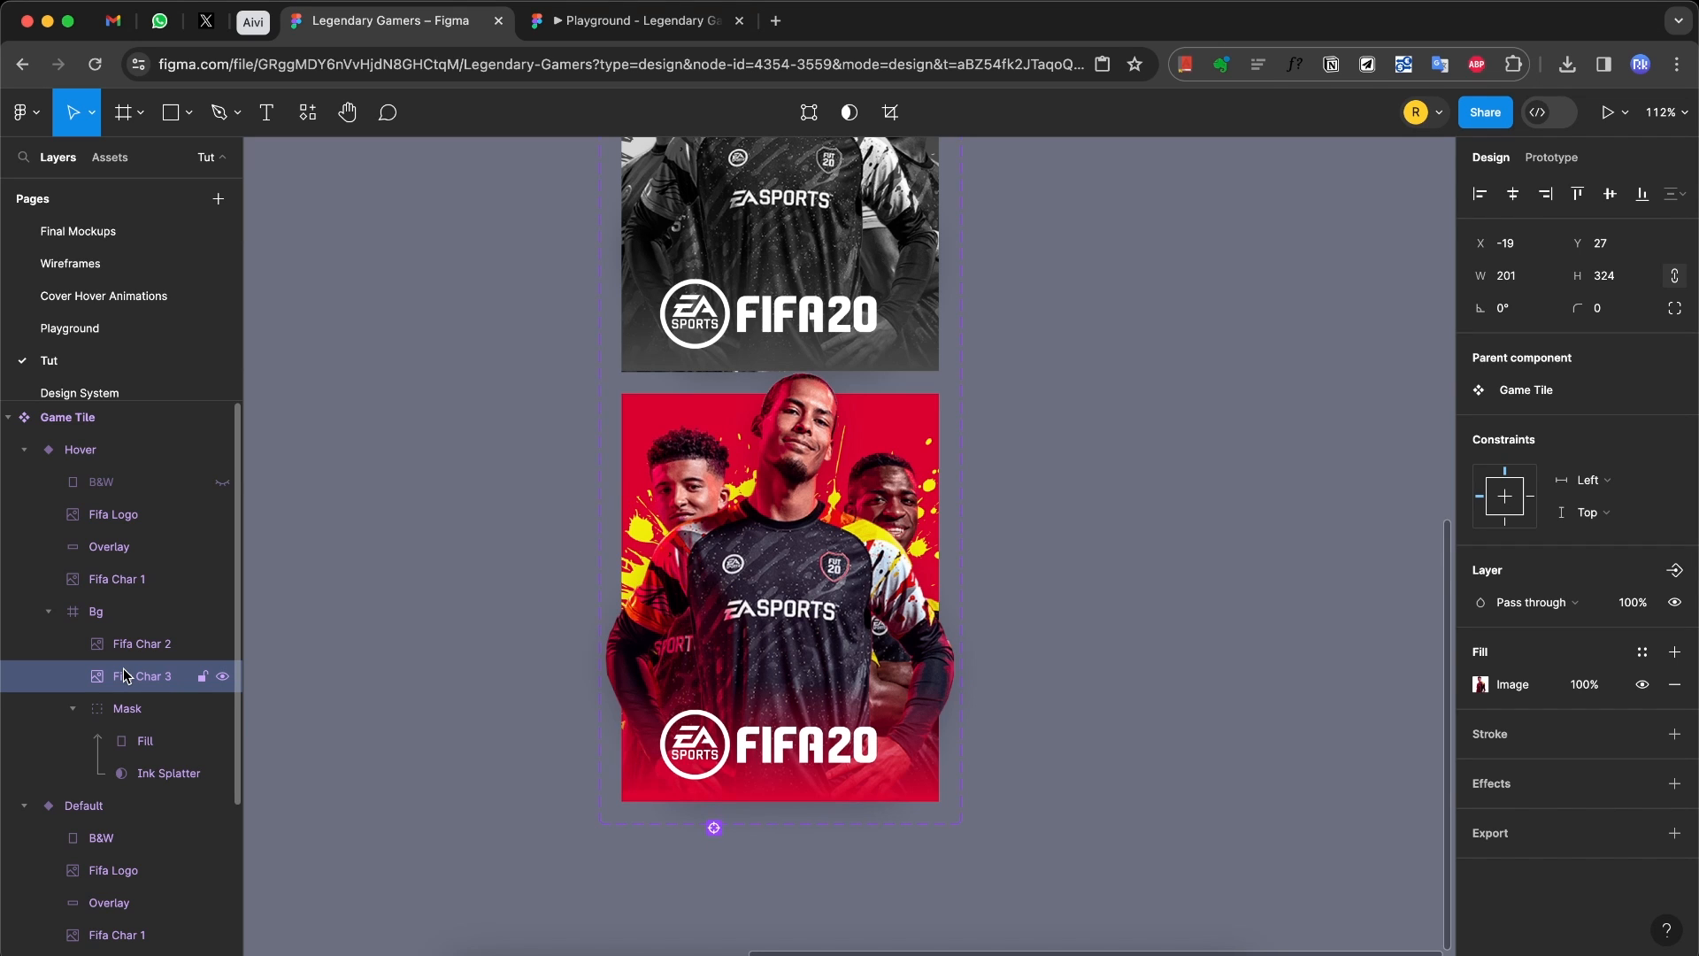
Step: Move the solid red stop of the Hover variant's Overlay gradient slightly upward
click(940, 777)
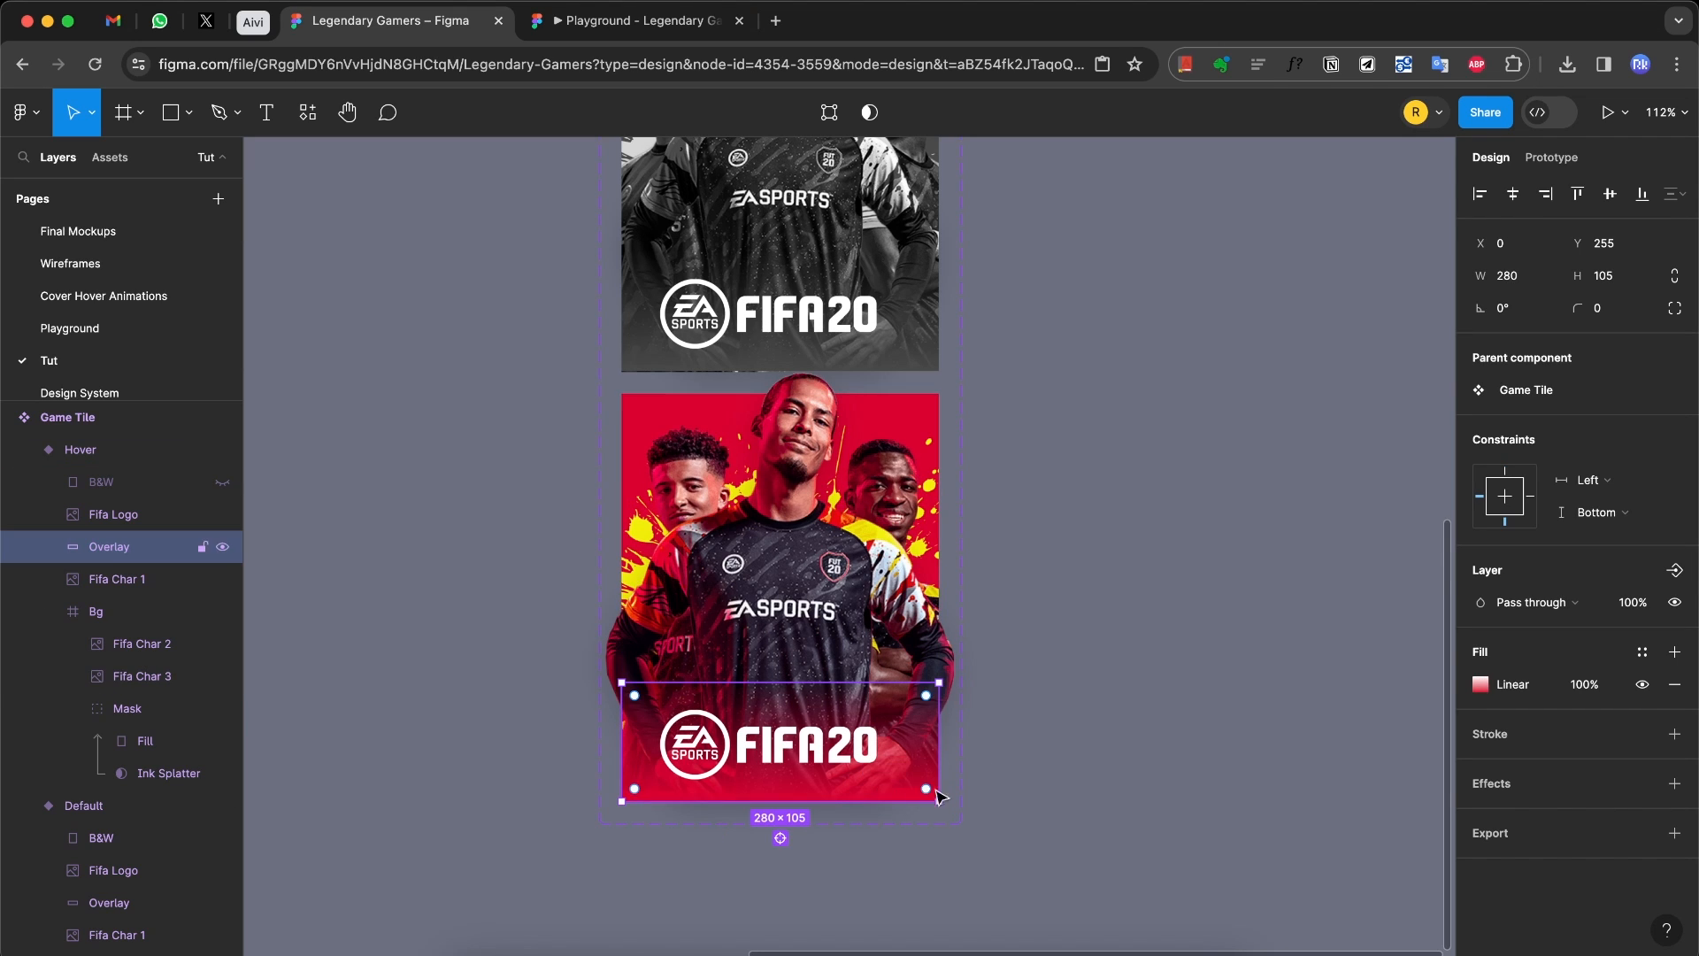
click(1484, 687)
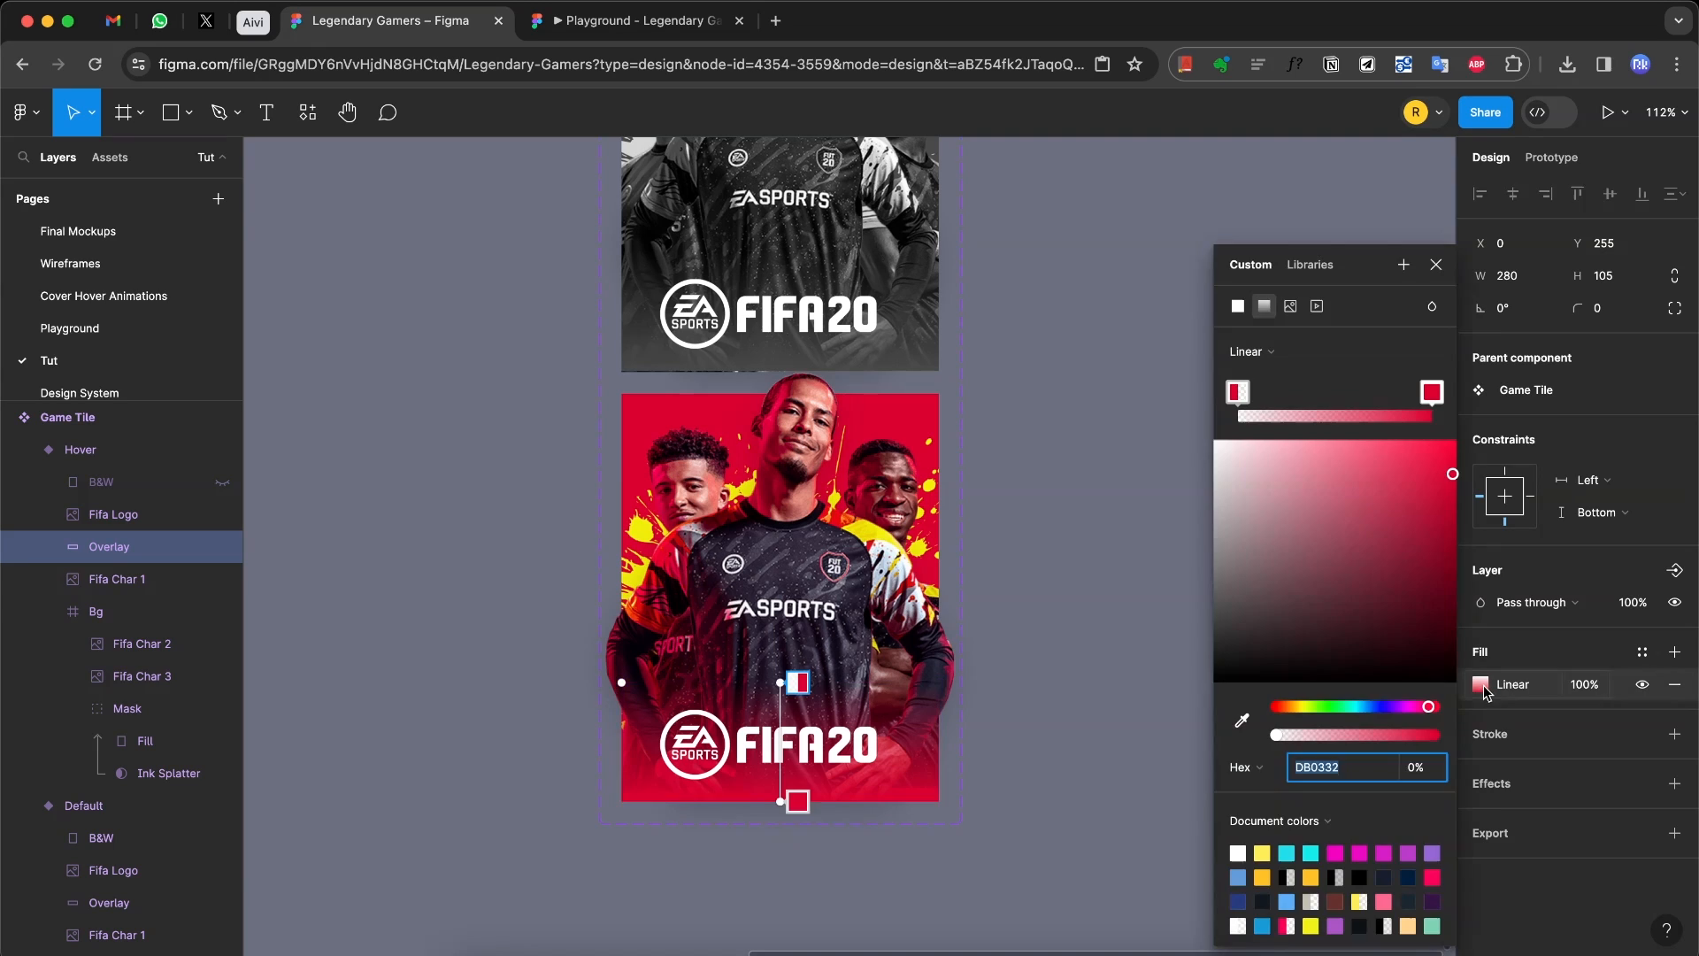
drag(777, 797, 777, 785)
Step: Scale the Hover variant's Ink Splatter mask up from its centre to about 683 × 378
click(146, 772)
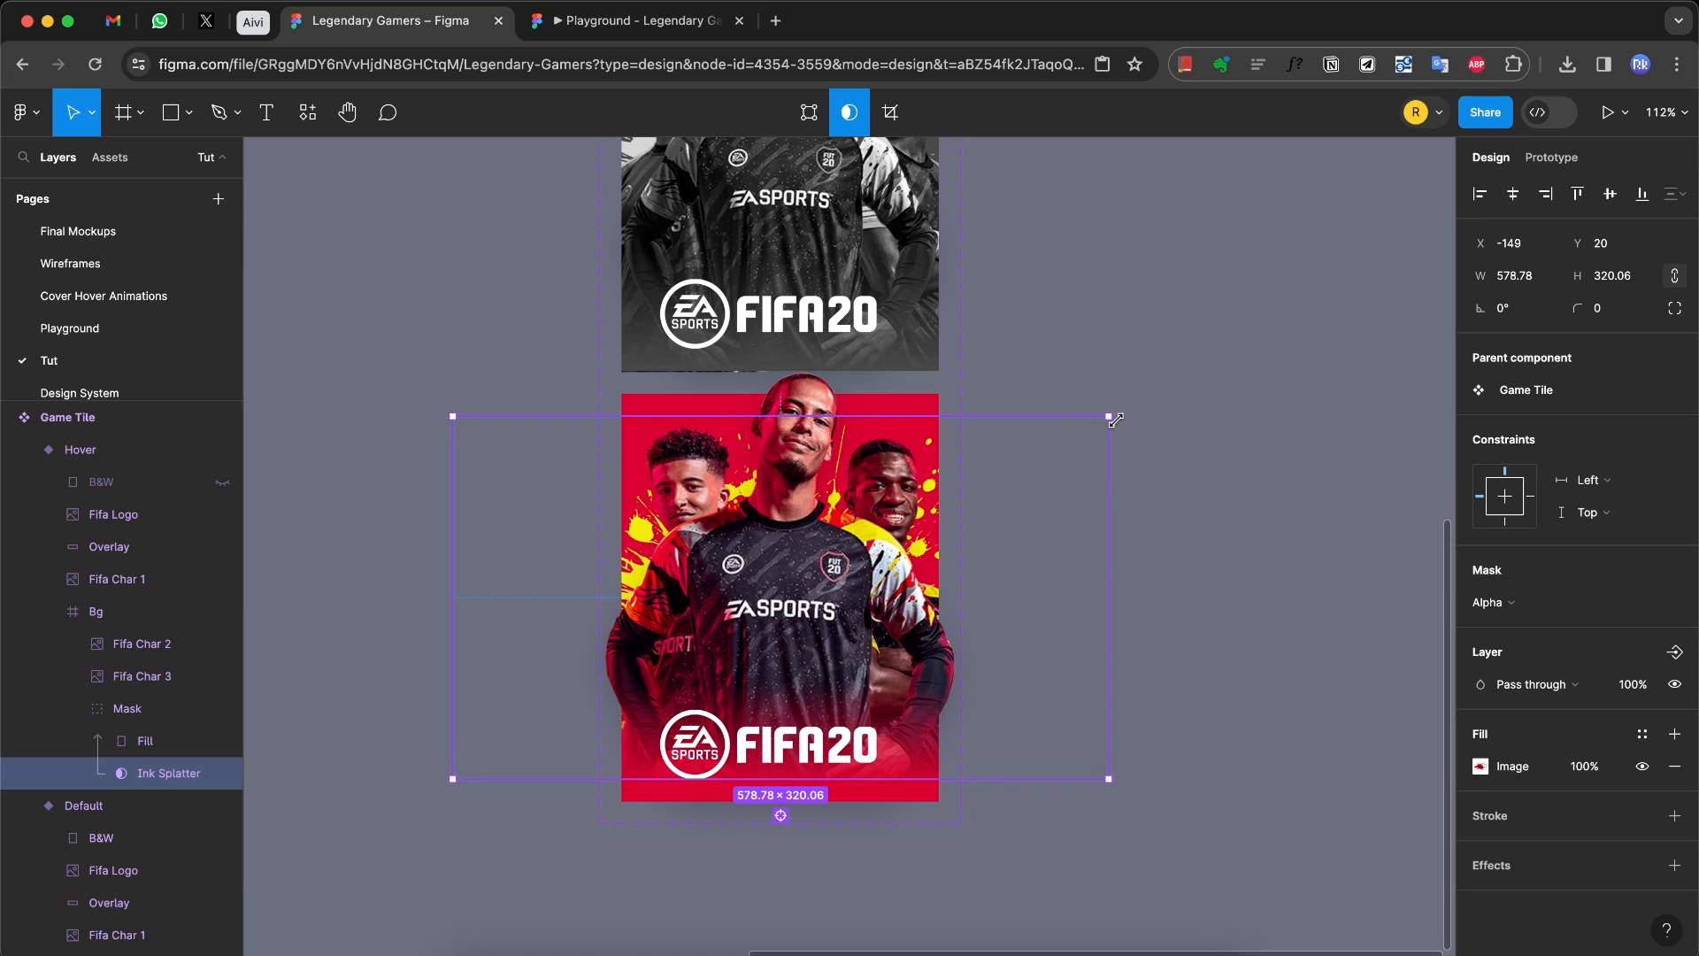
drag(1115, 420, 1151, 379)
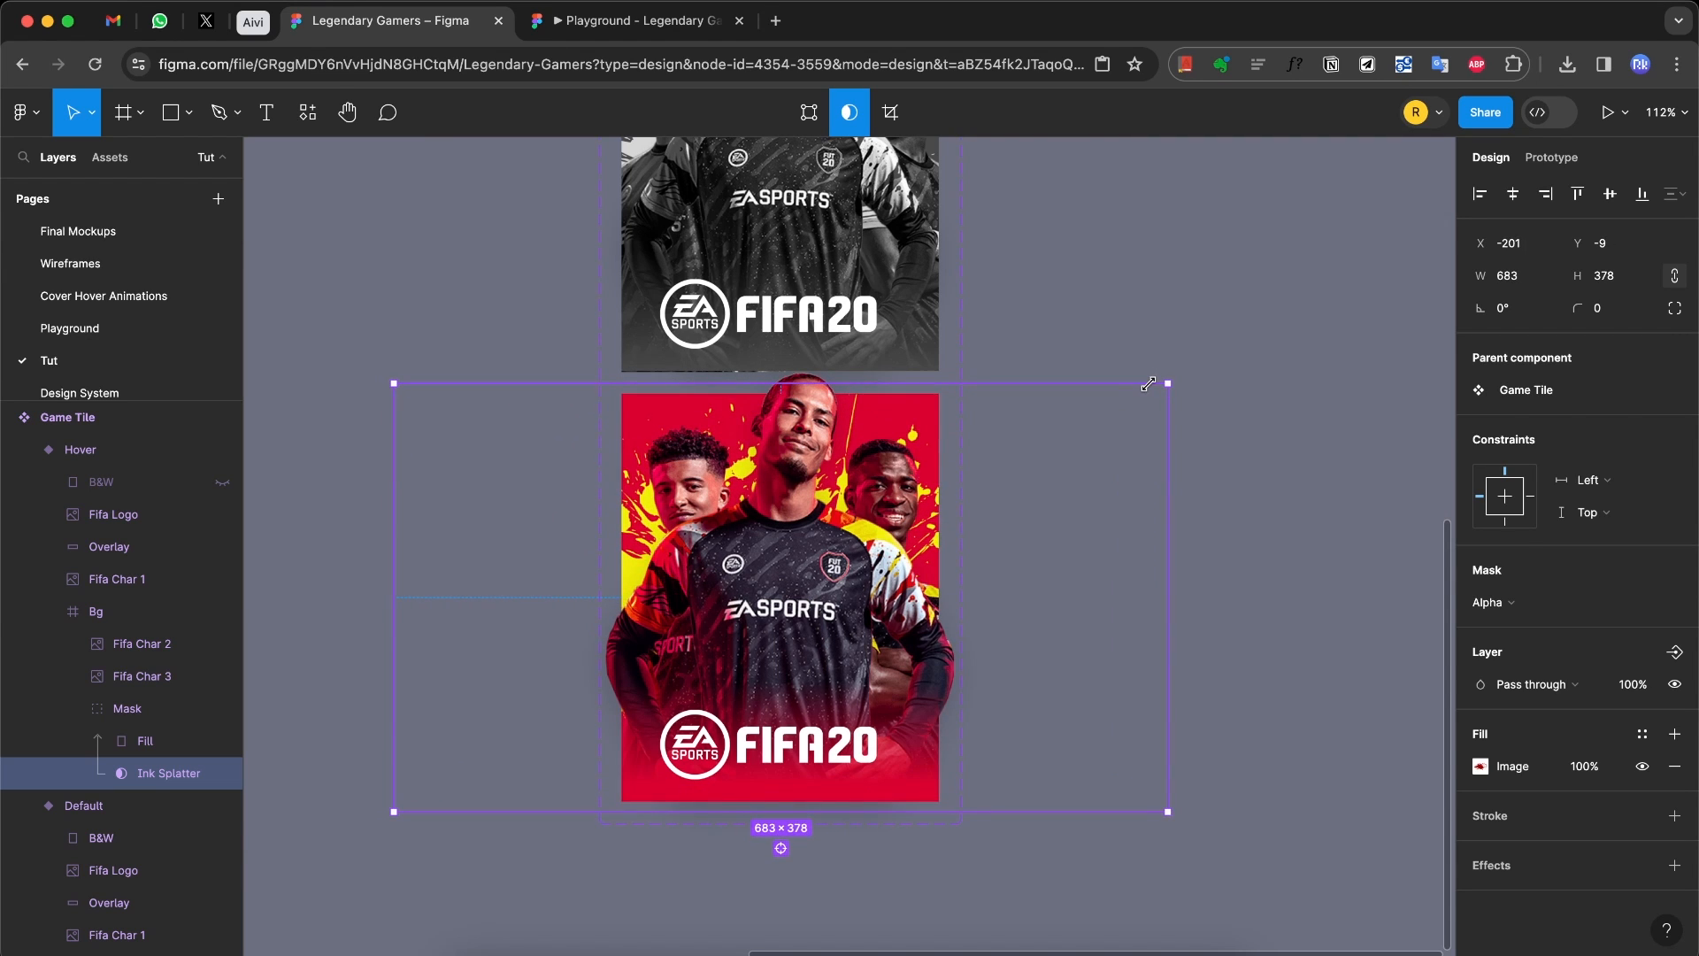
click(1173, 323)
scroll(1173, 323, down, 5)
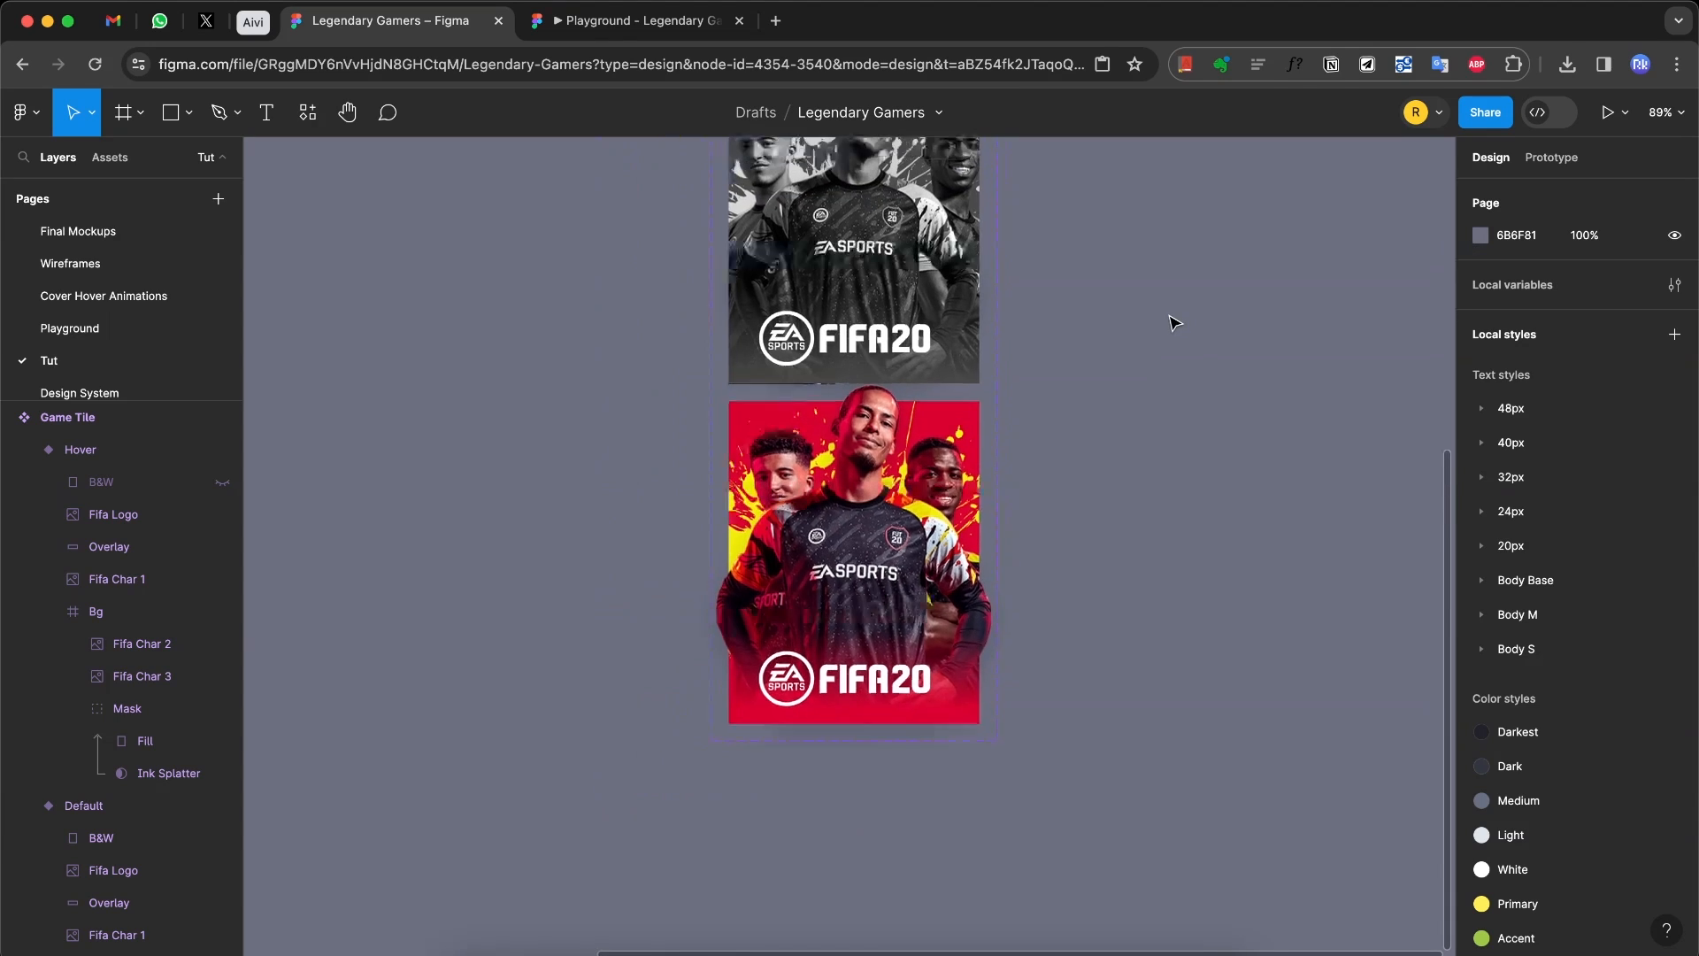
Step: Connect the Default variant to the Hover variant with a prototype interaction that changes the state to Hover
click(1543, 161)
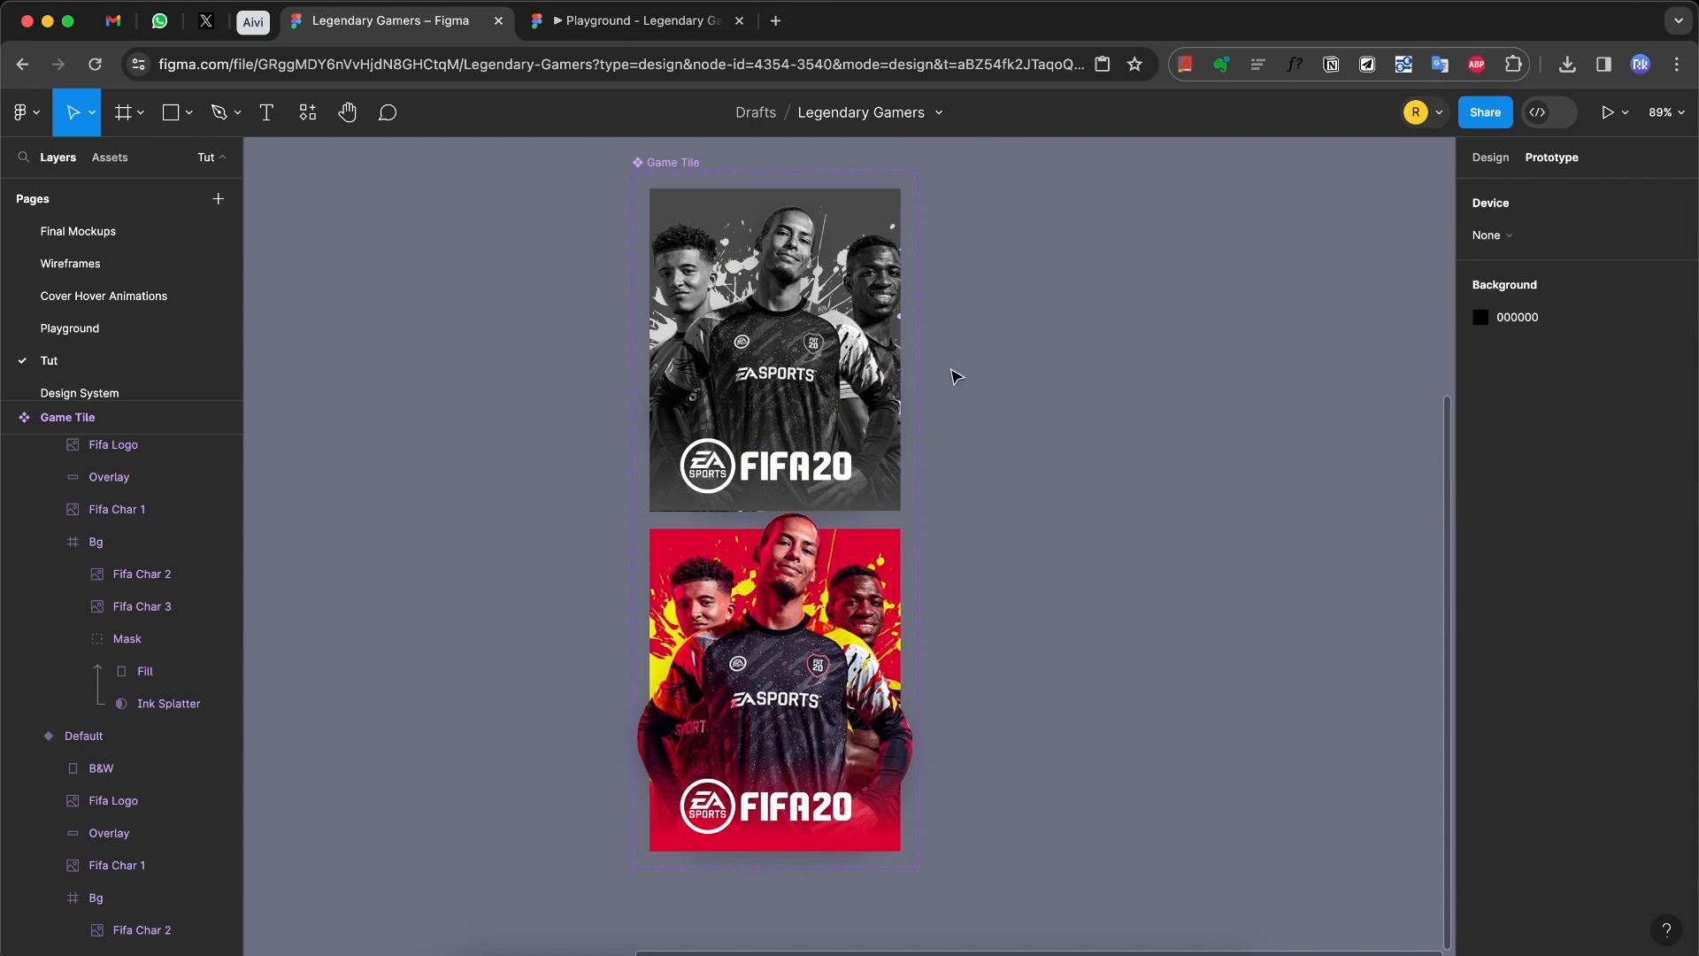
click(770, 456)
scroll(771, 491, up, 5)
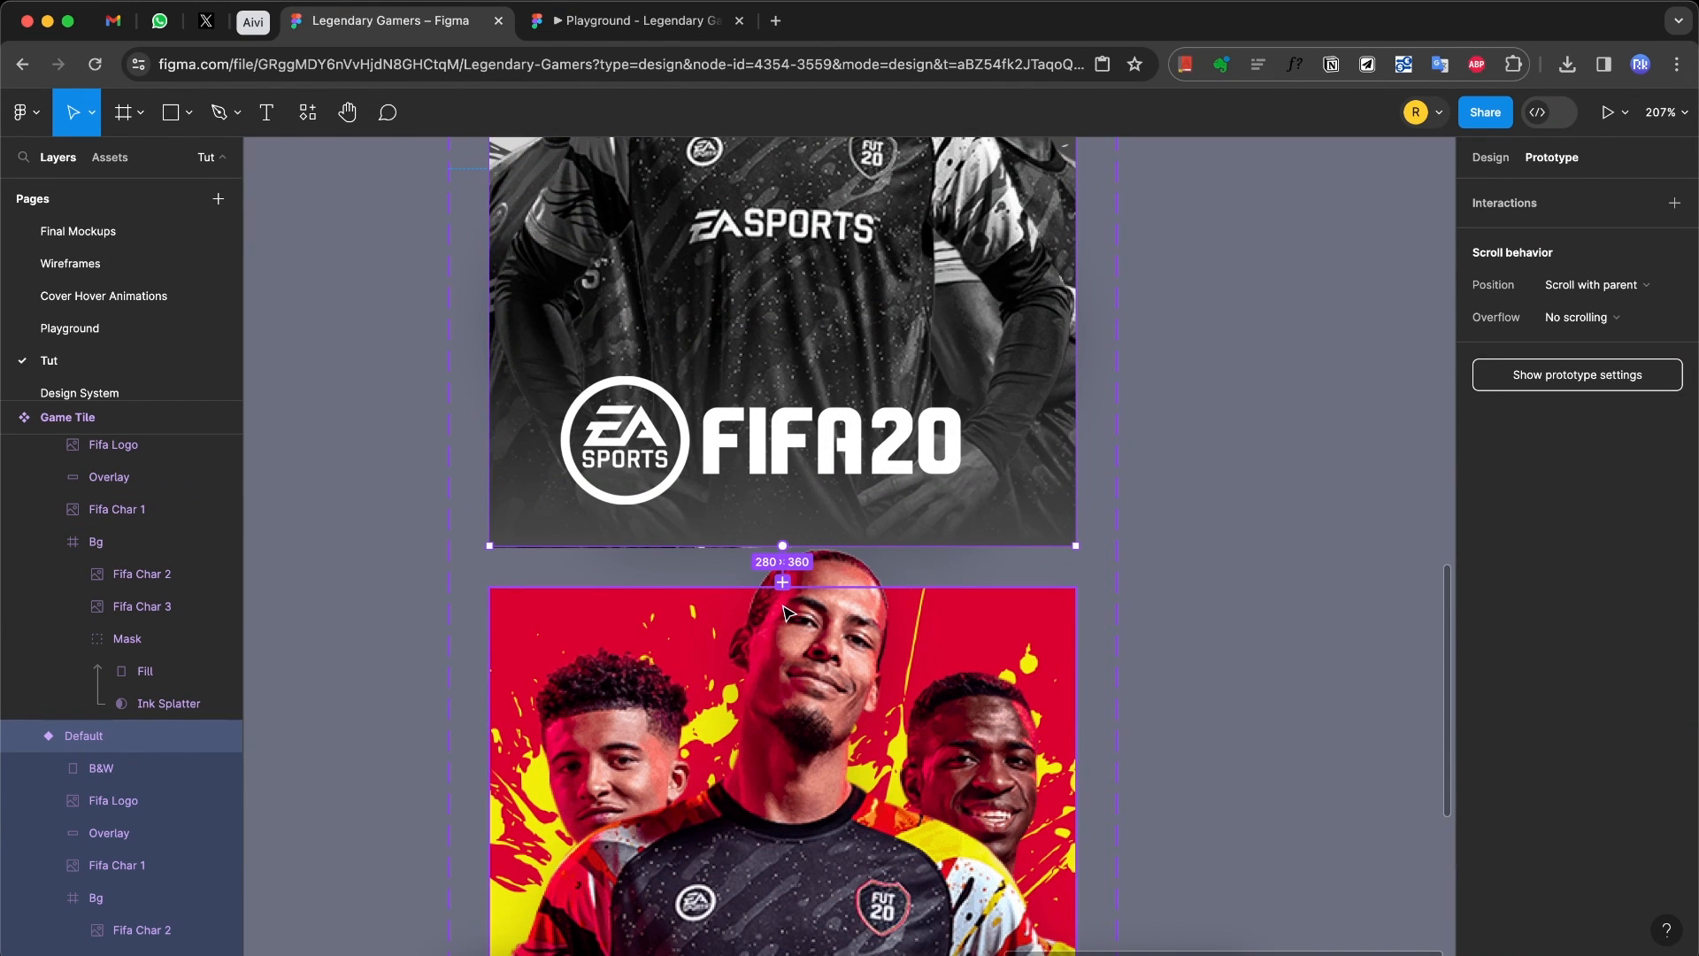
drag(787, 611, 784, 609)
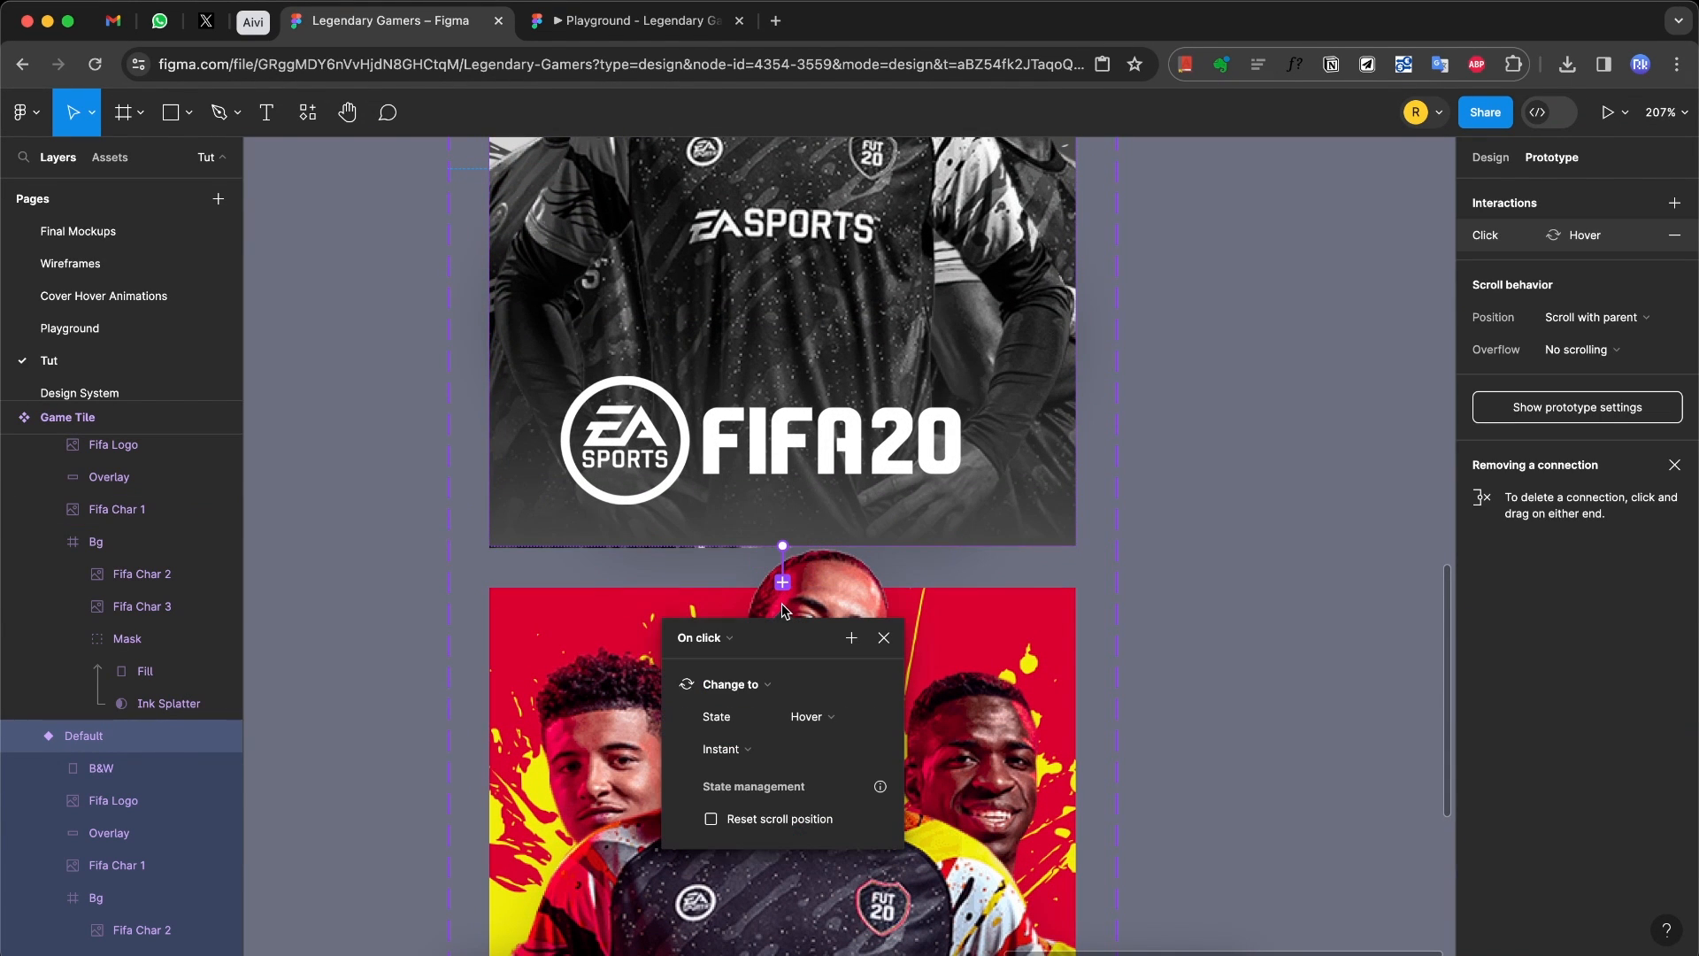
Step: Set the trigger of the Default variant's interaction that changes the state to Hover to Mouse enter
click(699, 639)
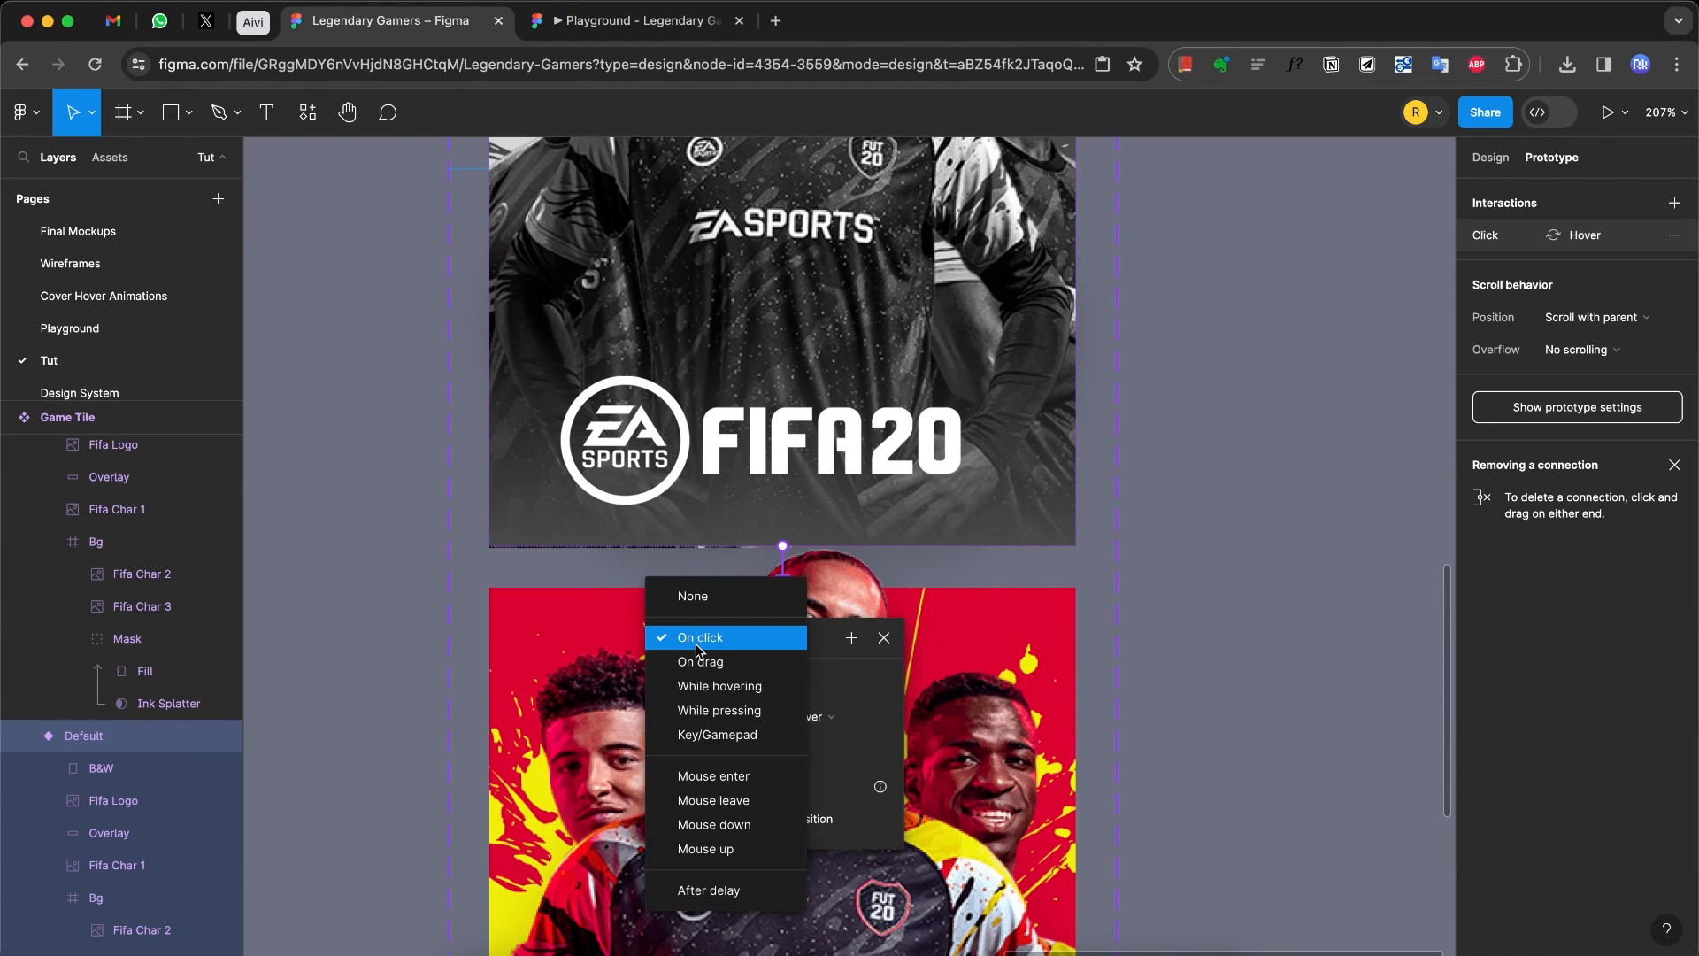
click(714, 776)
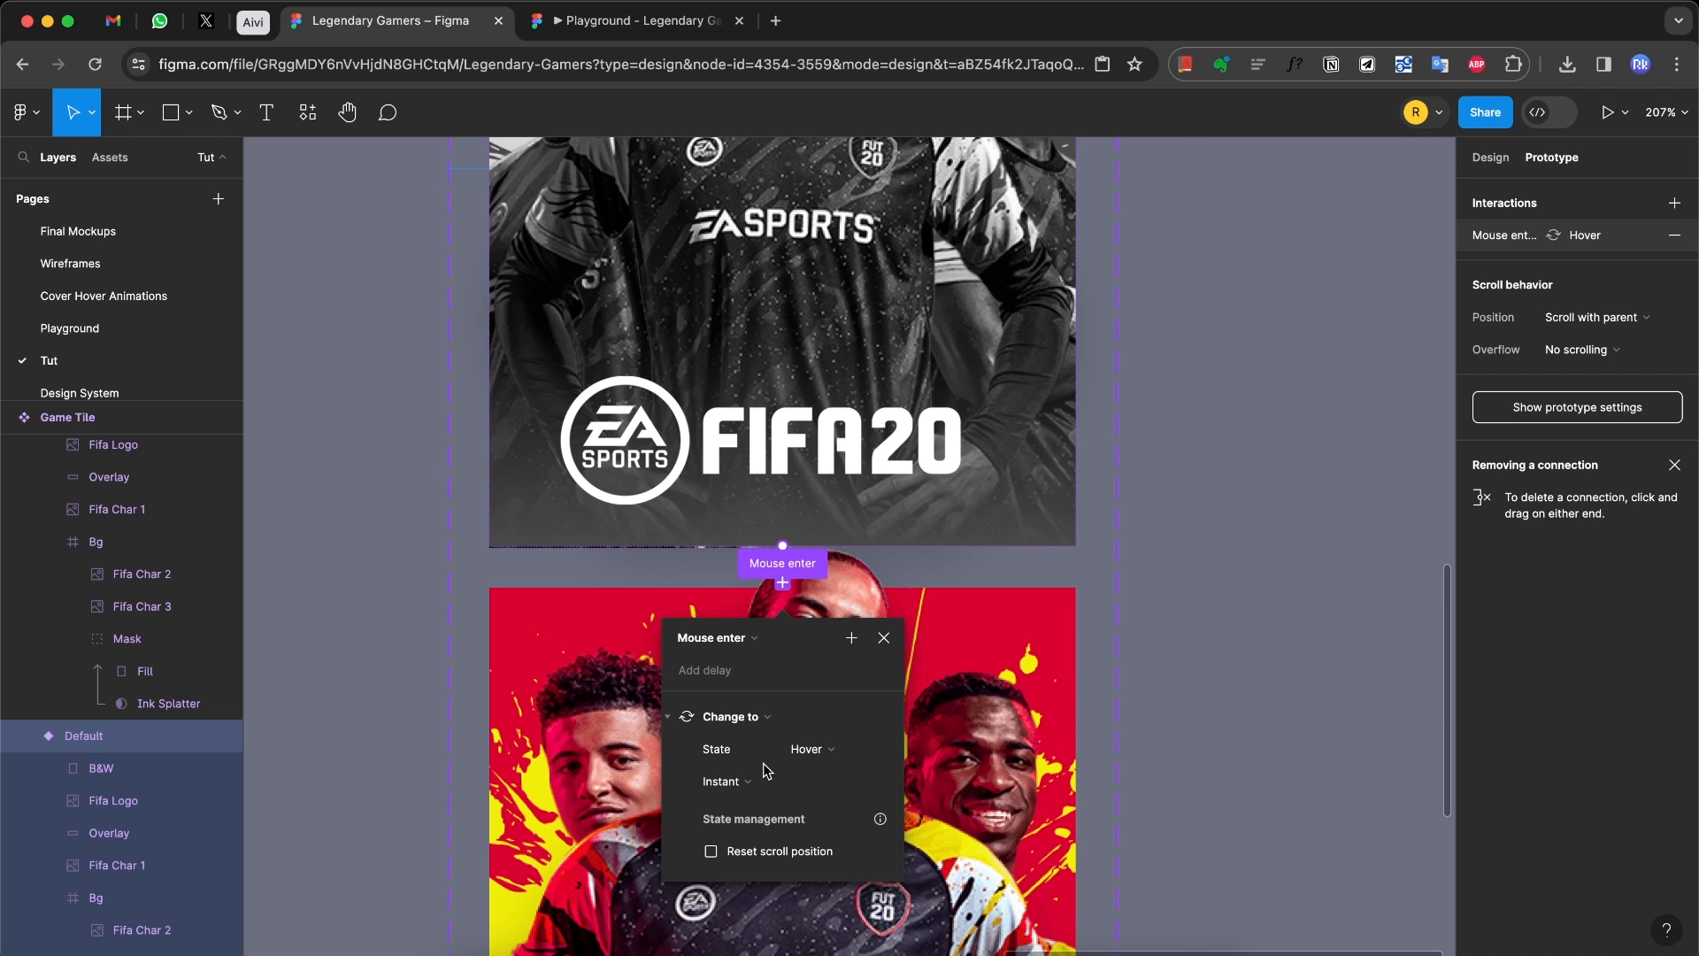
click(712, 637)
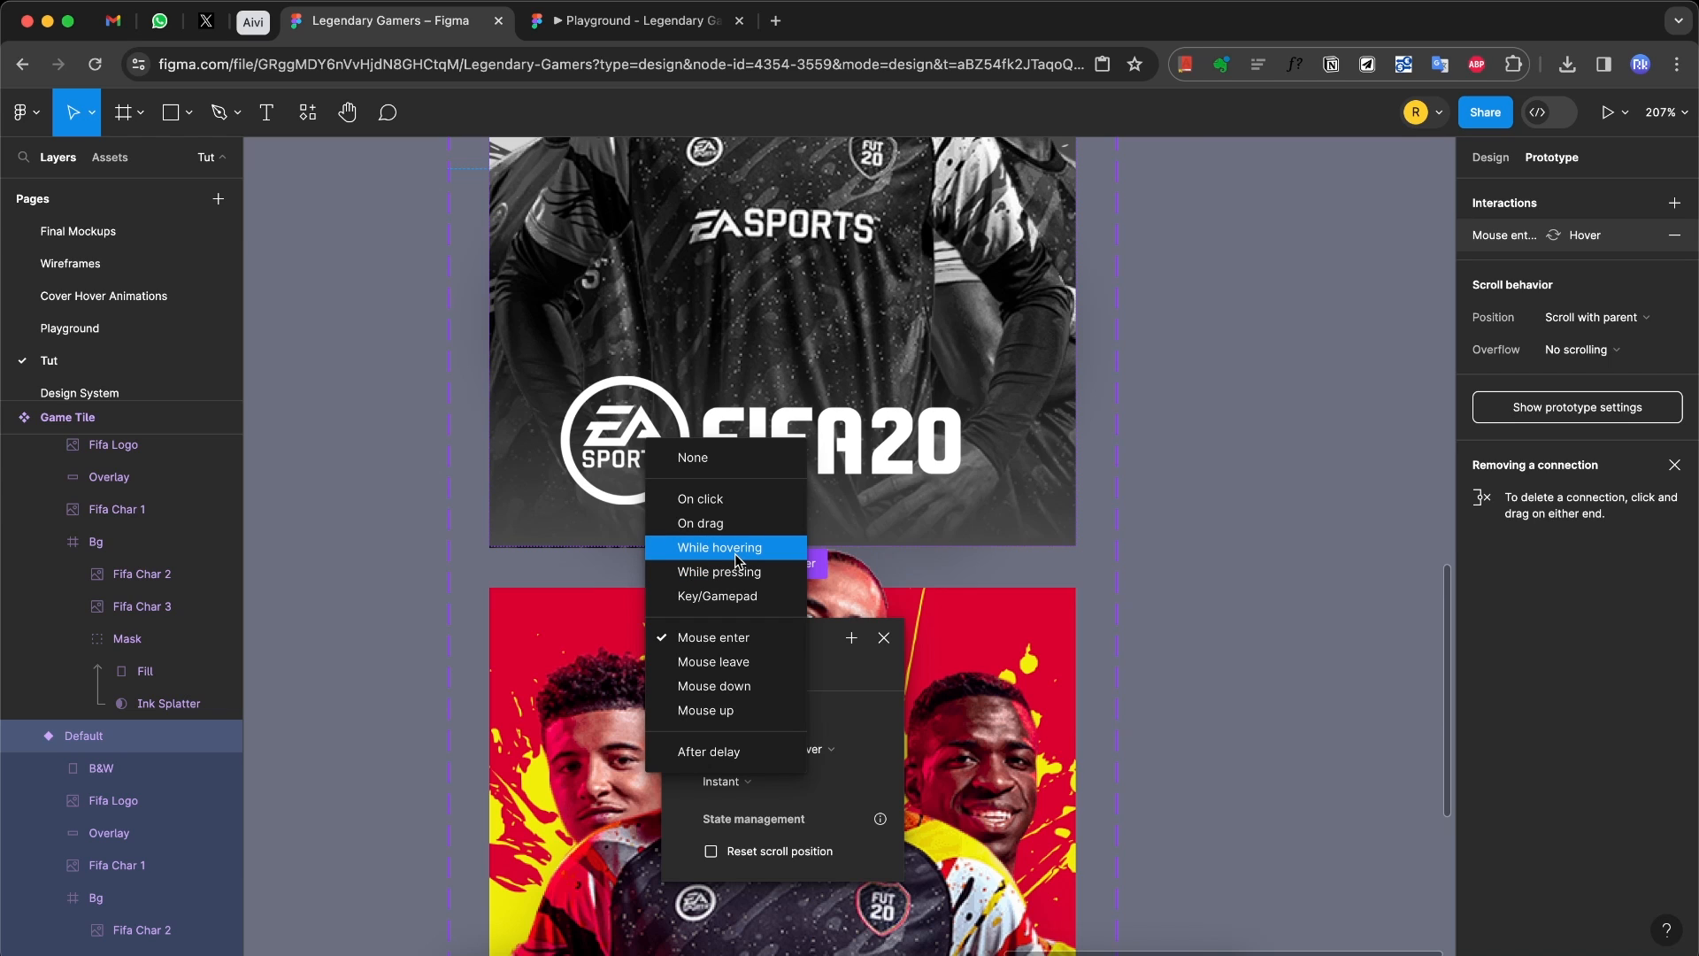
click(739, 638)
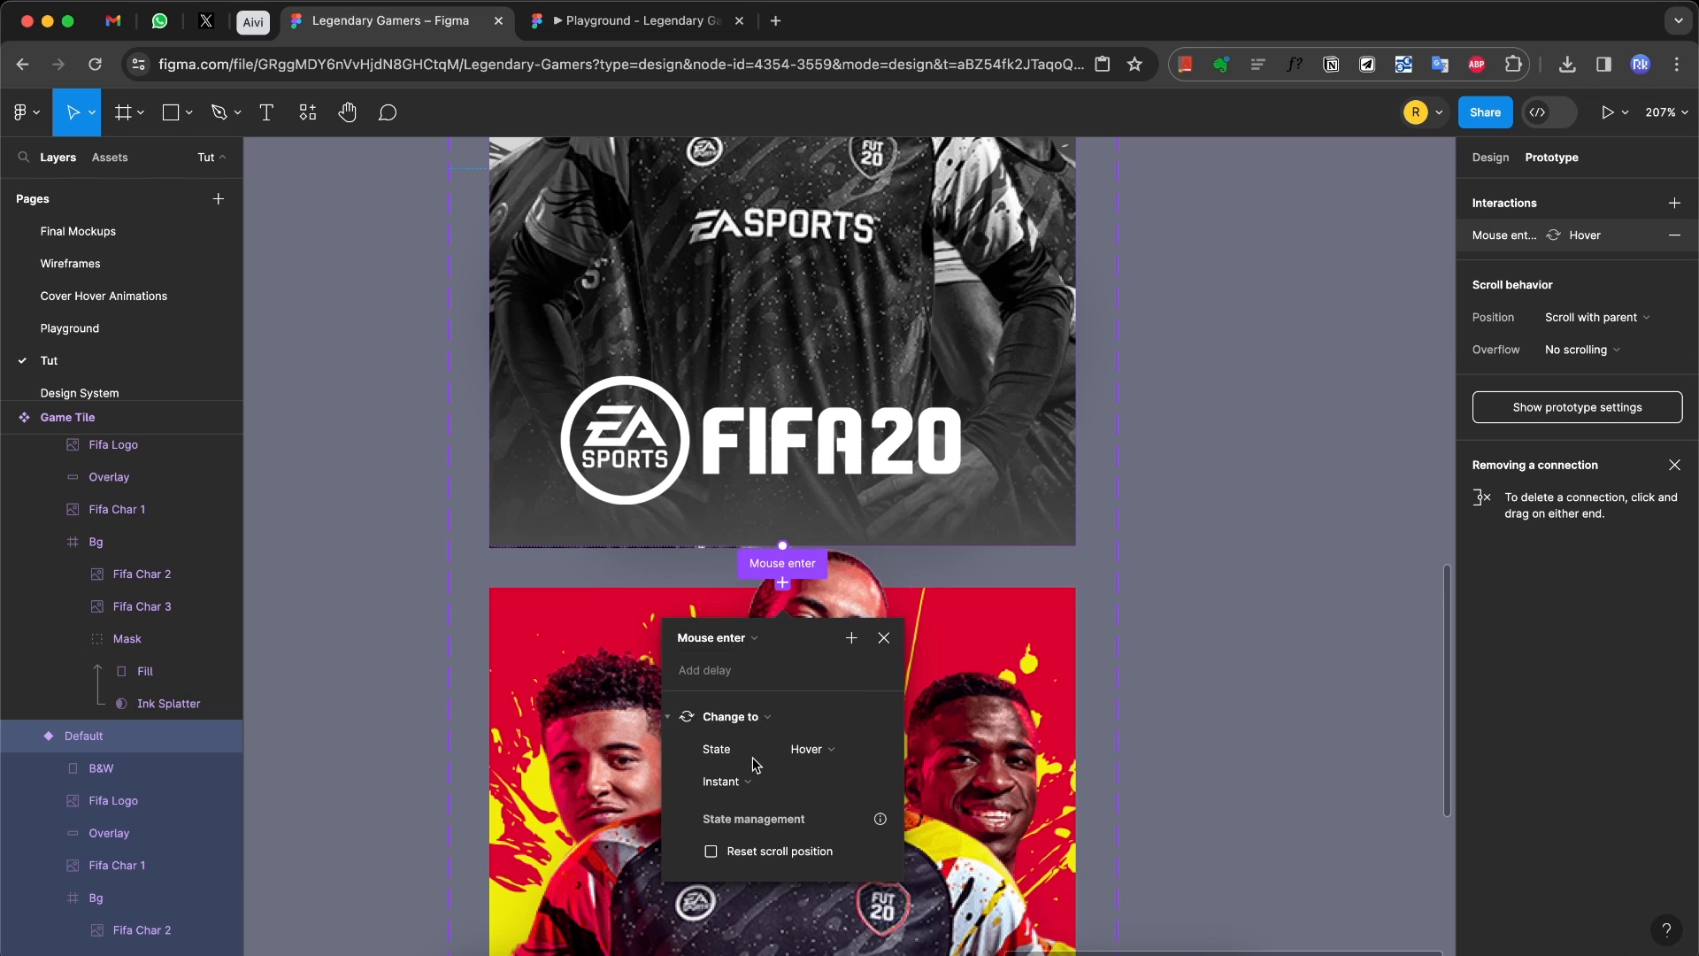
Step: Connect the Hover variant back to the Default variant with a Mouse leave interaction that changes the state to Default
click(968, 625)
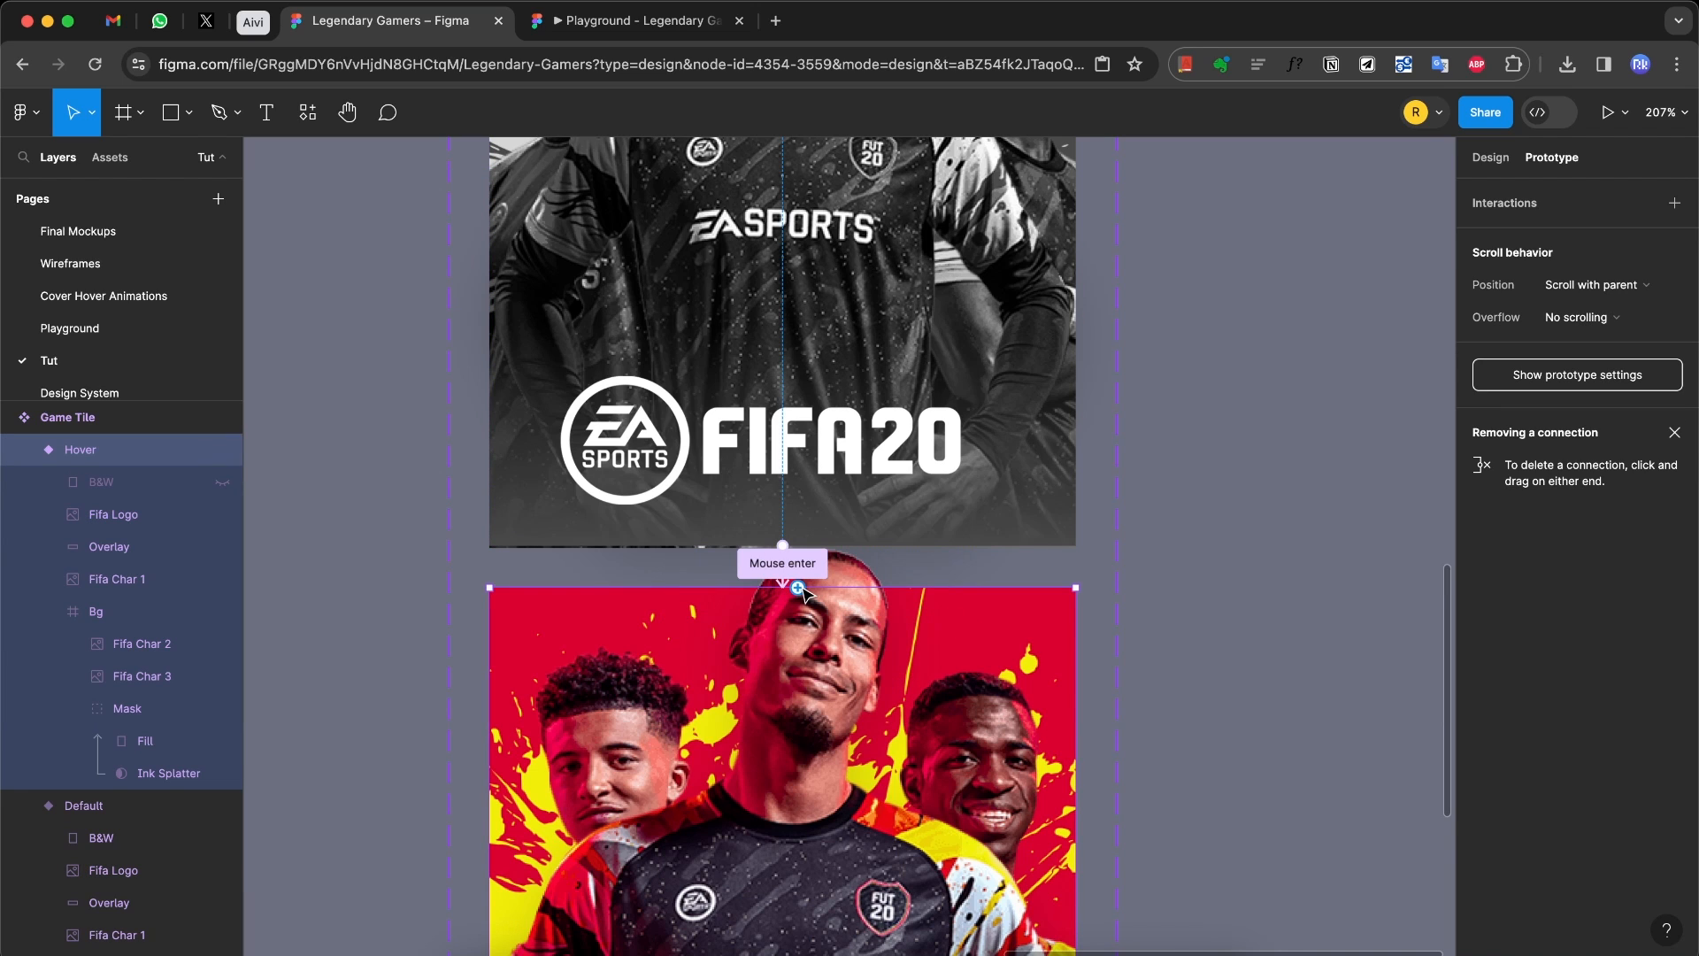
drag(802, 591, 805, 478)
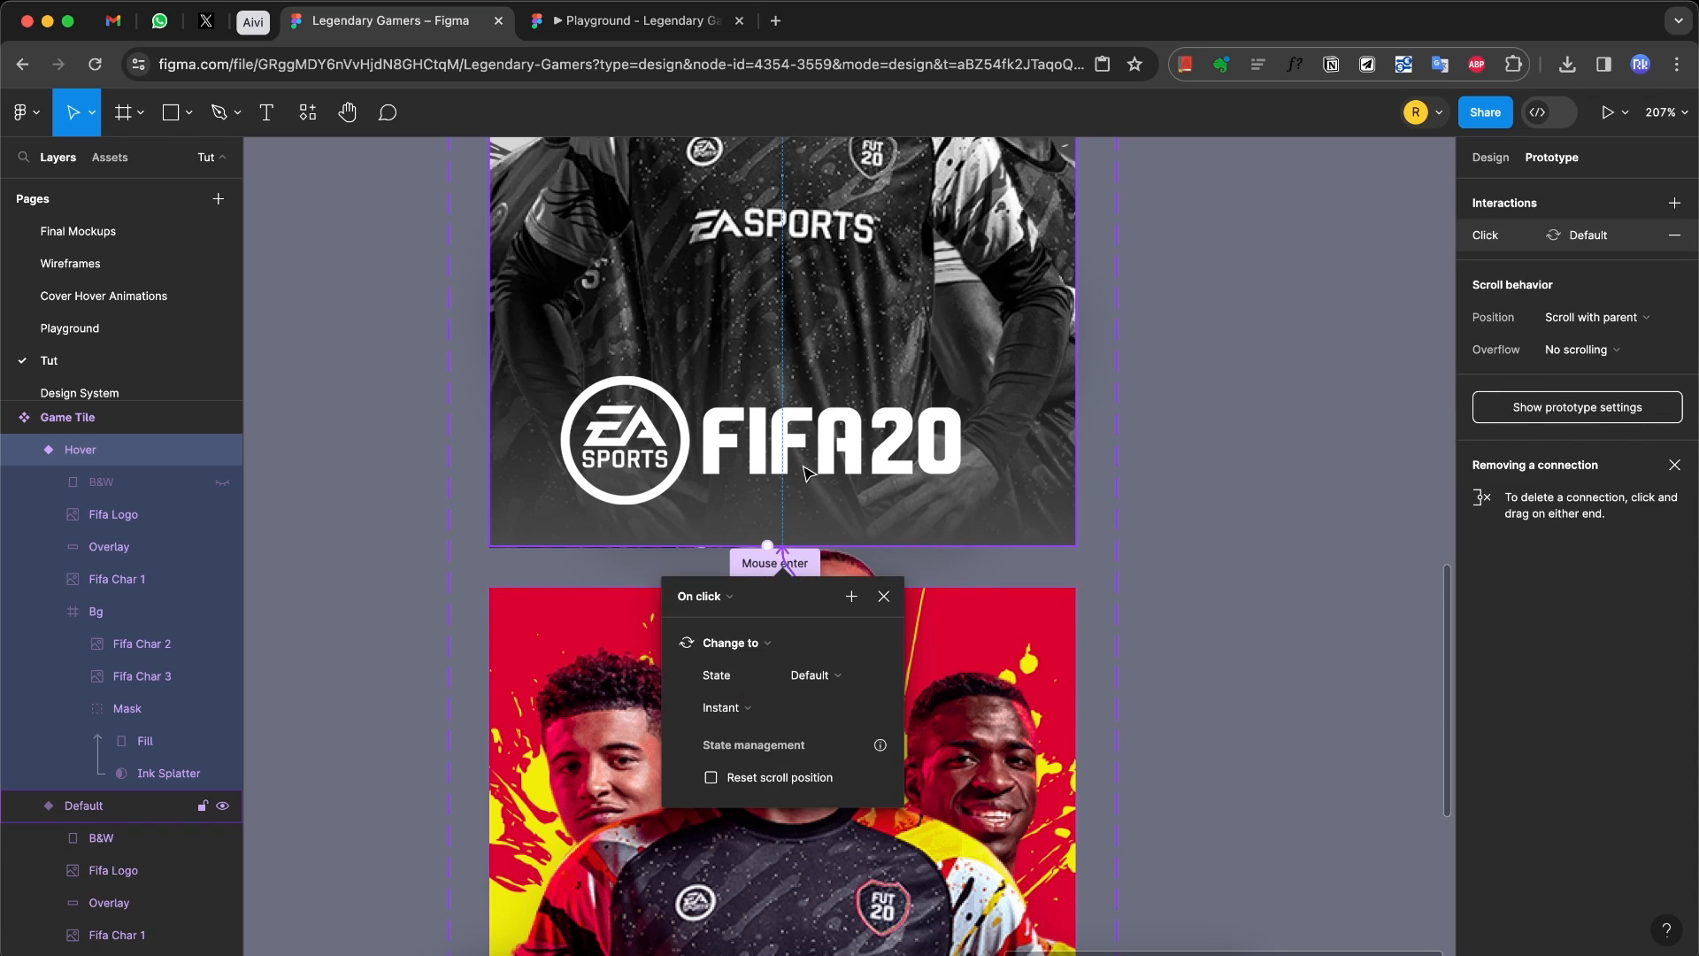
click(718, 600)
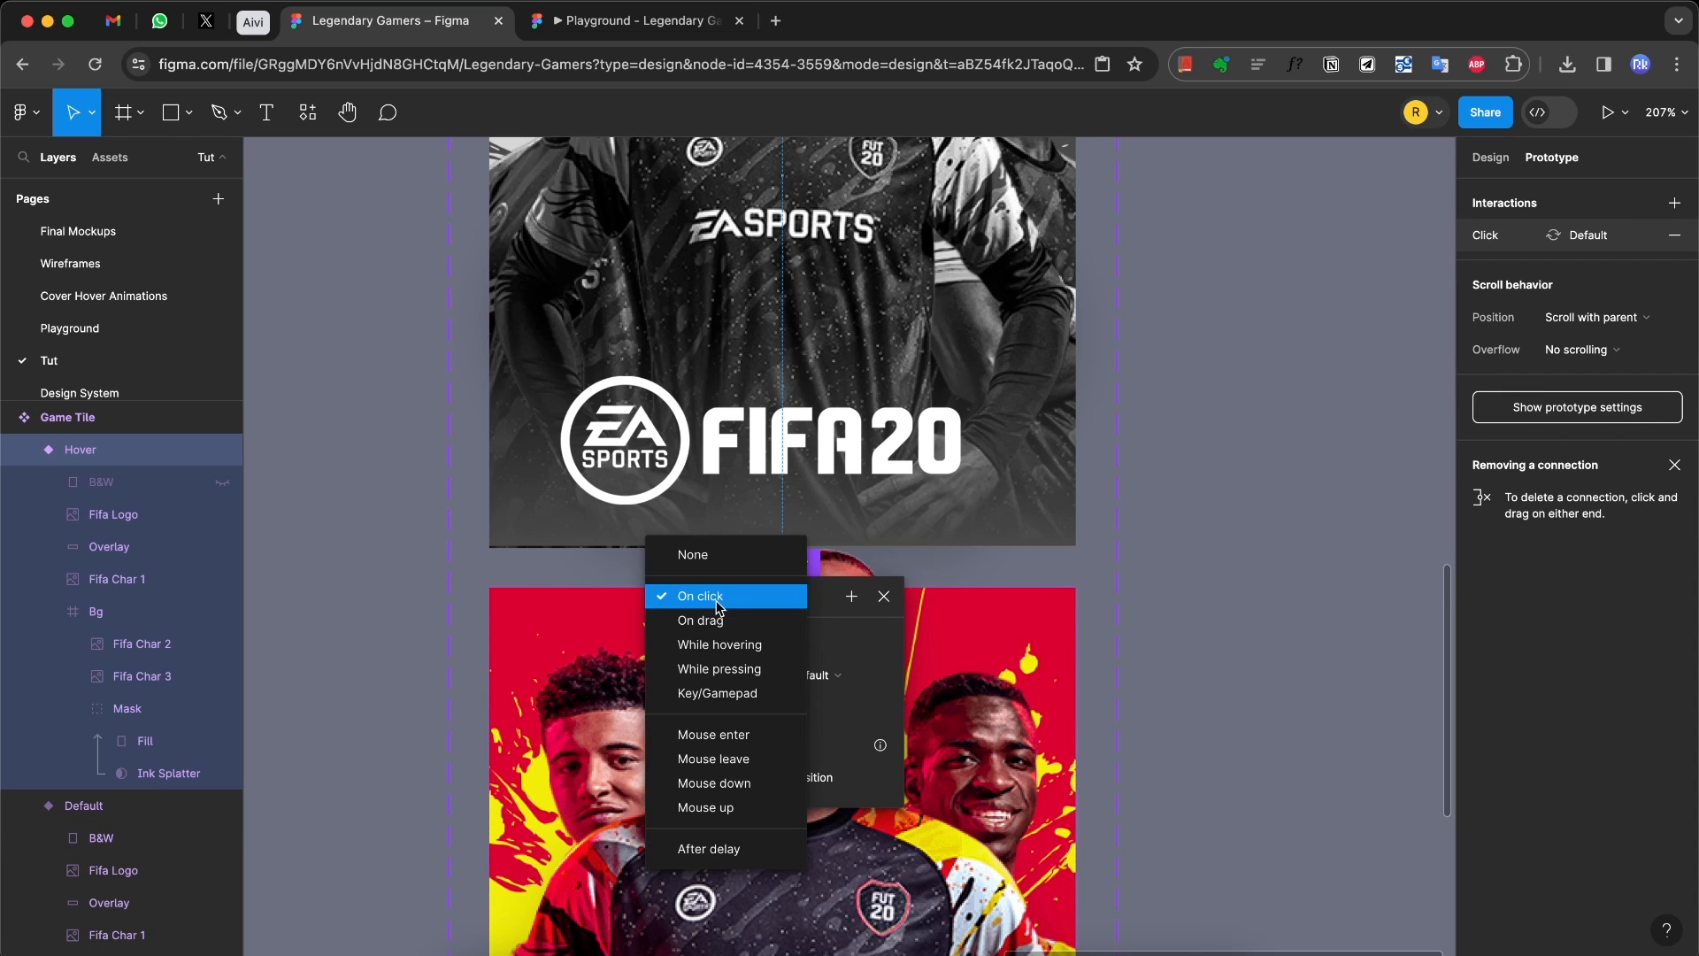
click(740, 761)
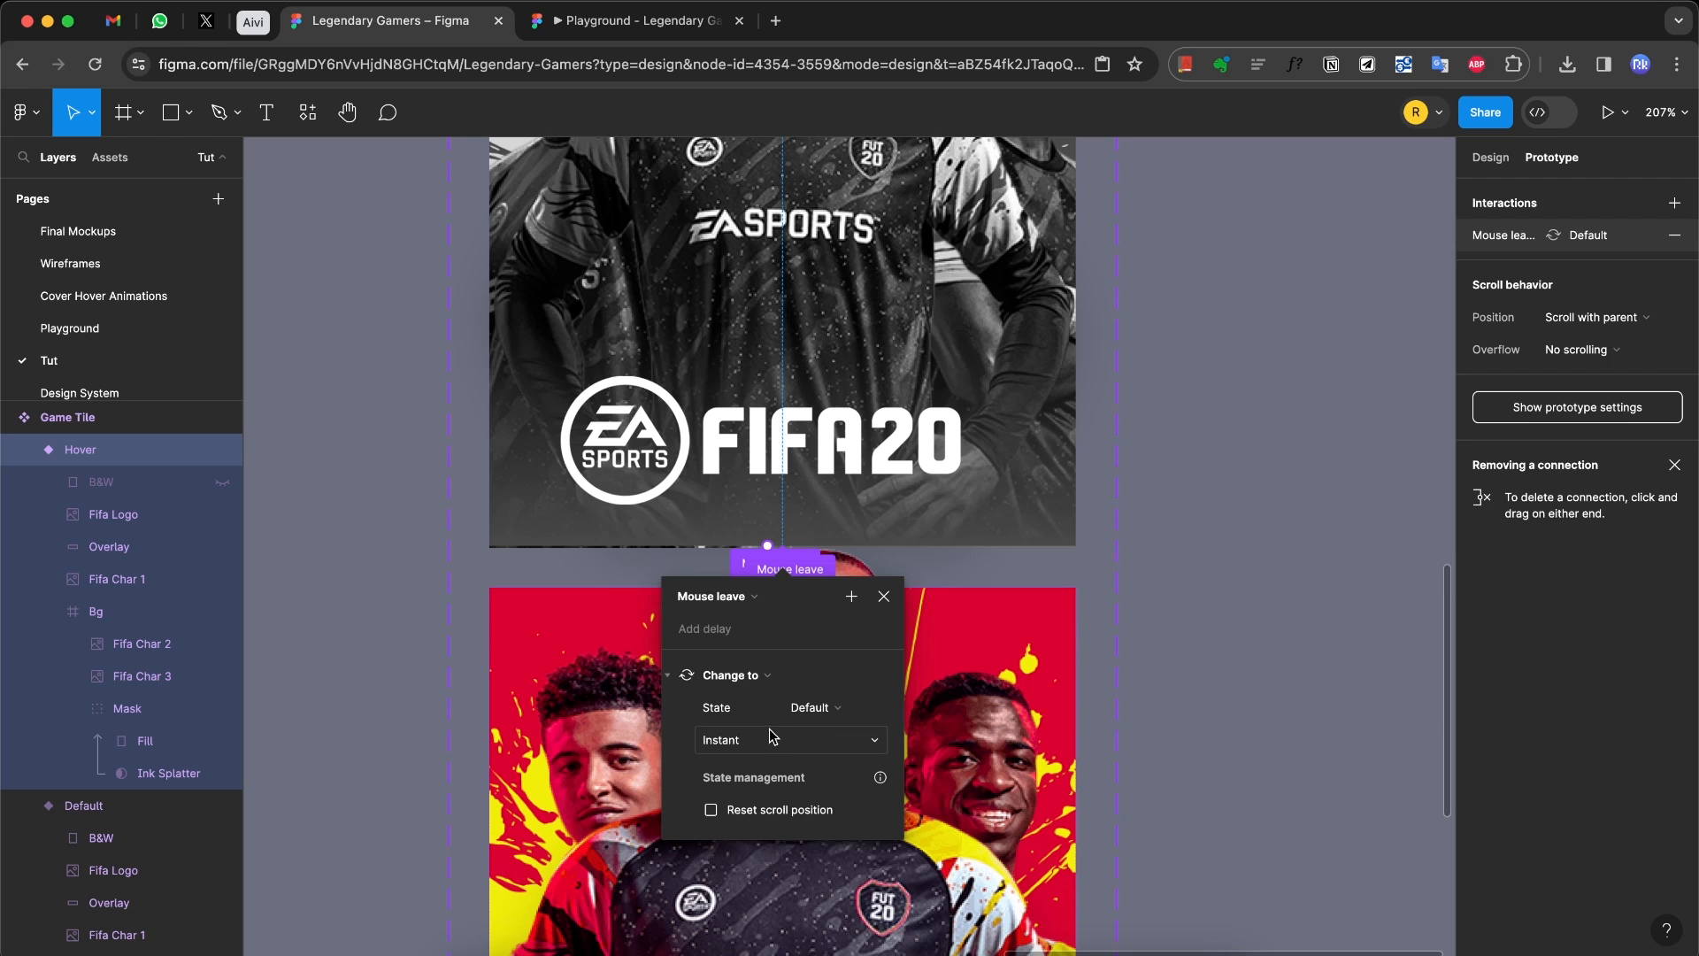
click(948, 575)
Step: Set the animation of the Default variant's Mouse enter interaction to Smart animate
scroll(949, 574, down, 2)
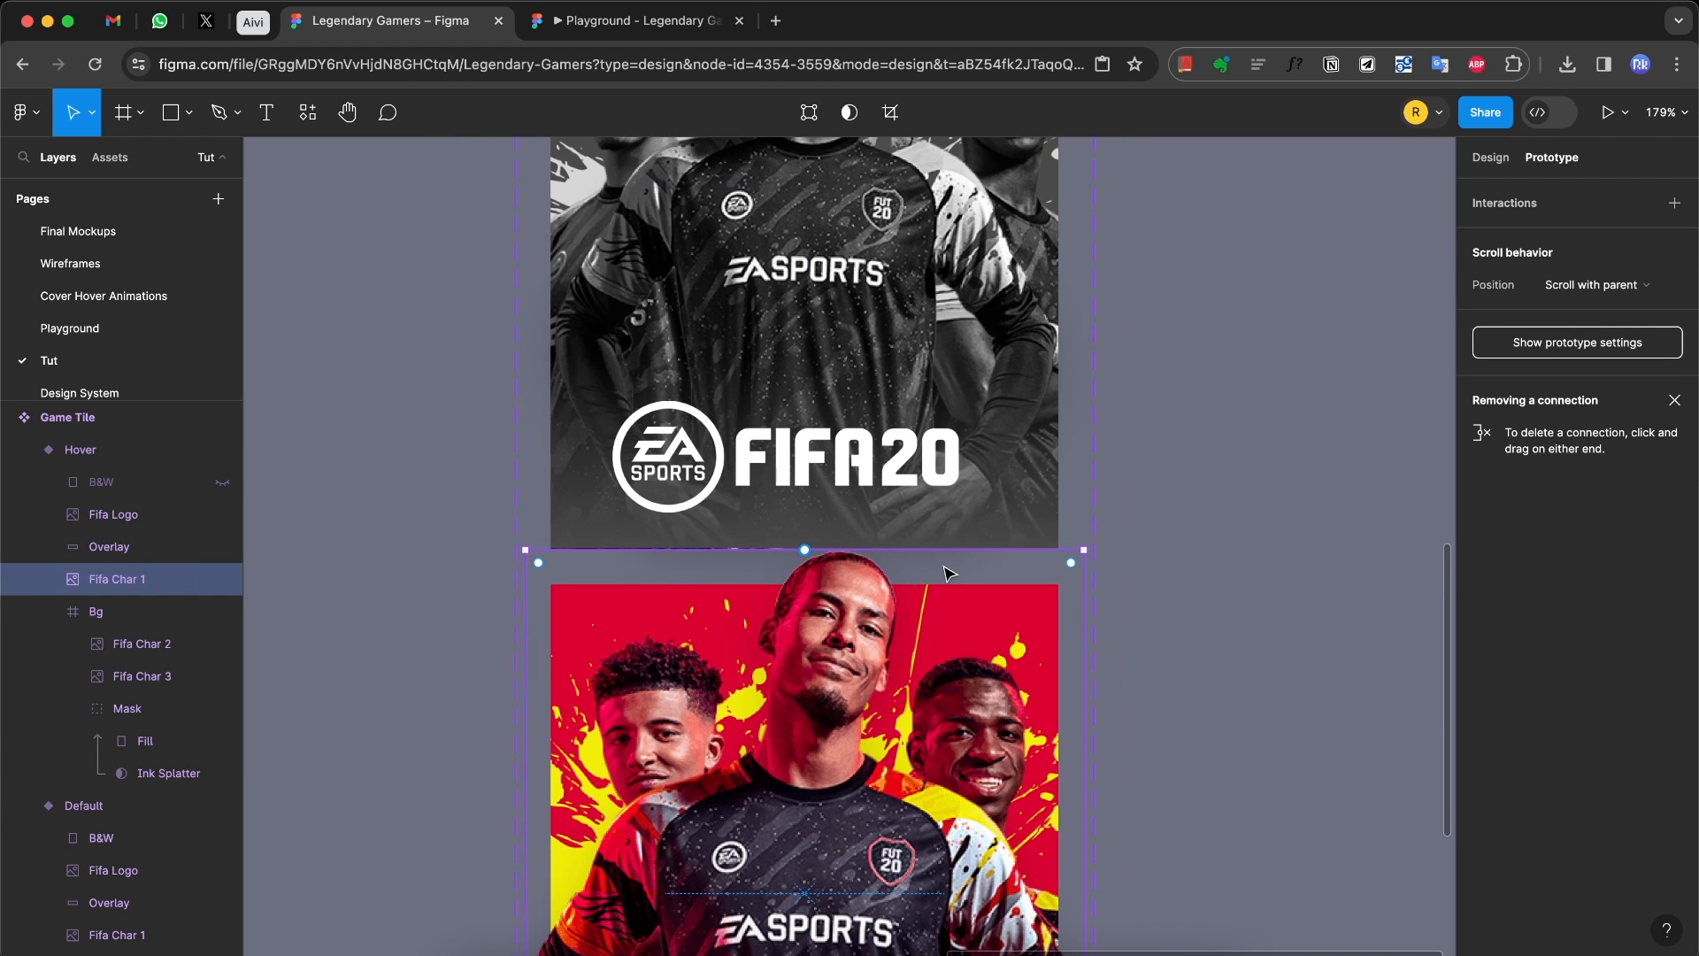
click(945, 458)
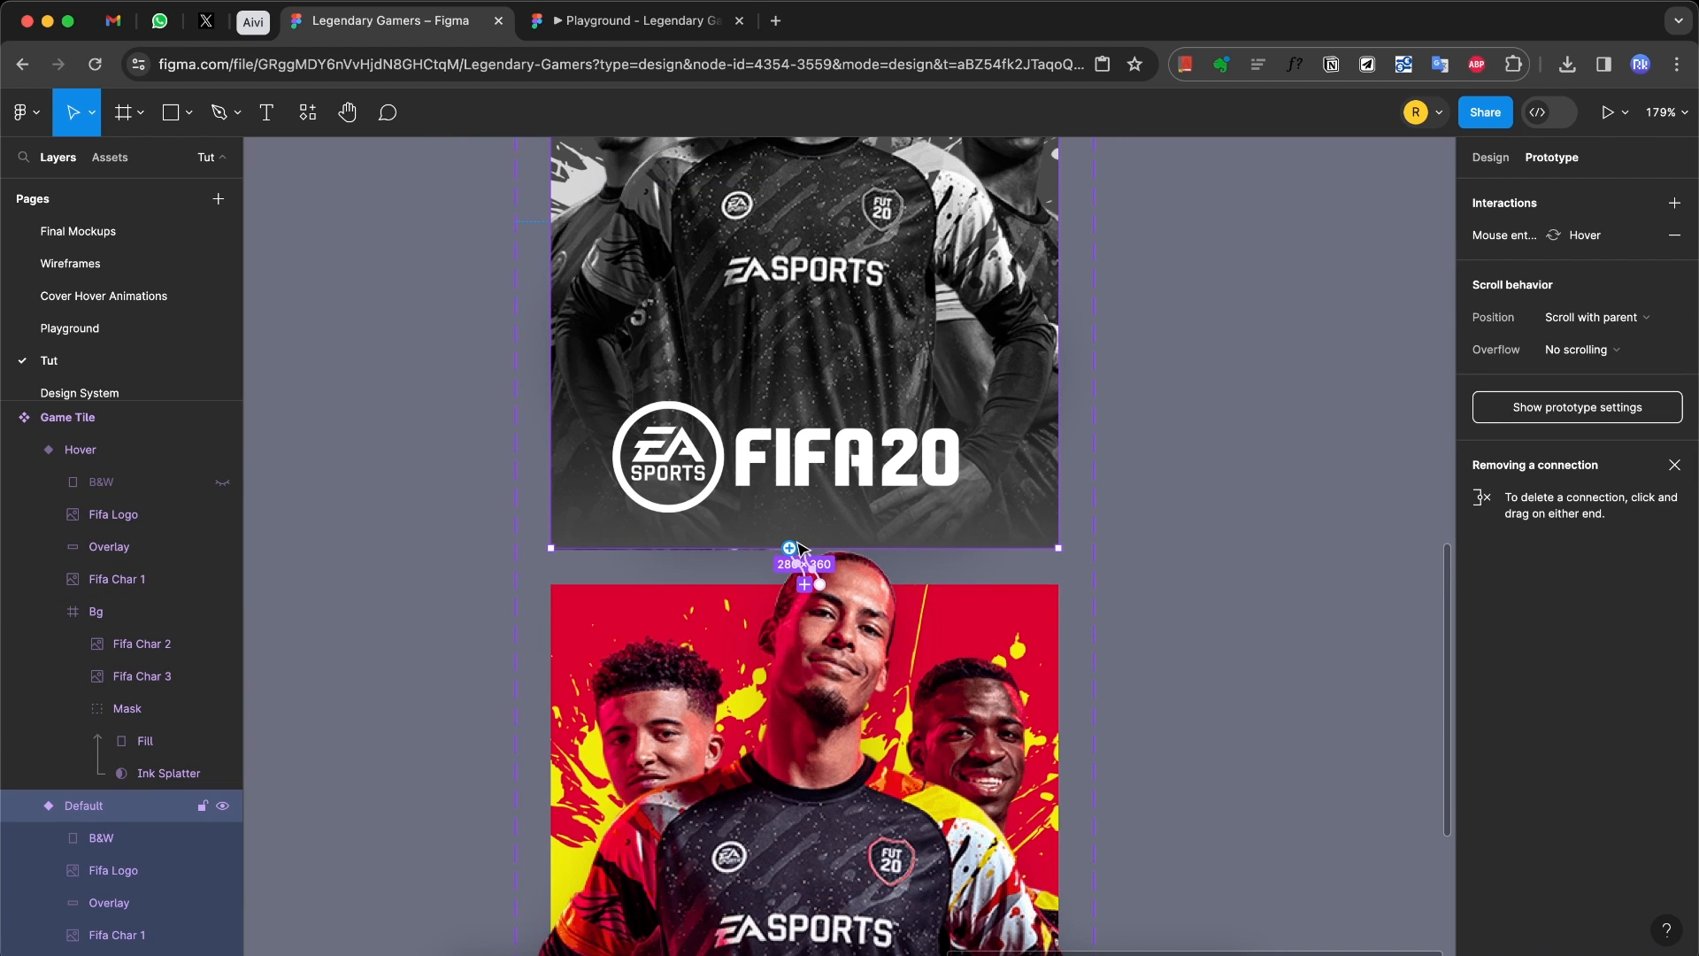
scroll(799, 550, up, 4)
click(770, 587)
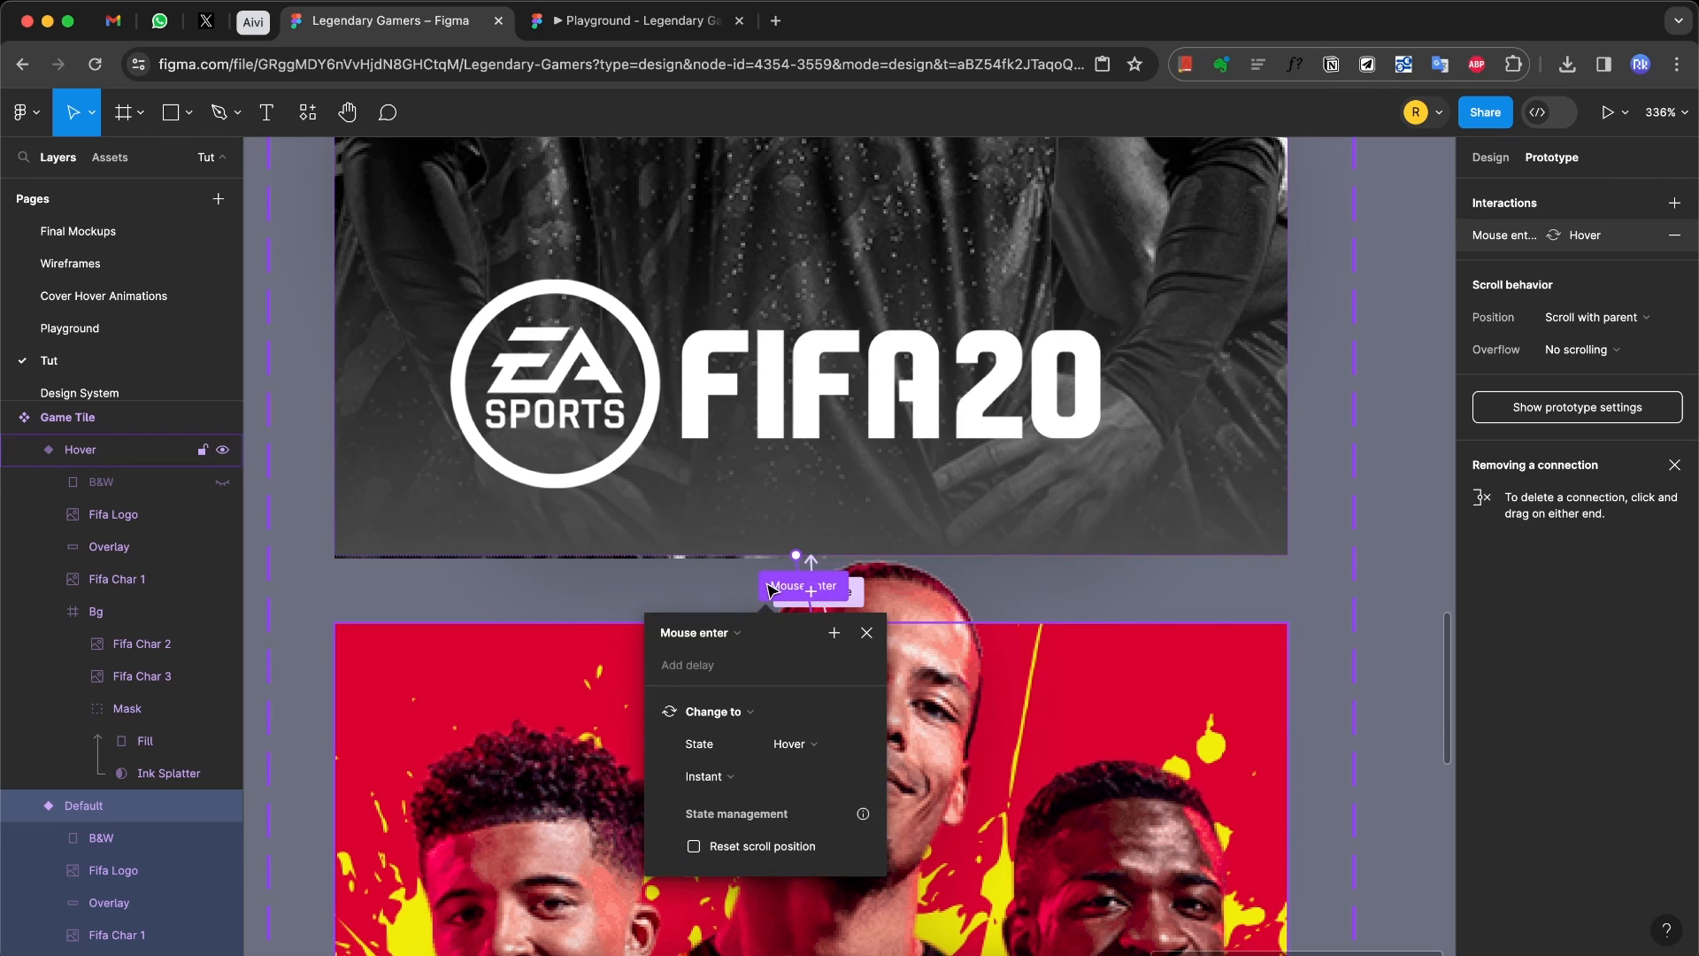
click(726, 785)
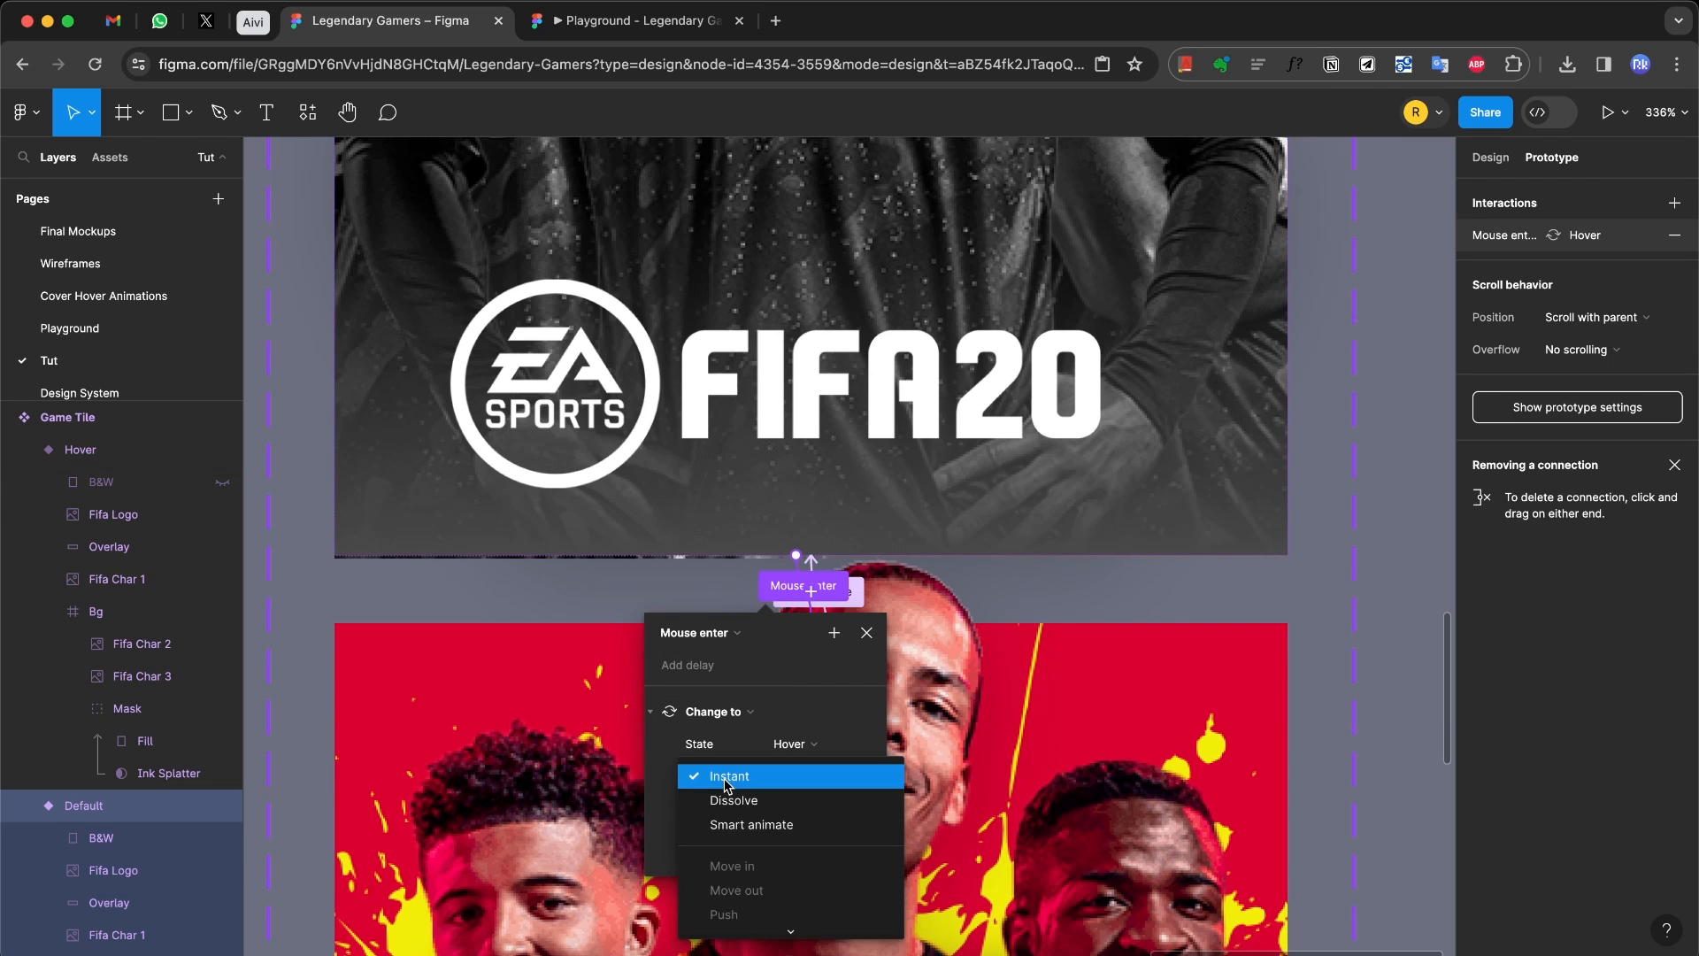
click(745, 825)
Step: Give the Mouse enter animation a duration of 600 ms with Ease in and out easing
scroll(742, 836, down, 4)
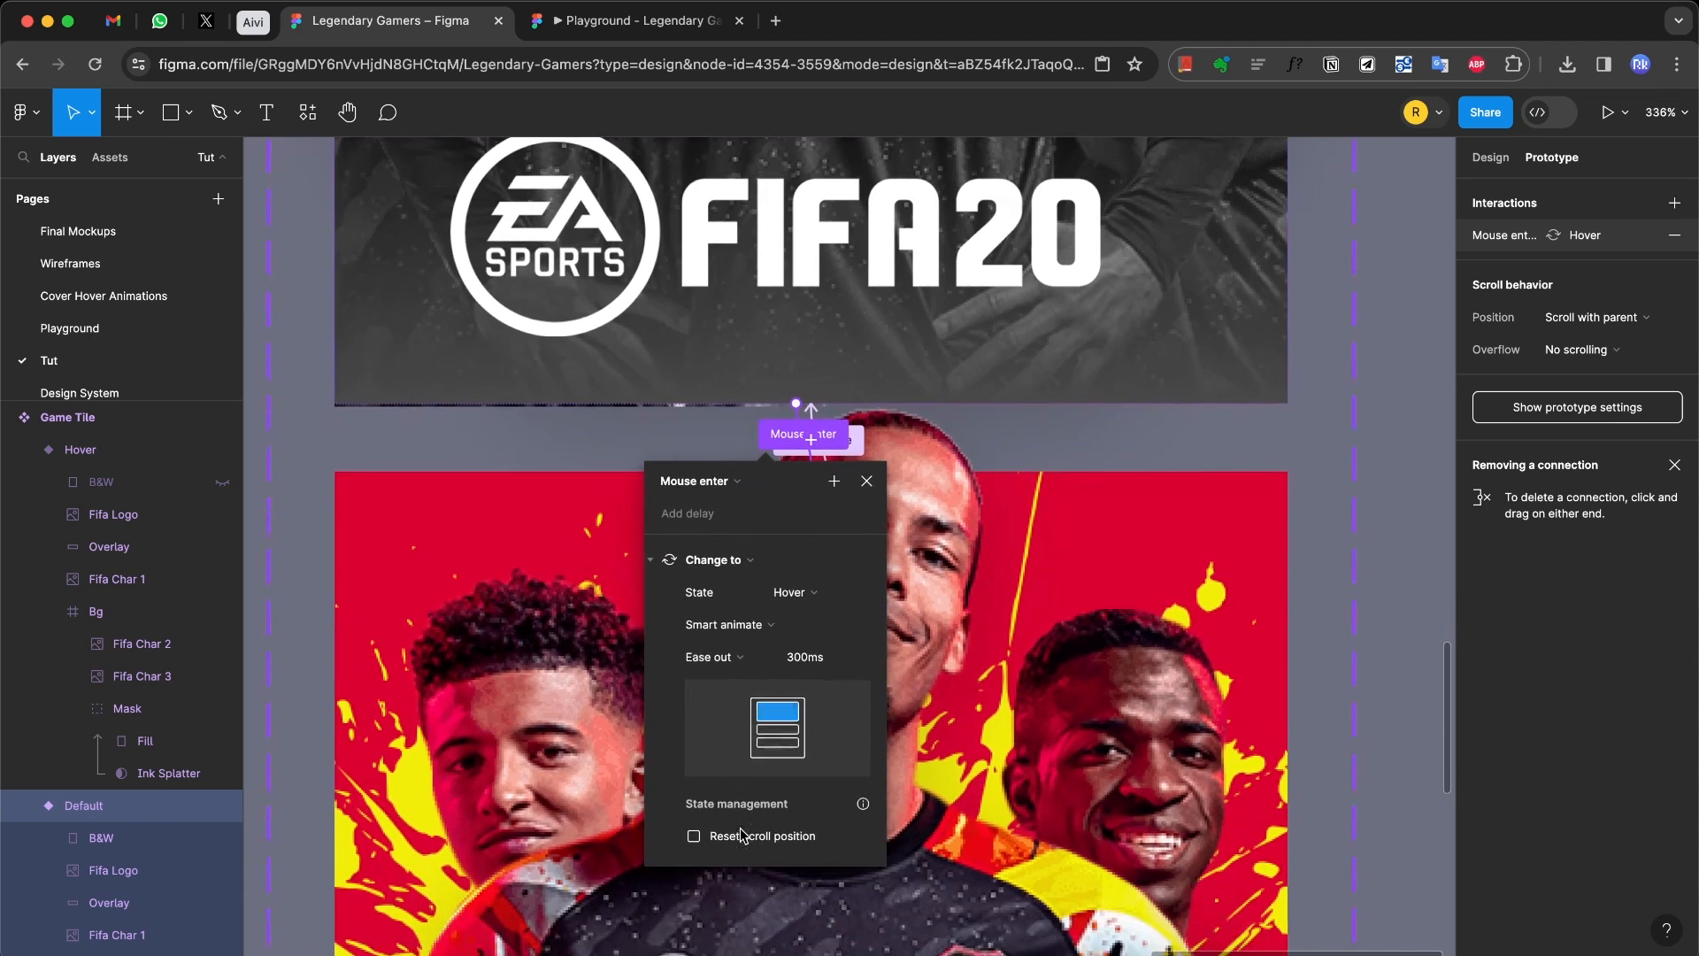
click(833, 662)
text(600)
key(Return)
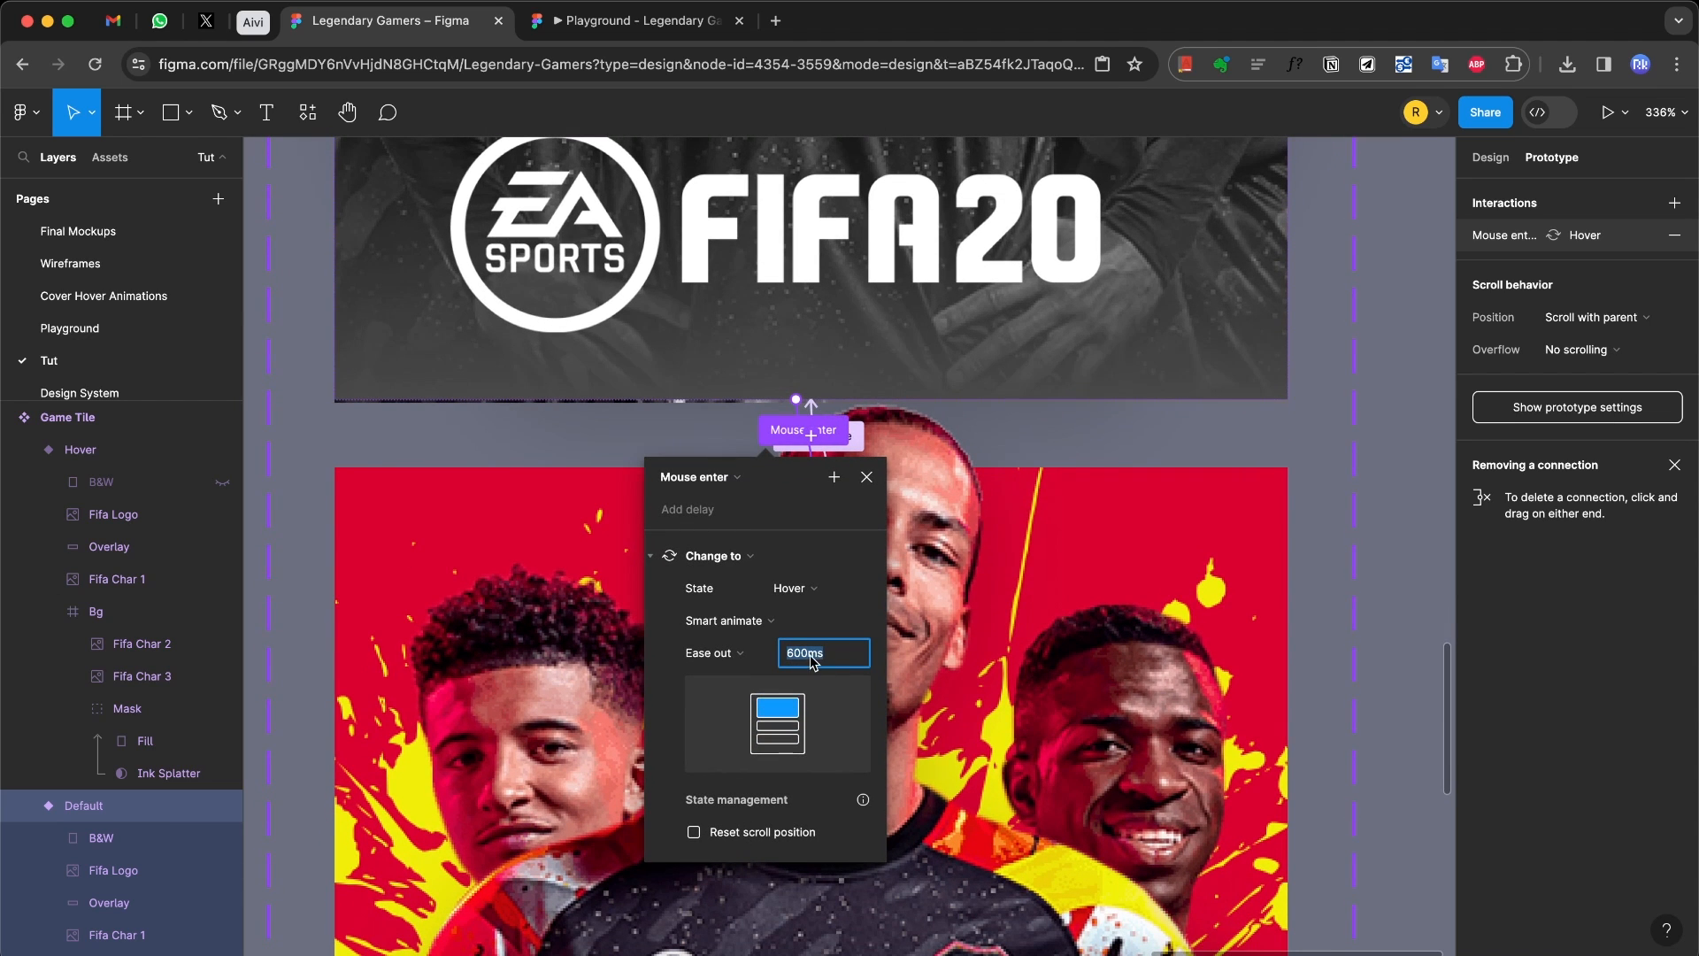
click(722, 655)
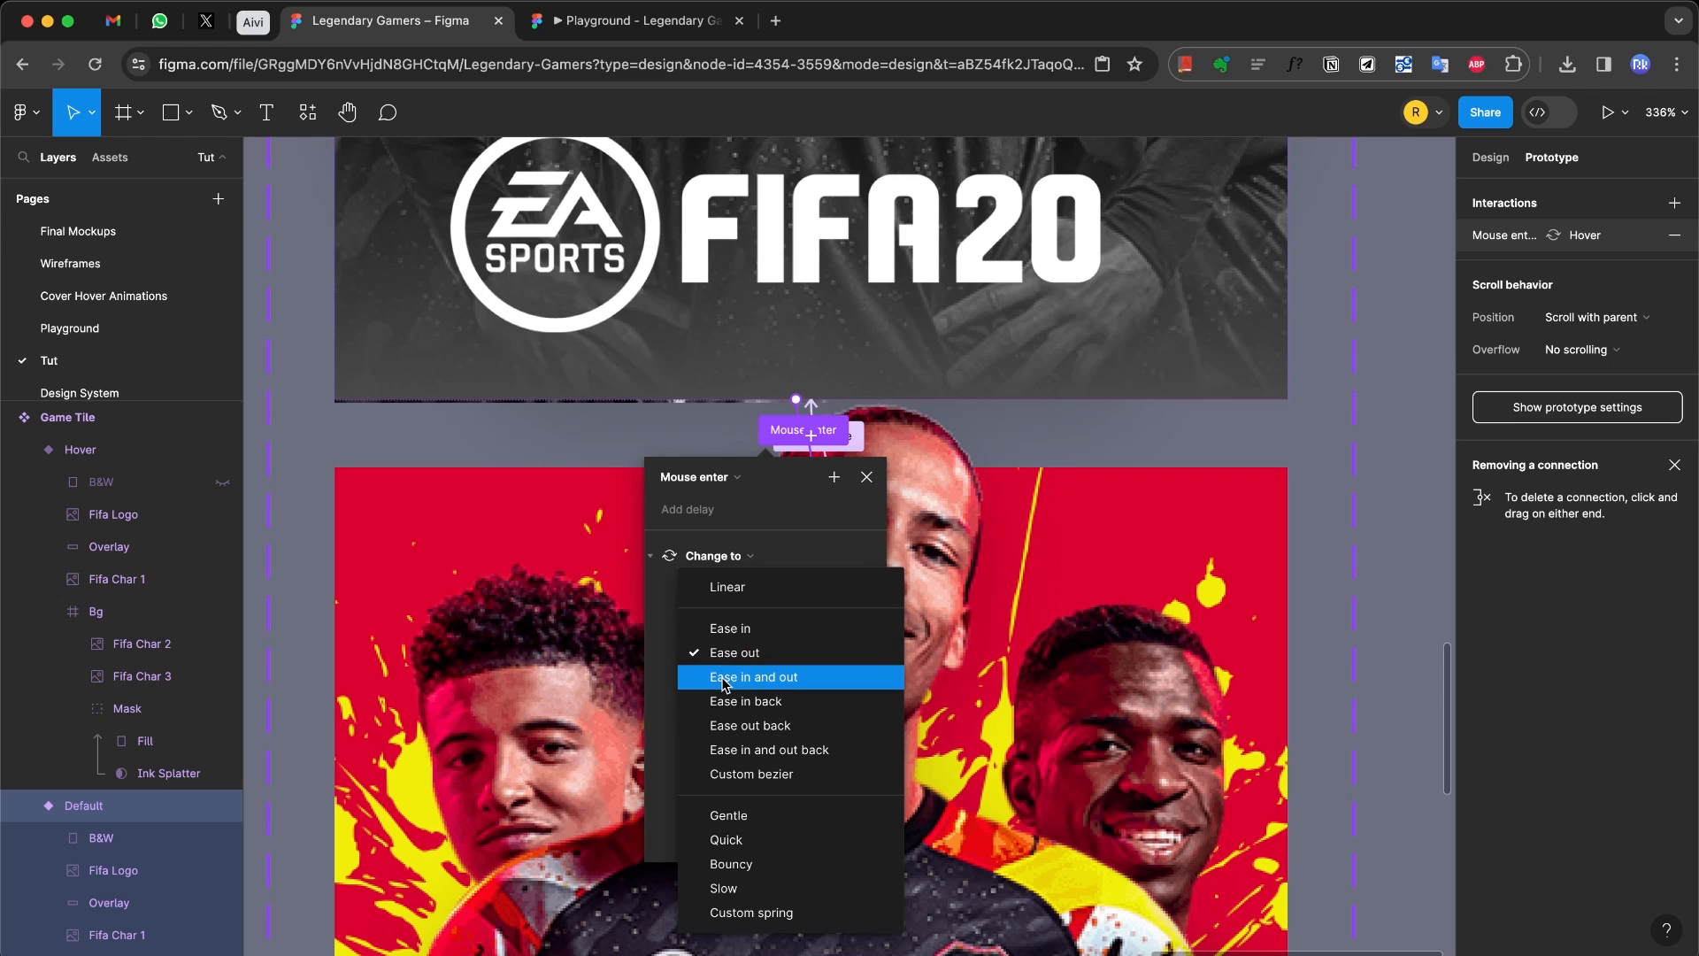
click(723, 678)
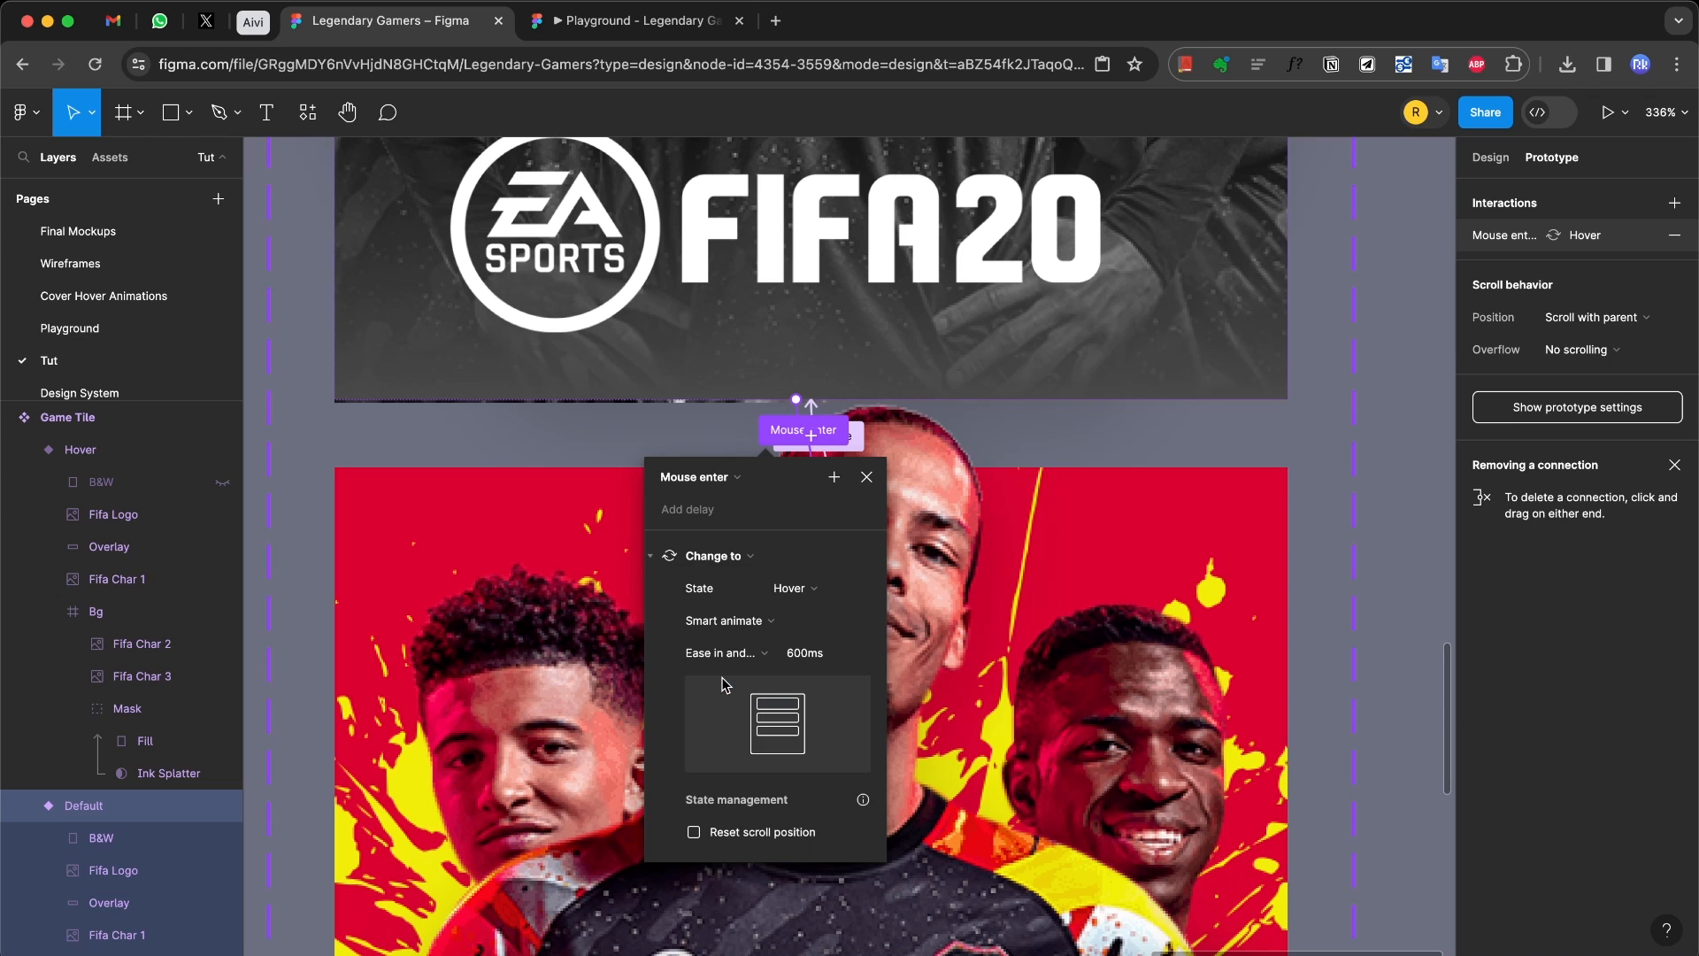
click(905, 467)
Step: Set the Hover variant's Mouse leave interaction to Smart animate with Ease in and out easing and a duration of 600 ms
click(858, 438)
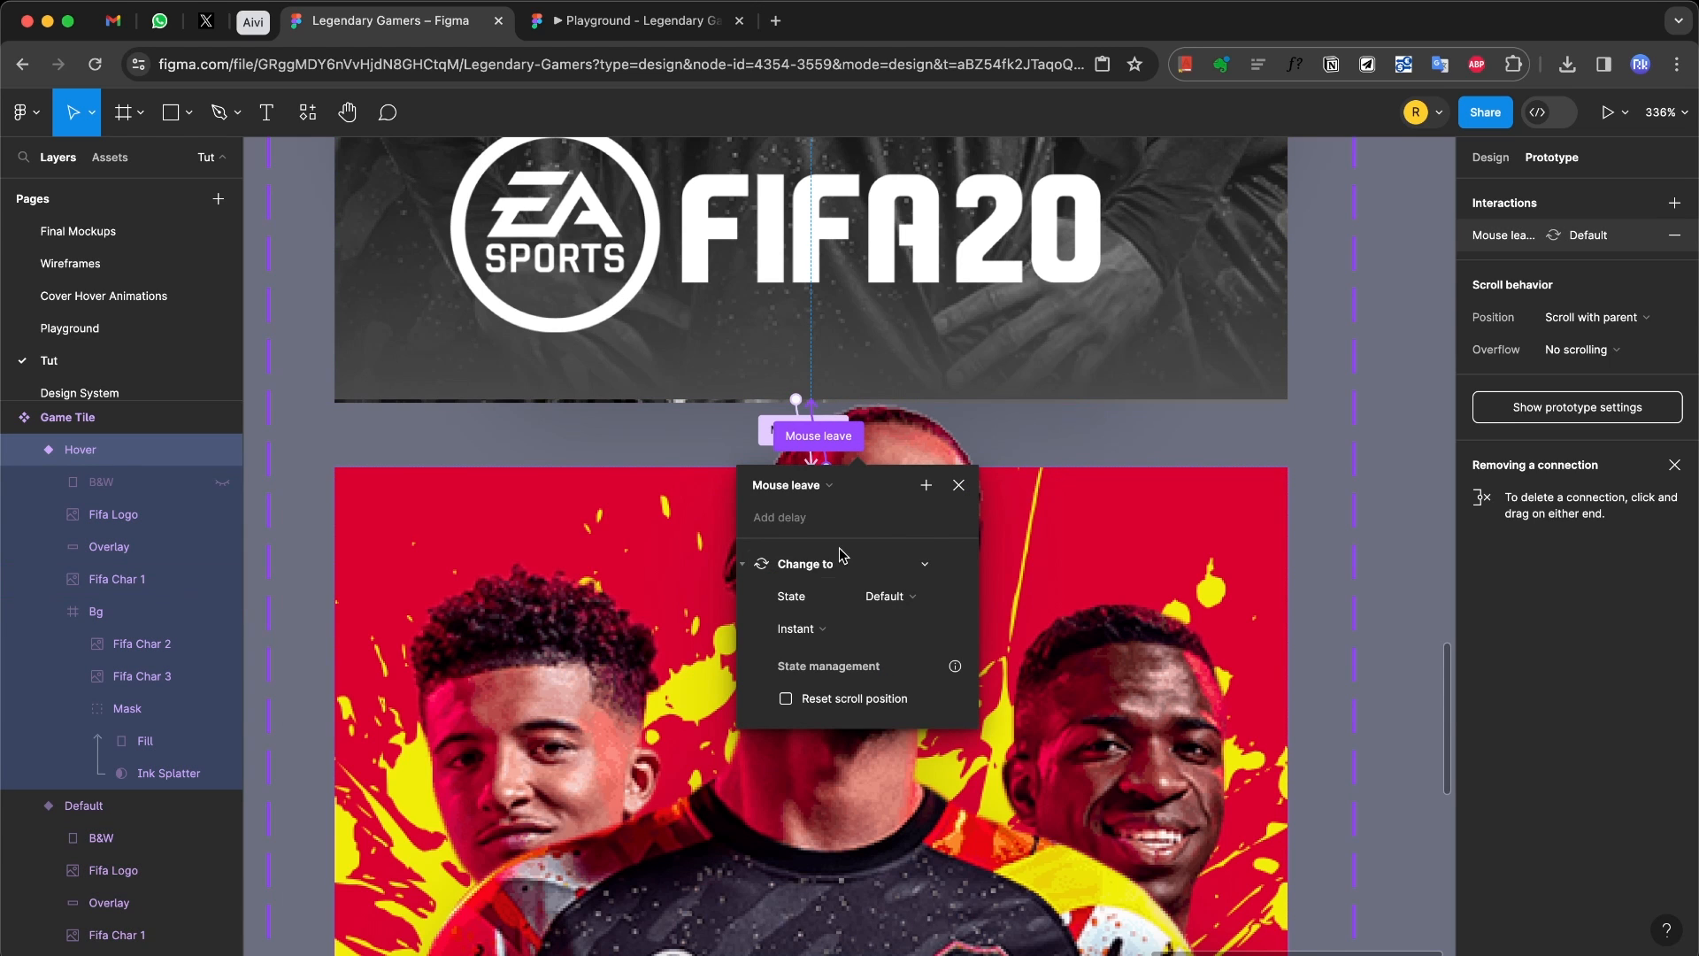
click(811, 631)
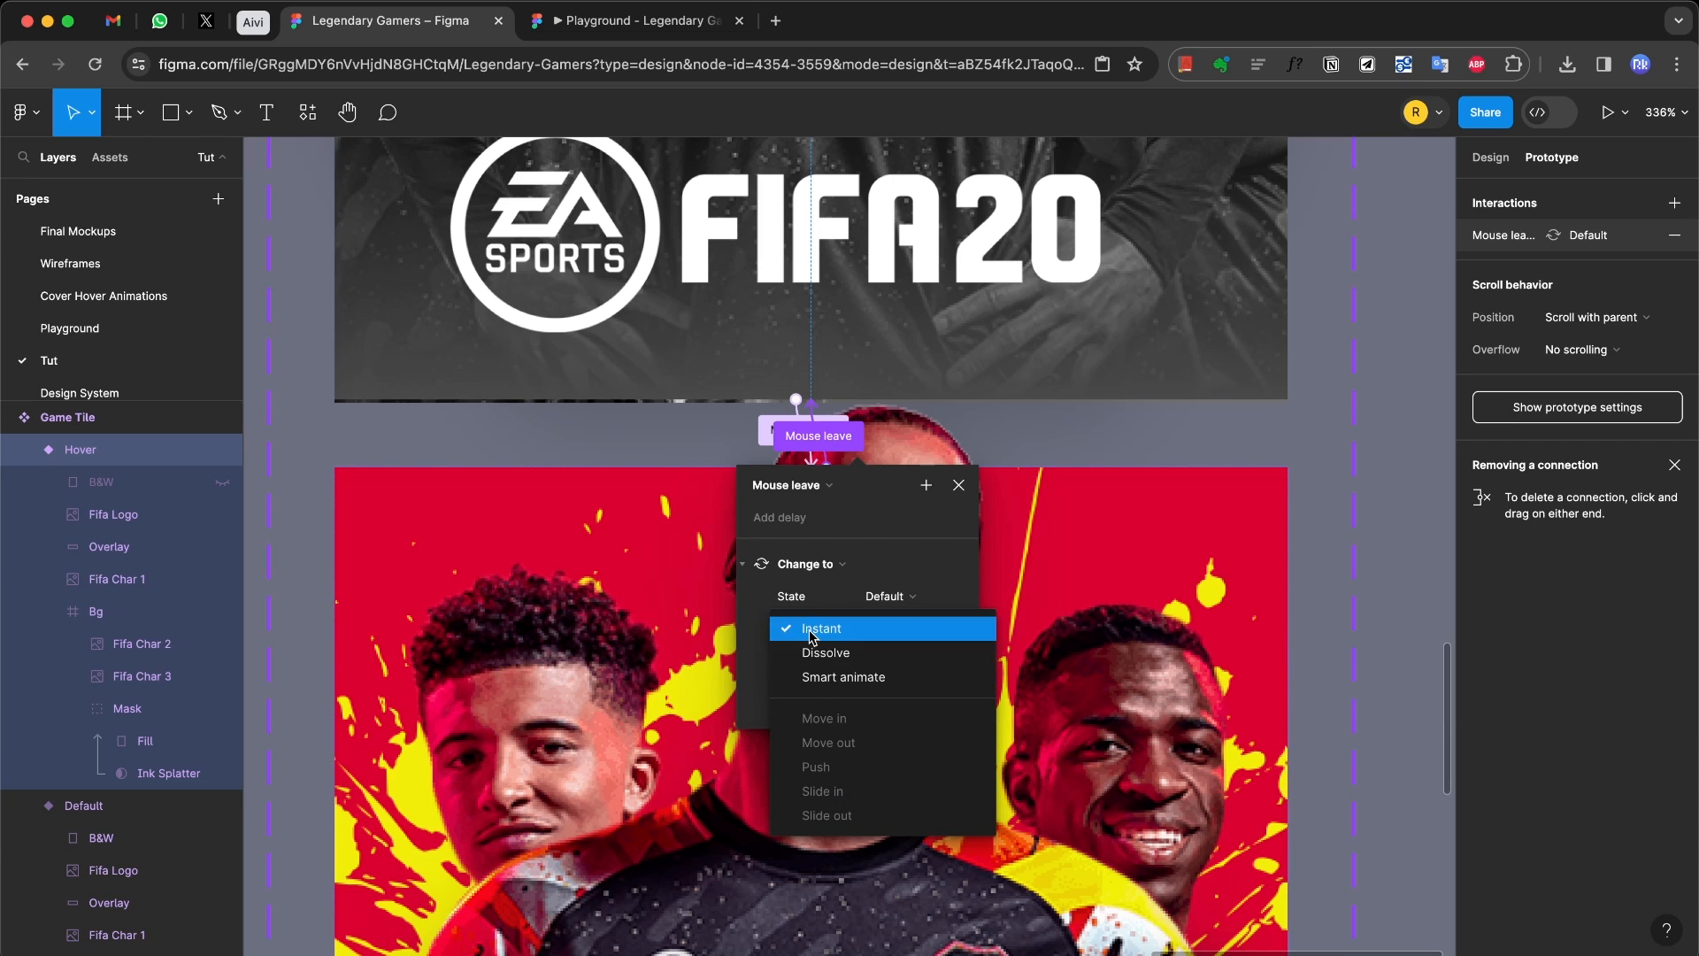
click(823, 678)
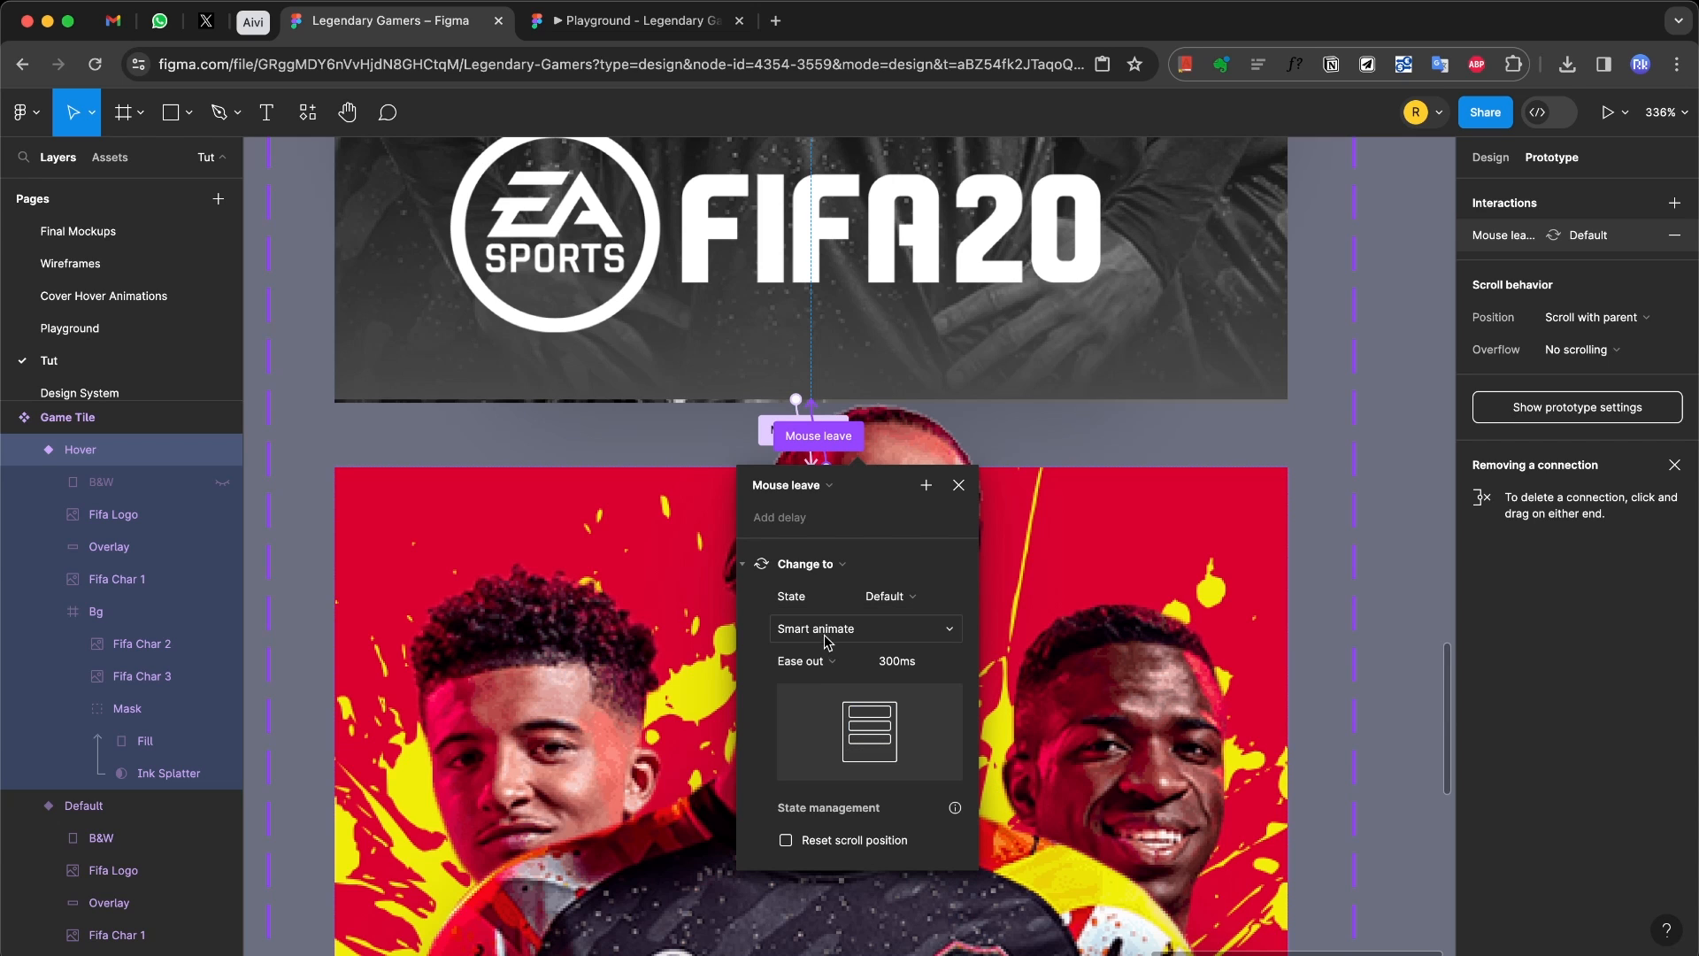
click(883, 670)
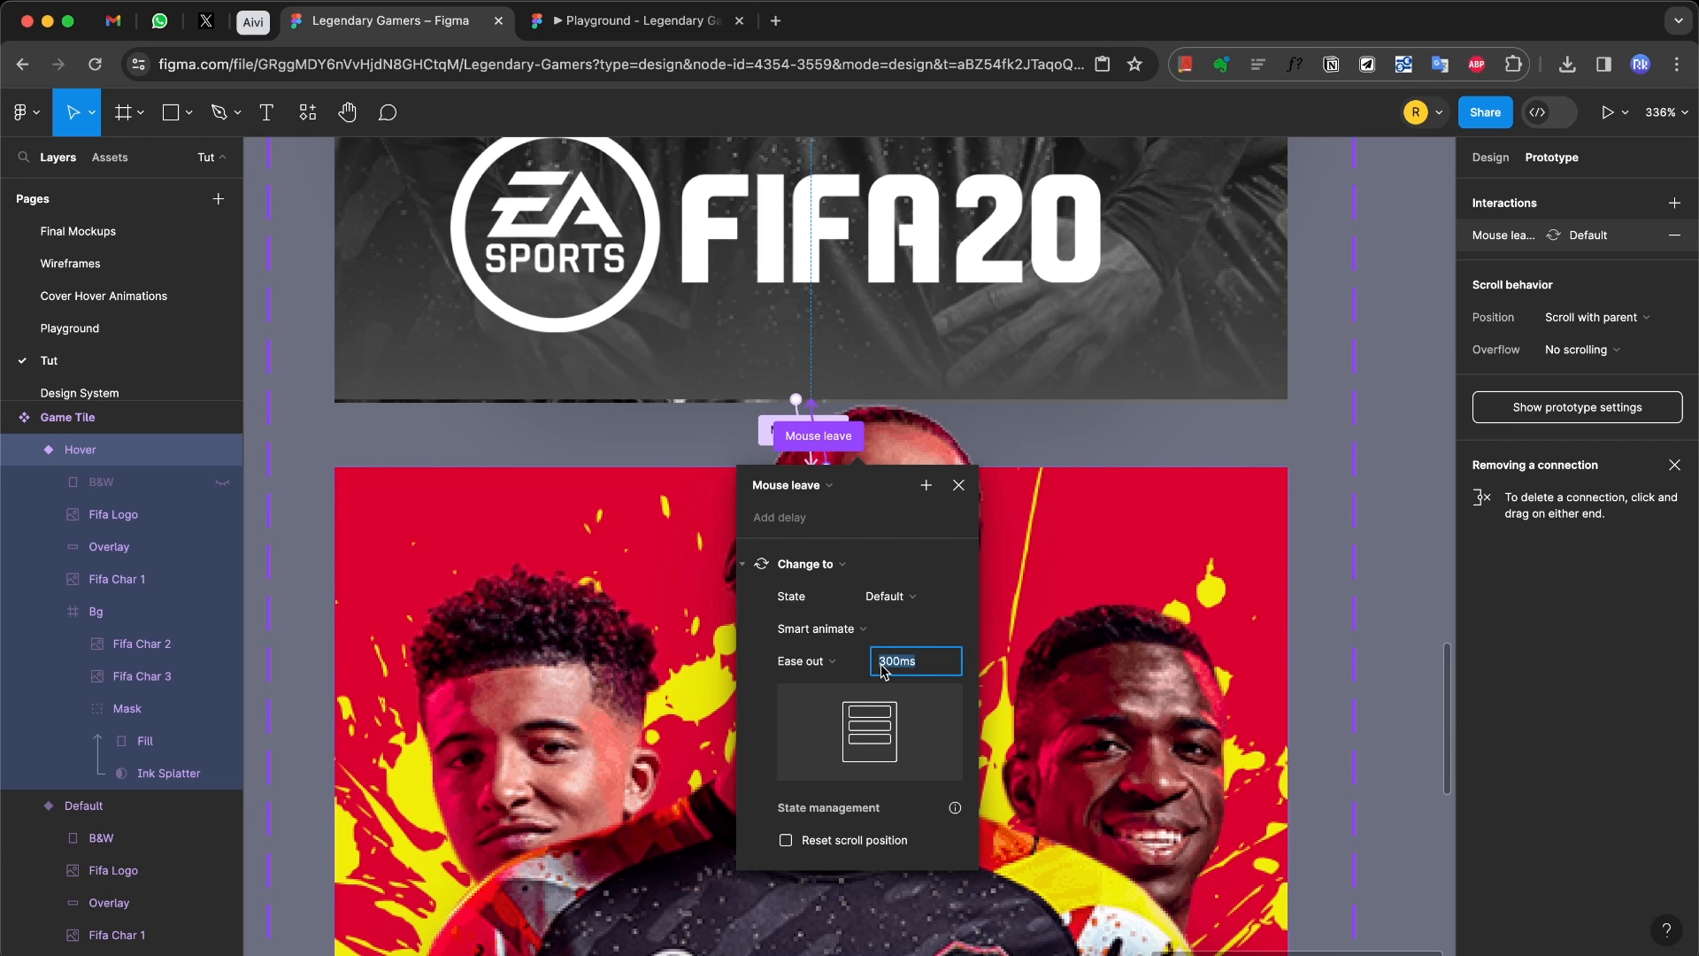
click(803, 661)
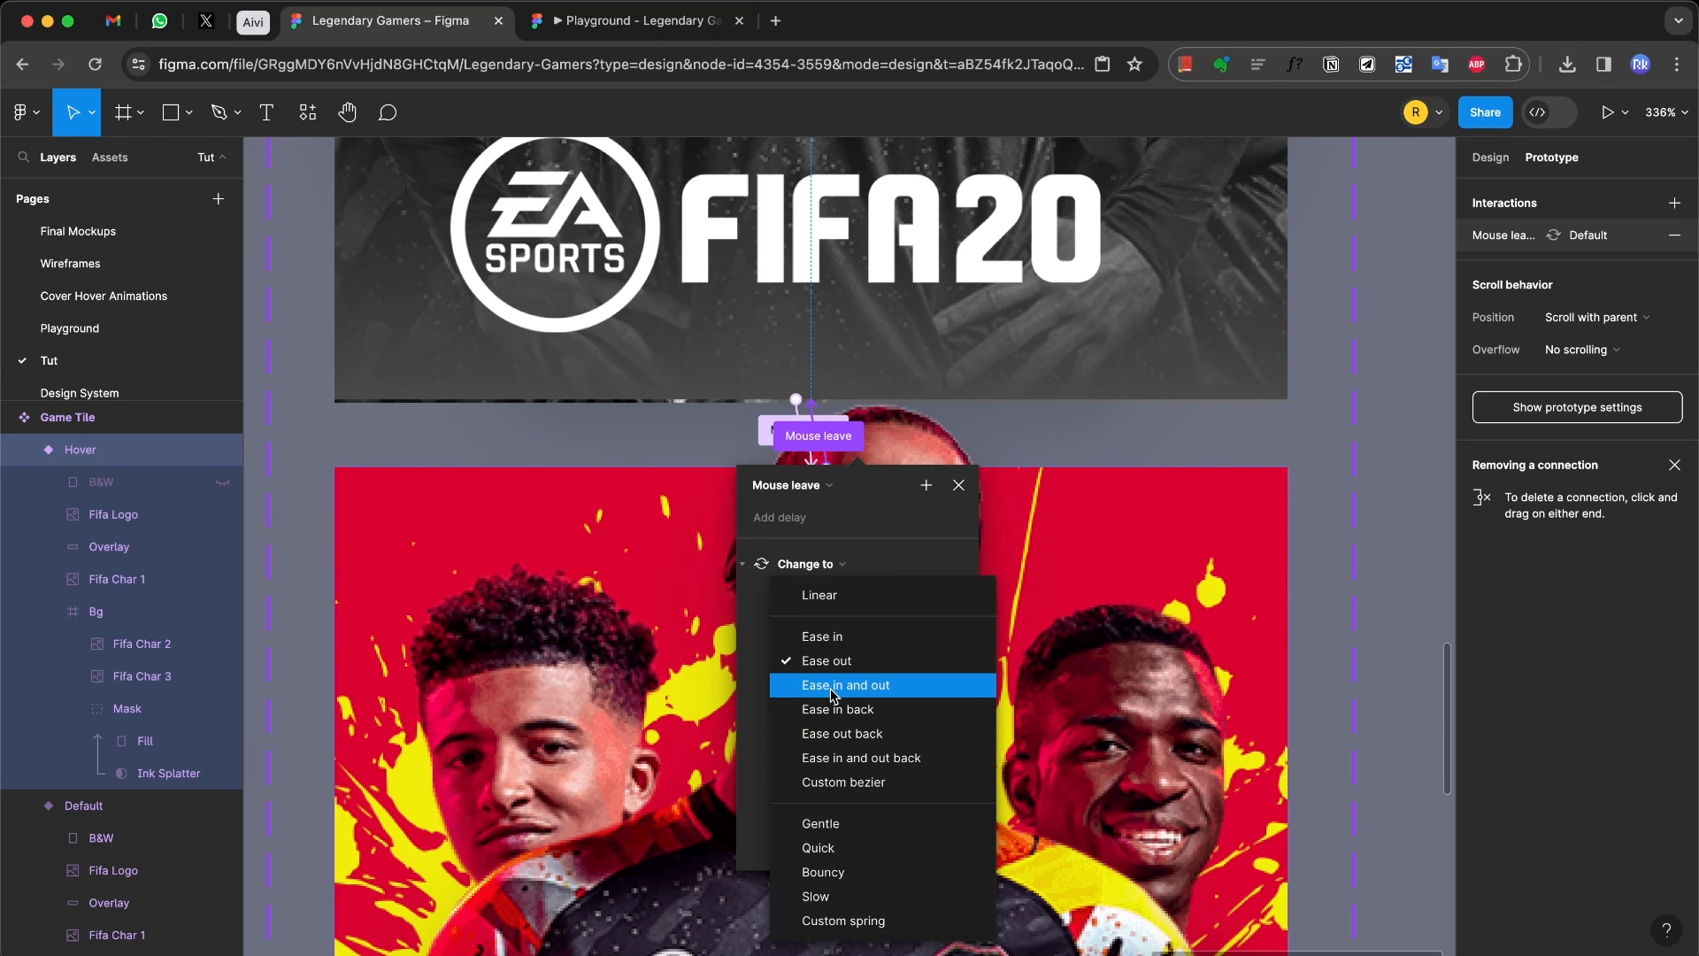
click(831, 686)
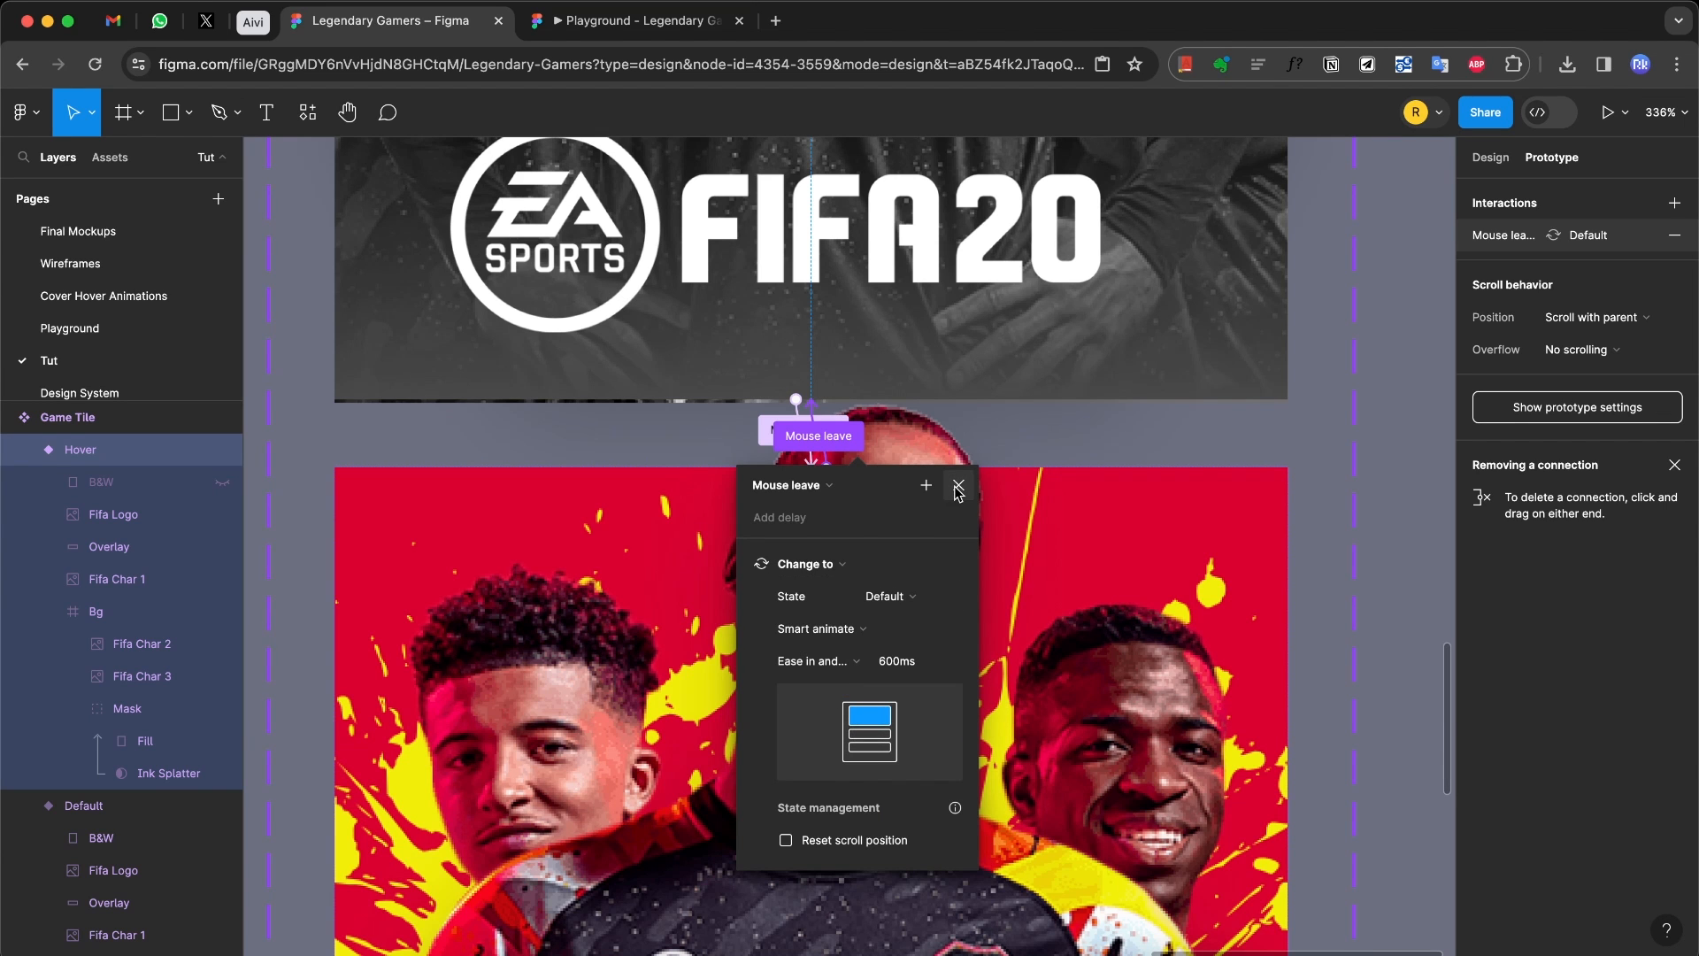
click(1378, 379)
Step: Place an instance of the Game Tile's Default variant beside the component set, at about X 1161, Y -77
scroll(1378, 377, down, 10)
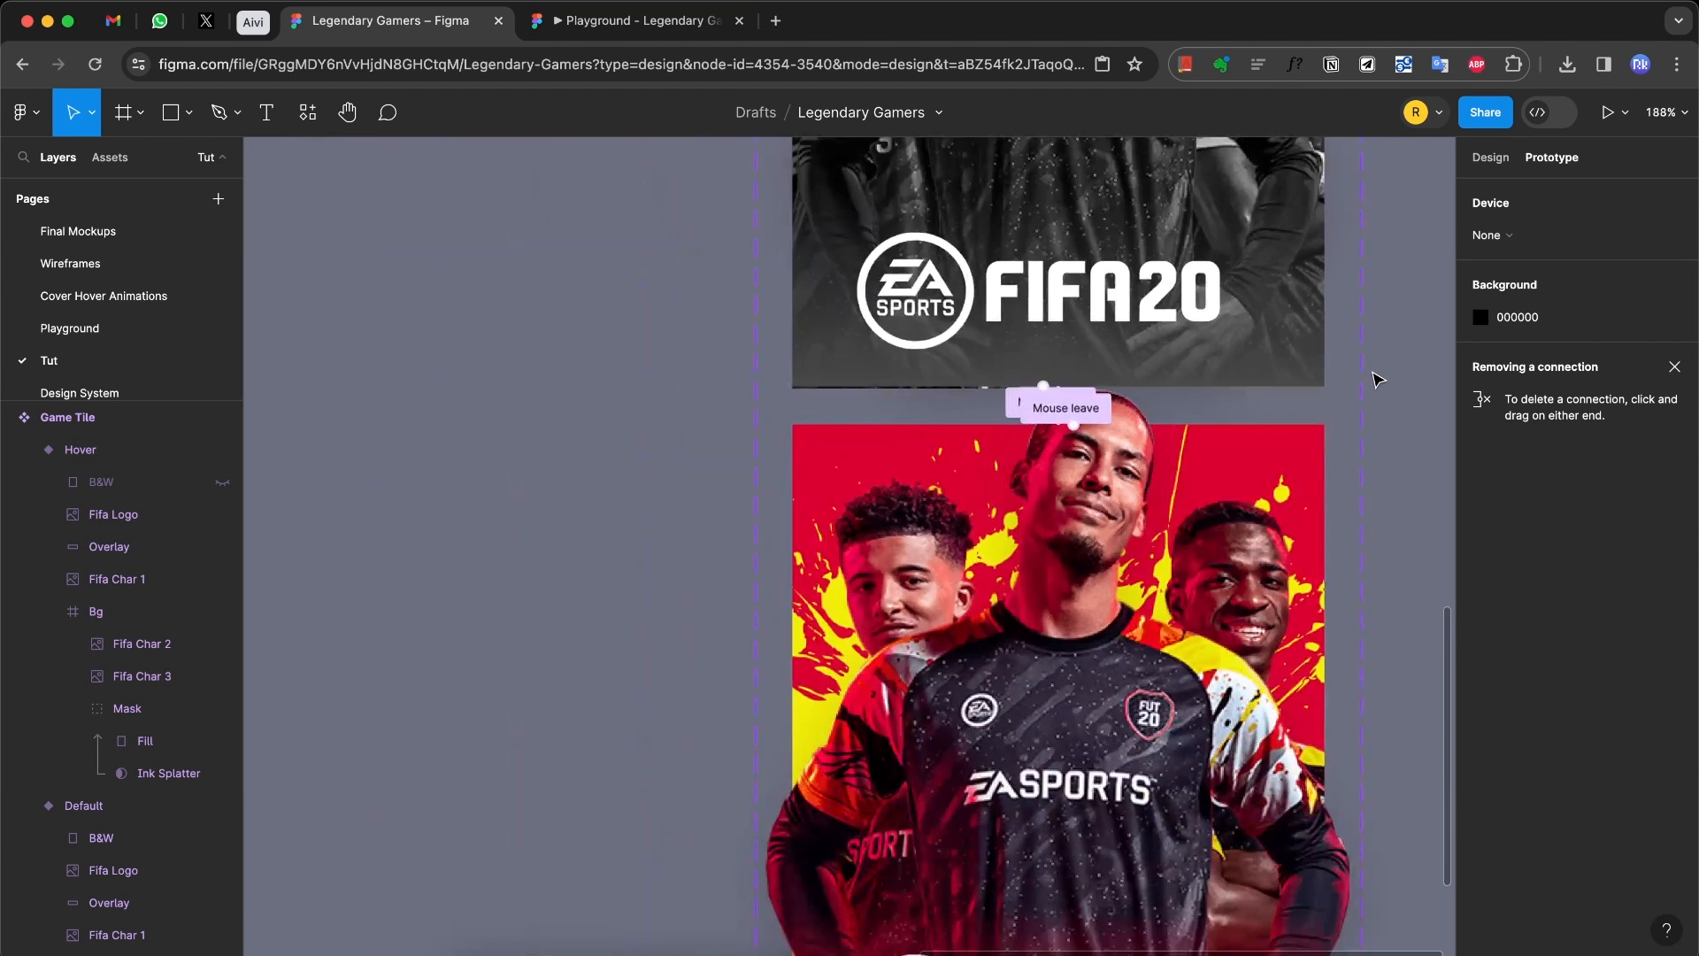
scroll(1378, 378, right, 4)
click(1489, 157)
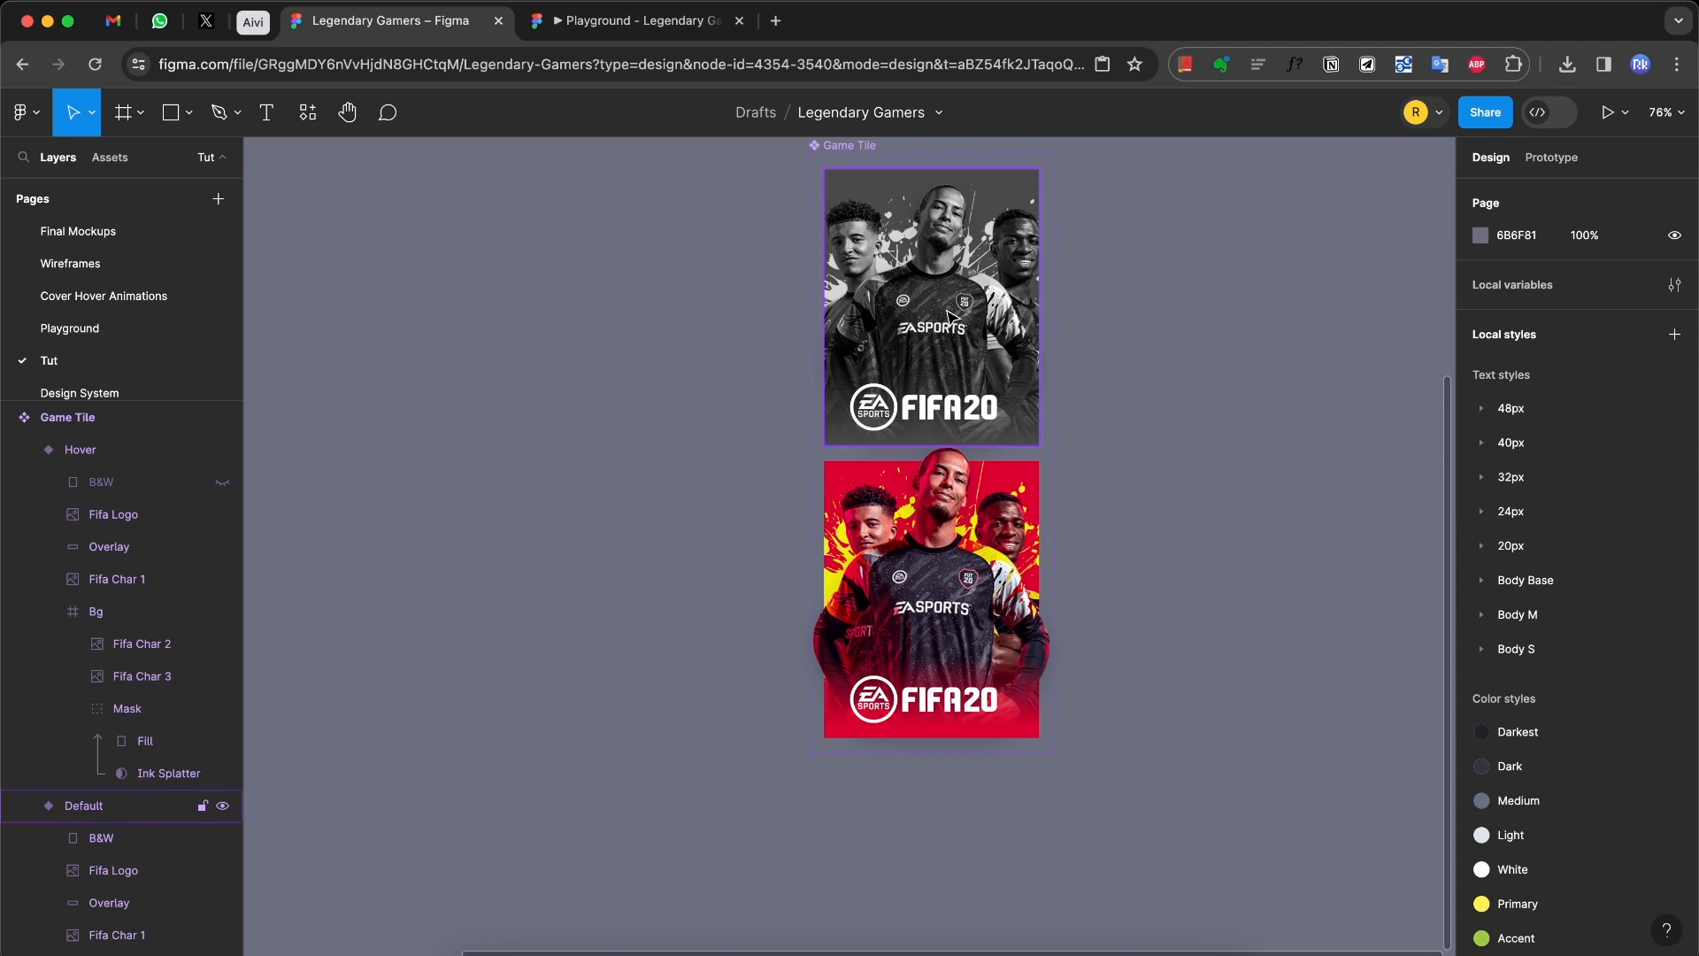
click(949, 314)
drag(949, 314, 1327, 398)
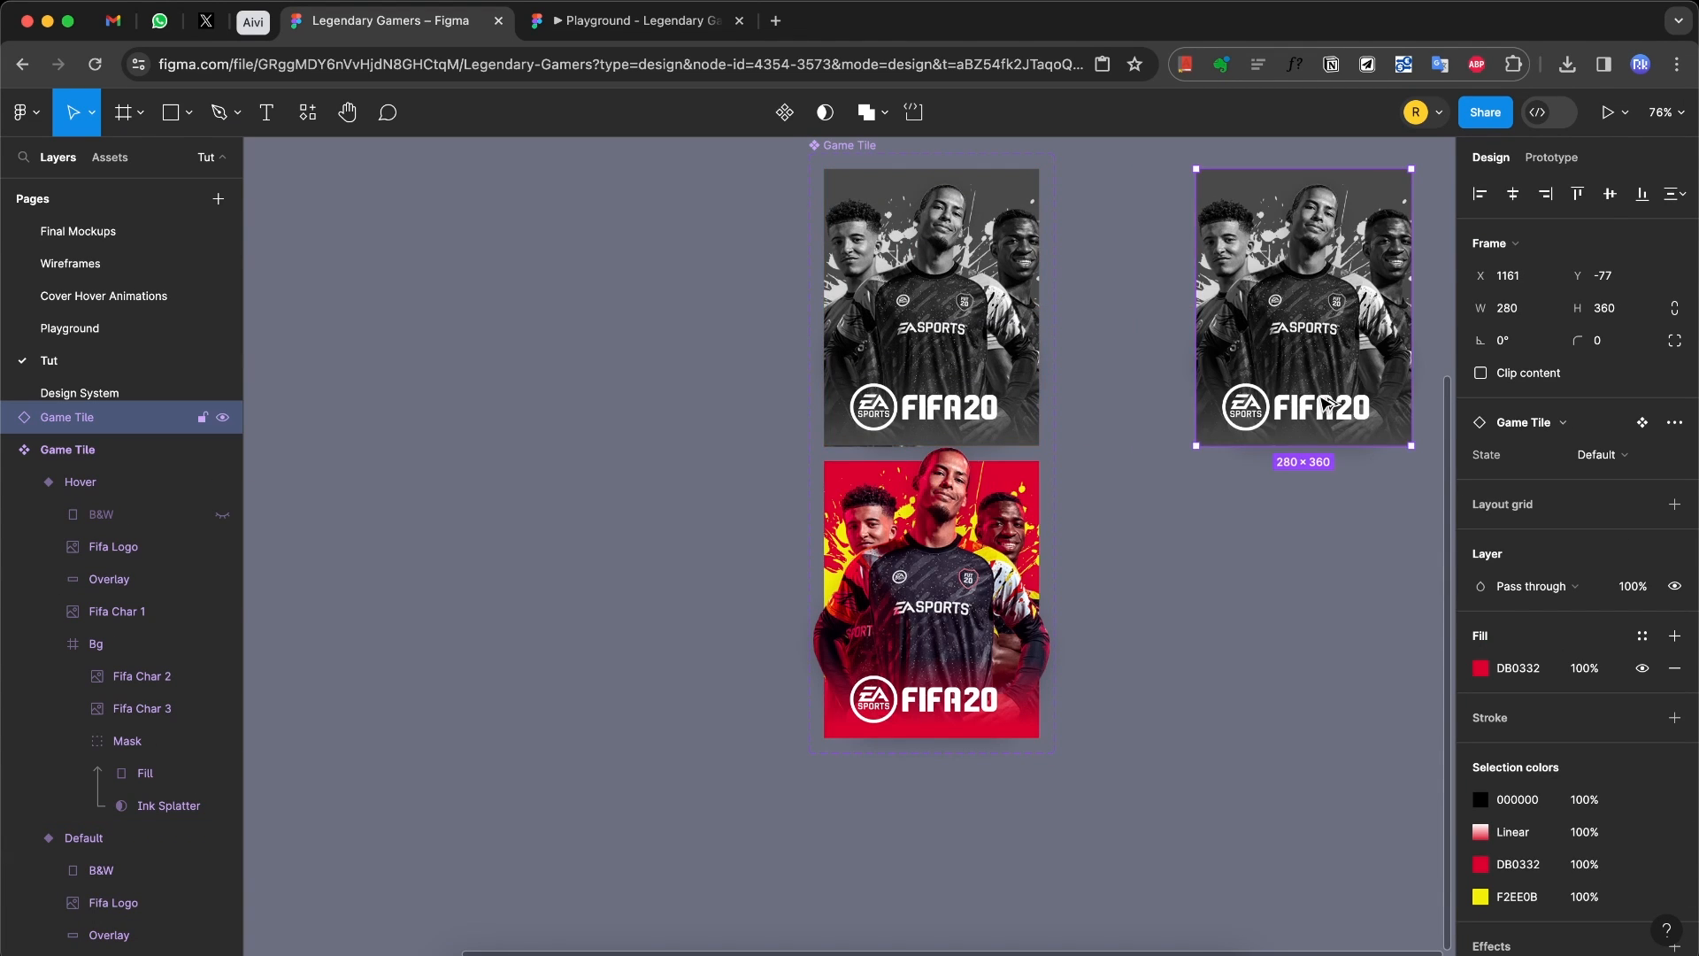
Step: Draw a frame of about 562 × 491 around the Game Tile instance and fill it with 111111
scroll(1323, 398, up, 3)
scroll(1323, 399, right, 4)
key(f)
drag(896, 272, 1327, 648)
click(1516, 636)
text(1)
key(Return)
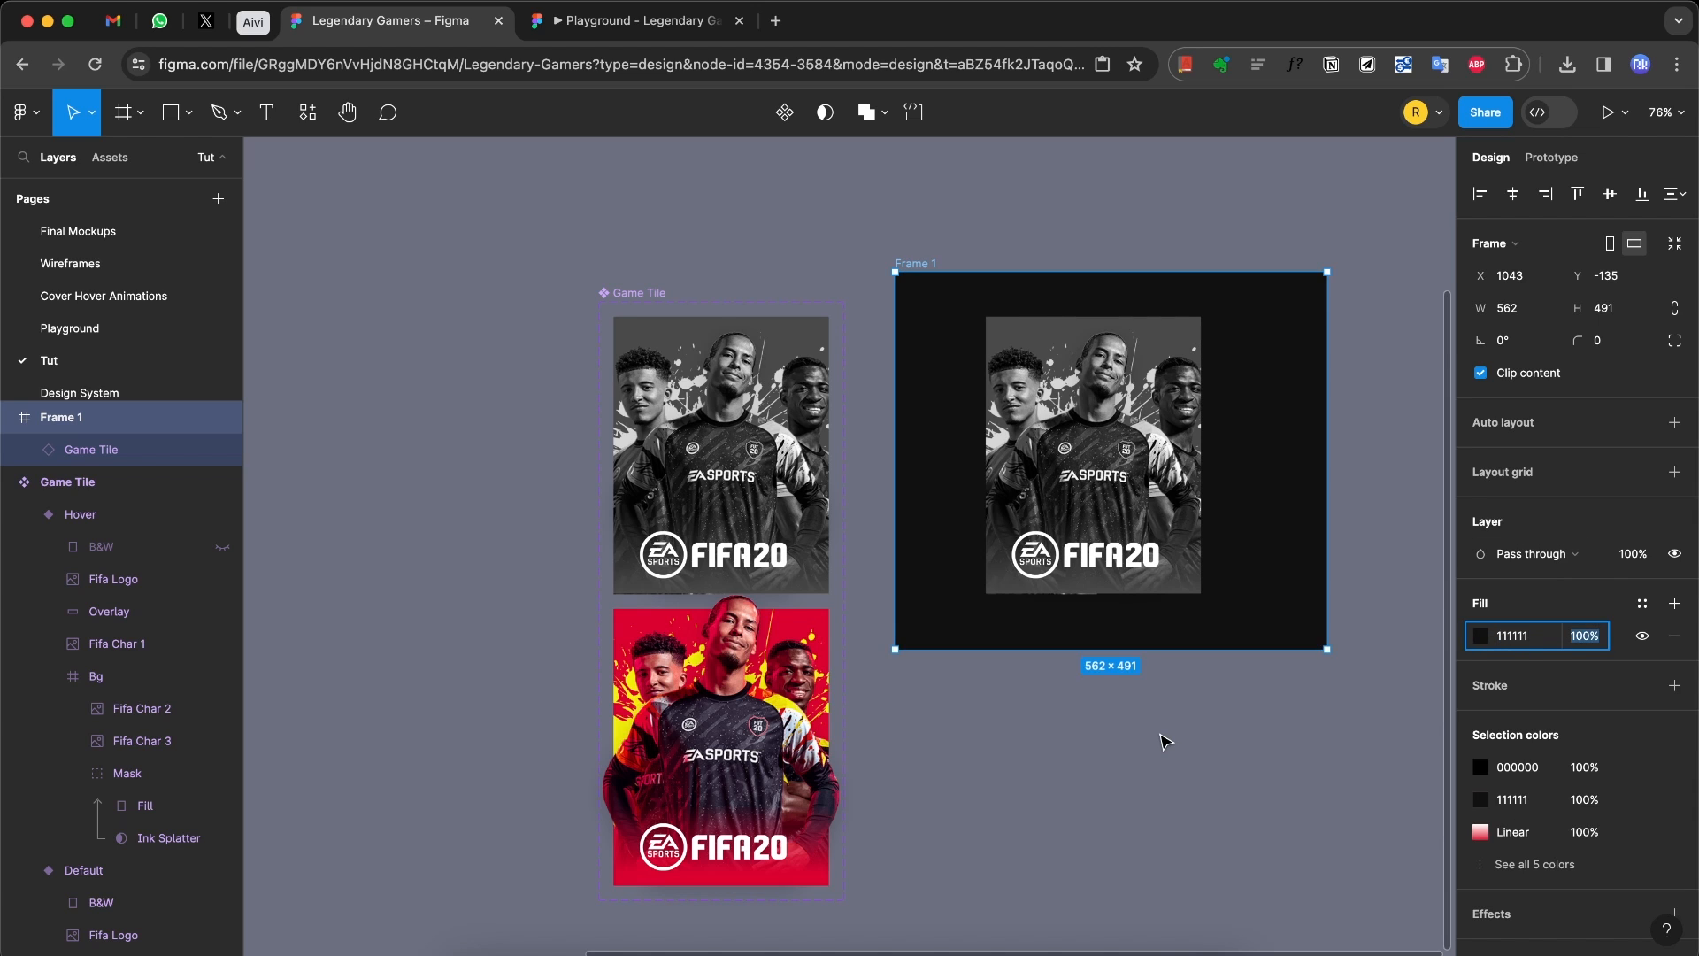
Step: Centre the Game Tile instance horizontally and vertically within Frame 1
click(1062, 639)
click(926, 266)
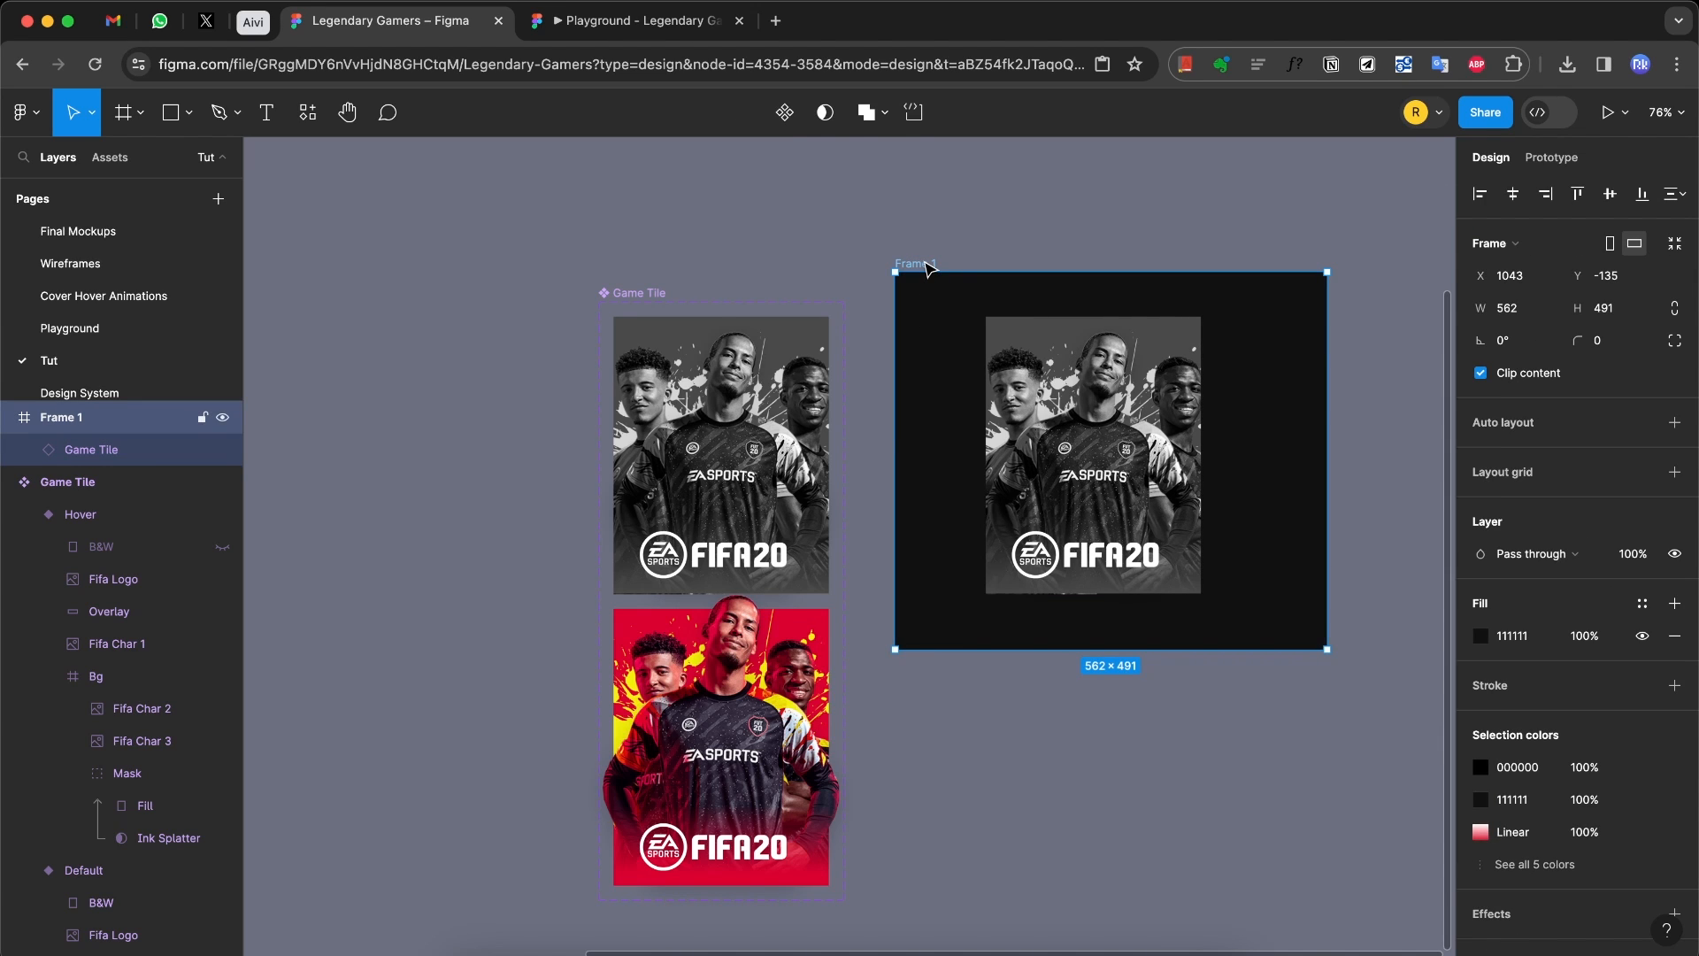
click(1093, 416)
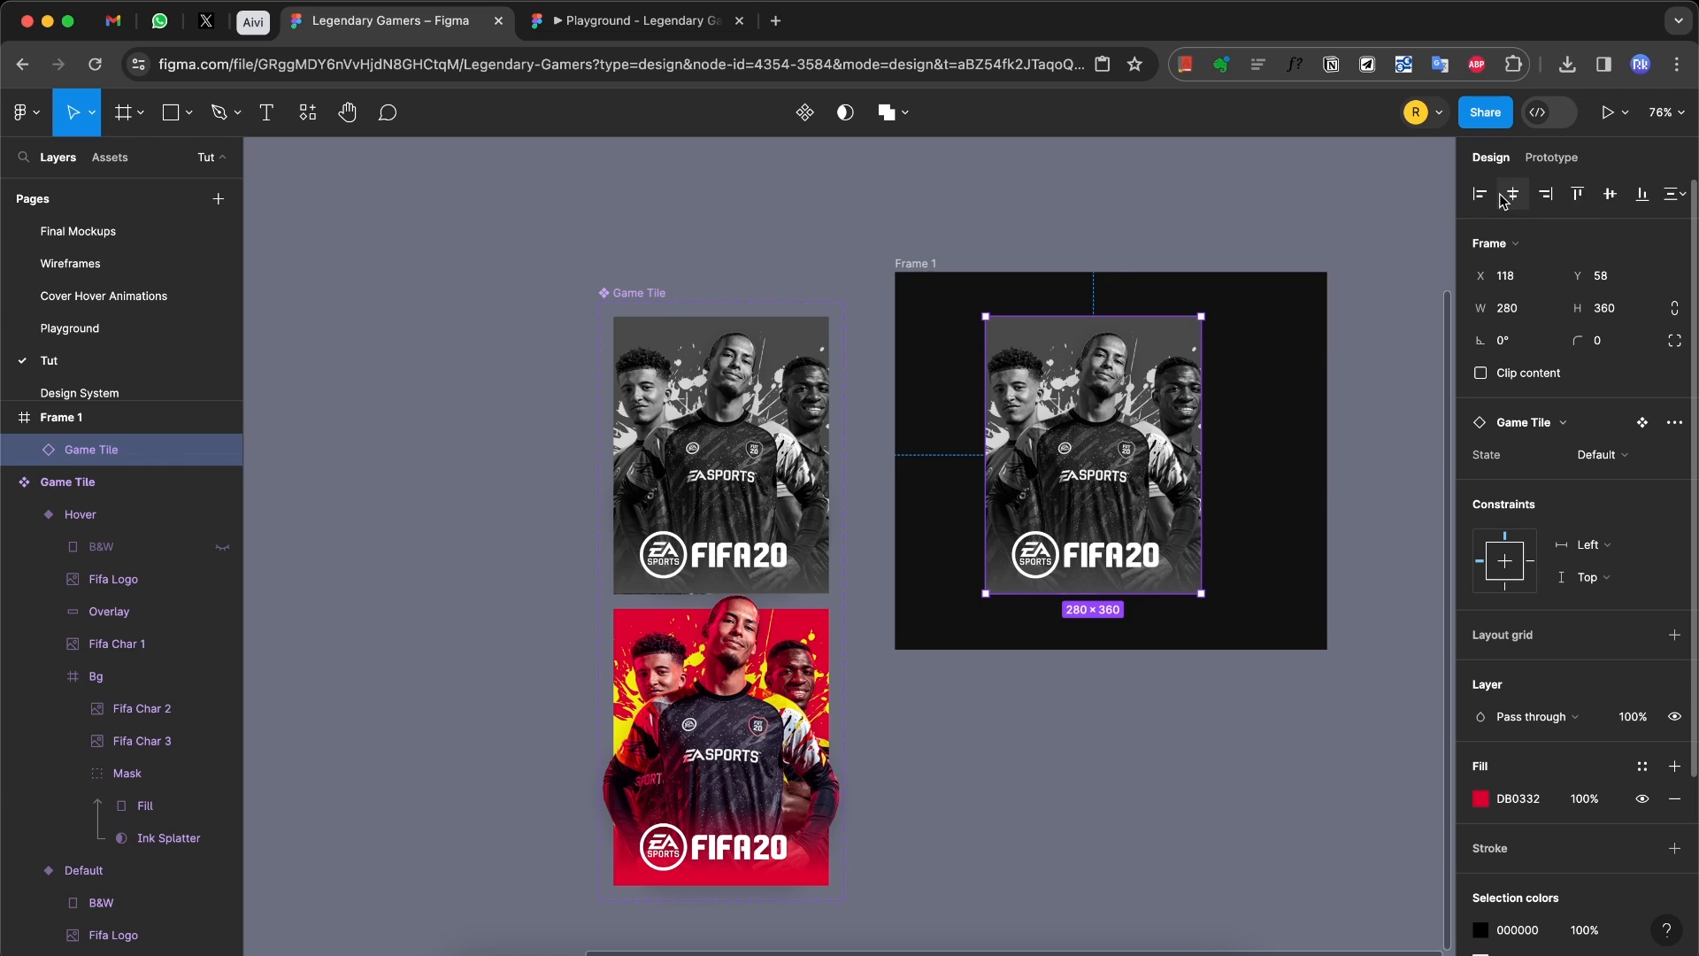
click(1512, 194)
click(1610, 194)
Step: Preview Frame 1 as a prototype to test the tile's hover animation, and close the preview
click(917, 265)
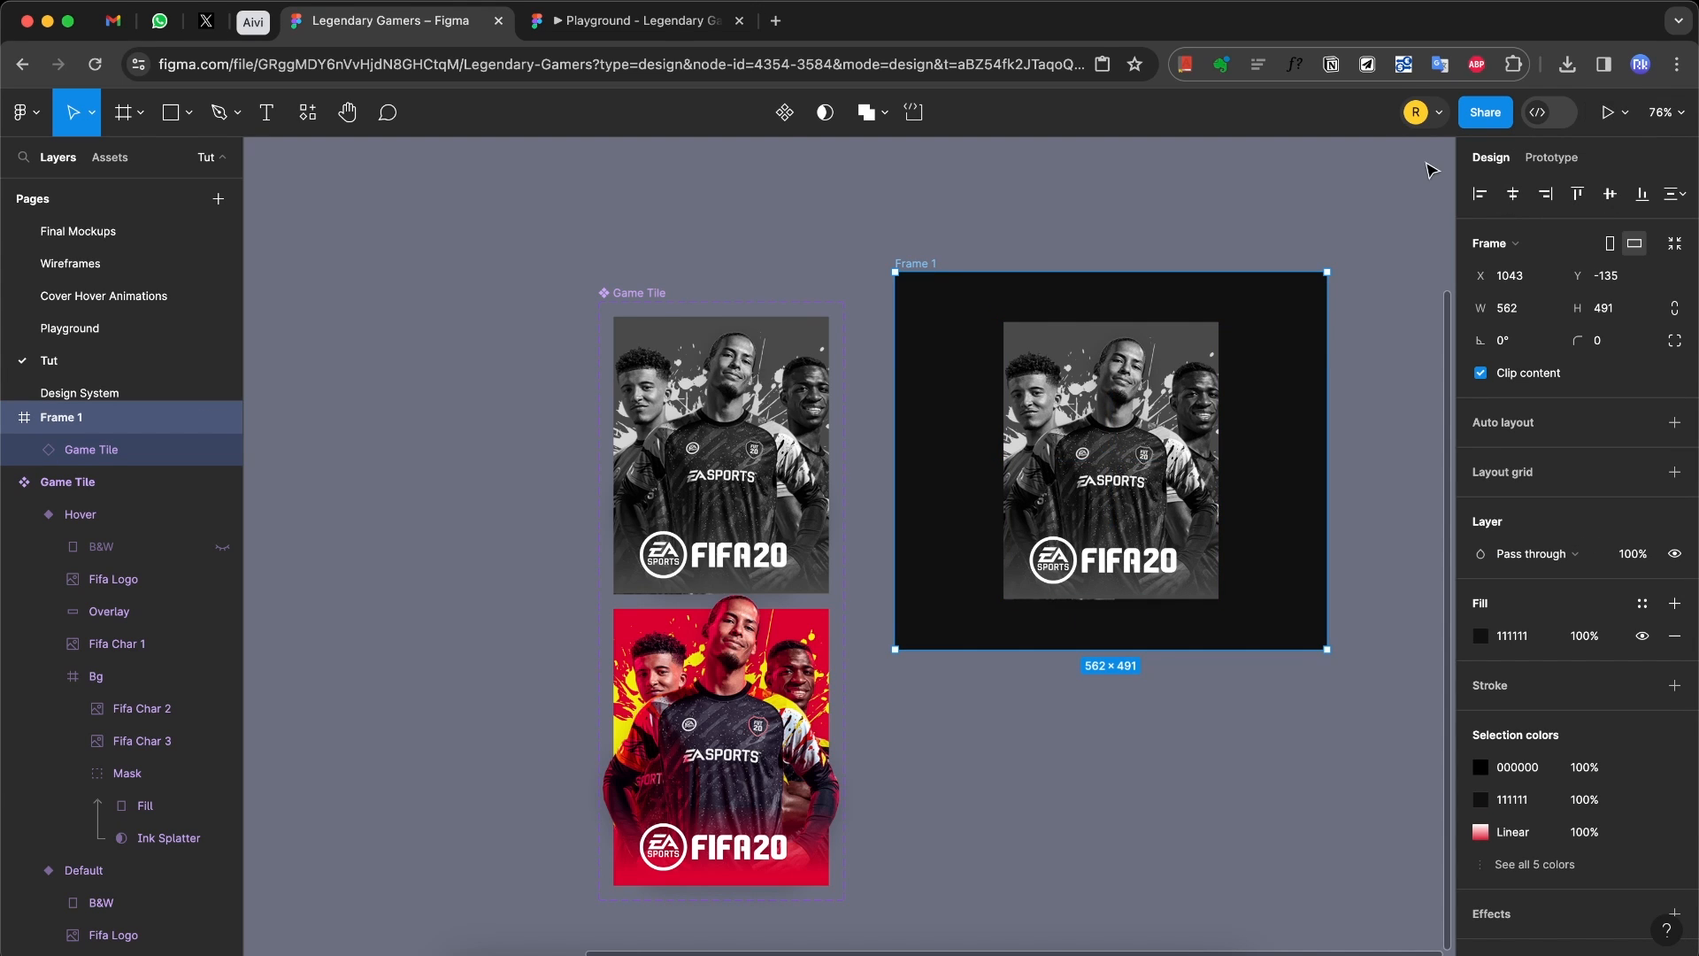
click(1628, 121)
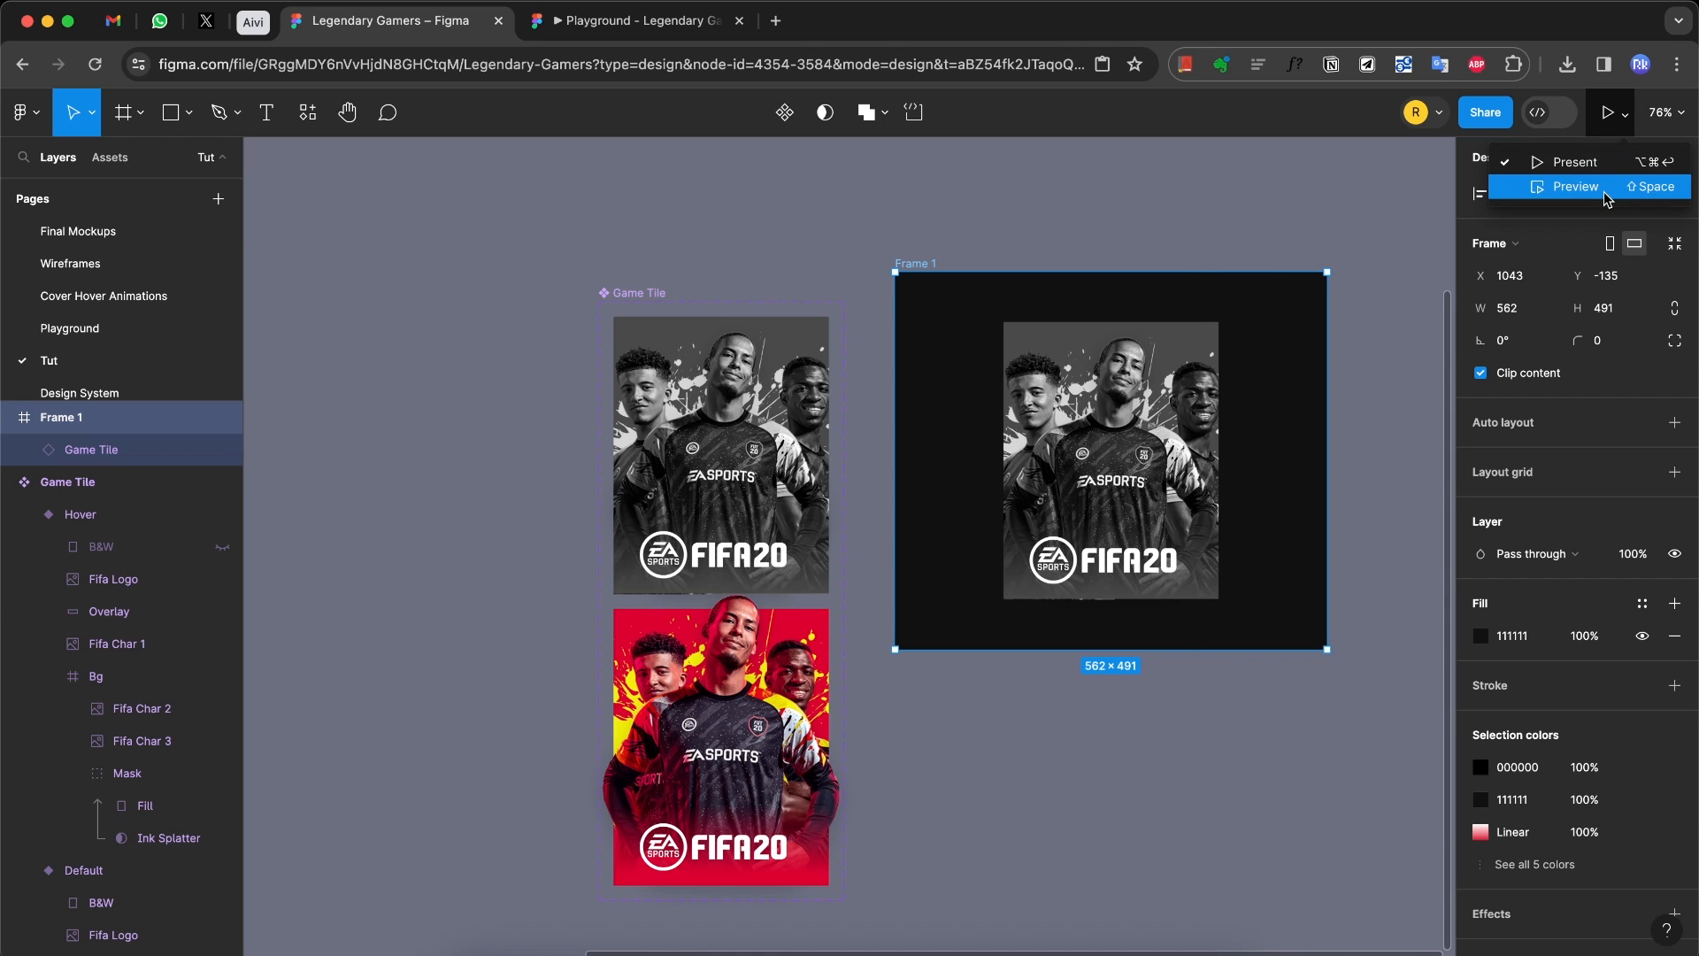
click(1557, 182)
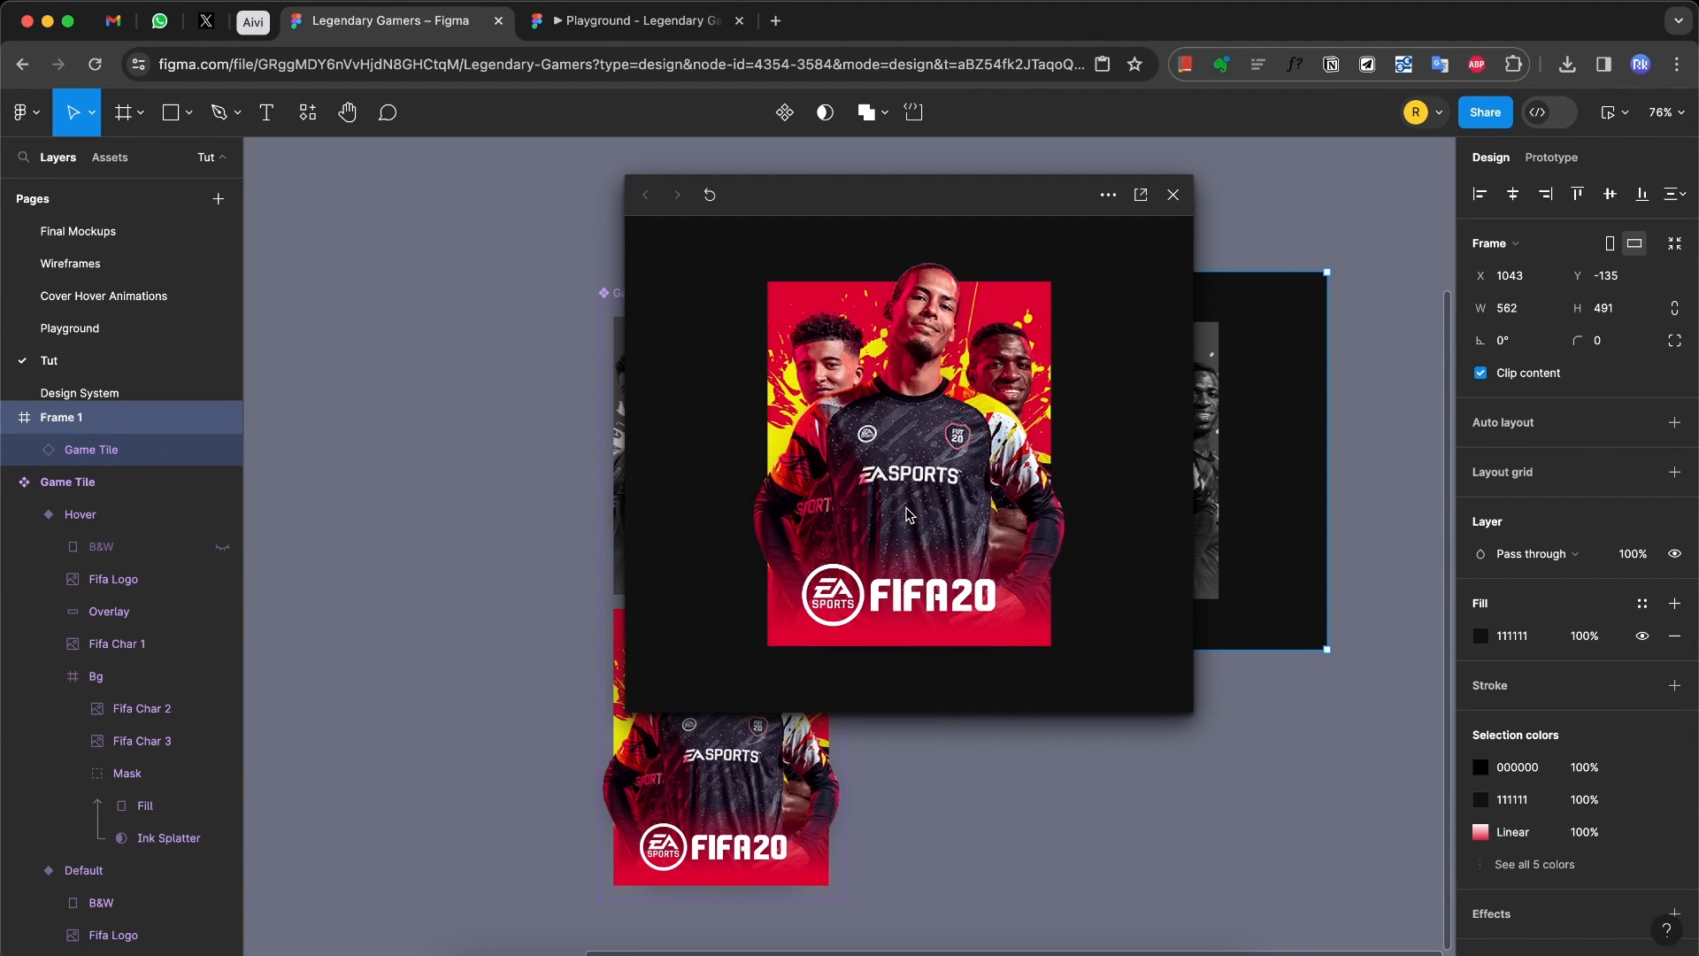
click(1174, 196)
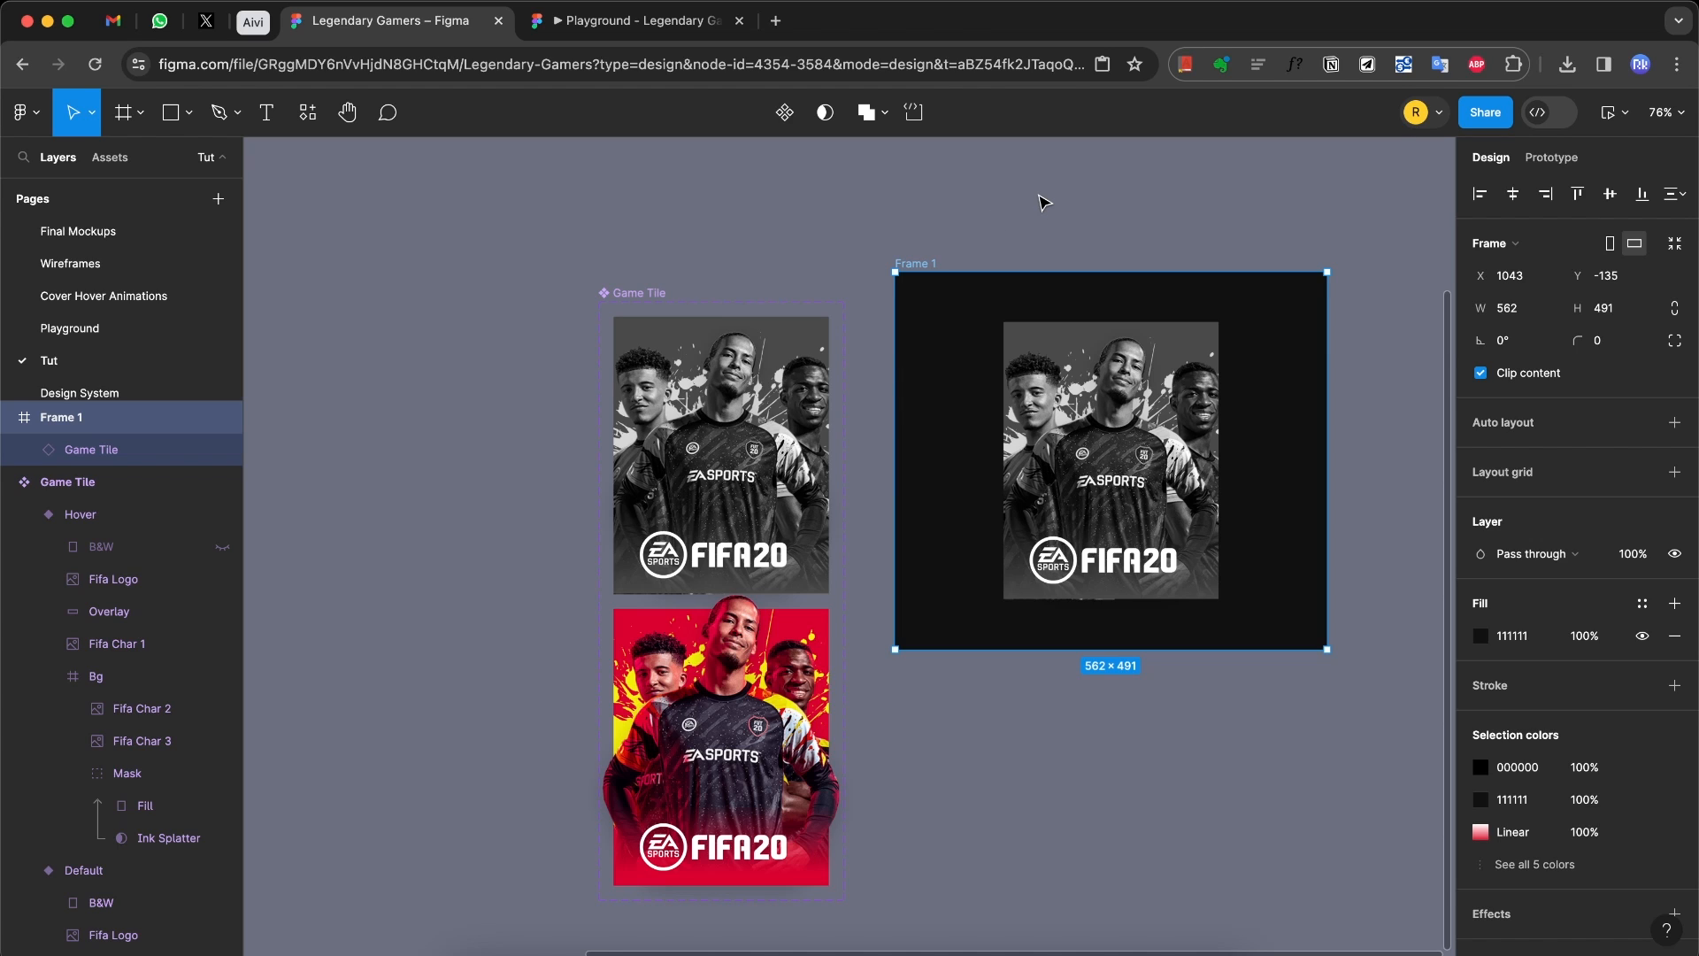
Step: Rename the Fifa Char 1 layer in the Game Tile's Default variant as Fifa
scroll(850, 462, up, 5)
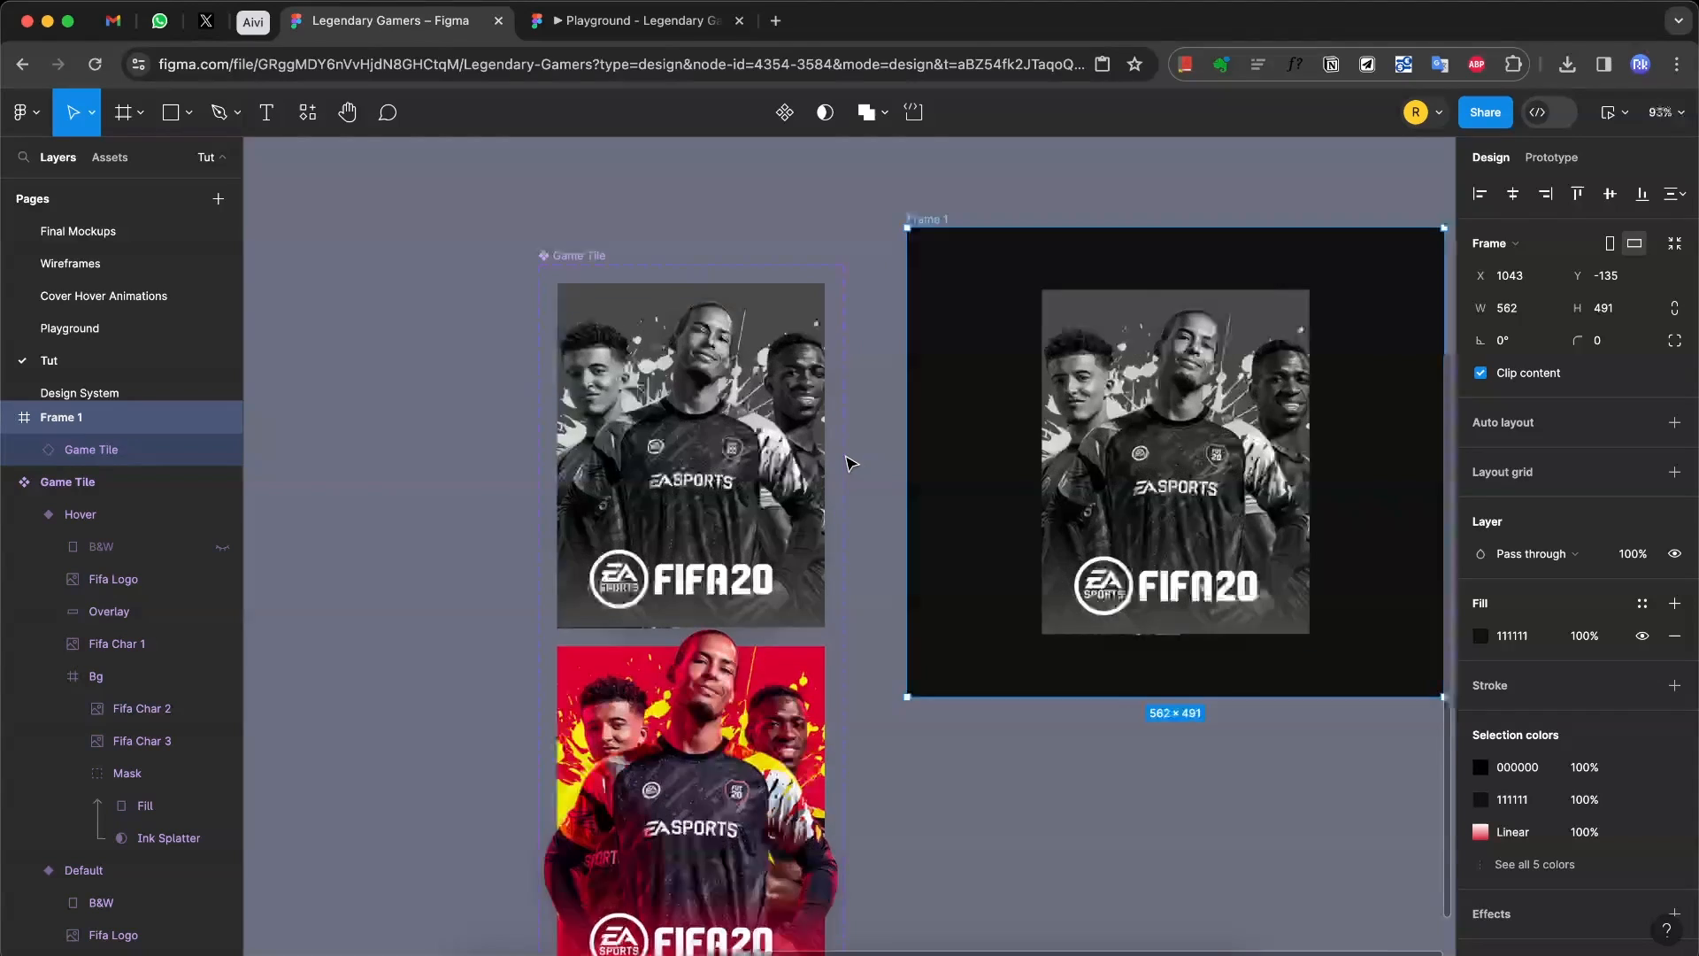
scroll(846, 461, down, 3)
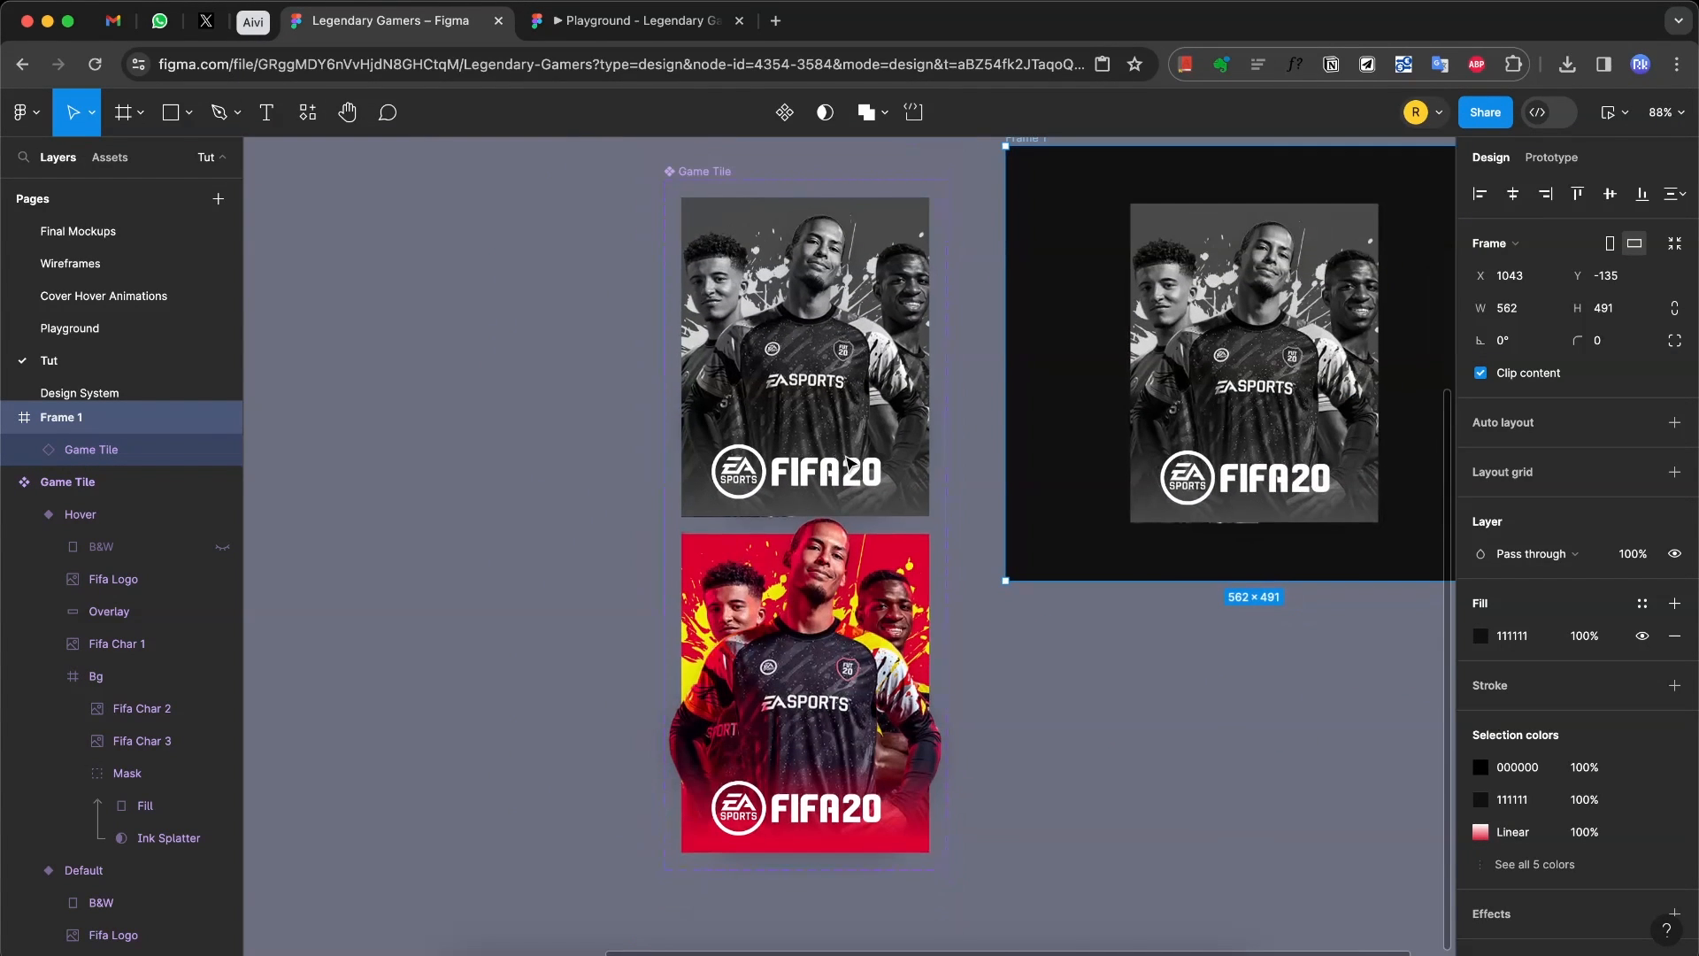
click(823, 352)
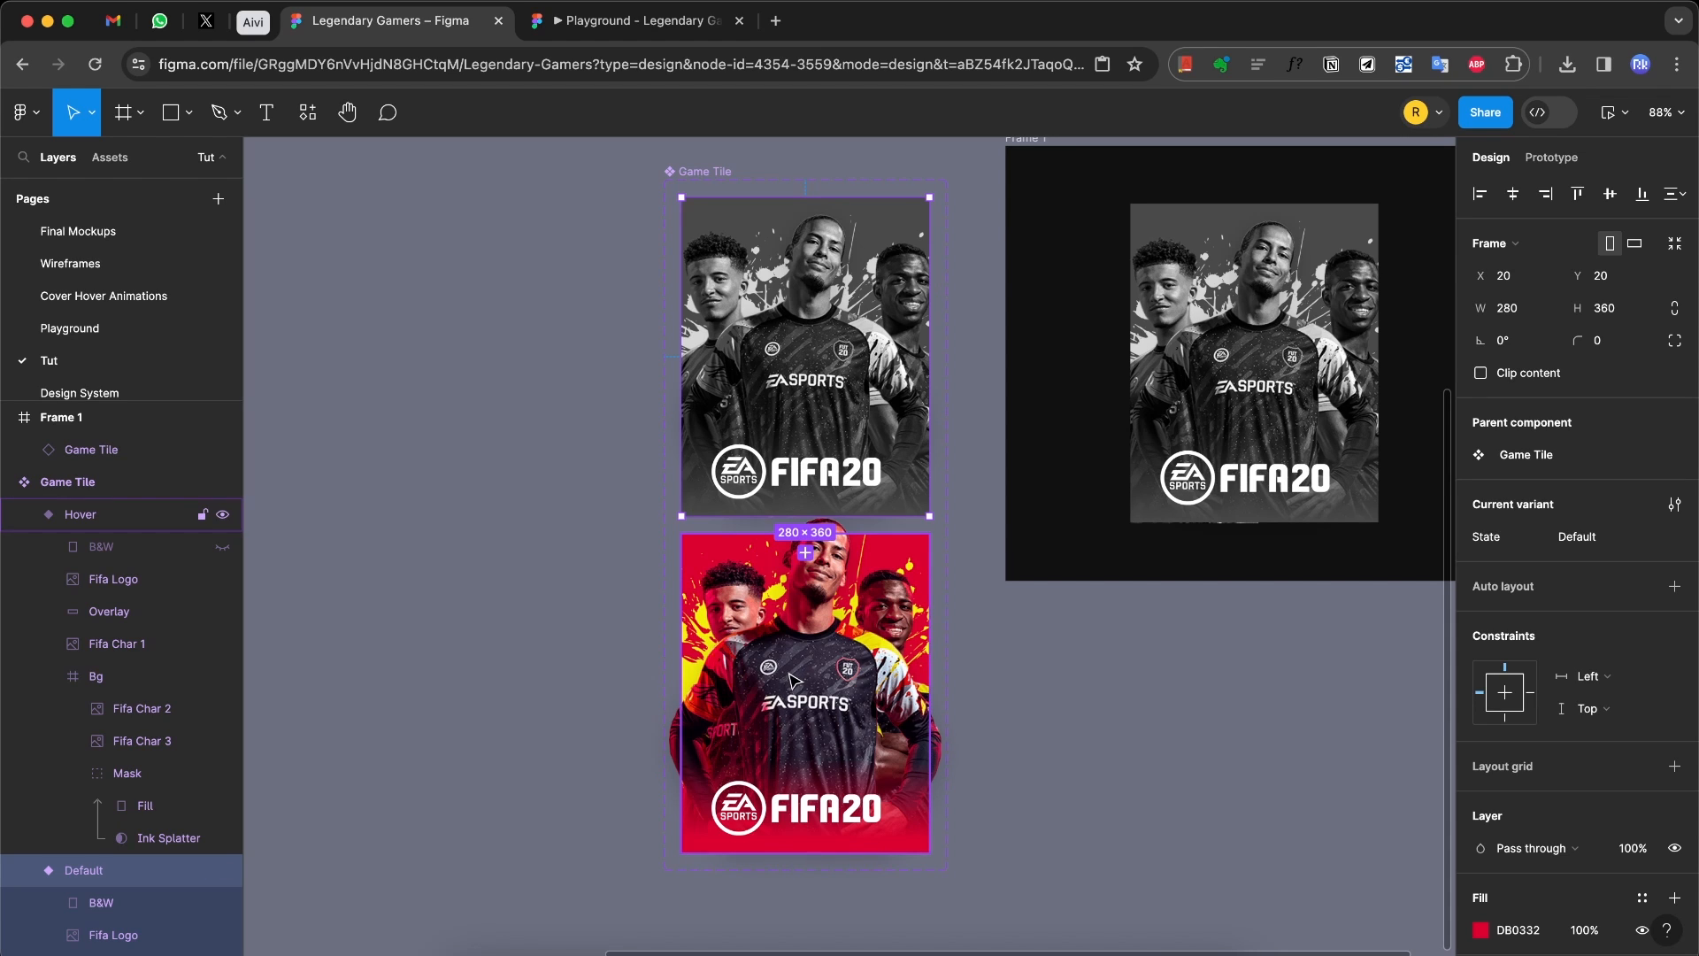
double_click(829, 352)
scroll(126, 718, down, 3)
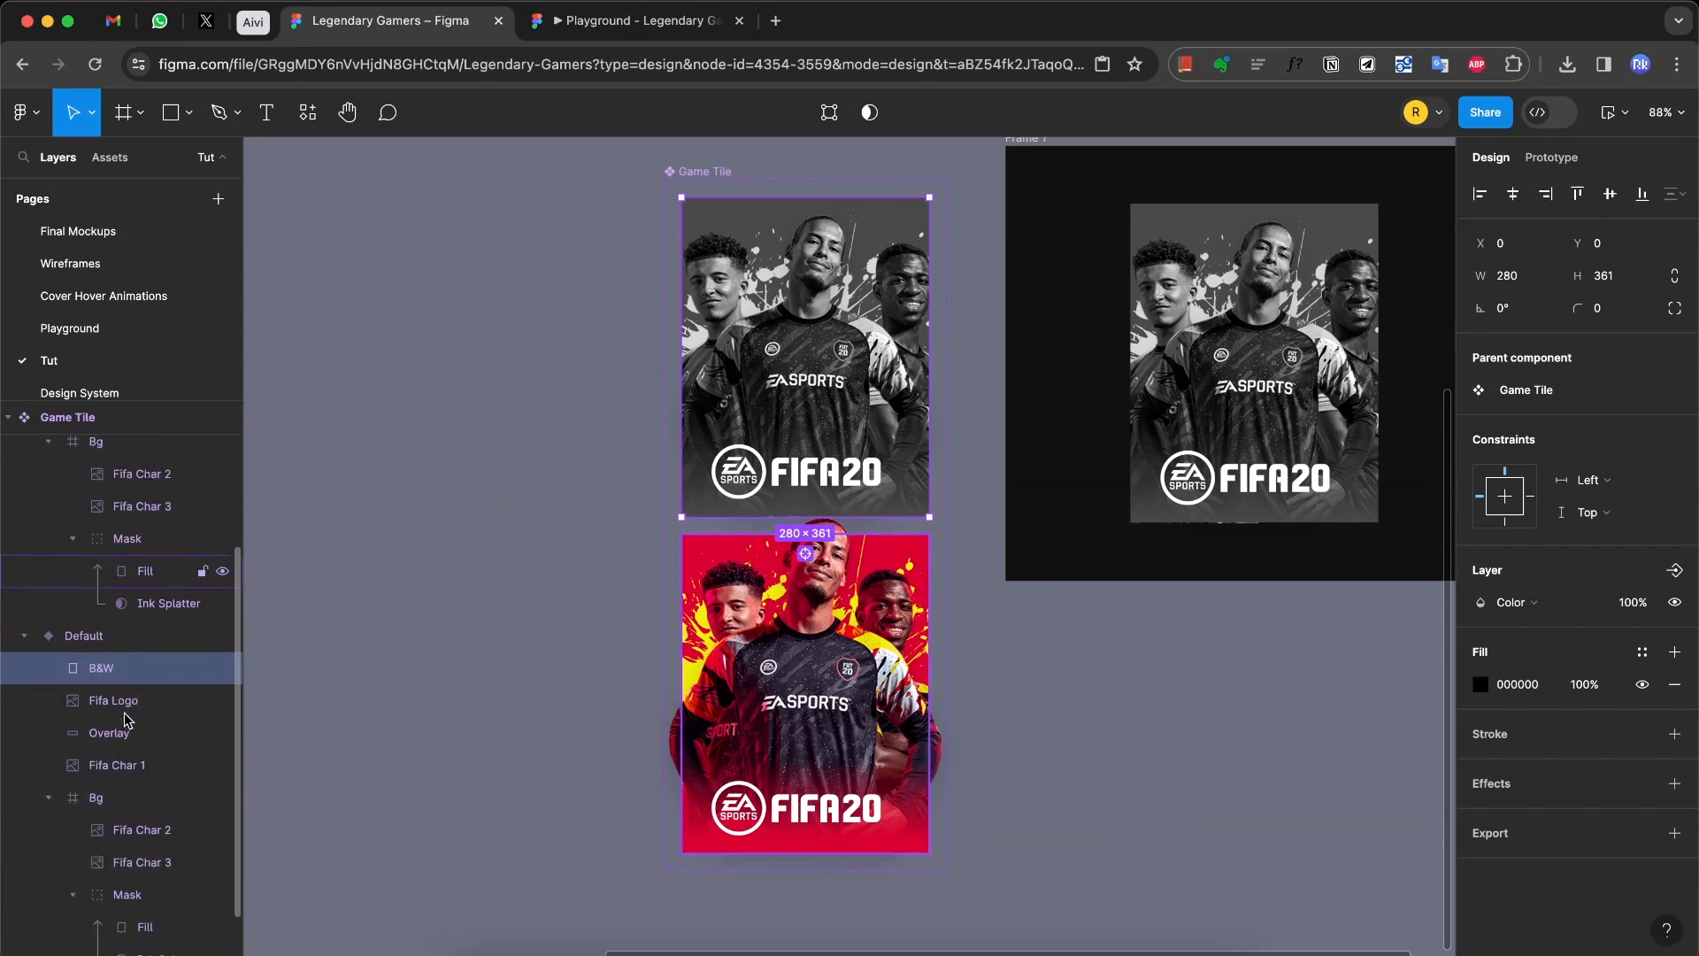
double_click(125, 719)
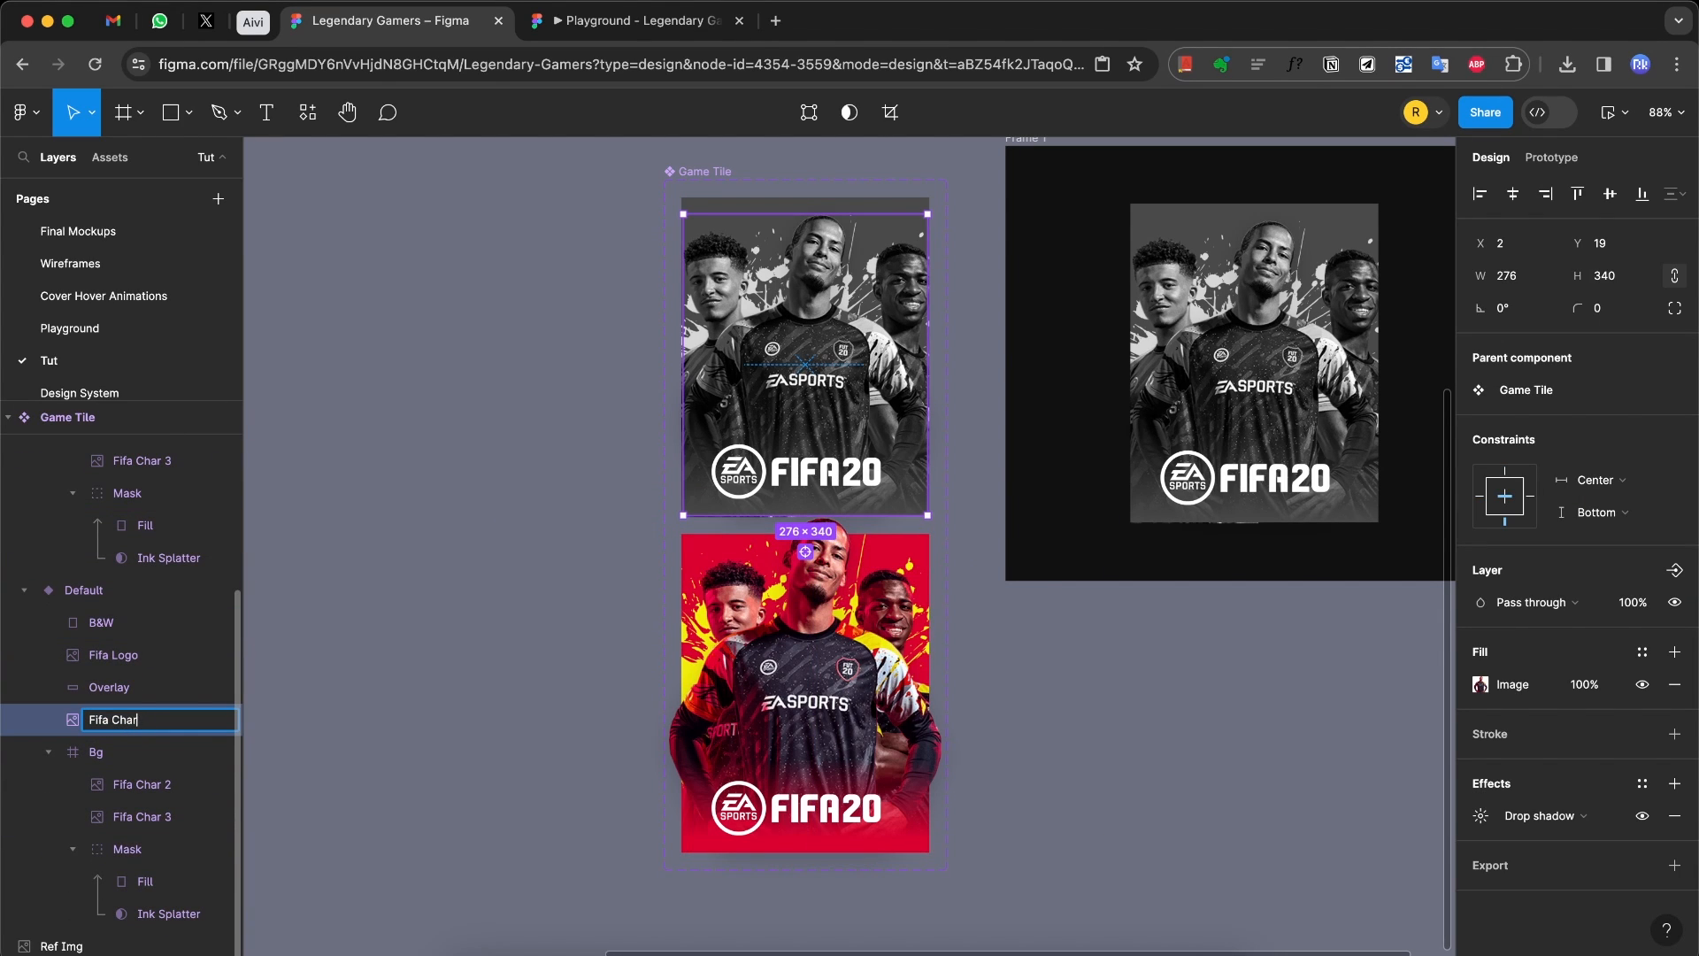
key(Return)
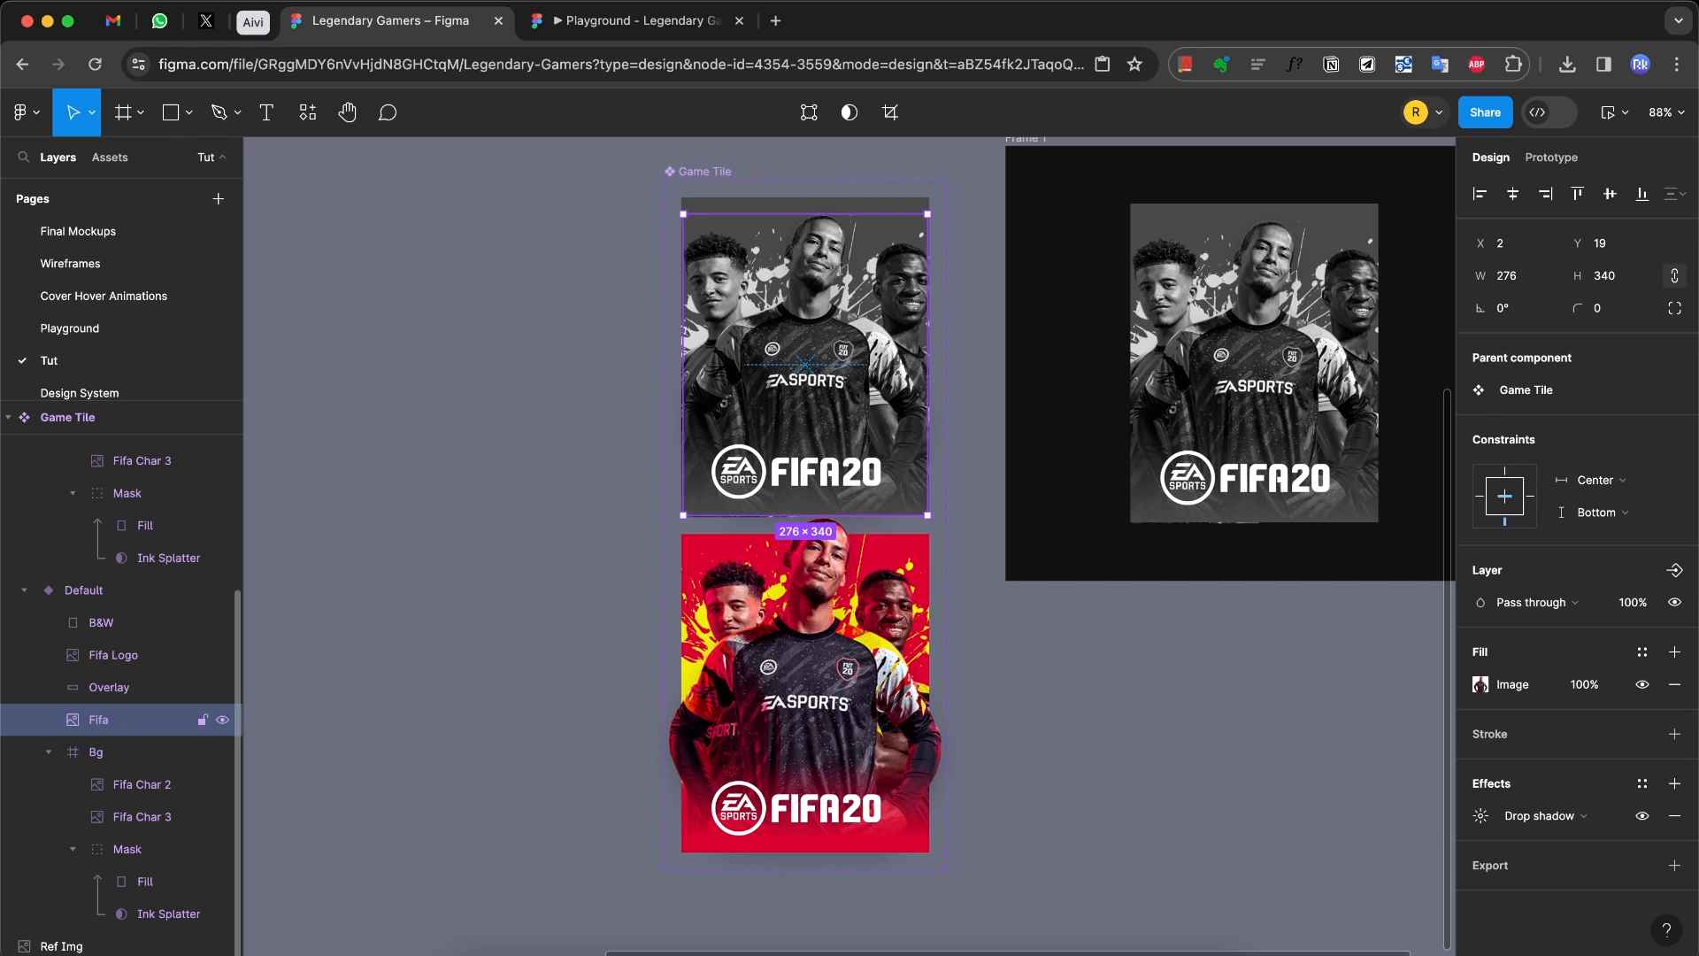
Step: Preview Frame 1 to test the hover animation with the renamed character layer, and close the preview
scroll(924, 383, down, 3)
scroll(930, 348, right, 1)
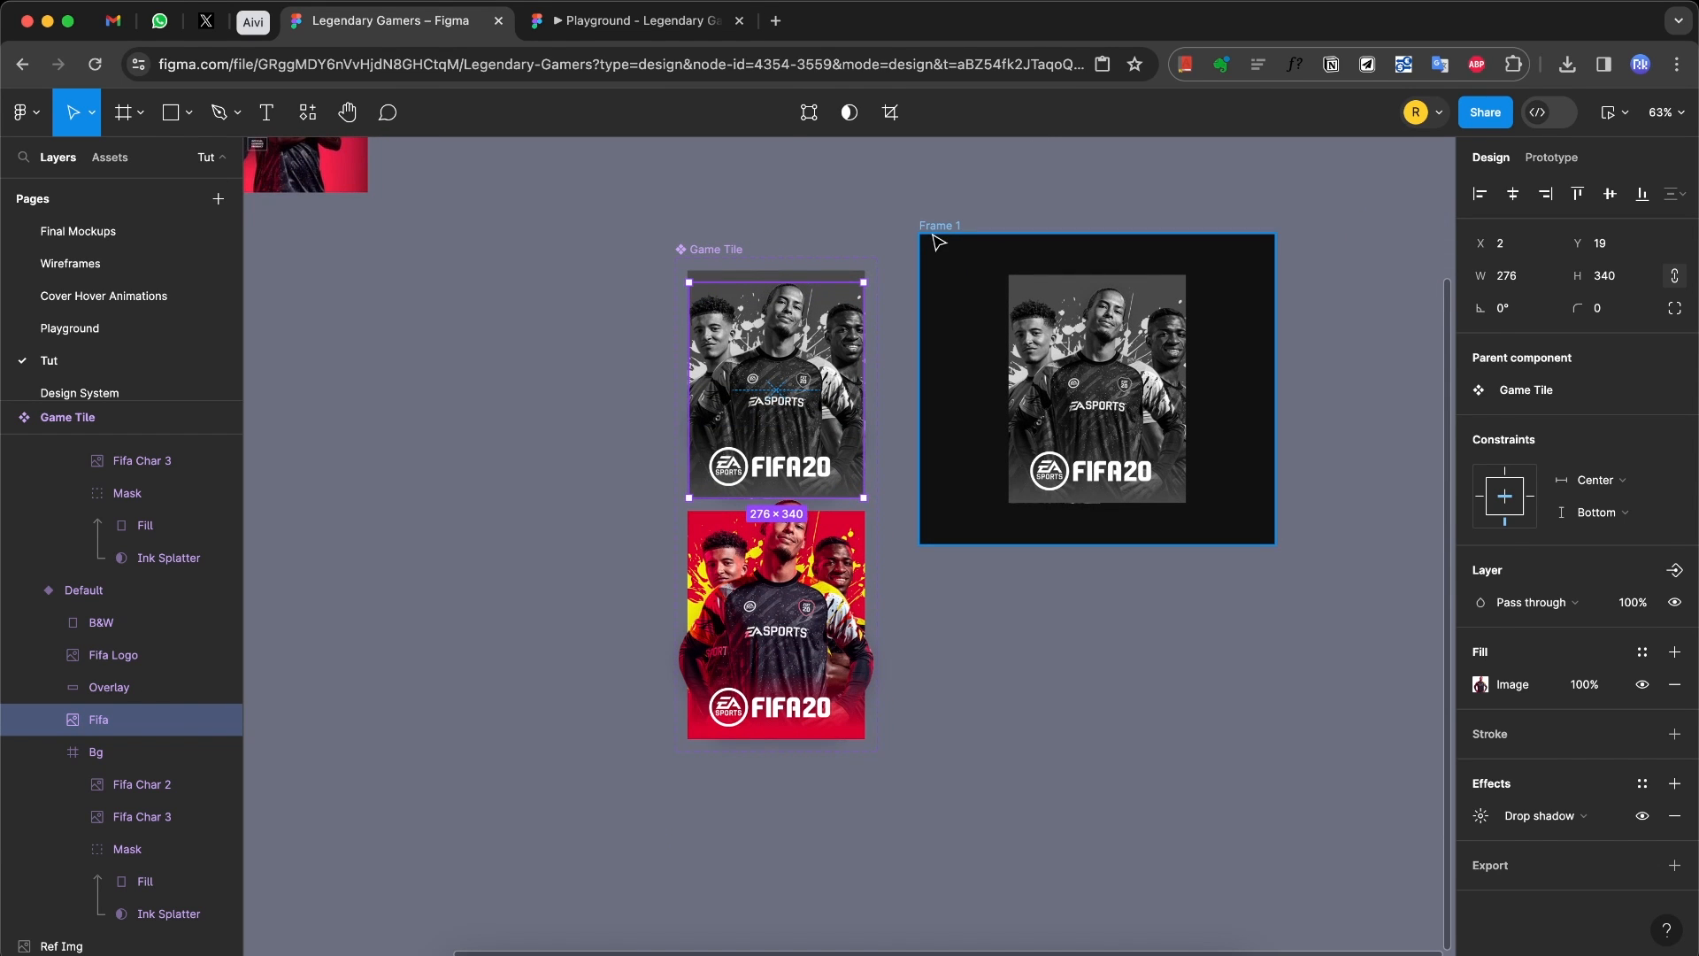
click(934, 241)
key(shift+space)
mouse_move(948, 474)
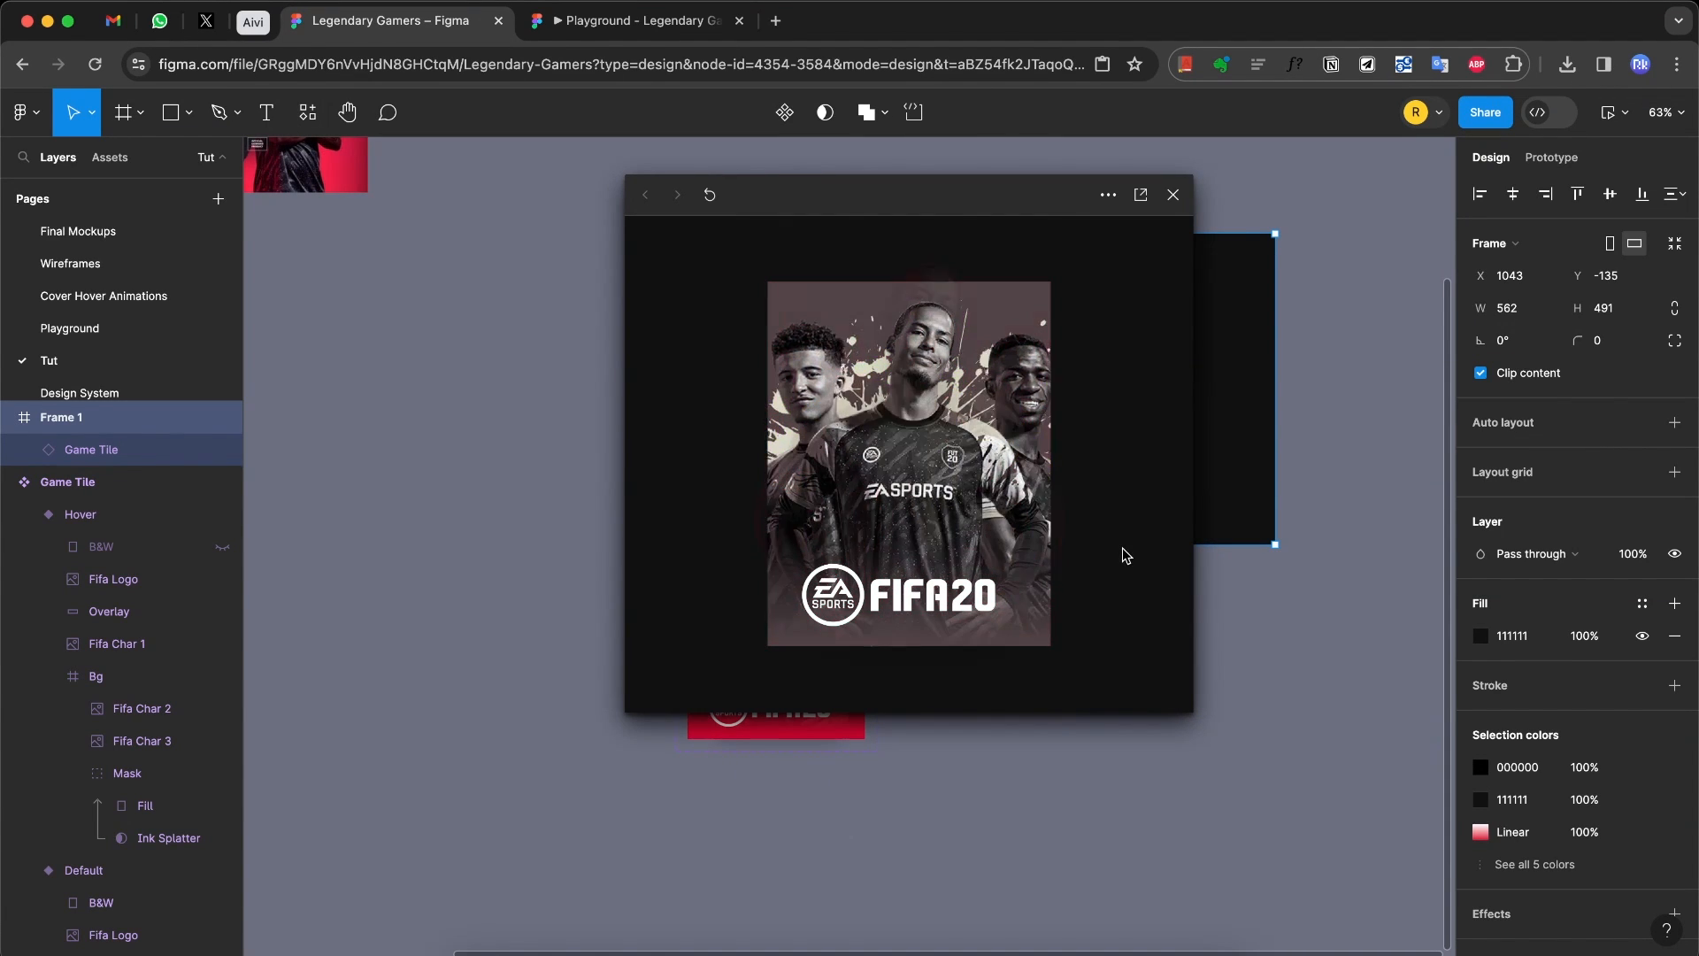
click(1175, 195)
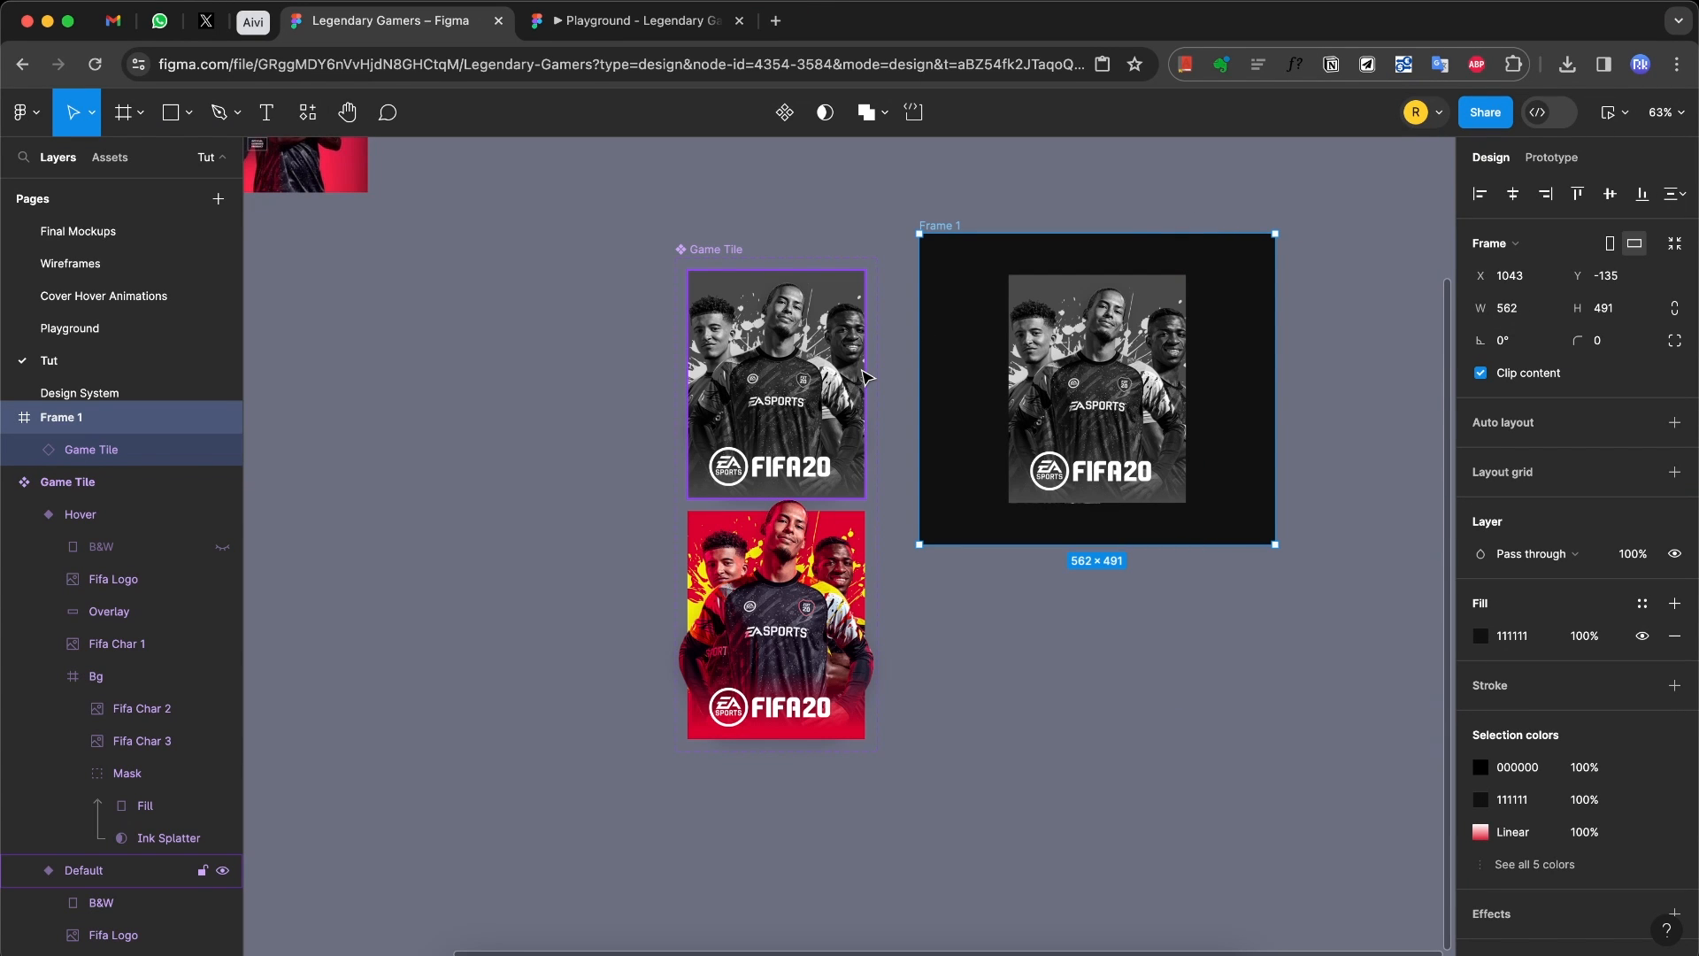
Step: Lock the B&W layer in the Game Tile's Default variant
scroll(863, 378, up, 5)
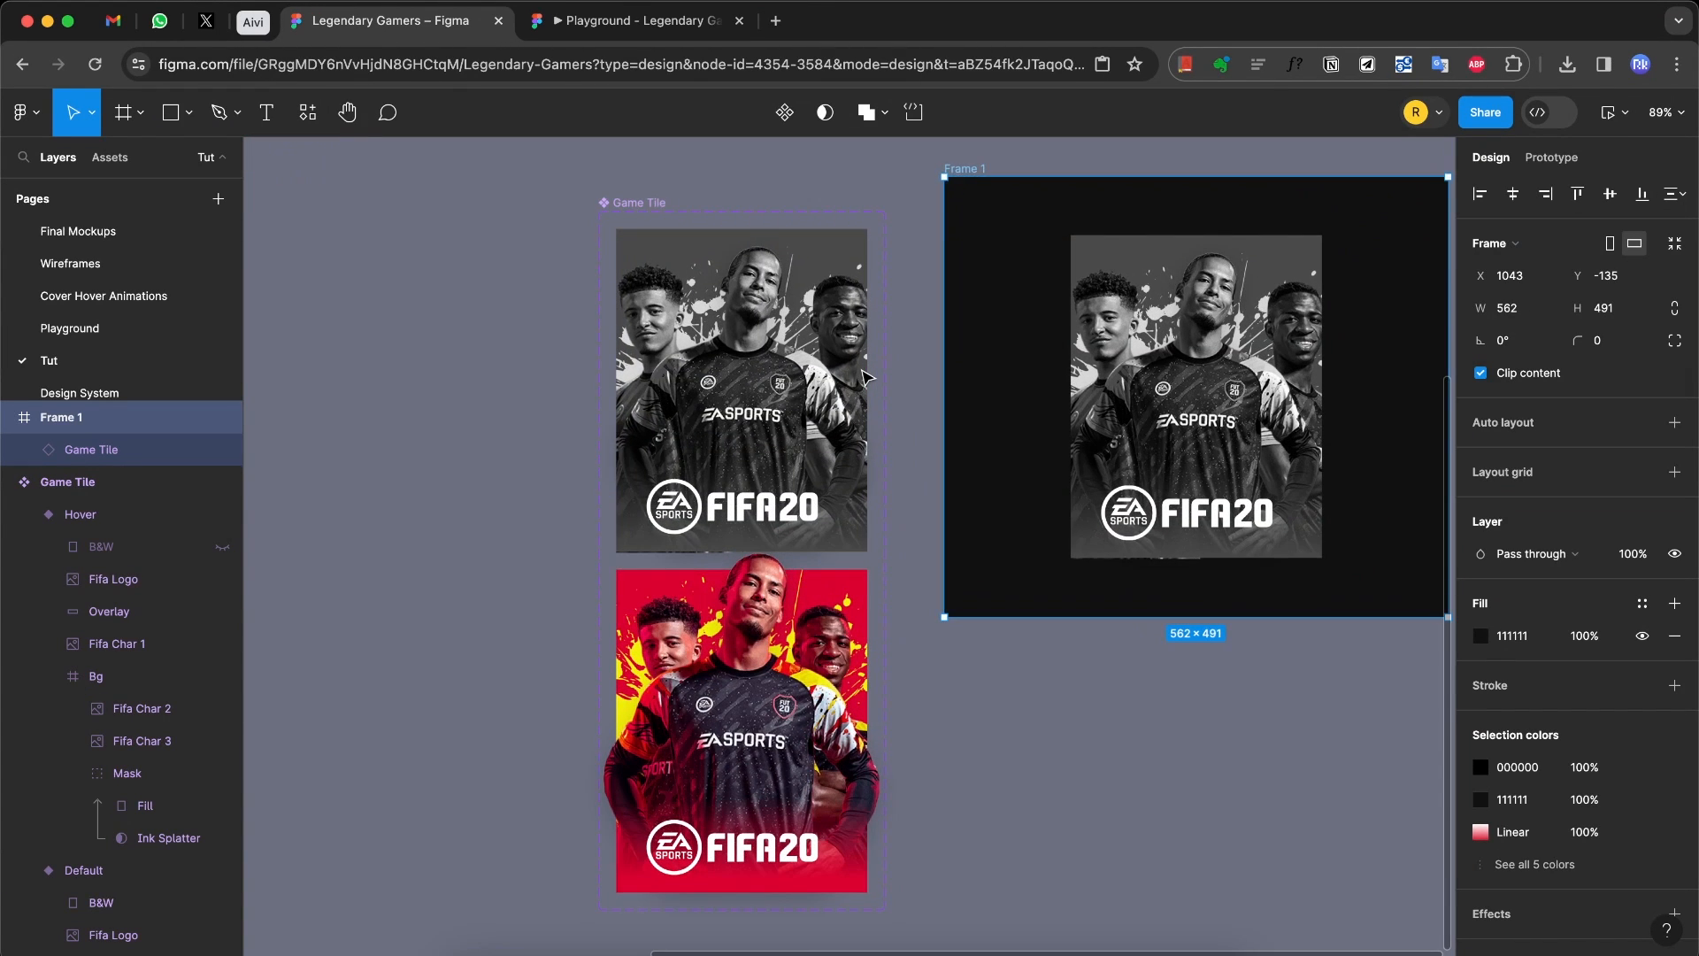
super+click(766, 292)
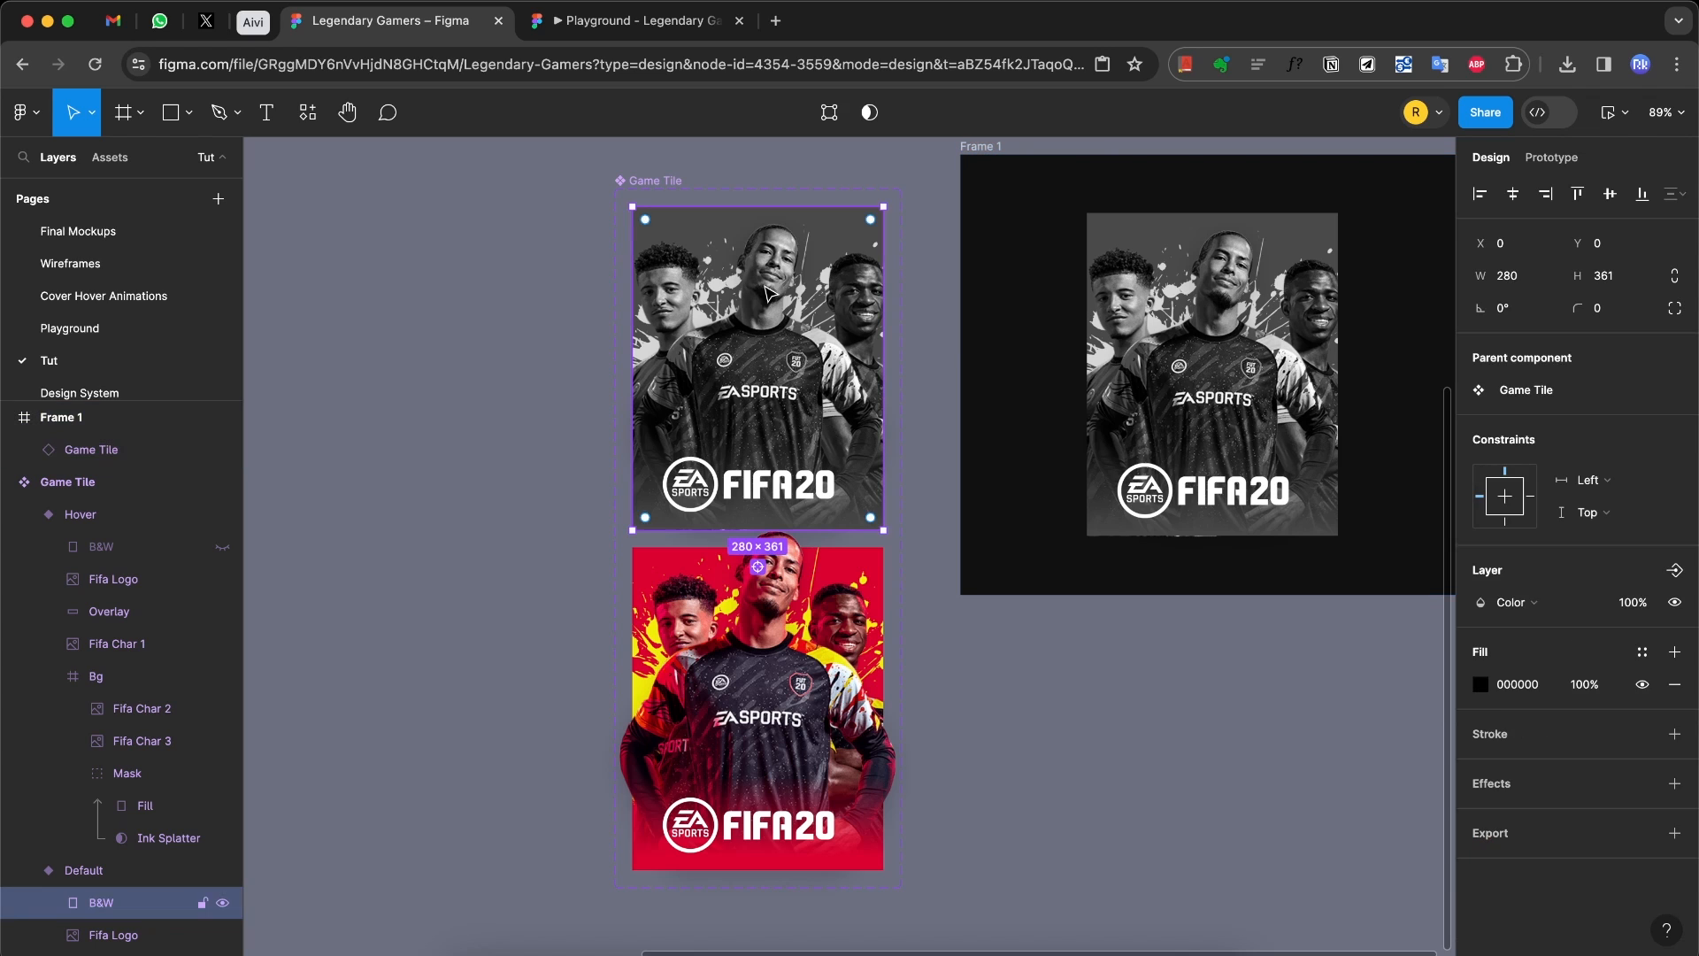
scroll(221, 762, down, 3)
click(203, 778)
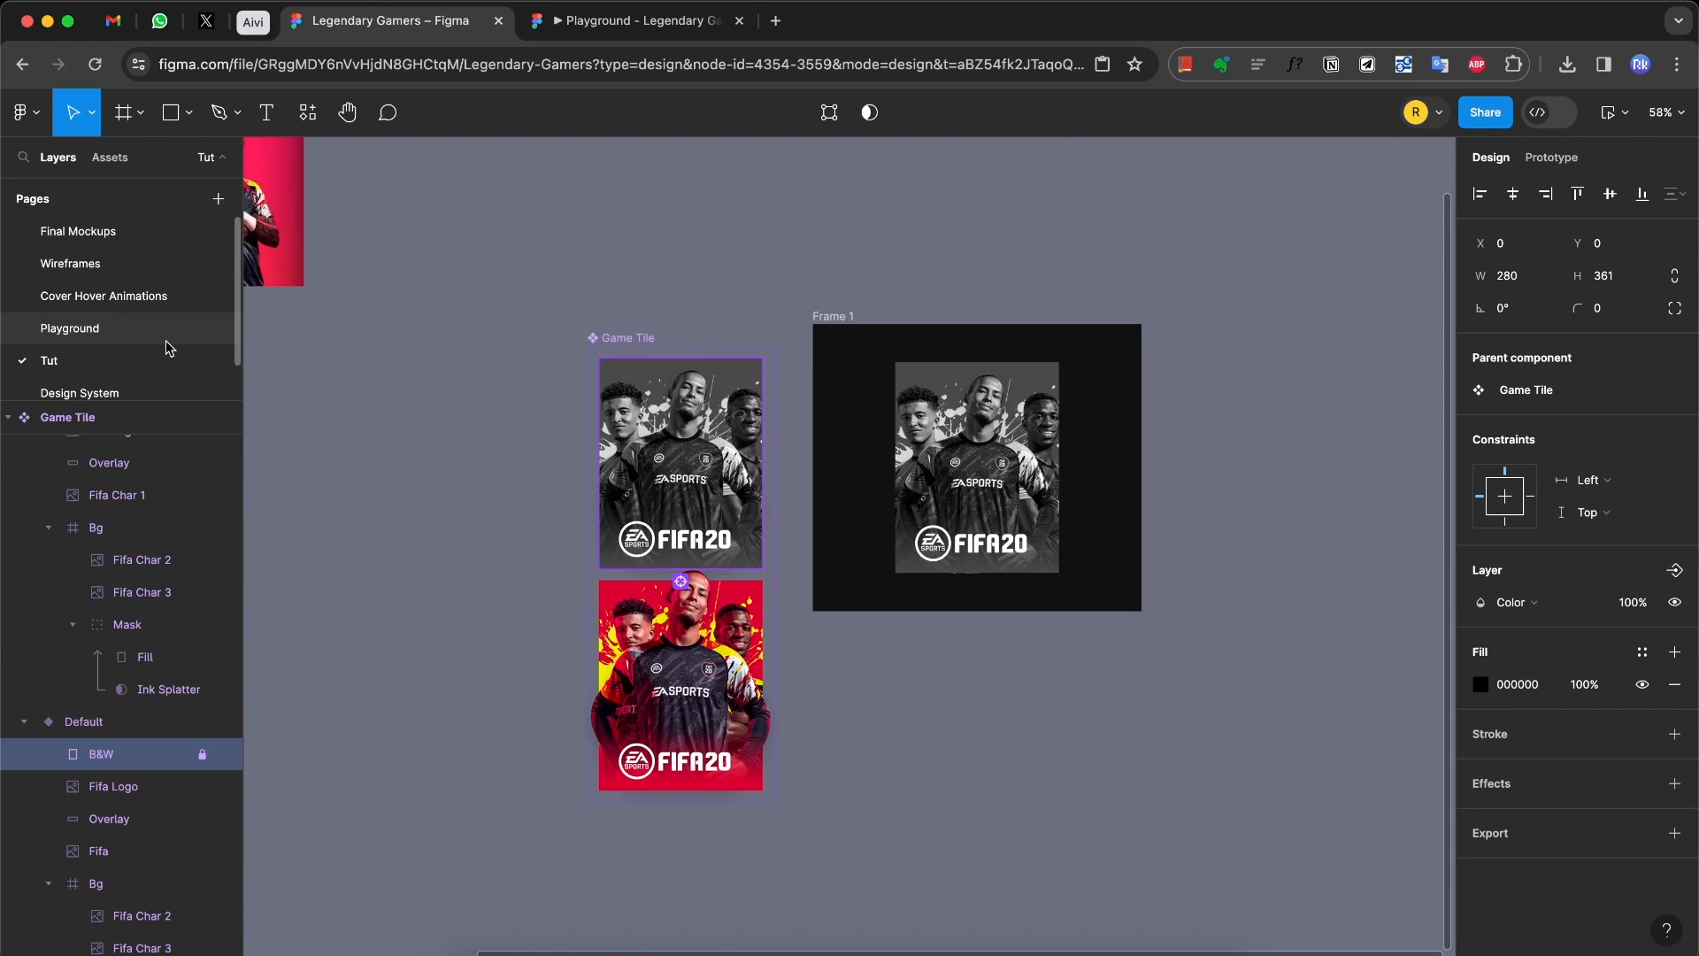
Step: Open the Playground page and select the B & W layer in the Default variant of the NBA Cover Default component
click(164, 343)
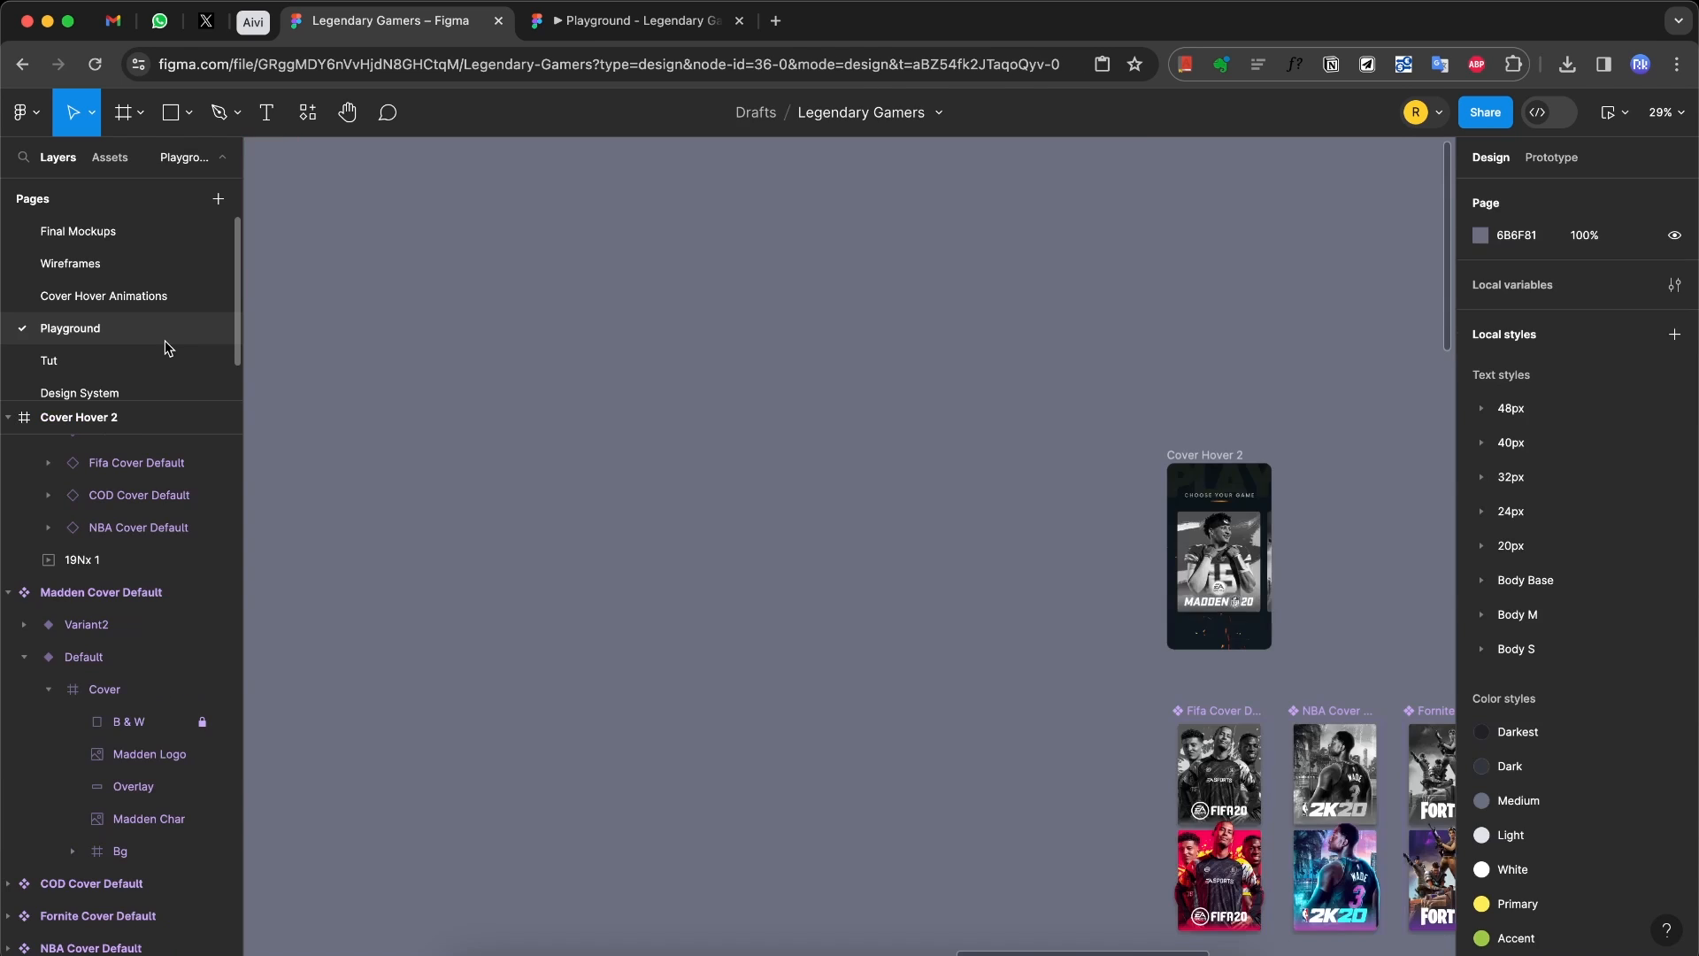
scroll(804, 516, down, 3)
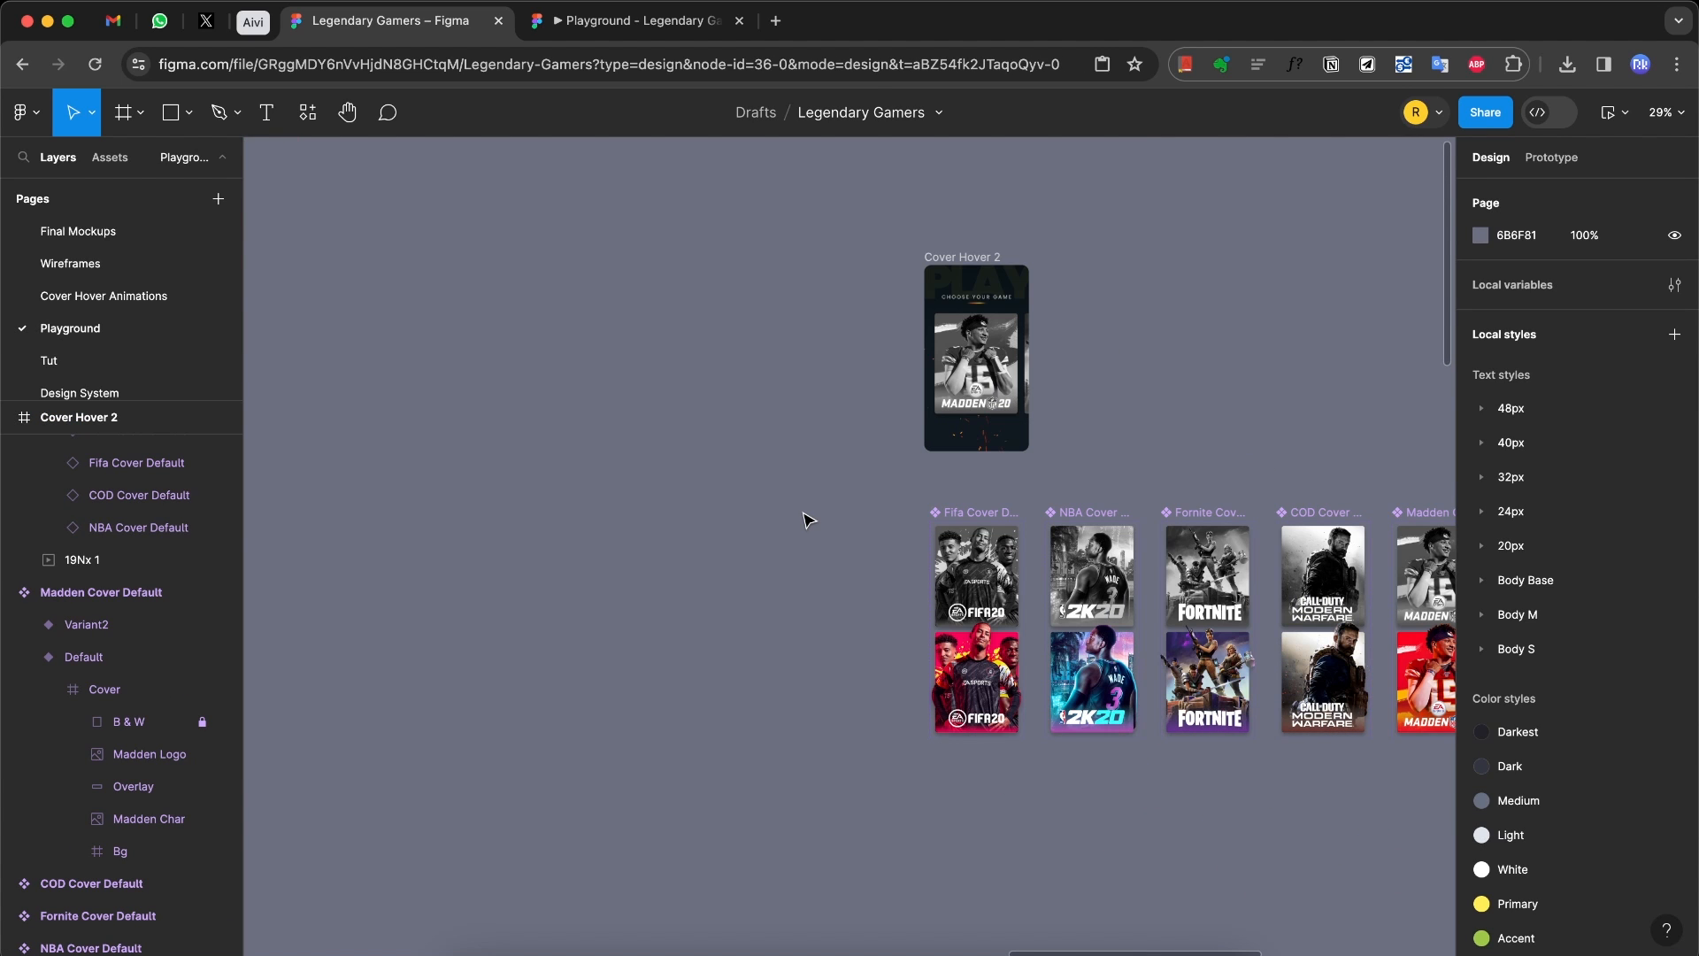
scroll(808, 519, right, 3)
scroll(808, 519, down, 2)
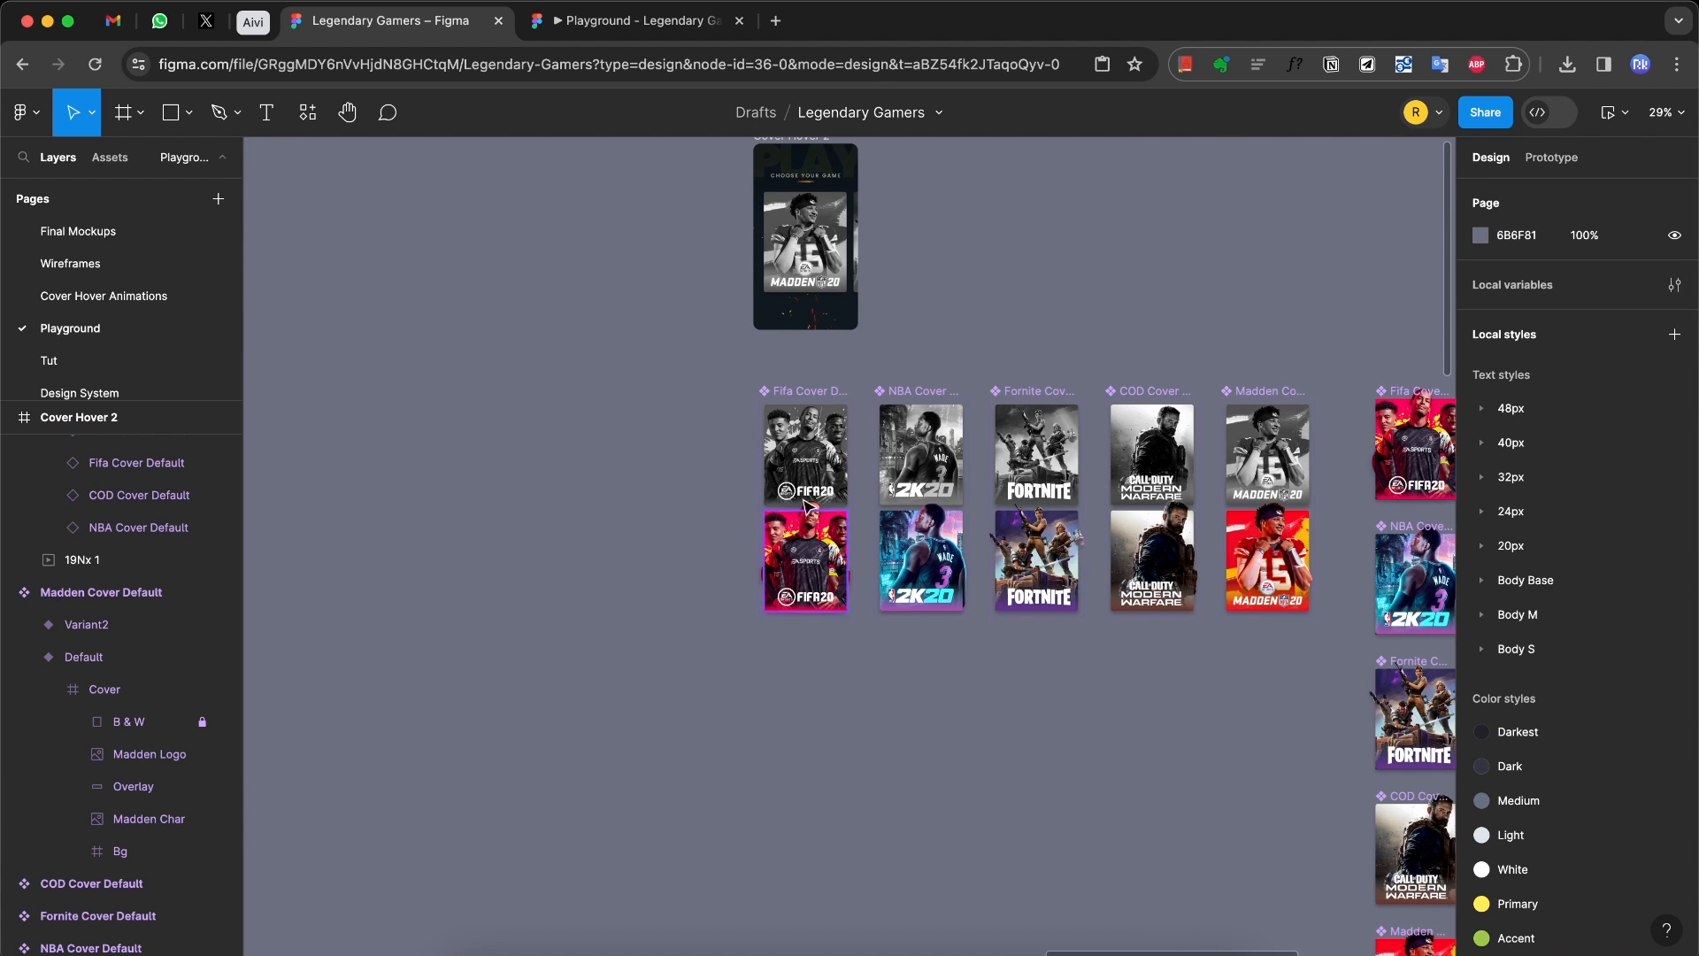
scroll(931, 453, up, 5)
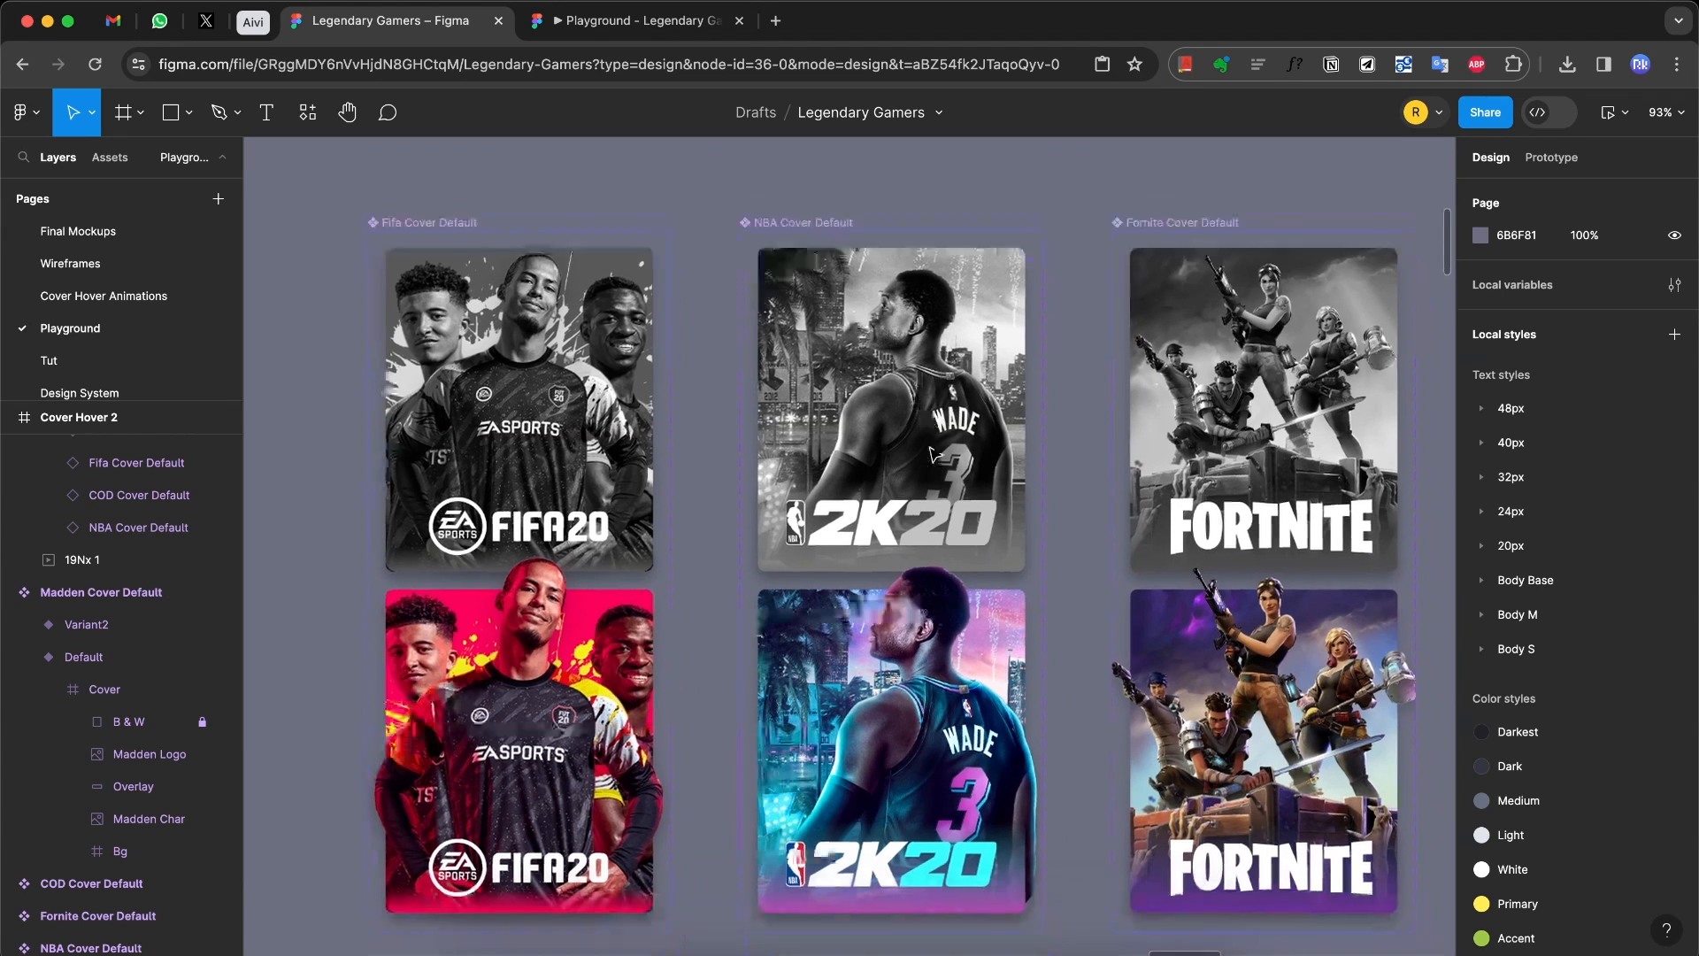
scroll(932, 453, down, 2)
super+click(935, 349)
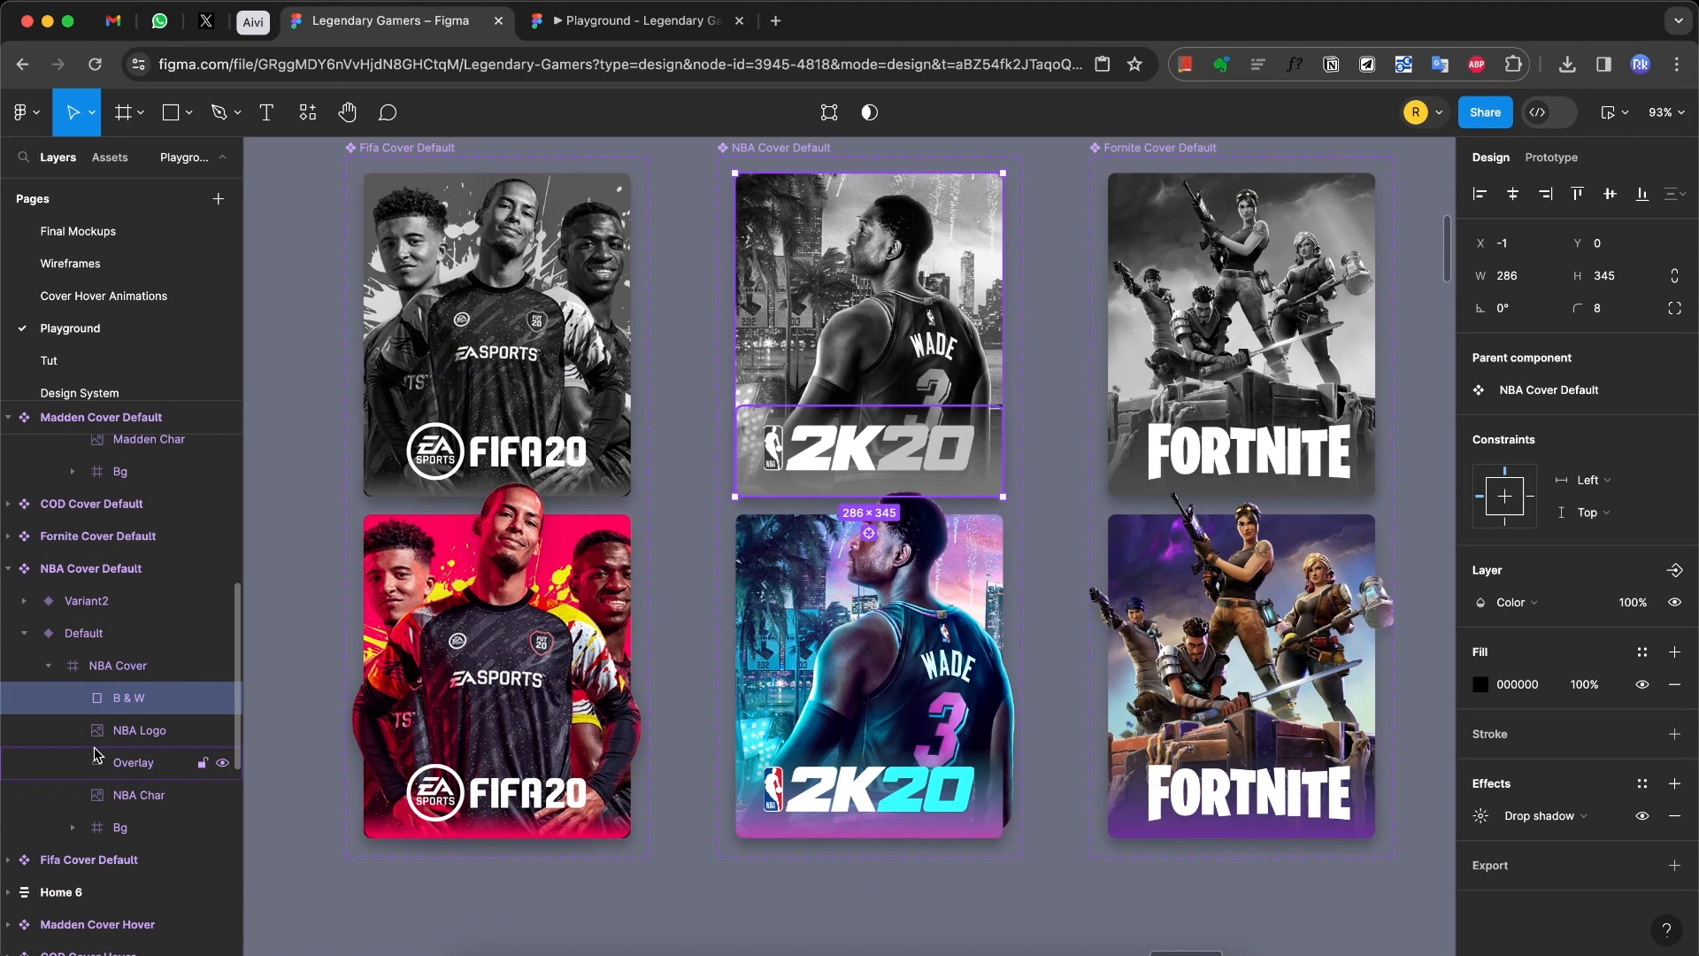
Step: Hide and show the NBA cover's B & W layer, inspect its NBA Logo, Overlay, NBA Char and Bg layers, and clear the selection
click(223, 699)
click(228, 701)
click(224, 700)
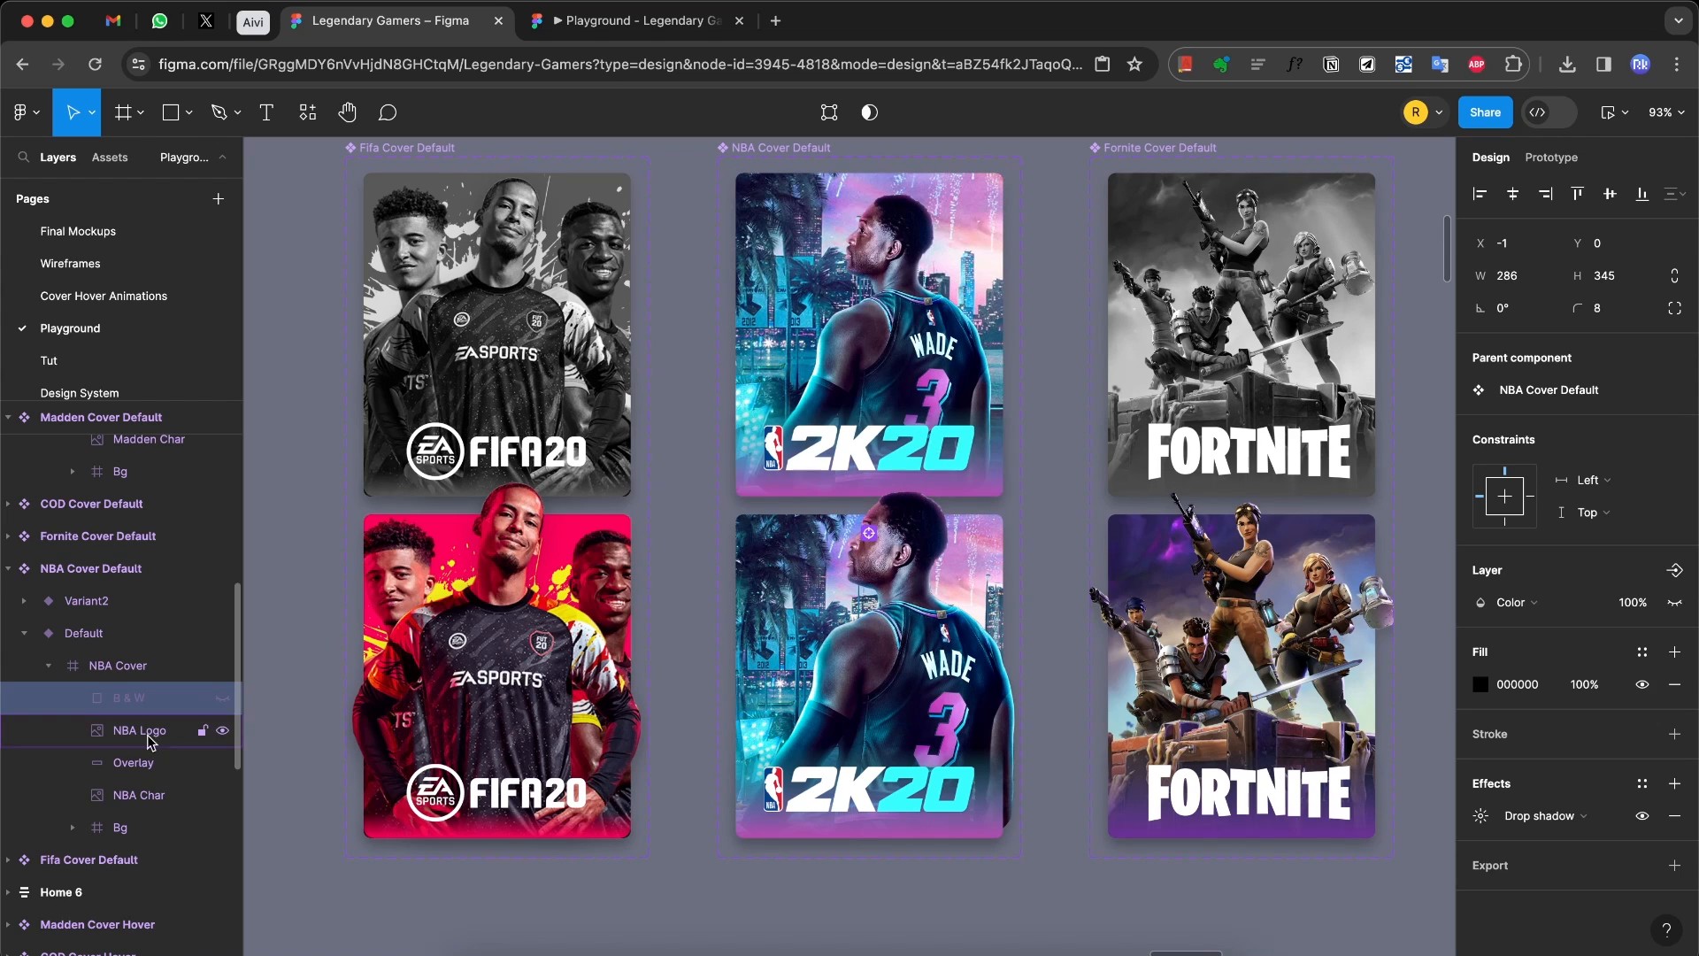
click(147, 736)
click(147, 765)
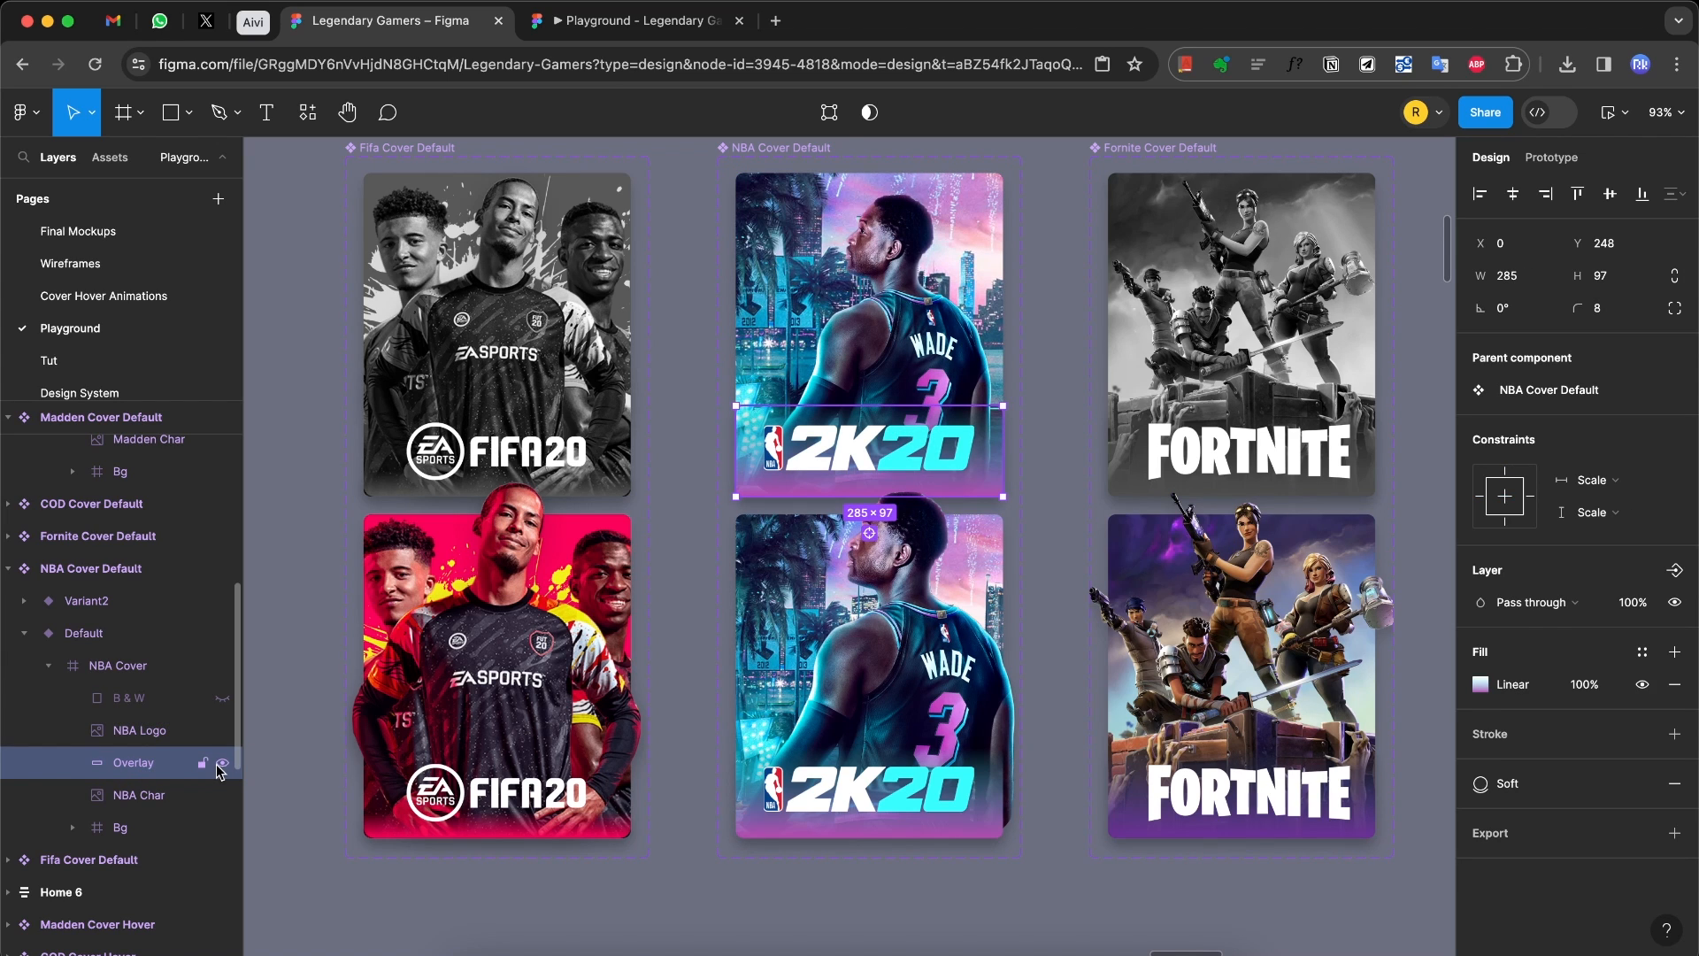
click(171, 795)
click(72, 826)
scroll(124, 832, down, 2)
click(133, 814)
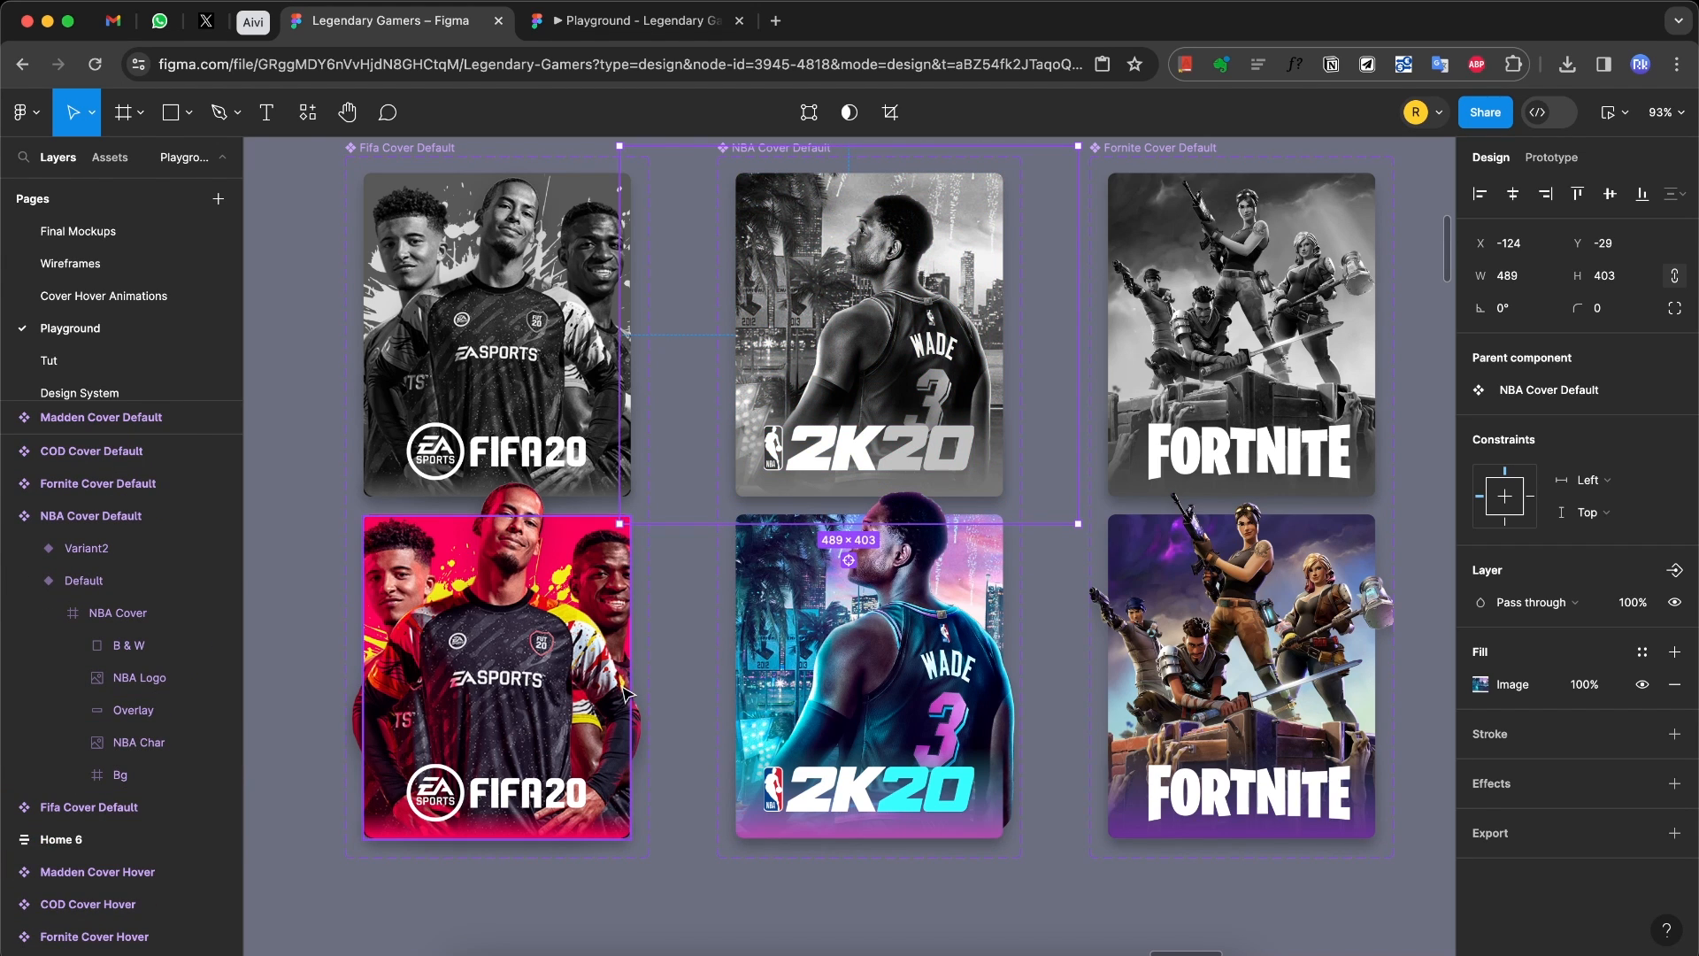
click(653, 701)
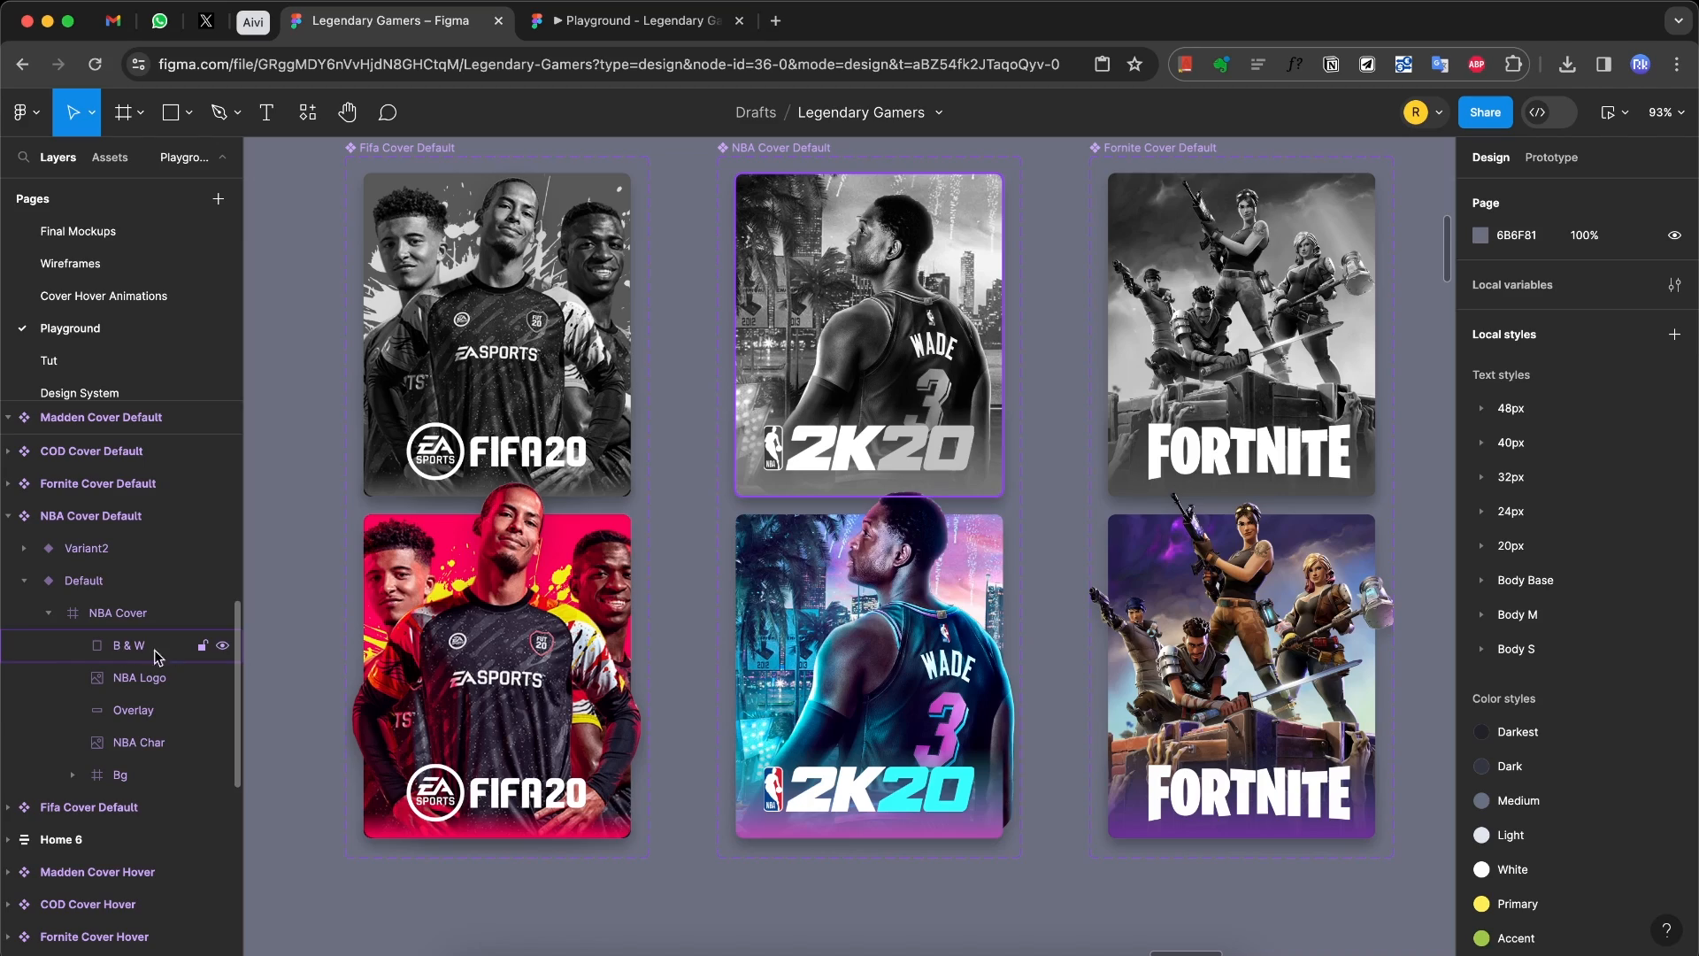
Step: Examine the black-and-white and colour variants of the Fortnite, Call of Duty and Madden cover components
scroll(580, 633, right, 5)
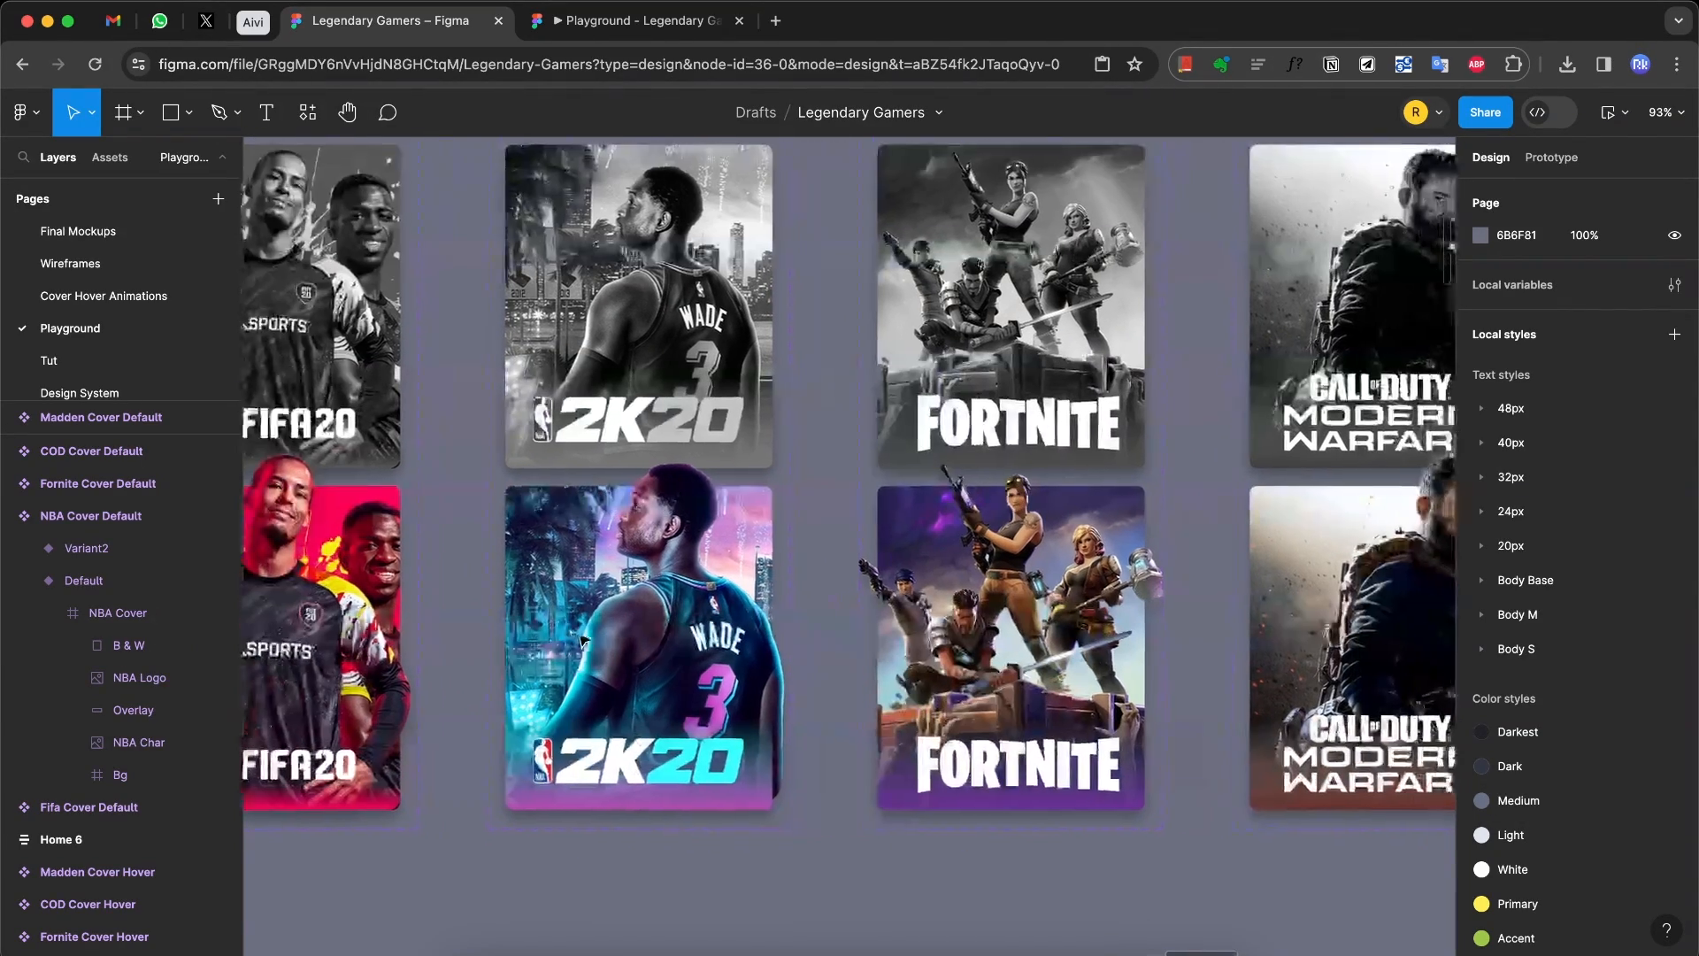
scroll(765, 535, right, 7)
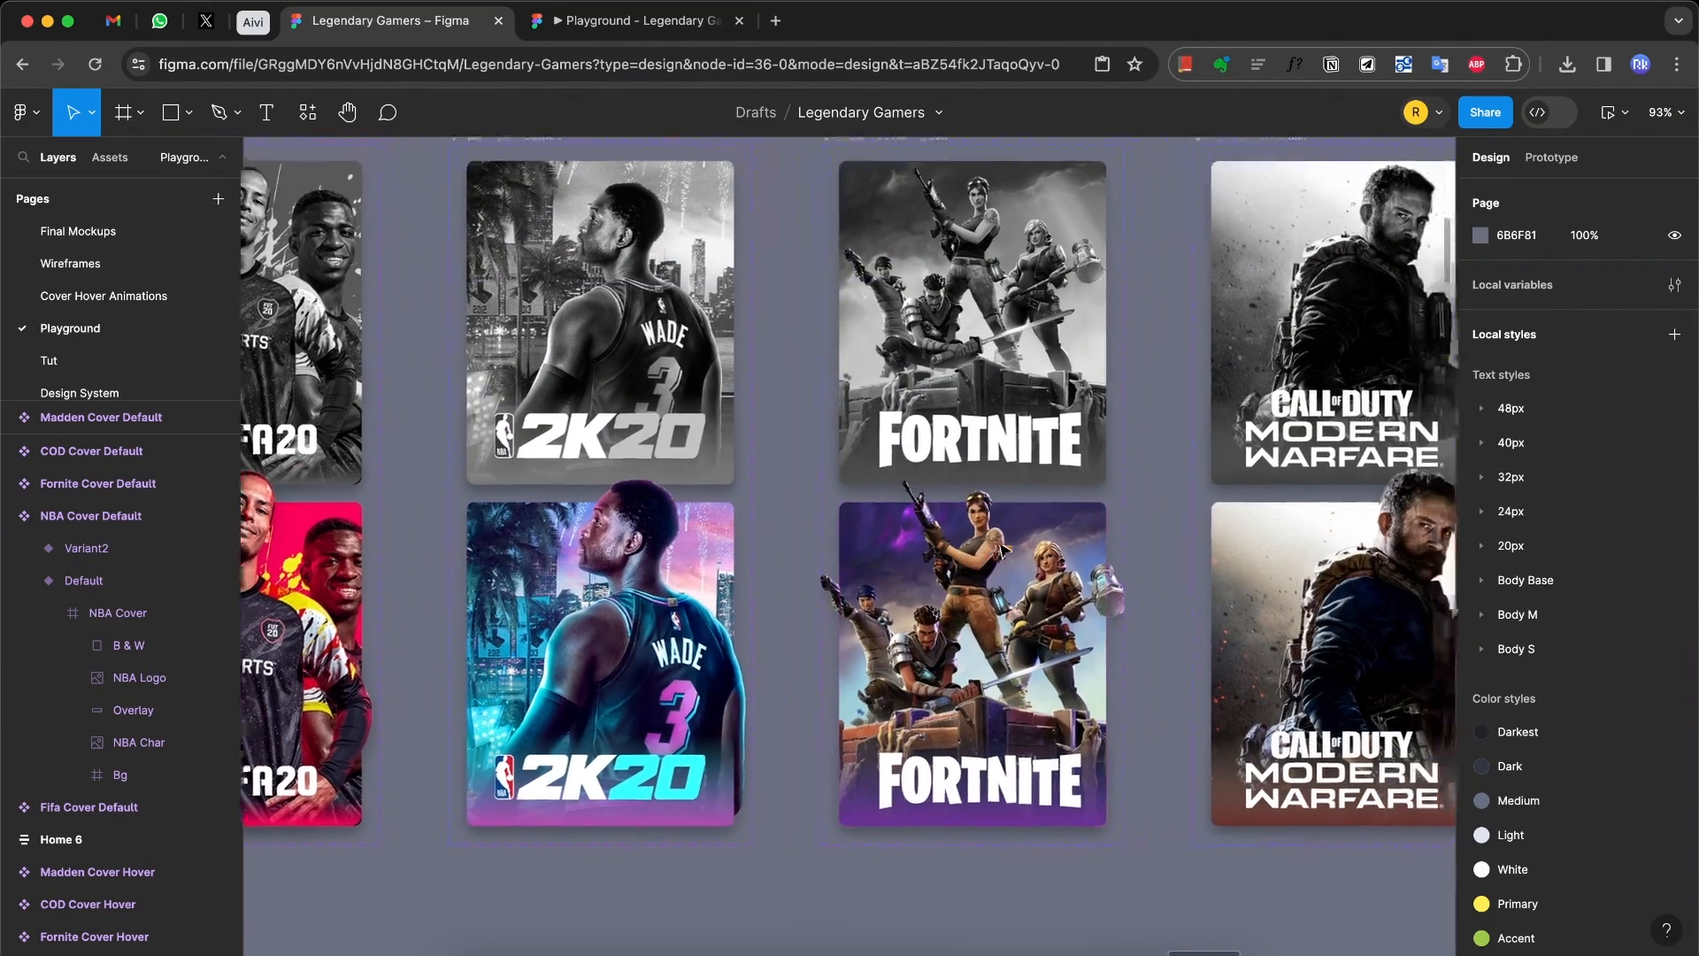
scroll(1002, 551, right, 6)
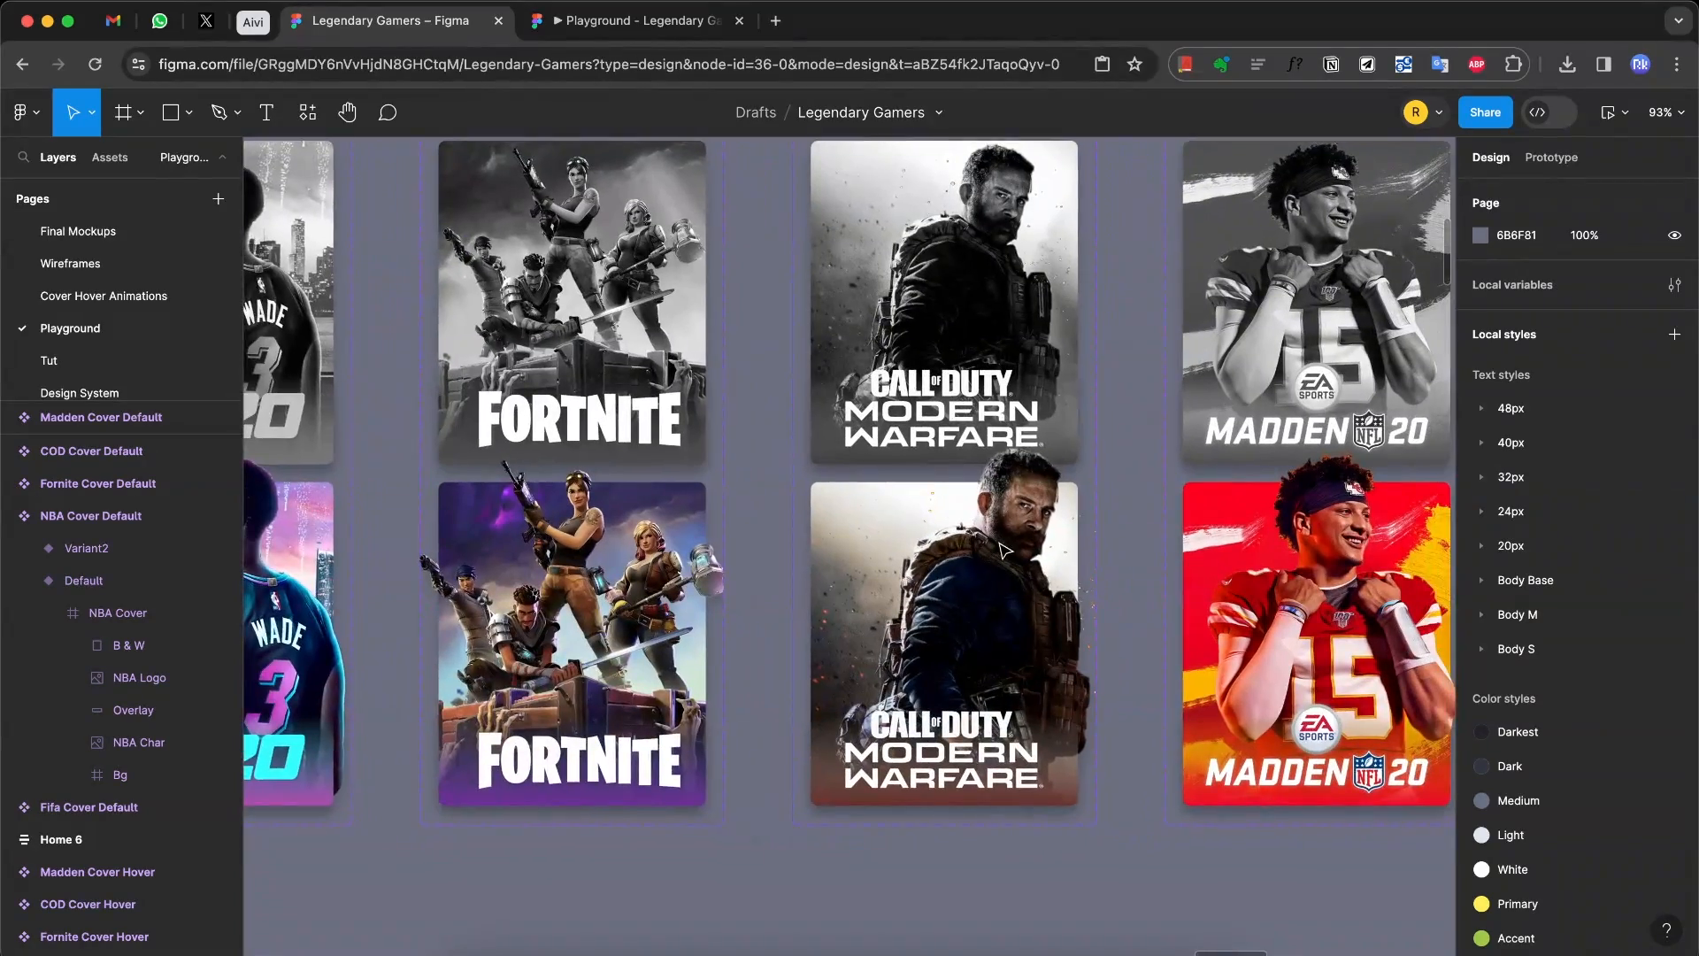
scroll(1003, 551, right, 16)
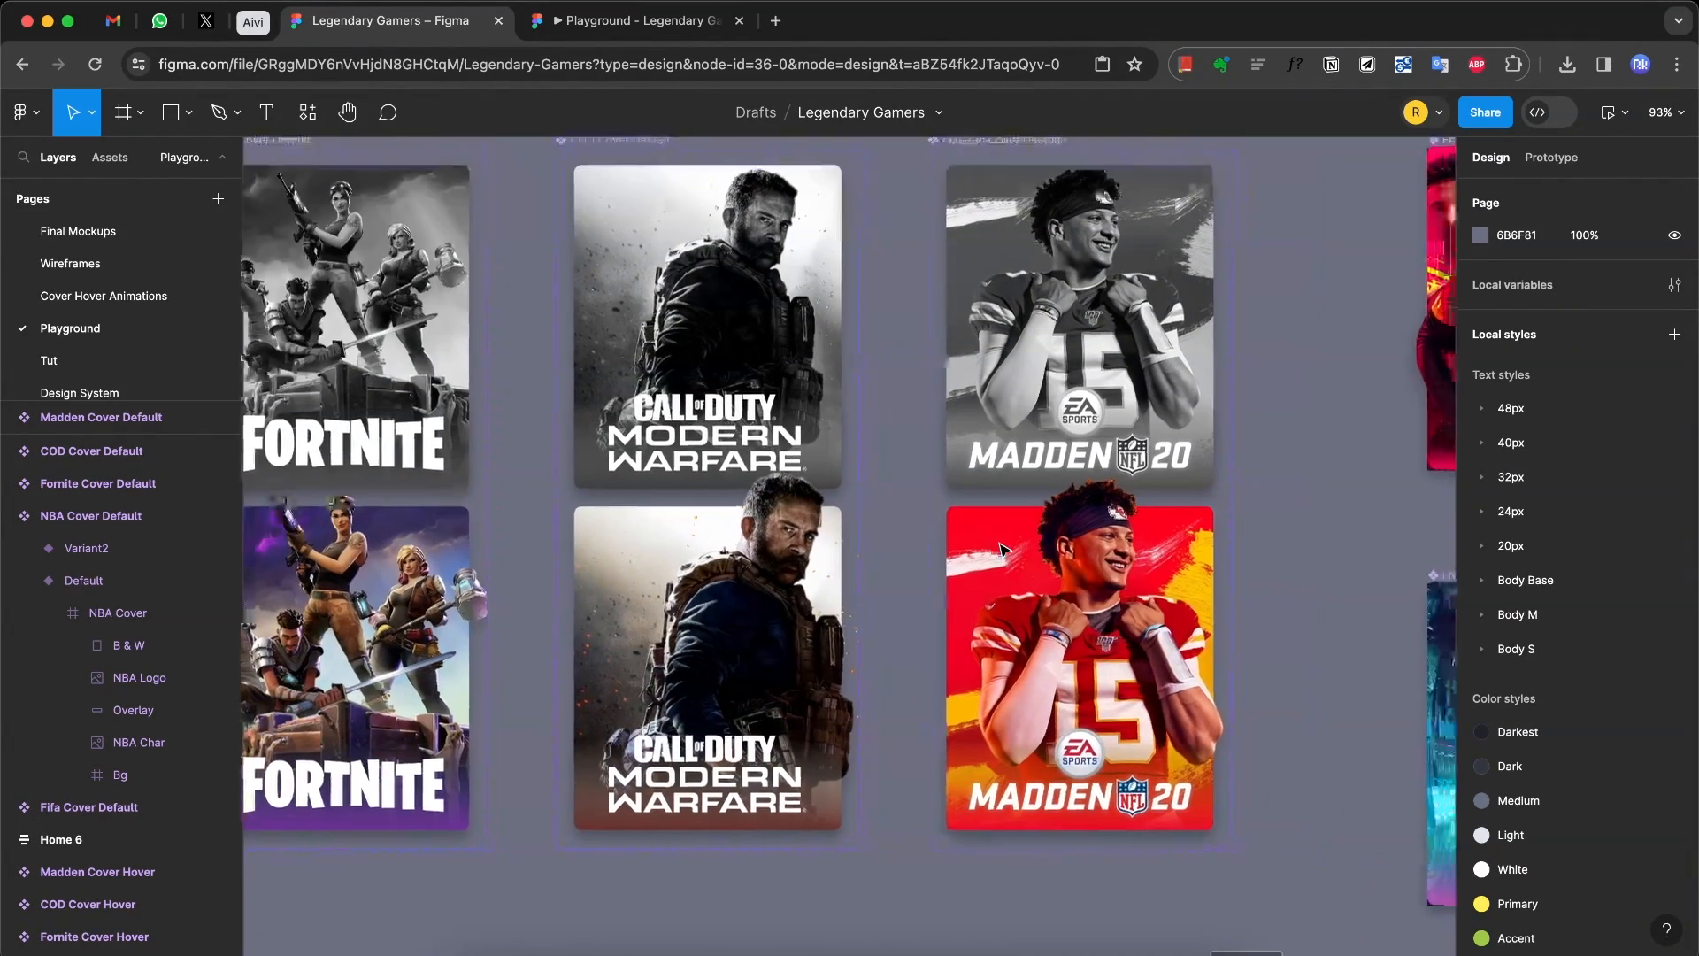